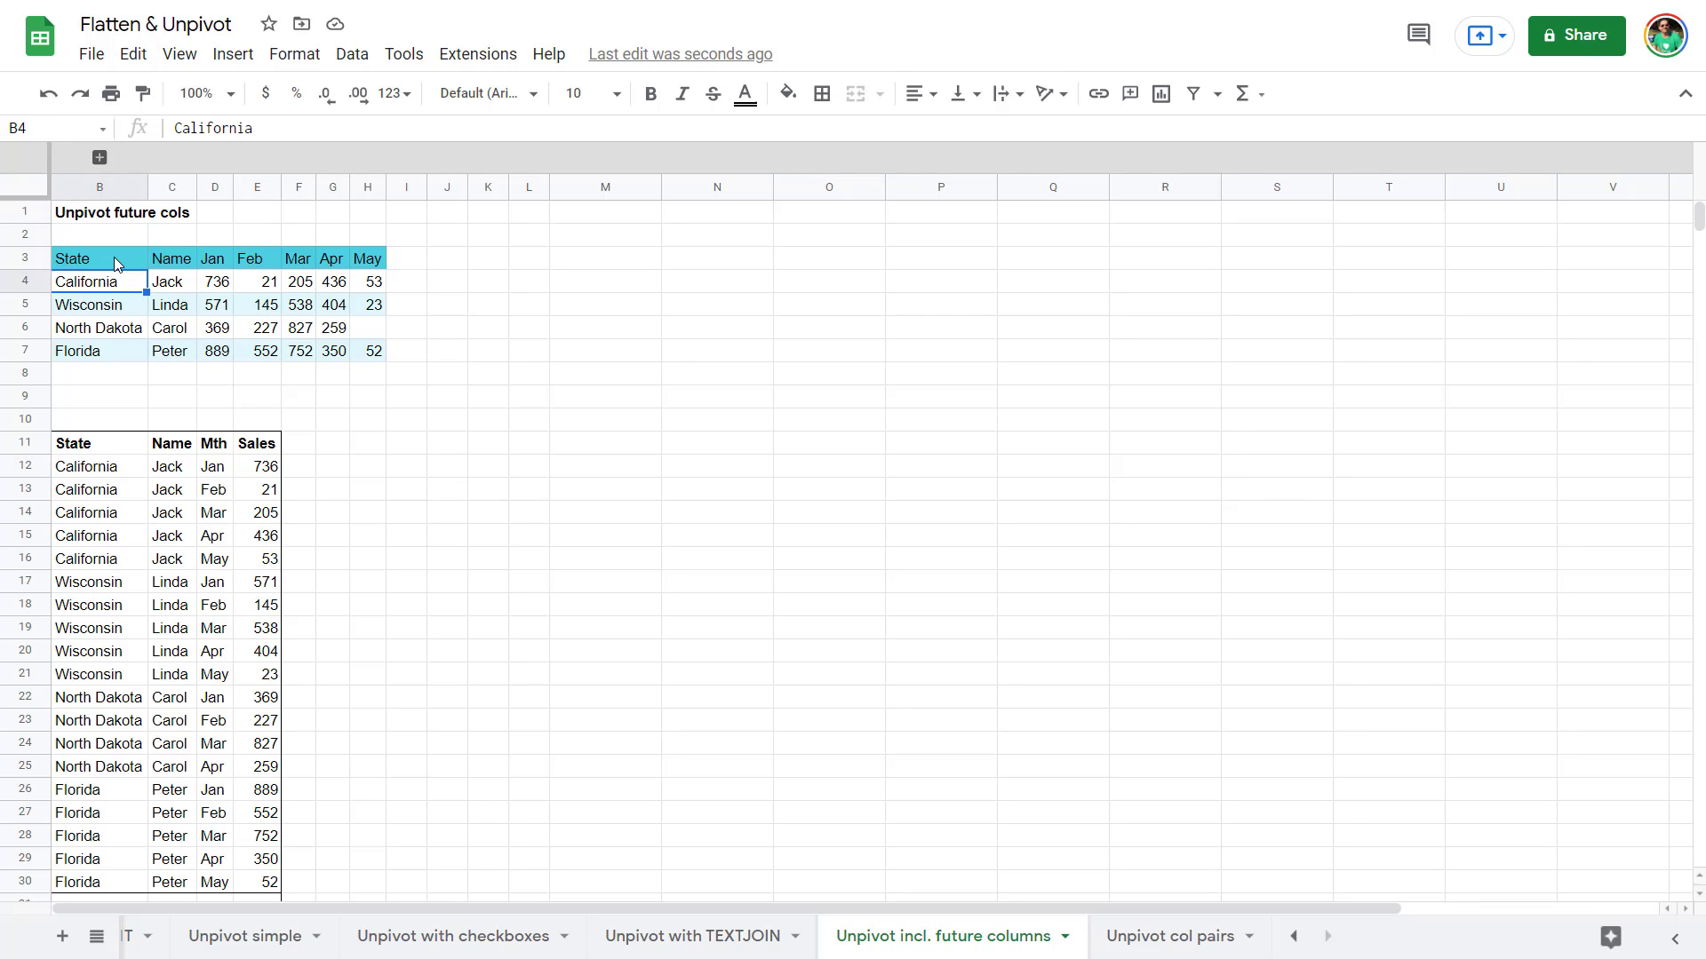
Add a Jun header in I3 and enter 34 as Wisconsin's Jun sales.
drag(115, 264, 375, 354)
drag(93, 453, 265, 881)
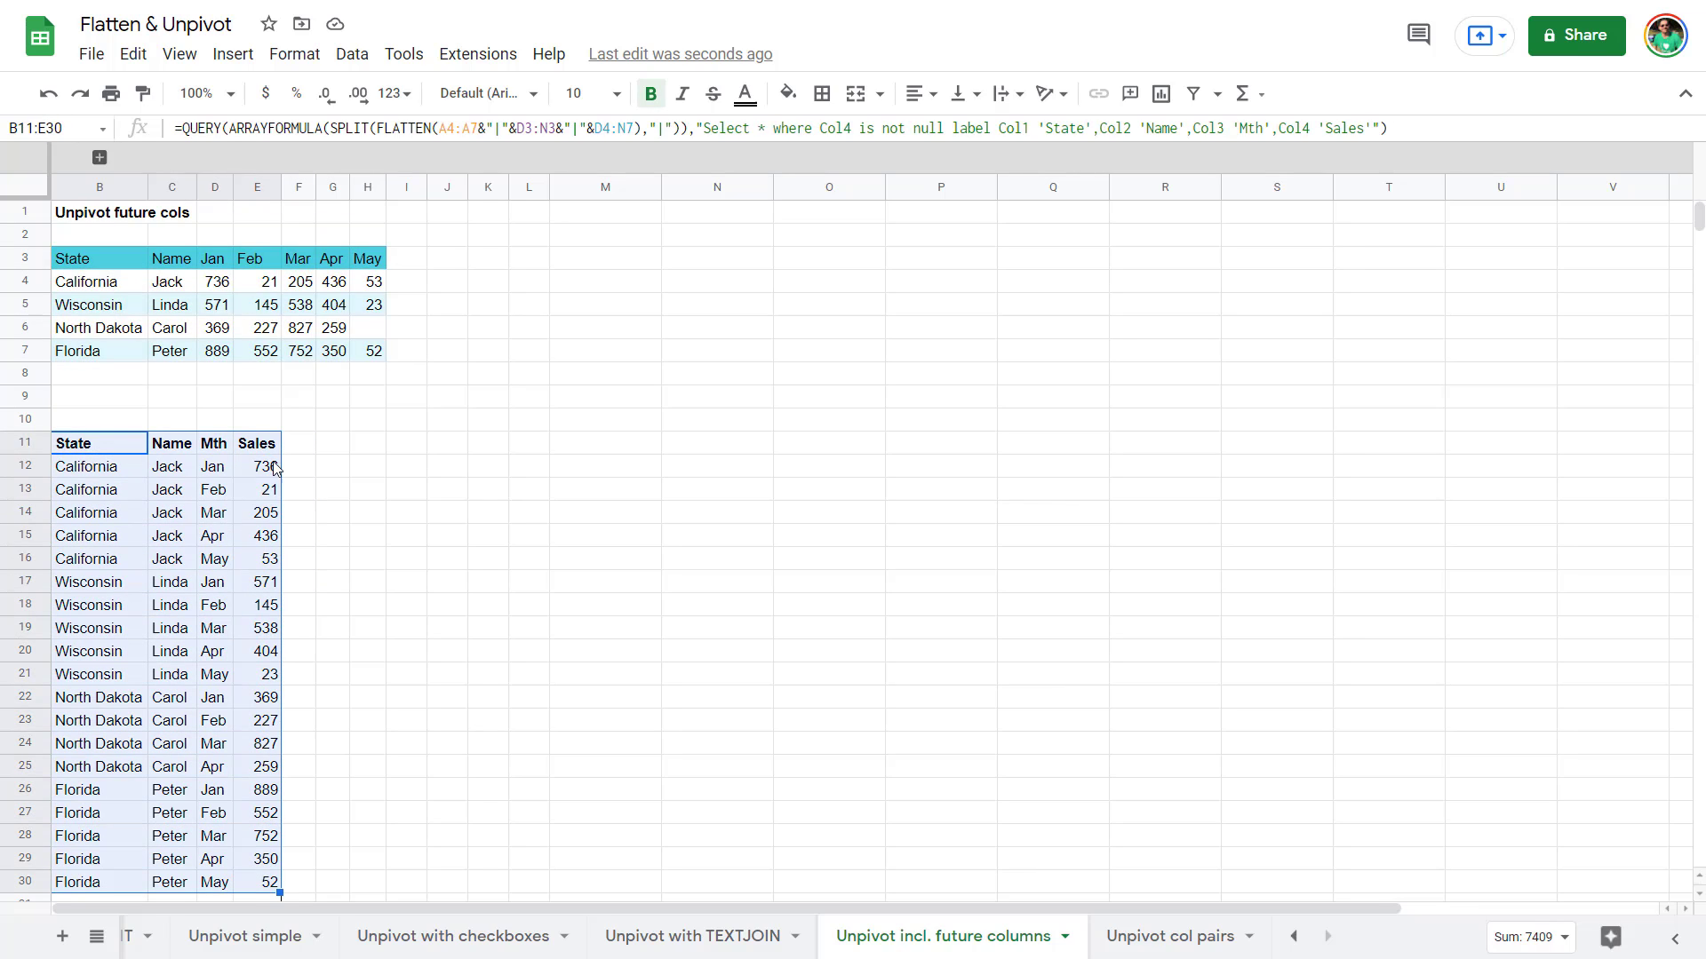
click(408, 259)
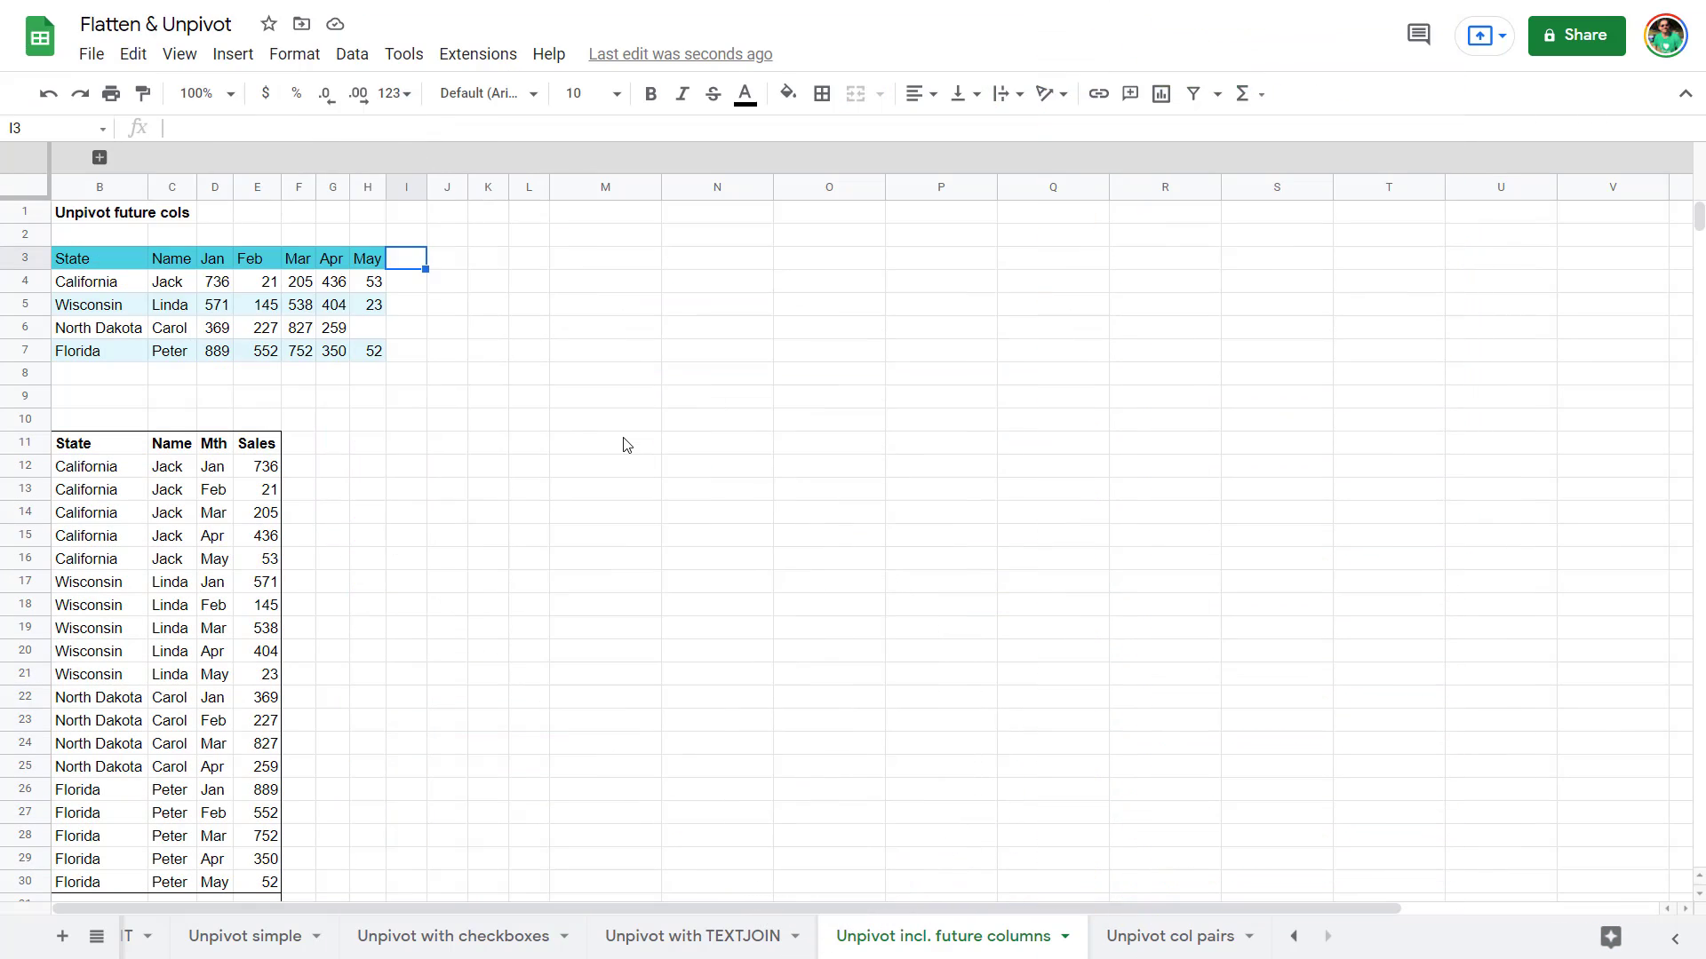
text(Jun)
key(Return)
key(Down)
text(34)
key(Return)
key(Down)
Enter 23 for the other two Jun values and confirm the new Jun rows appear below.
text(23)
key(Up)
key(Up)
key(Up)
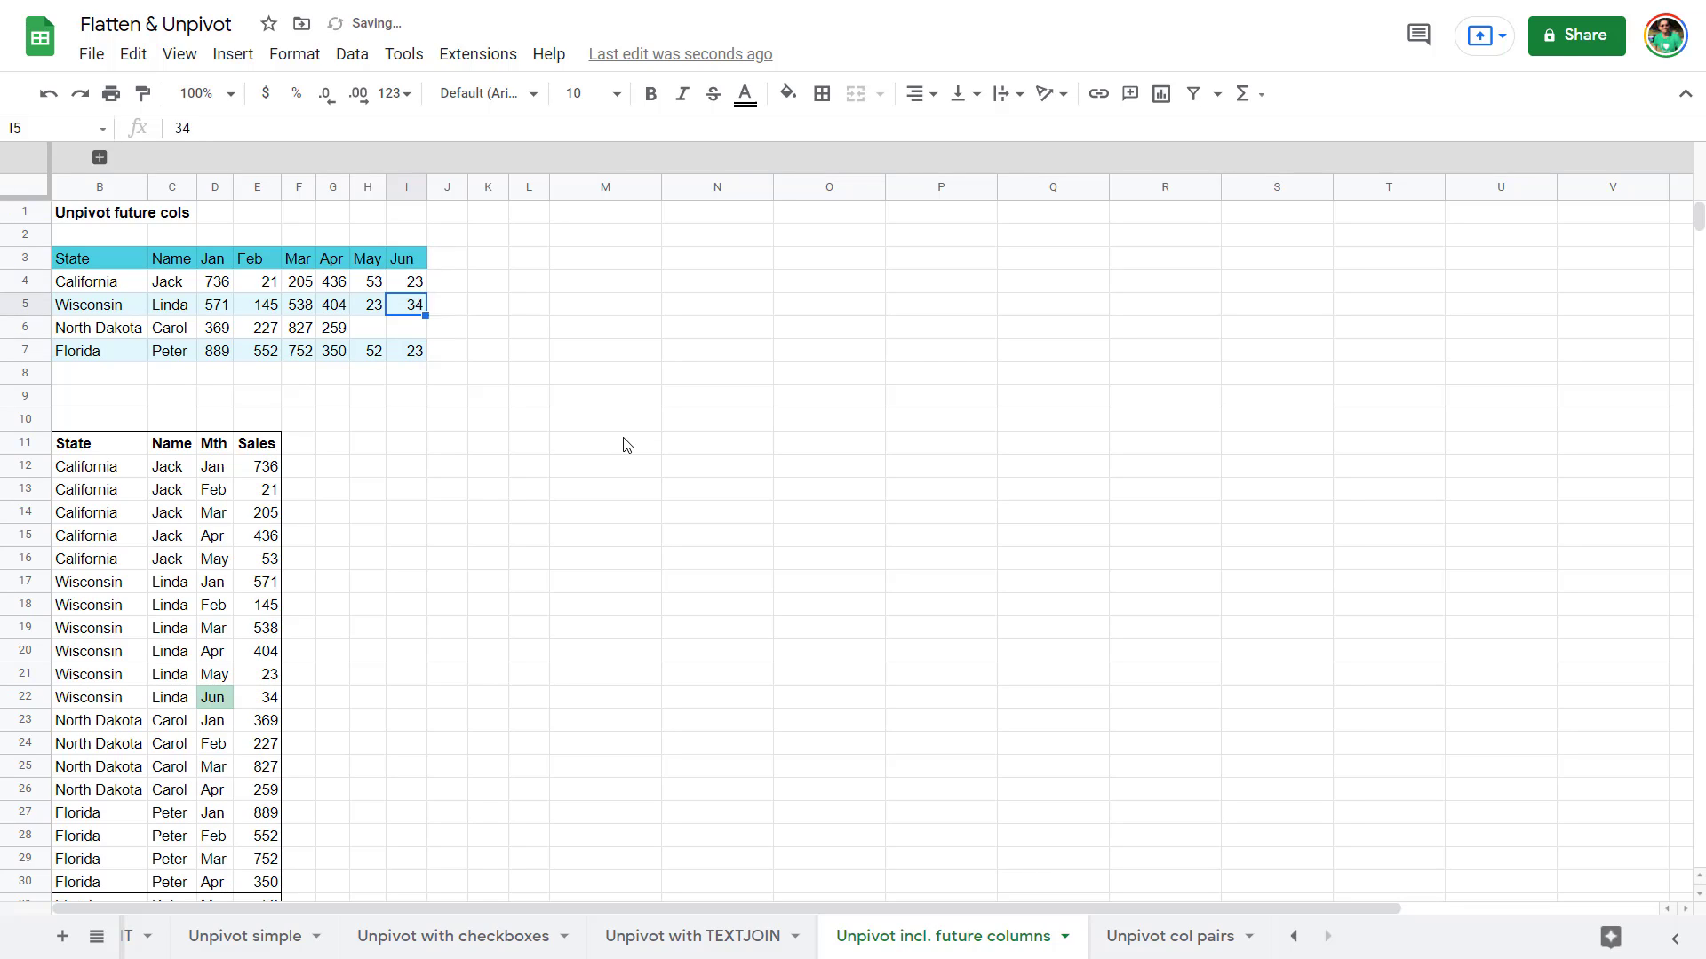
text(23)
key(Return)
key(Down)
click(229, 582)
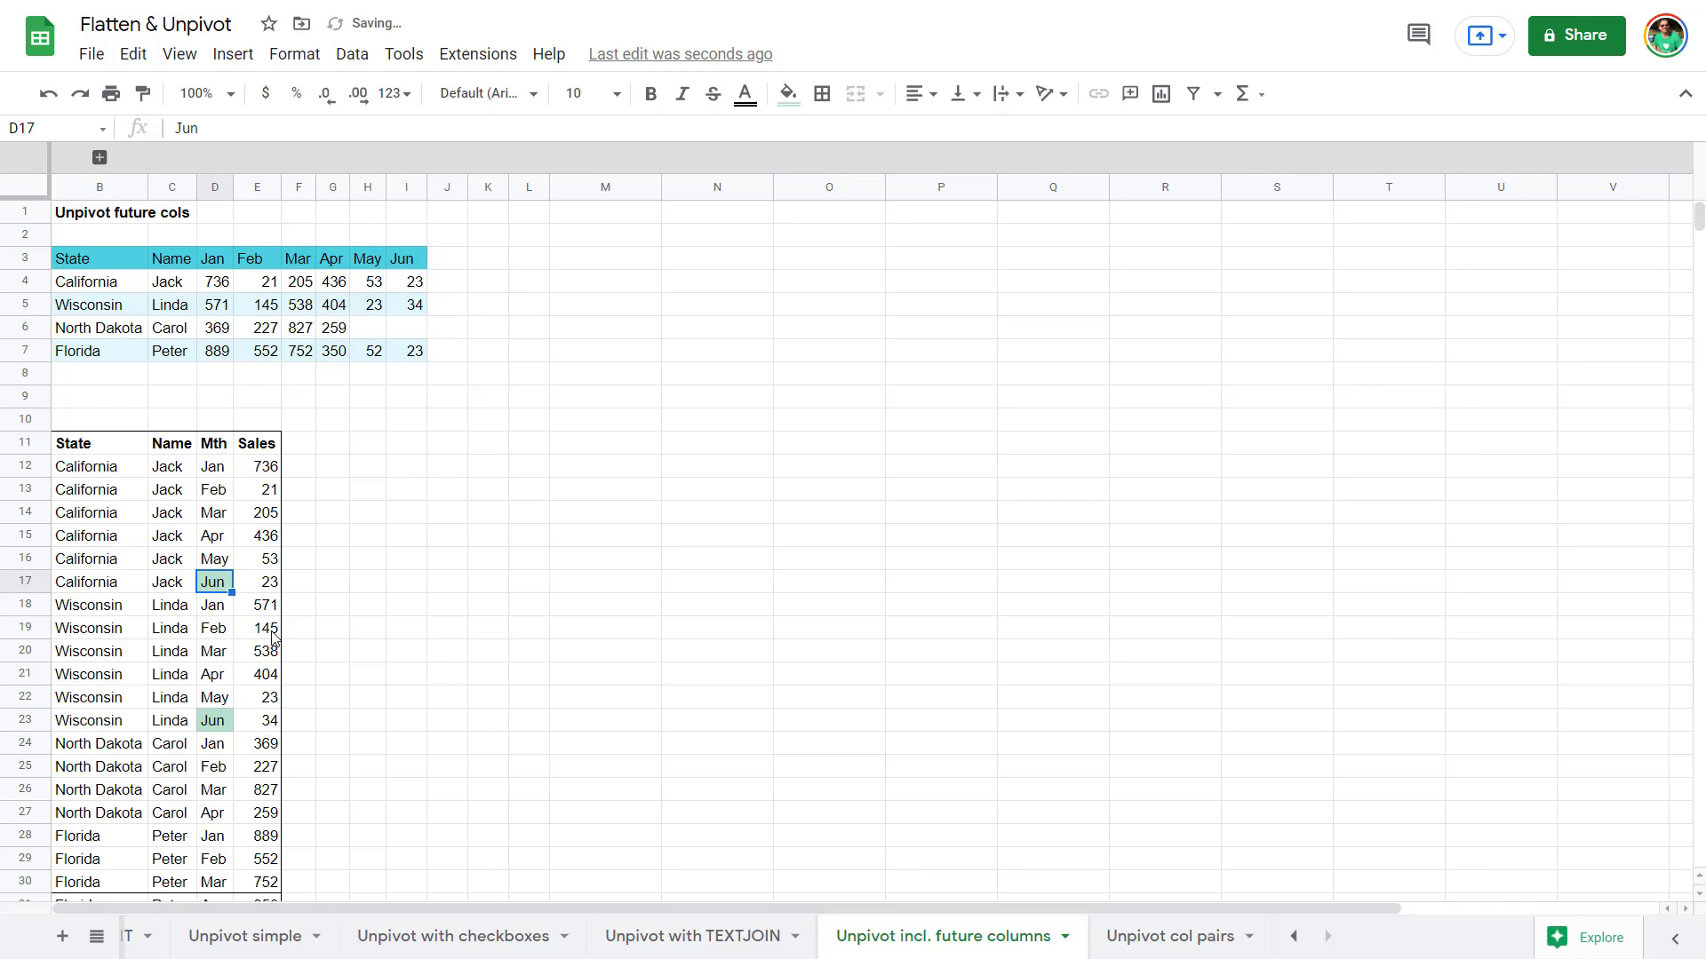
scroll(227, 533, down, 4)
scroll(221, 444, up, 4)
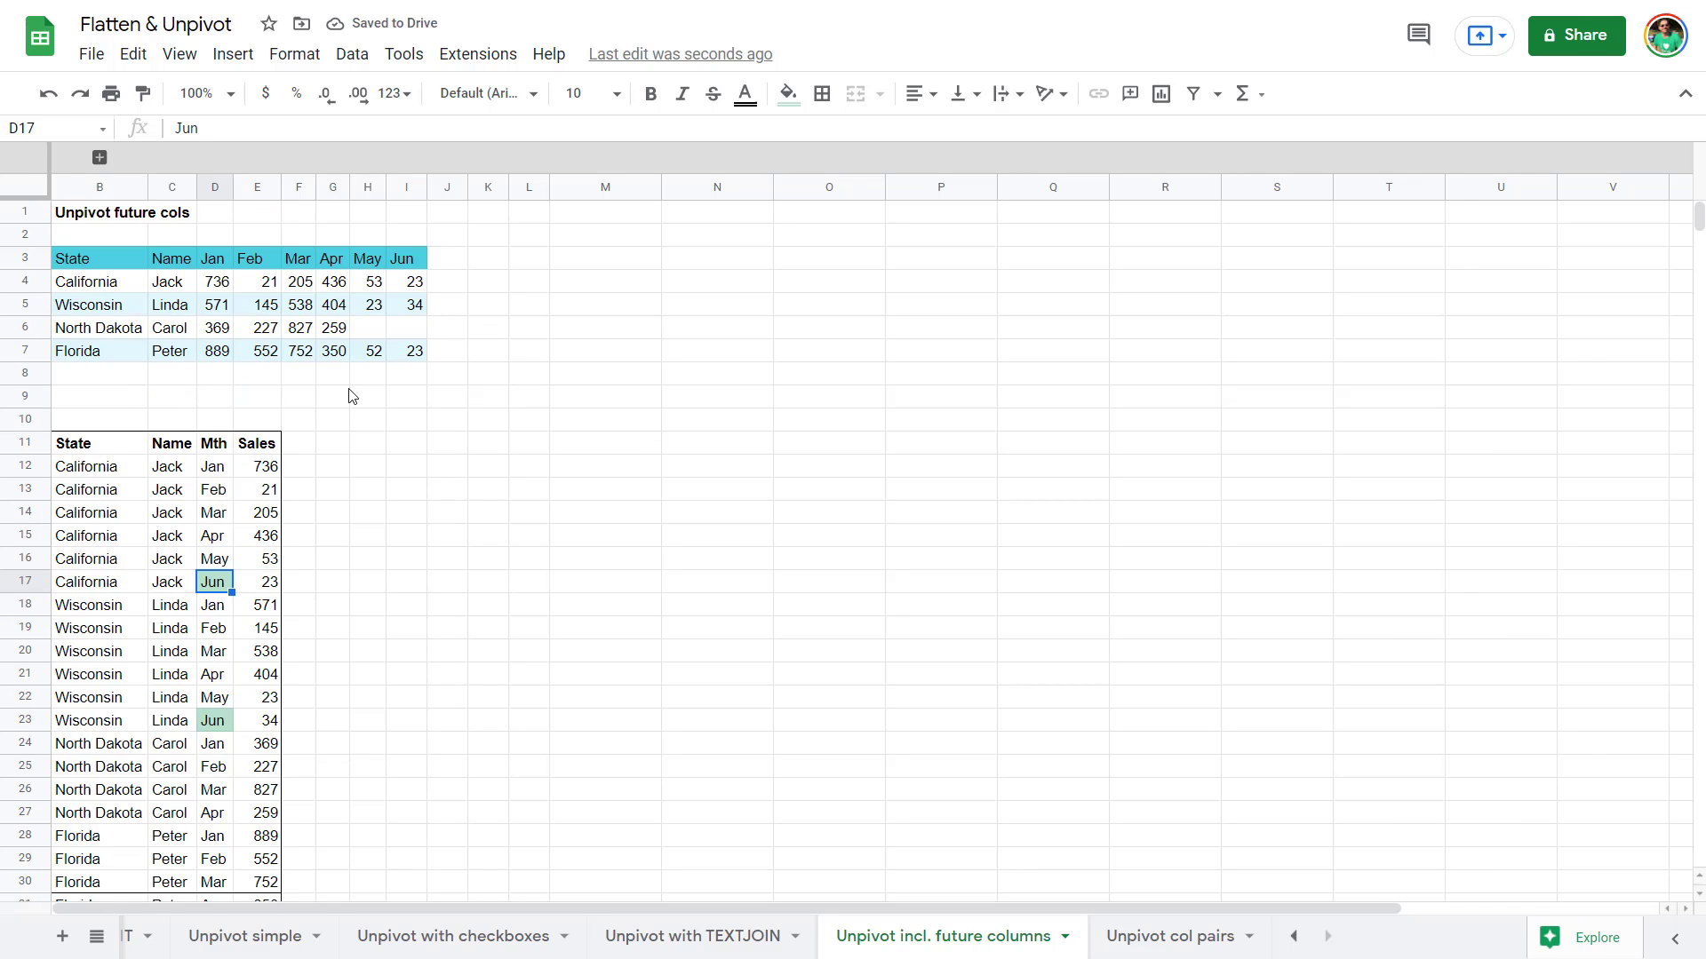
View the Unpivot col pairs sheet, then scroll the tab strip back toward FLATTEN & SPLIT.
click(1142, 940)
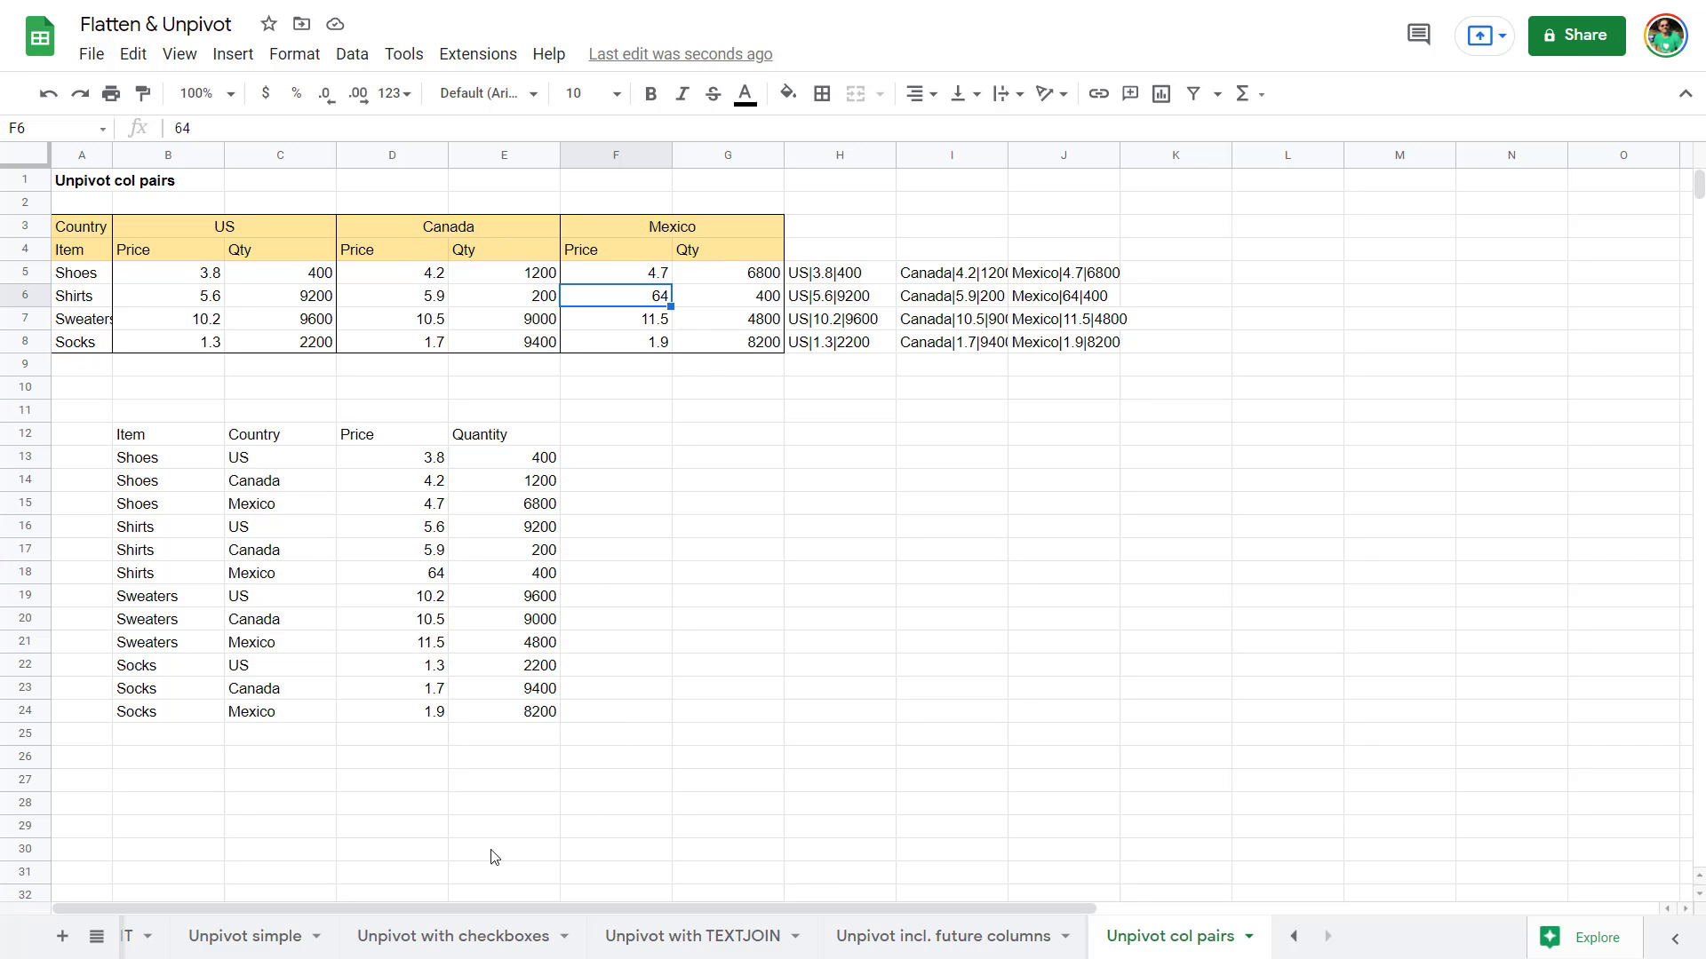
click(1294, 938)
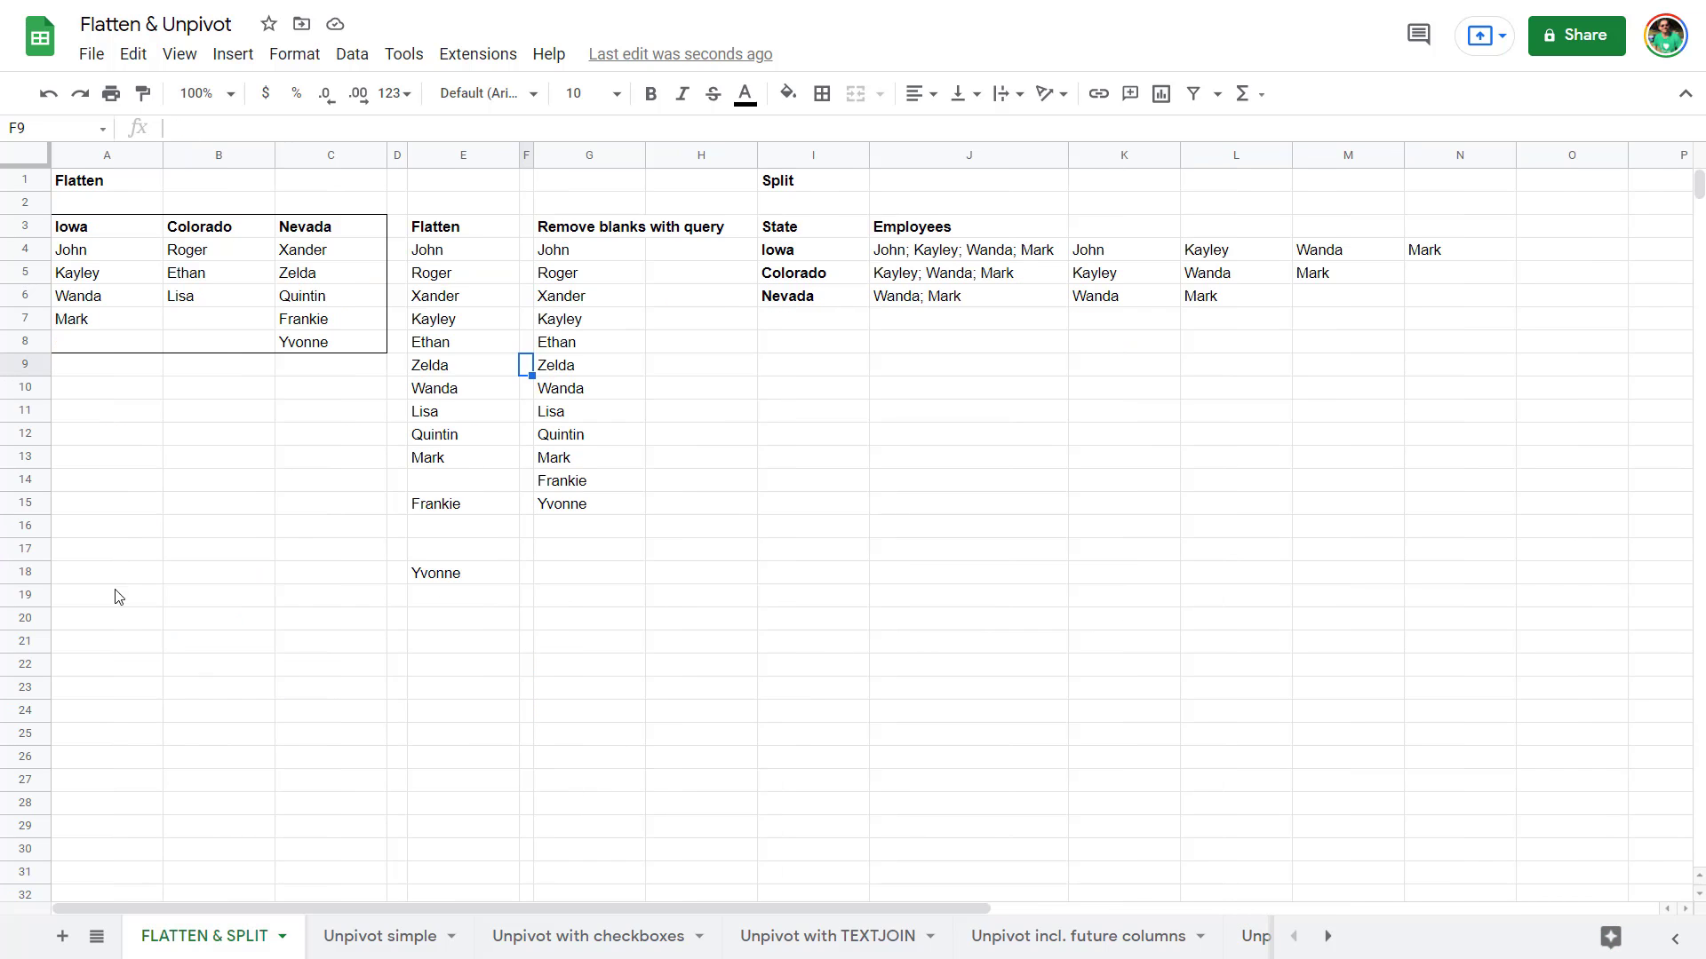
Enter =FLATTEN(A4:C8) in A14 to stack the Iowa, Colorado and Nevada names.
click(129, 480)
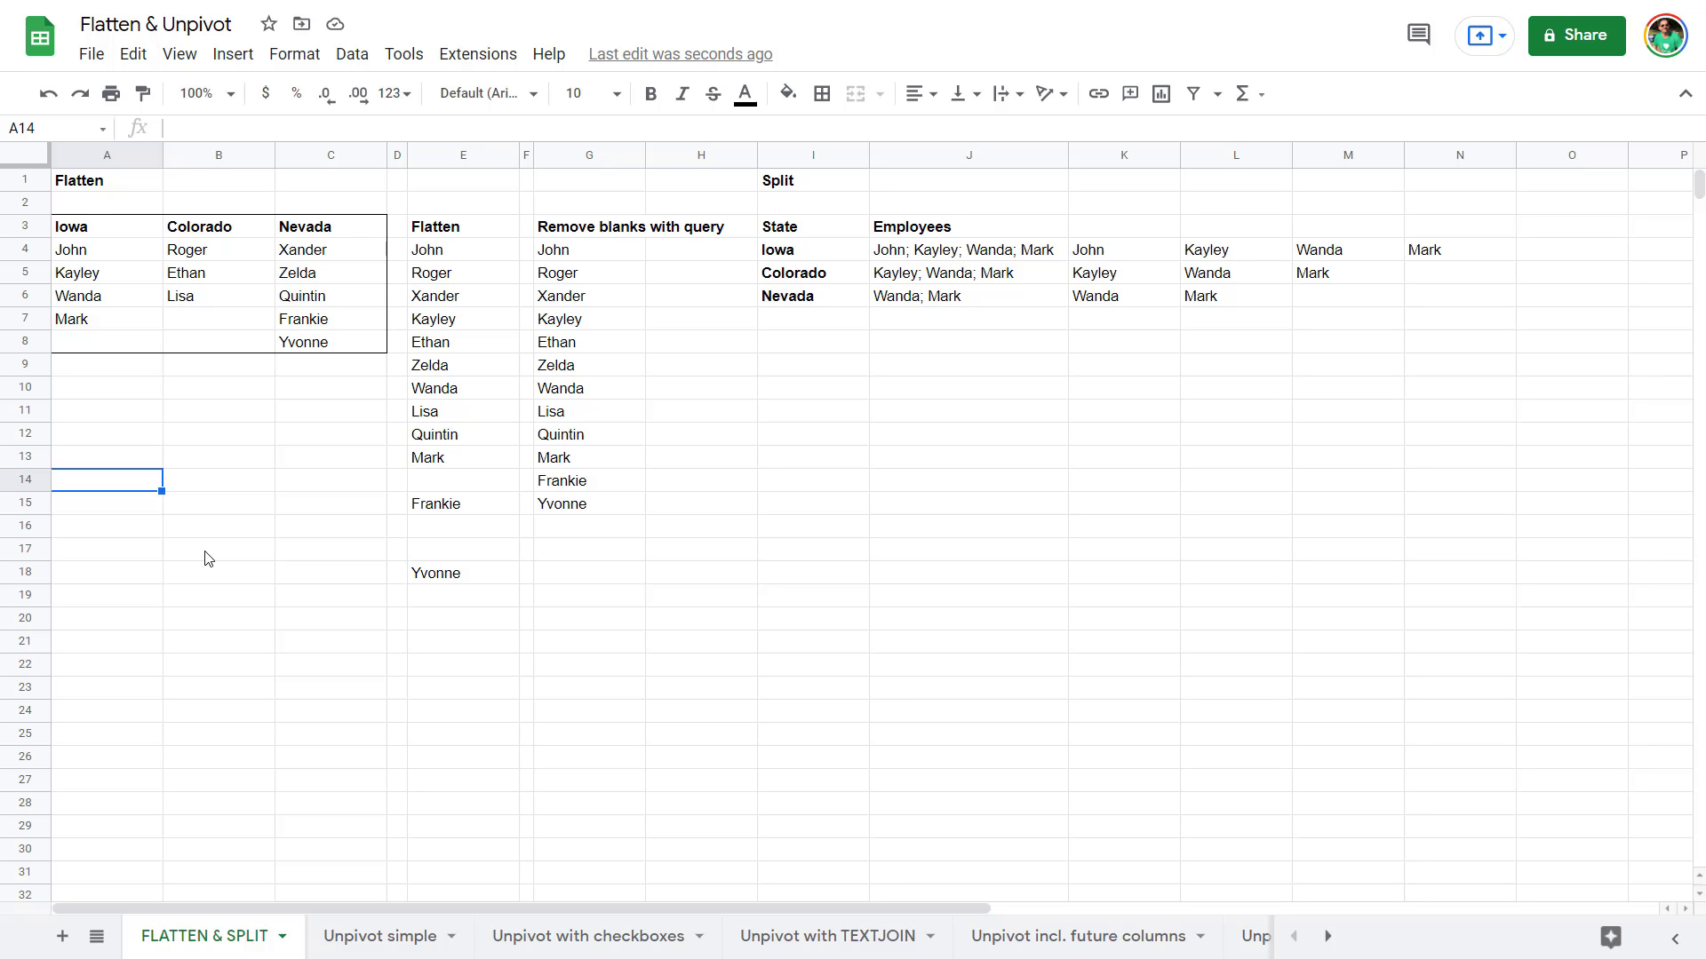
text(=)
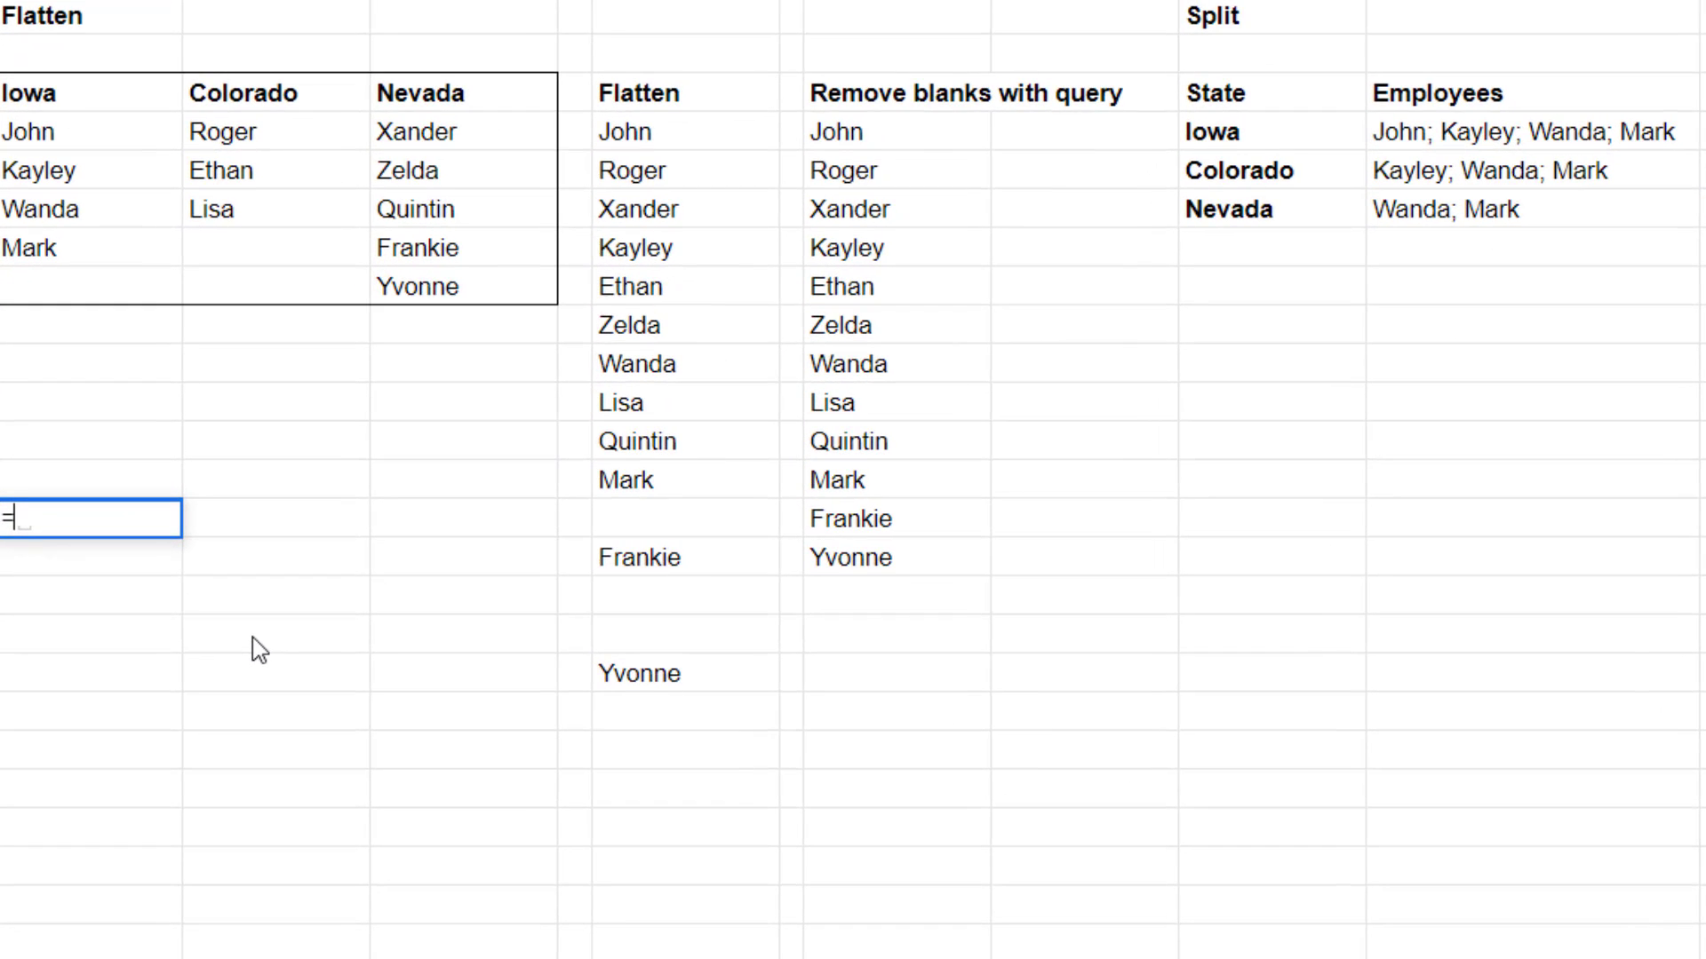
text(FLA)
key(Tab)
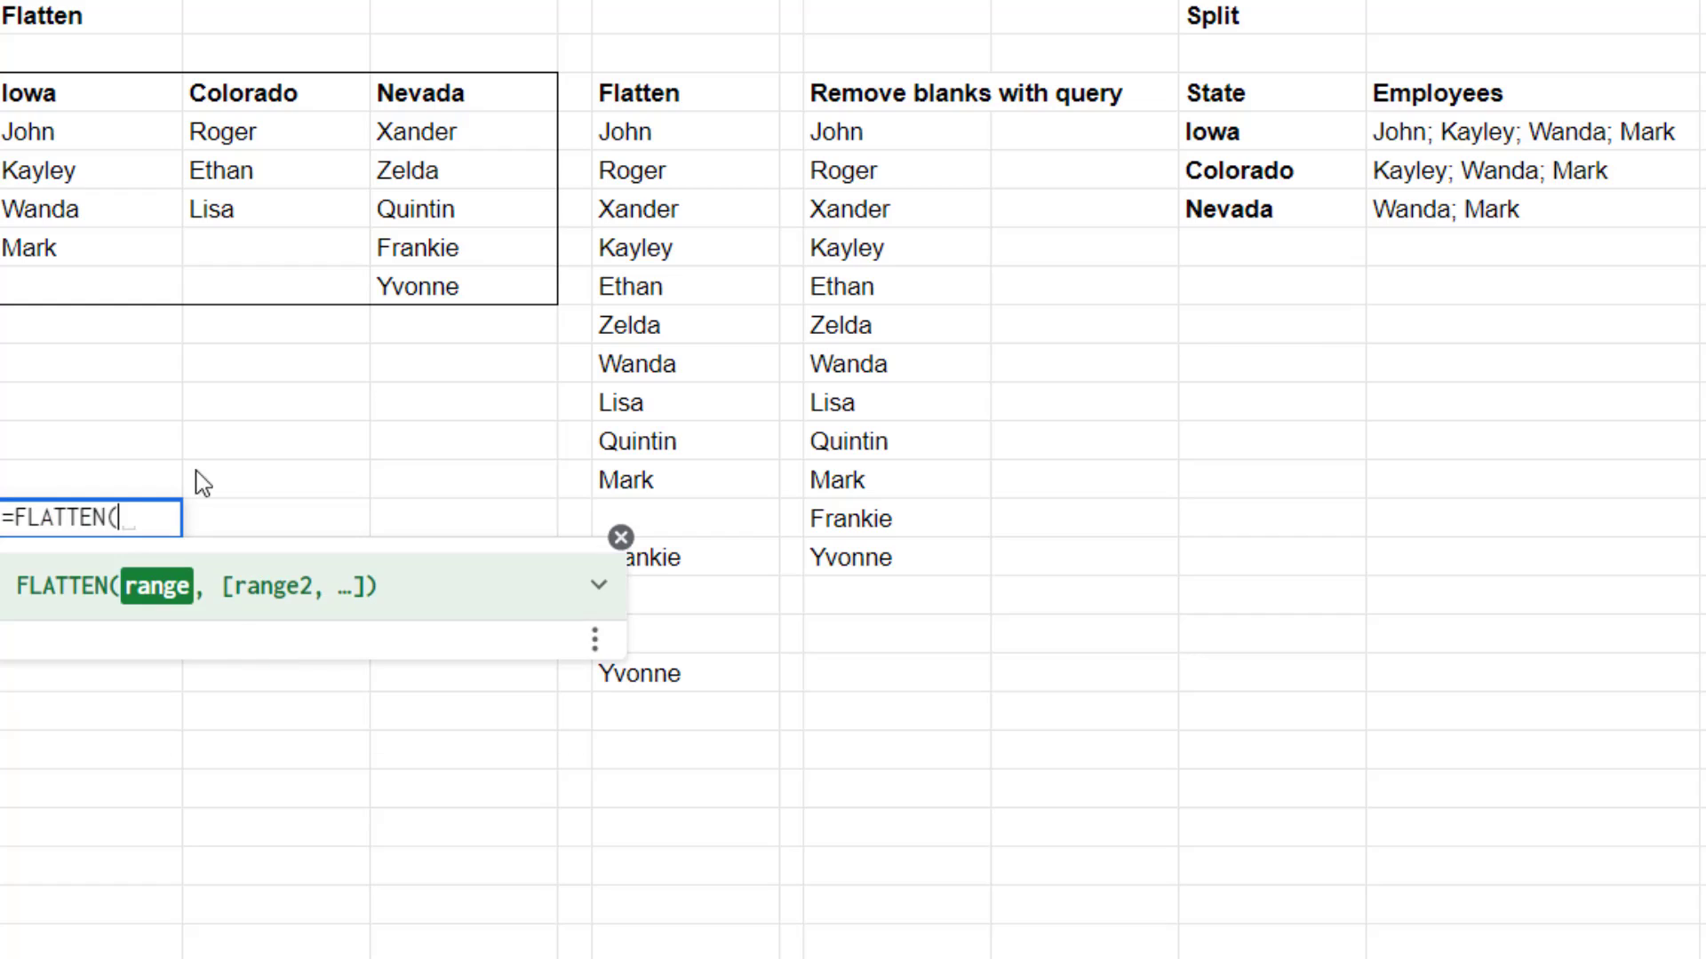
drag(71, 147, 489, 293)
key(Return)
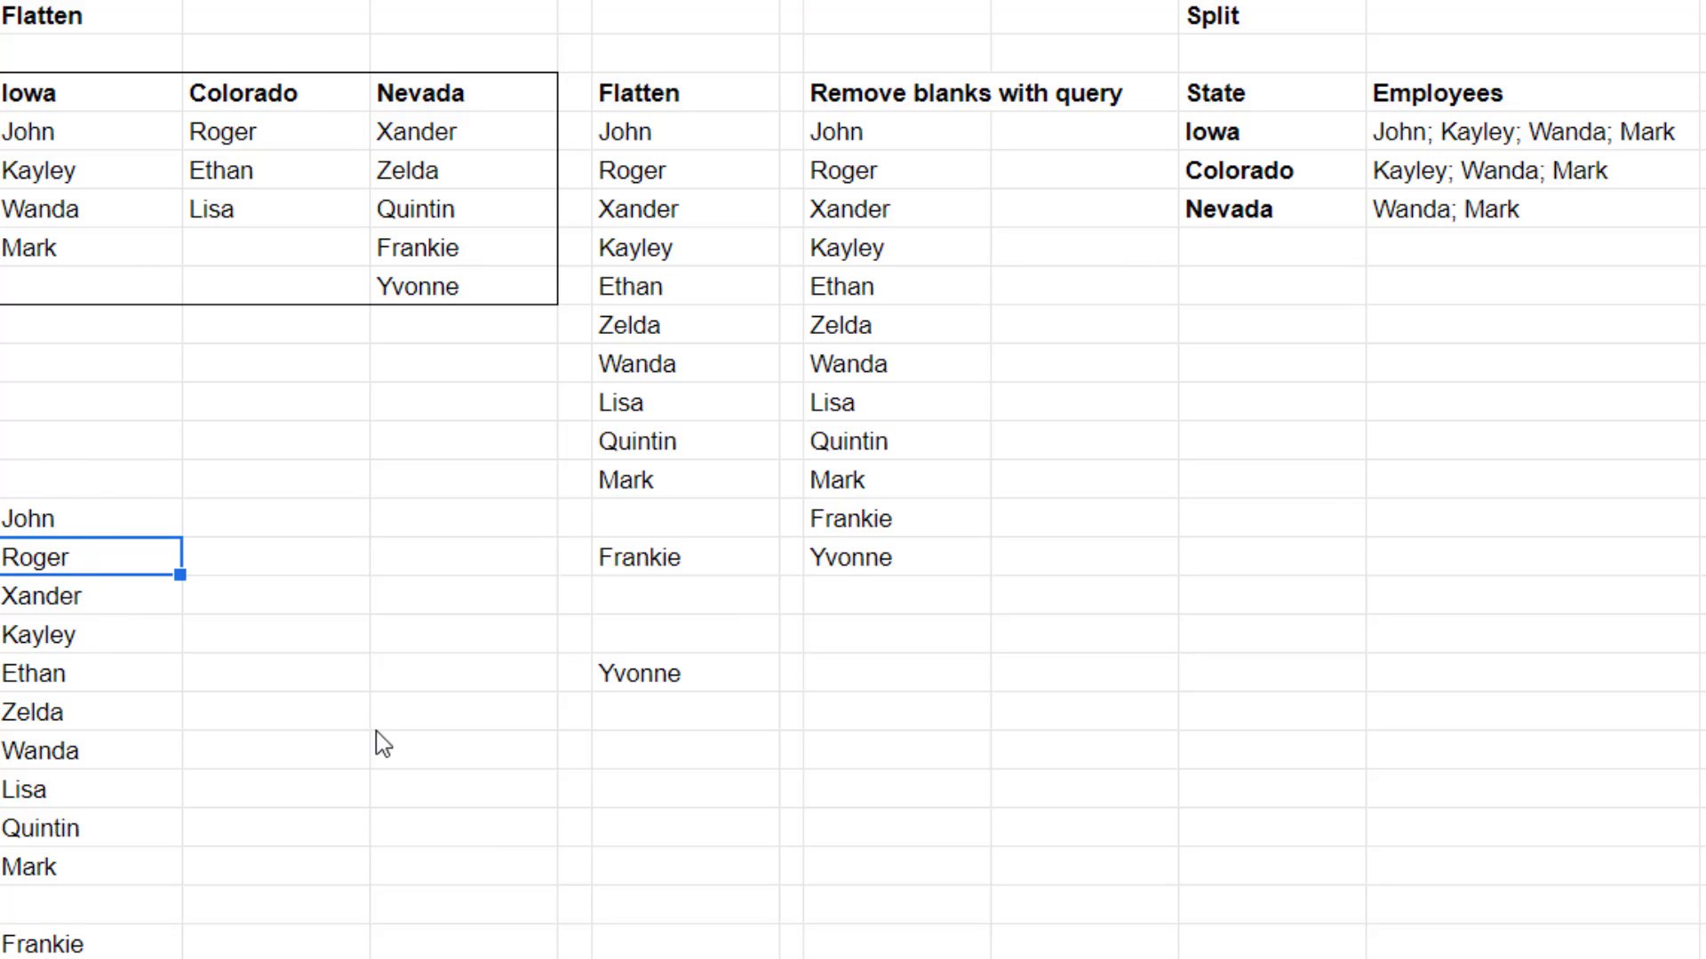
click(887, 135)
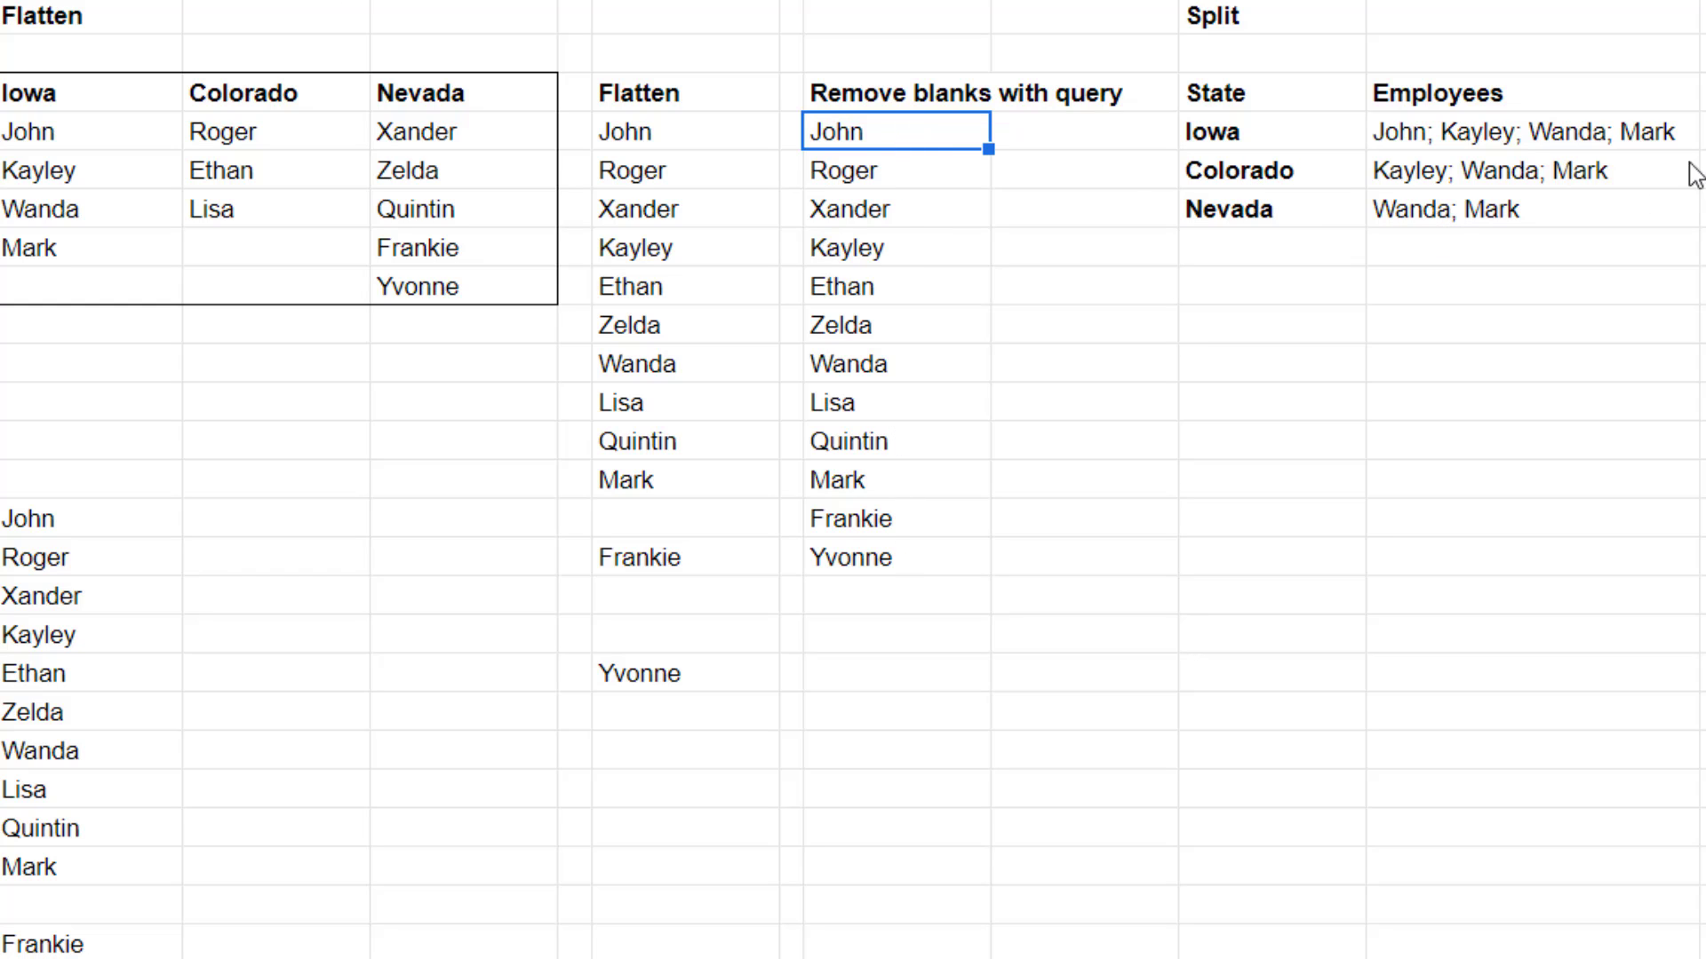
Enter =SPLIT(J4,"; ") in K9 to split Iowa's employee list into cells.
click(1591, 363)
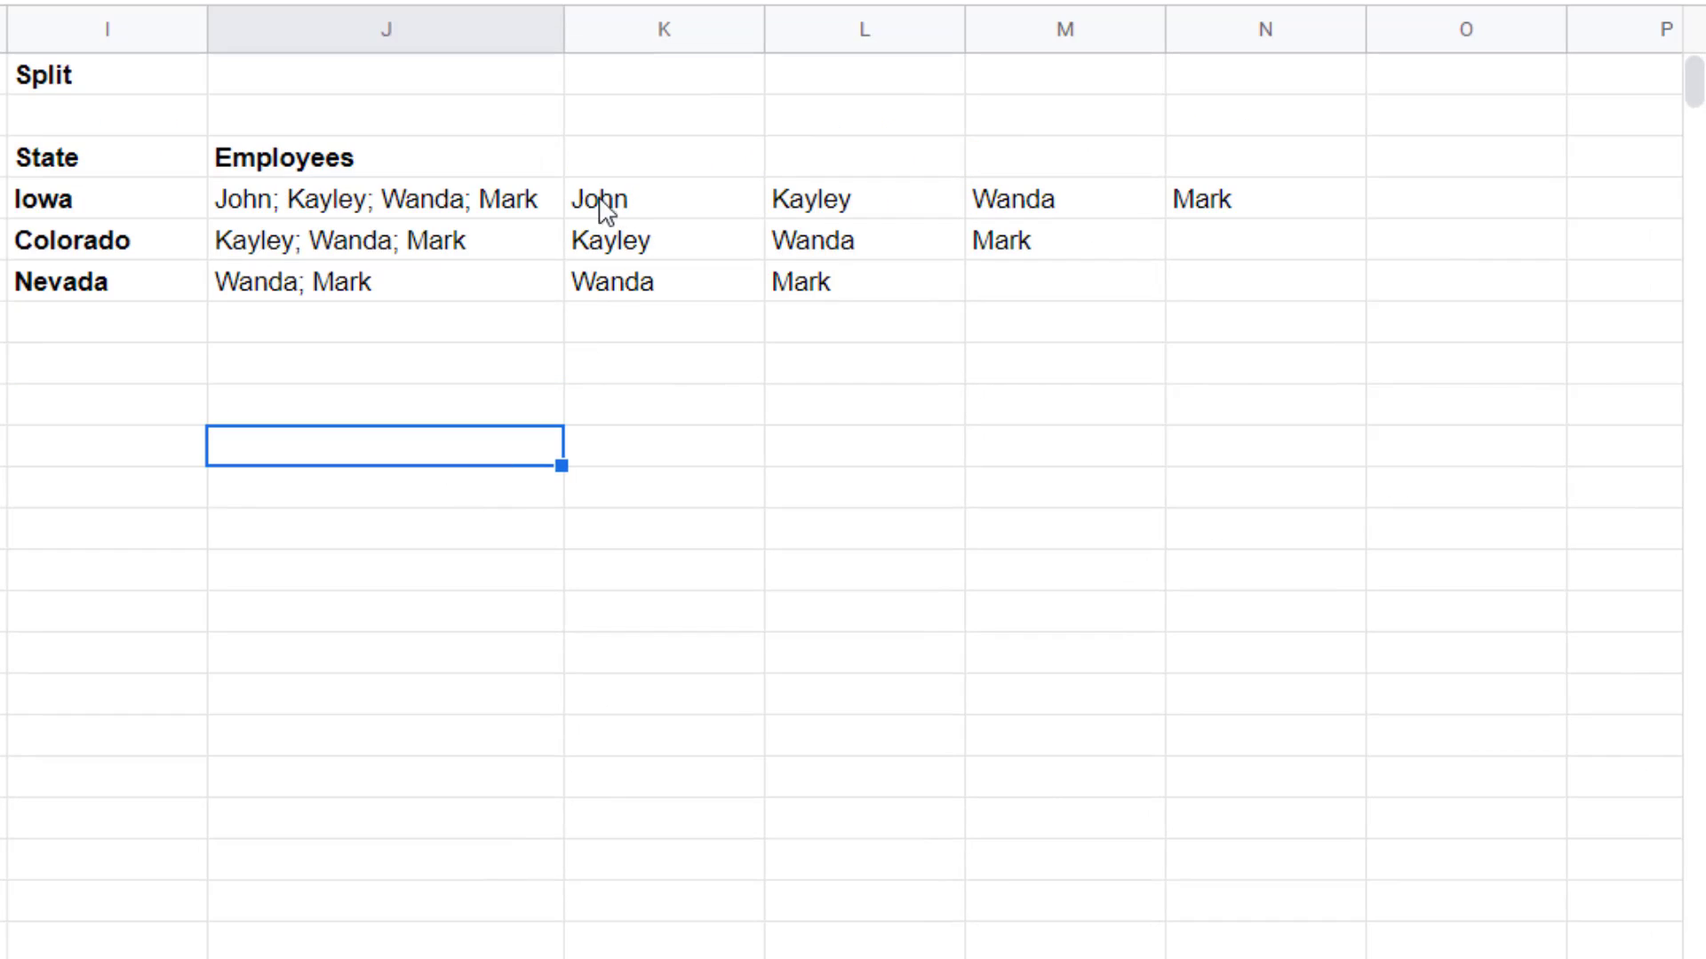
click(255, 214)
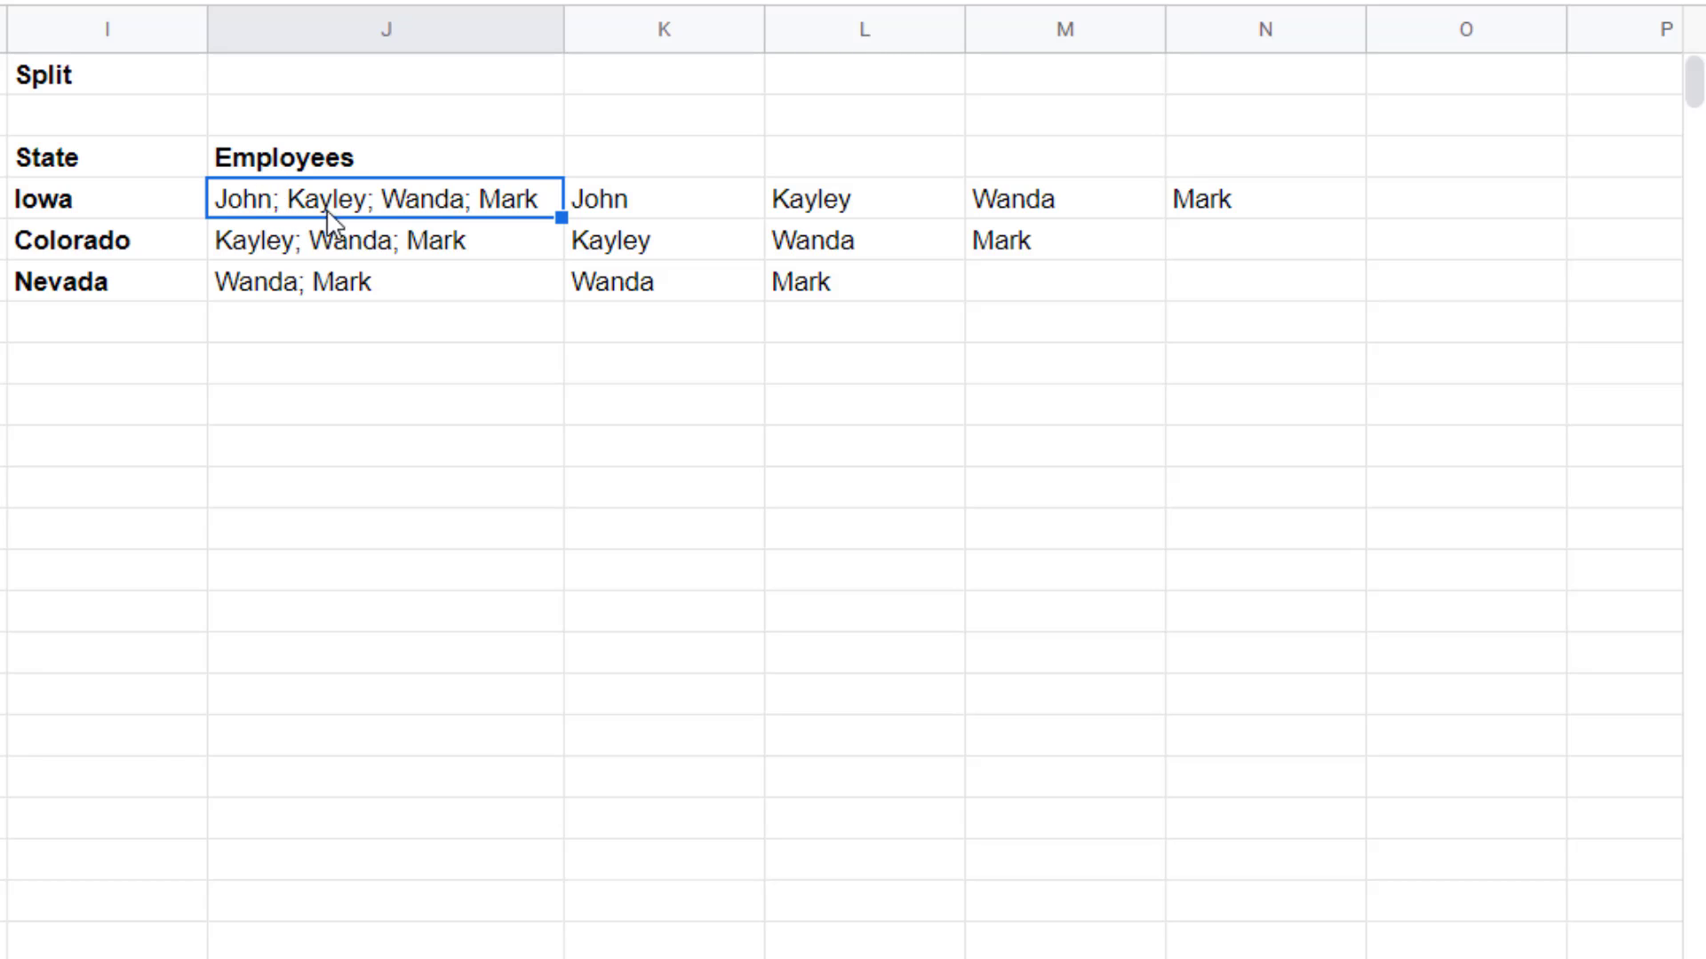
click(678, 375)
text(=sl)
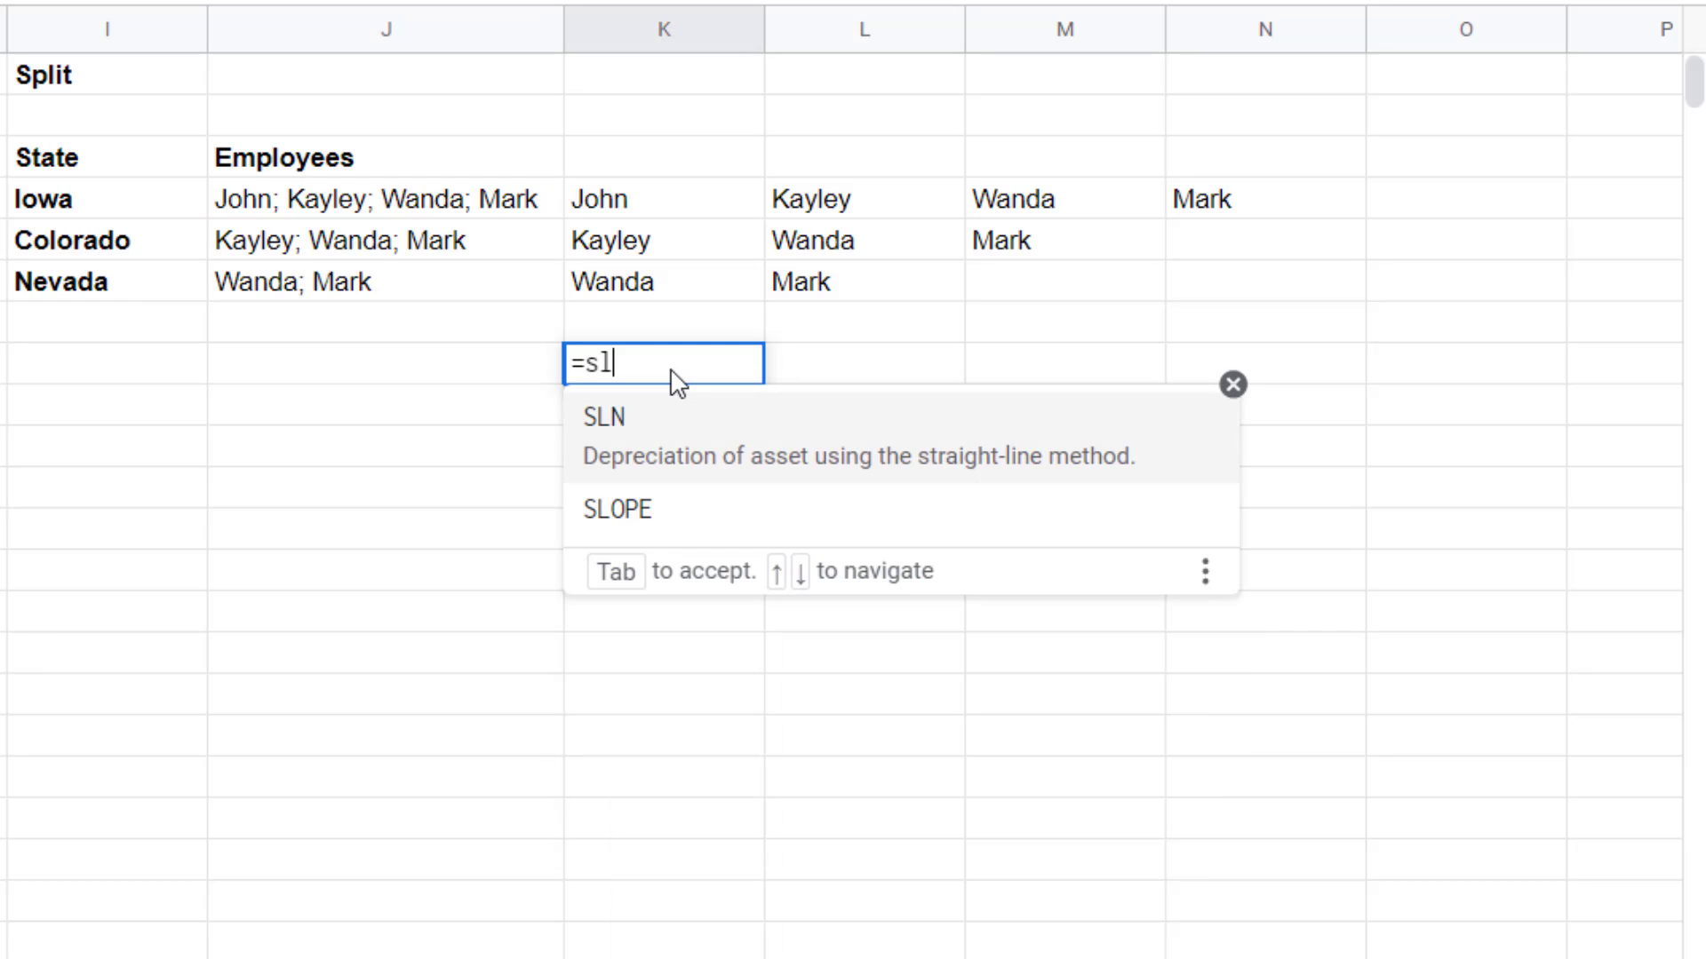
key(BackSpace)
text(pl)
key(Tab)
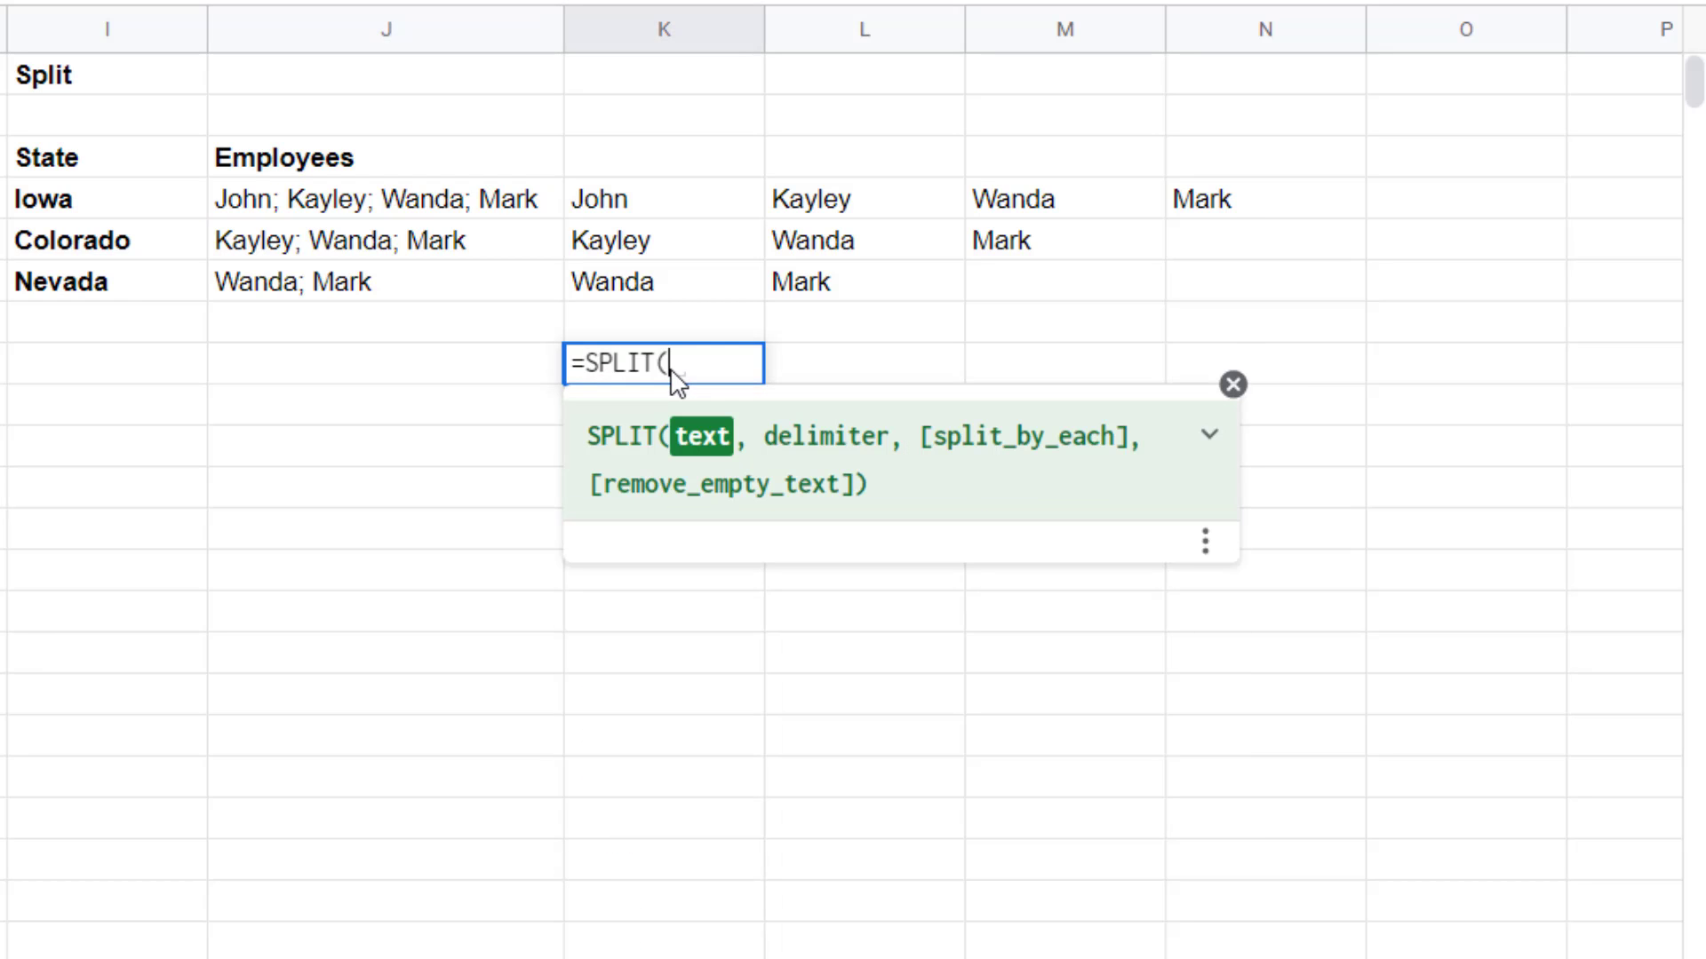
click(407, 207)
text(,)
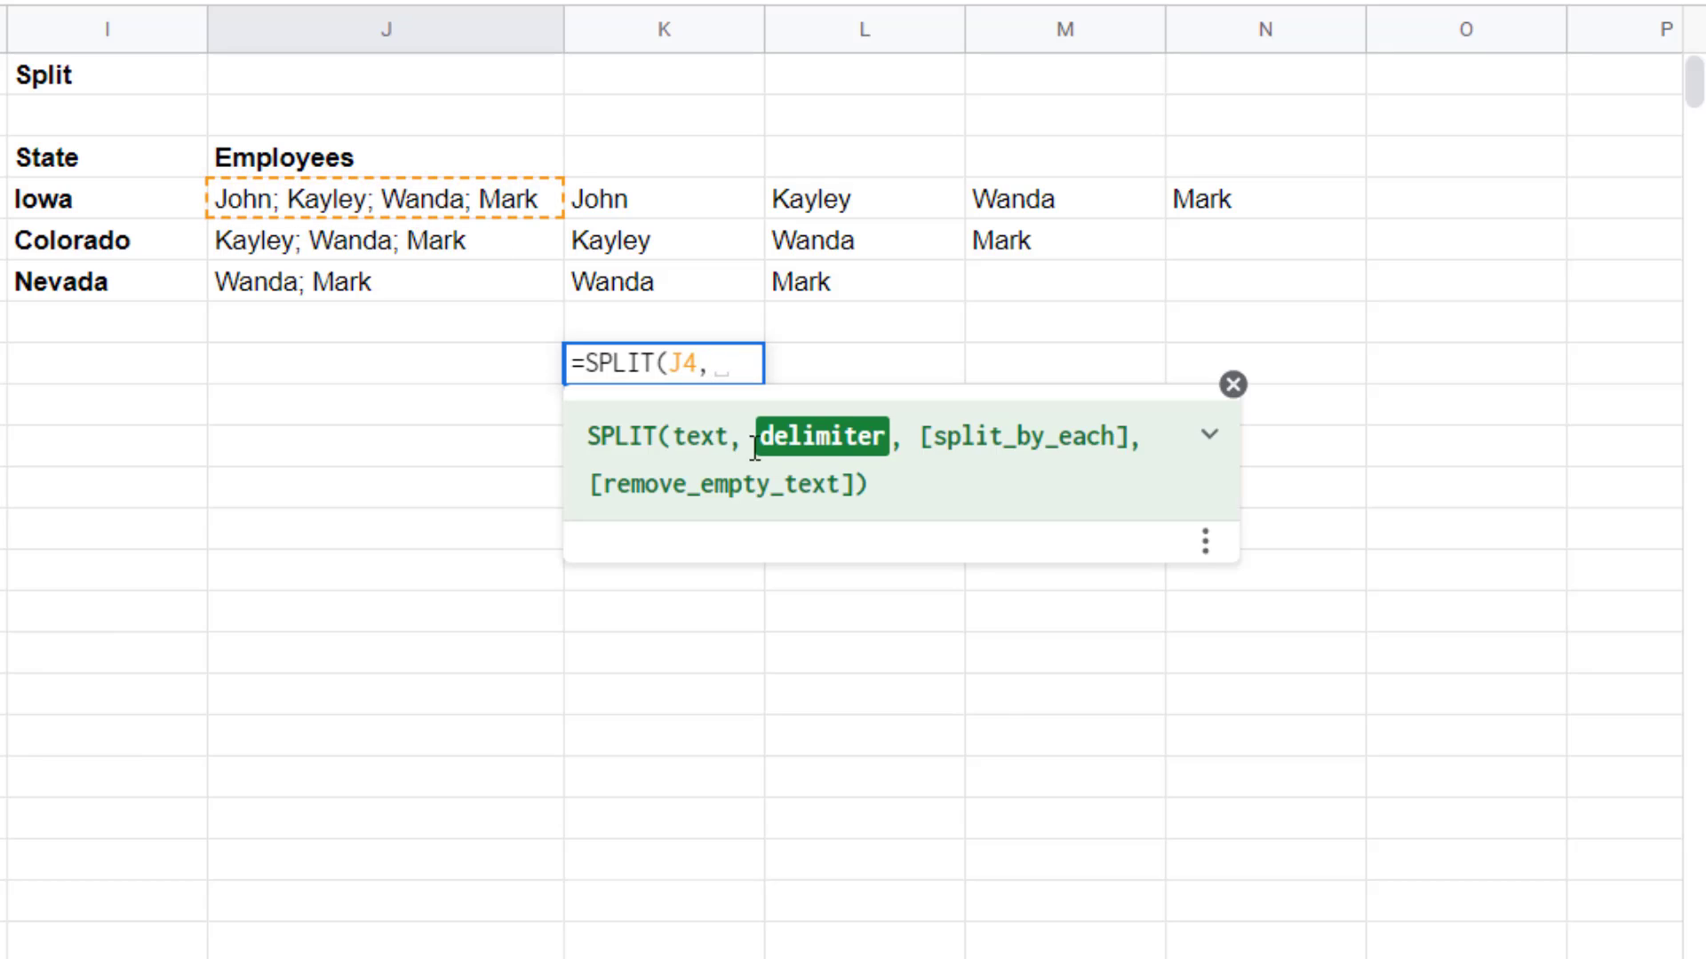
text("; ")
text())
key(Return)
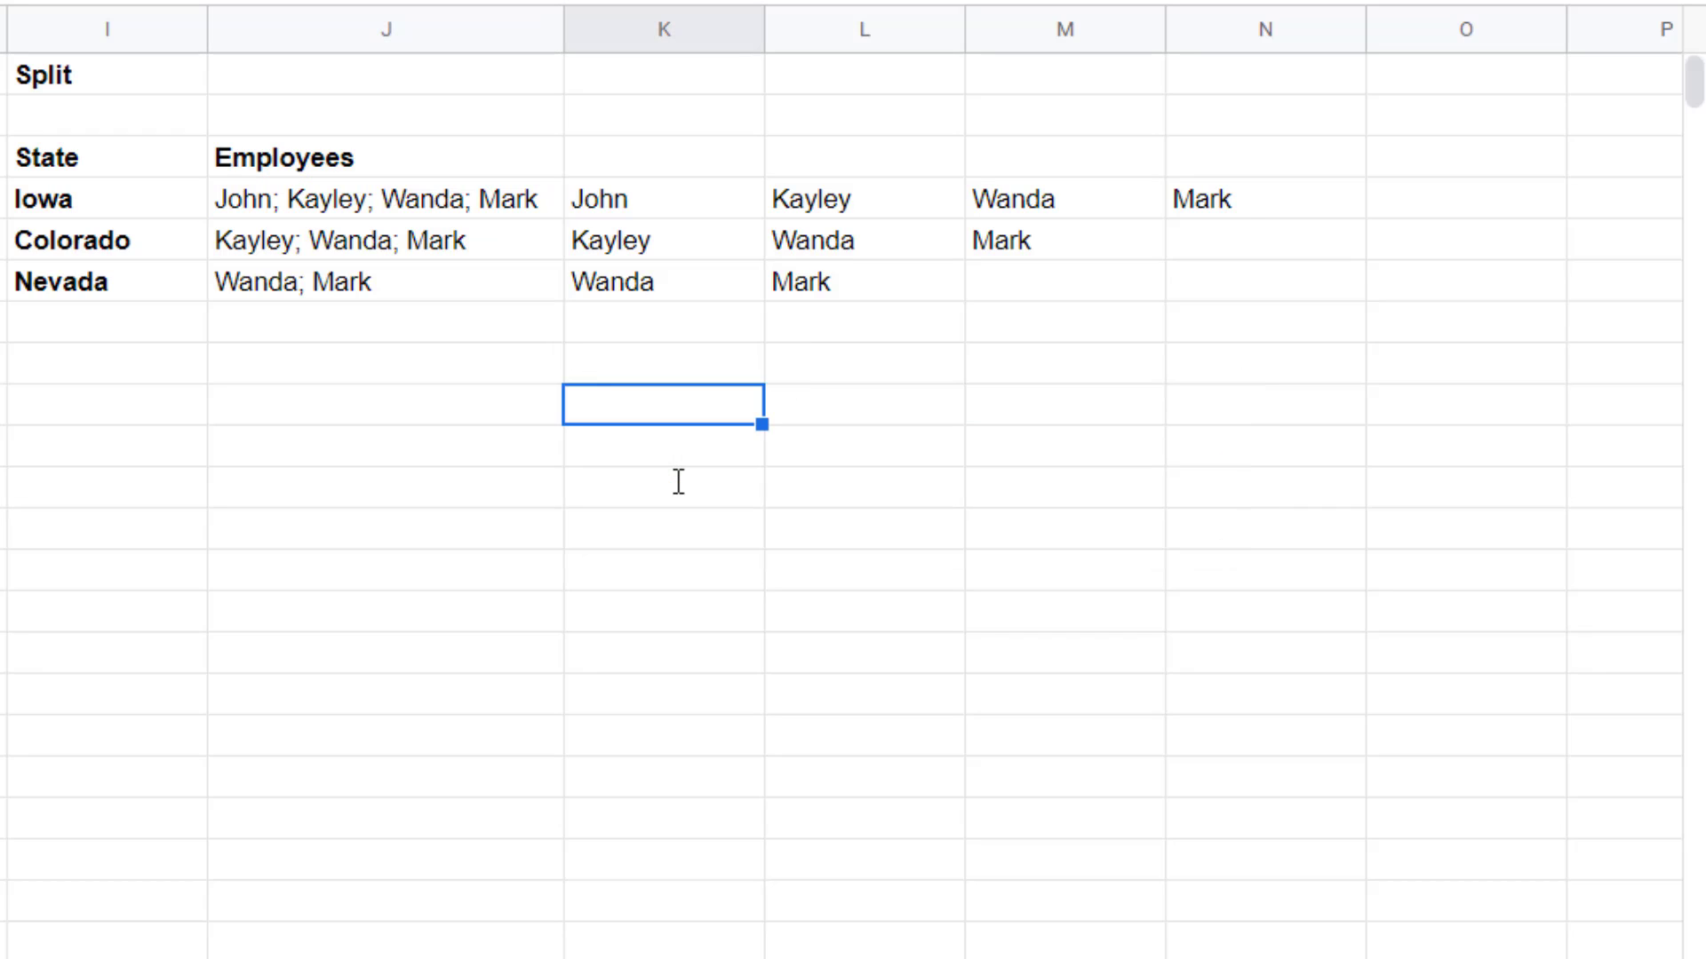
Fill the SPLIT formula down to K11 and revise the delimiter in K9.
key(Up)
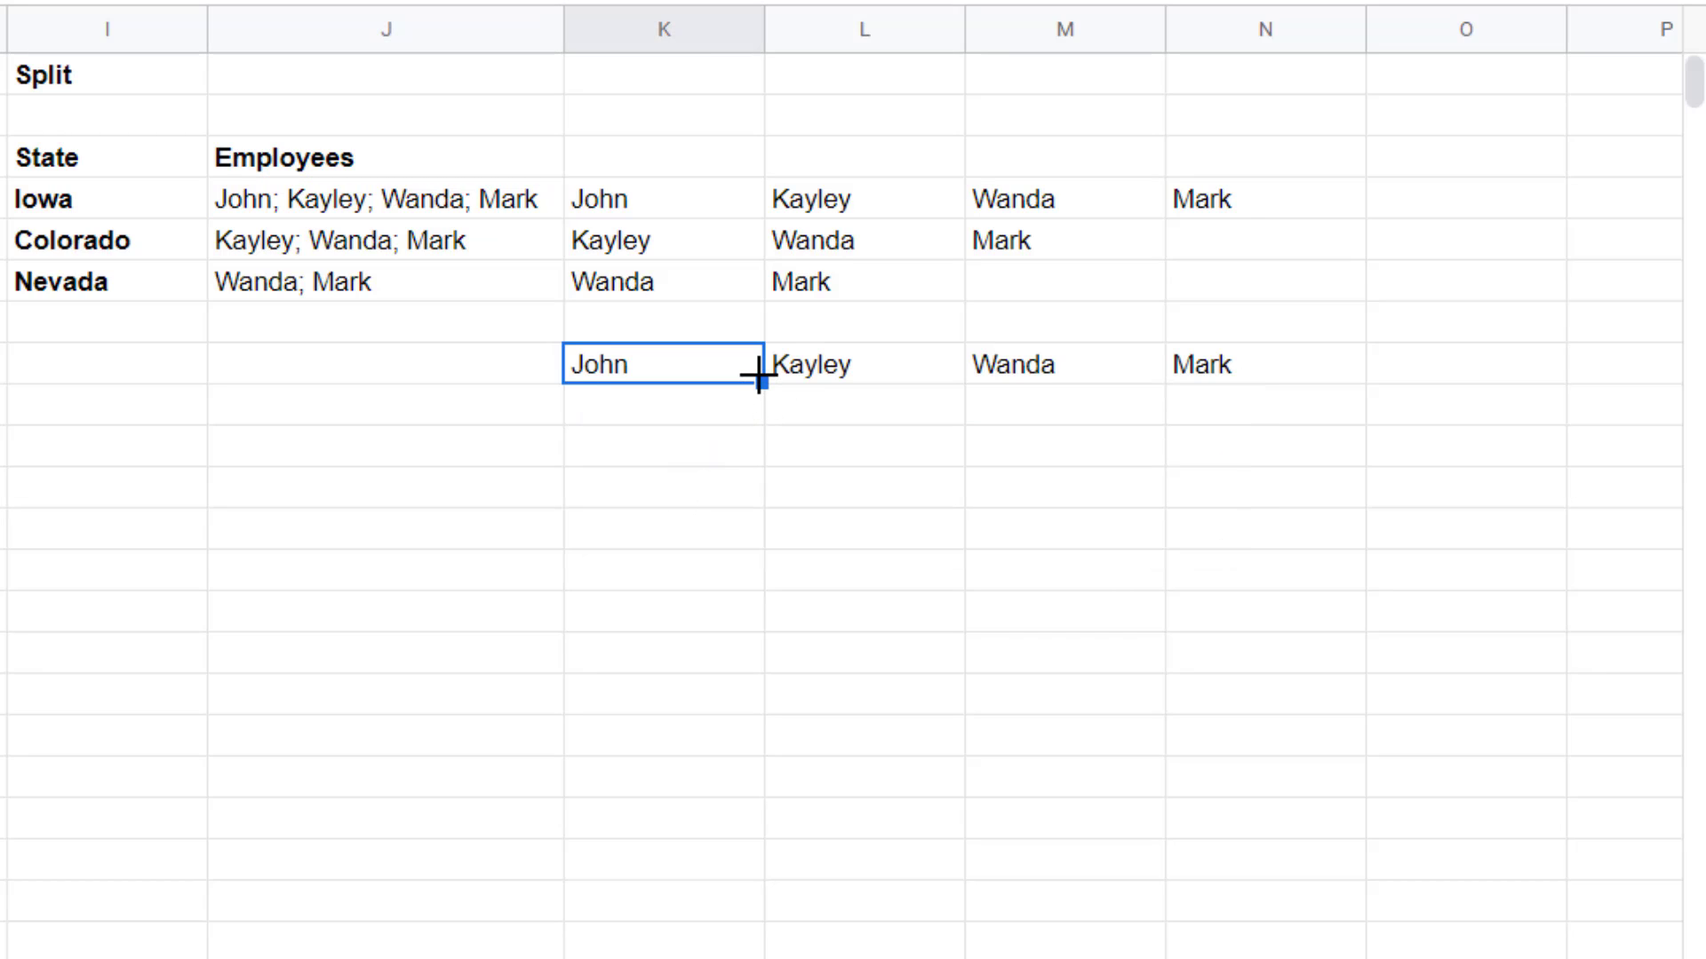
drag(761, 383, 735, 441)
click(685, 378)
double_click(665, 369)
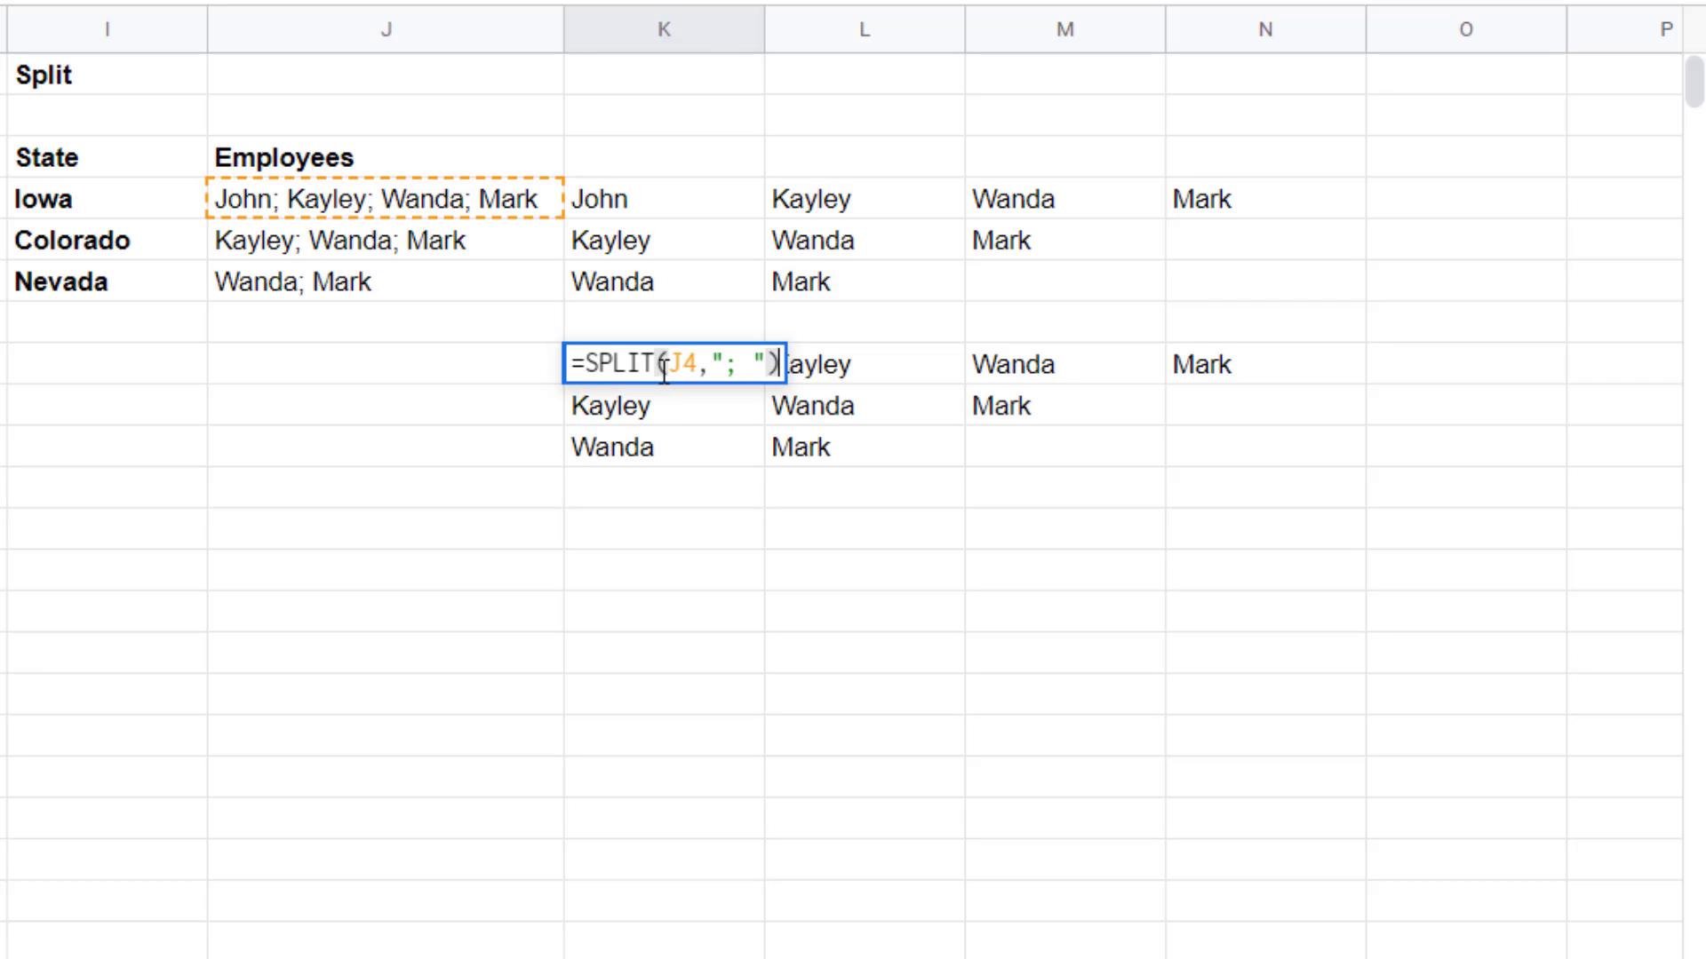
click(753, 364)
key(Return)
key(Up)
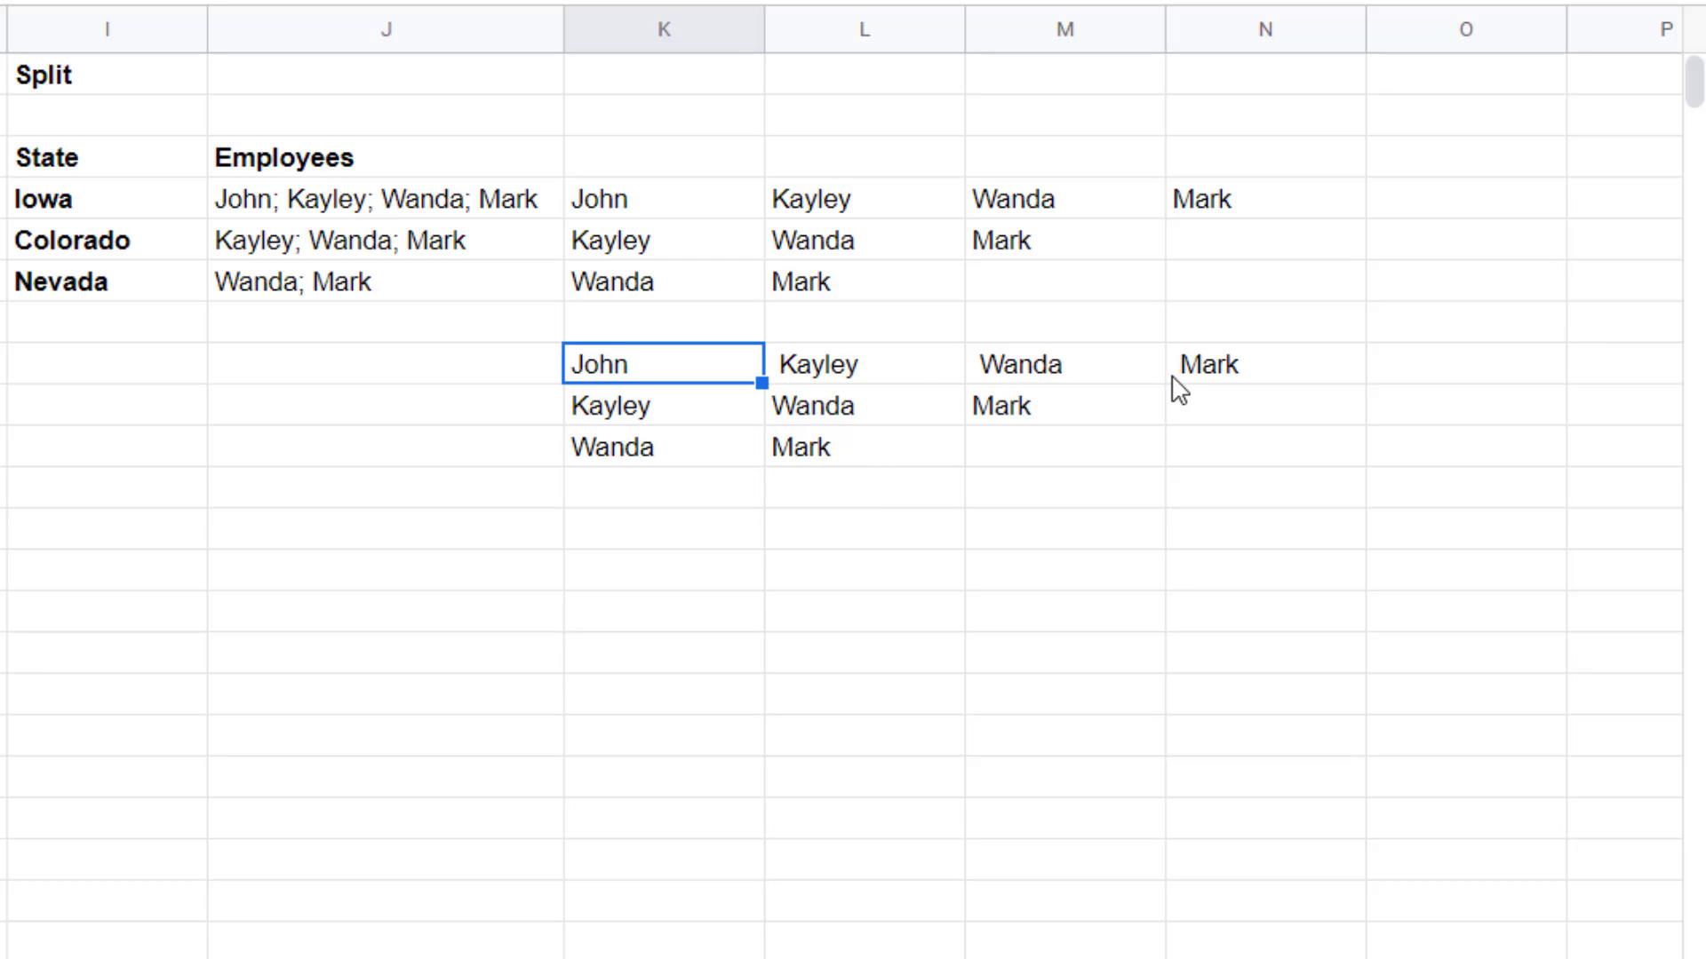
click(238, 496)
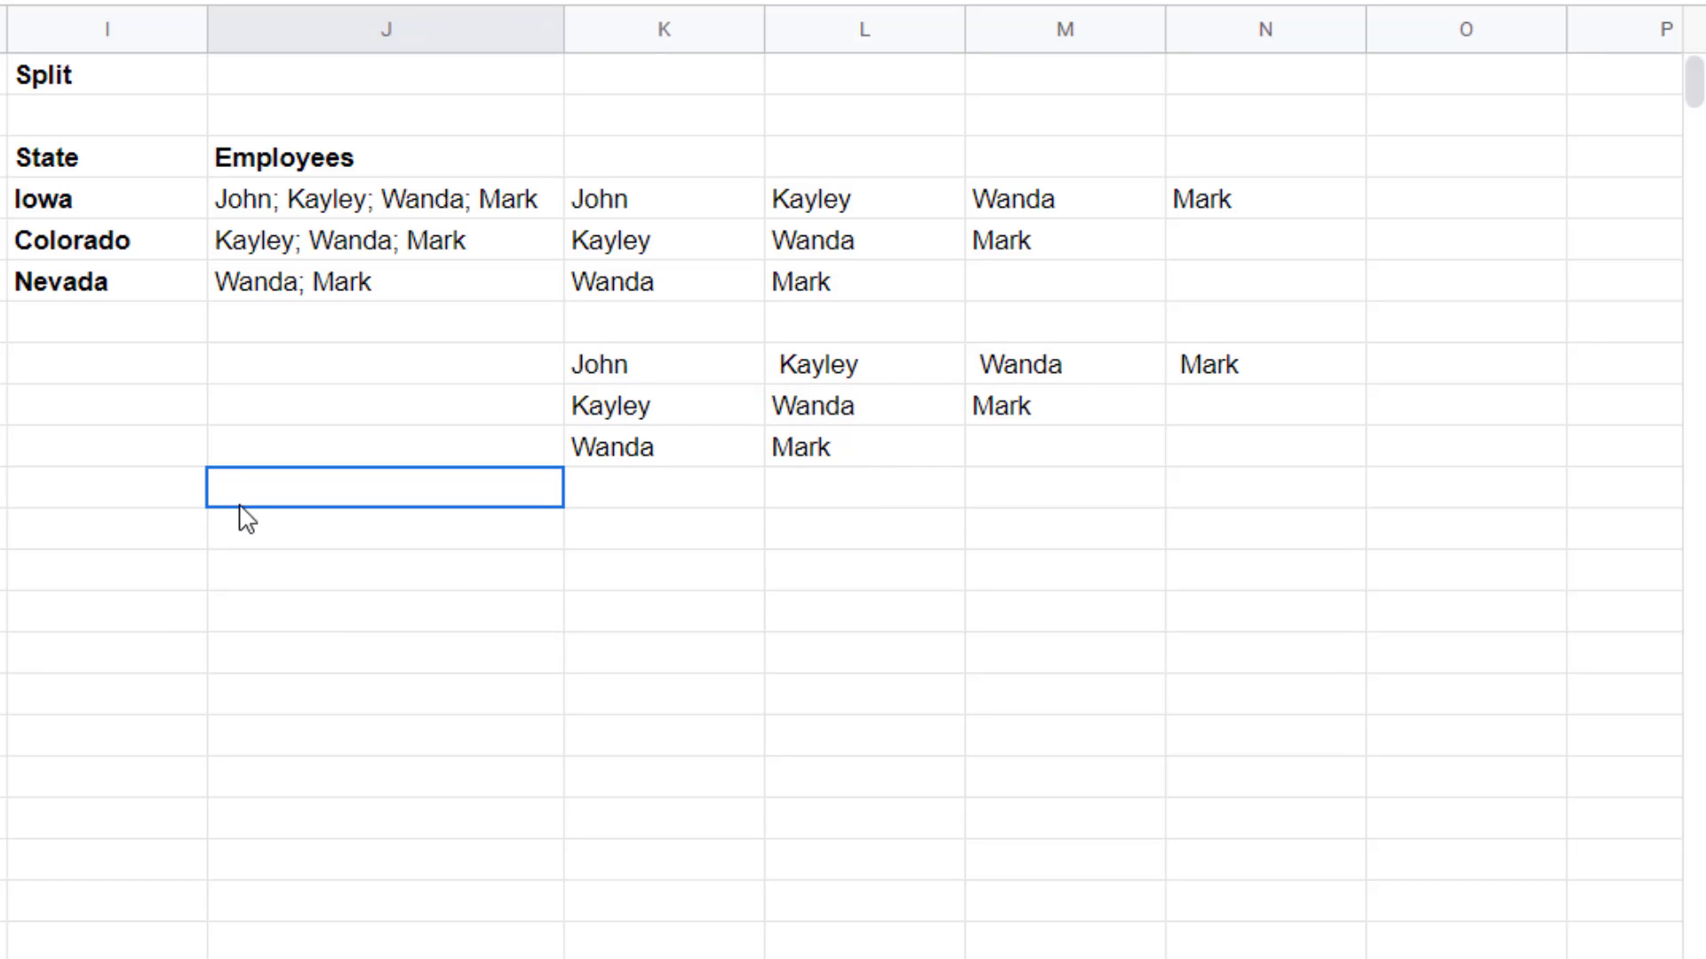
Enter a FLATTEN formula in K3 joining names A4:A7, headers B3:E3 and values B4:E7 with pipes.
scroll(853, 480, right, 5)
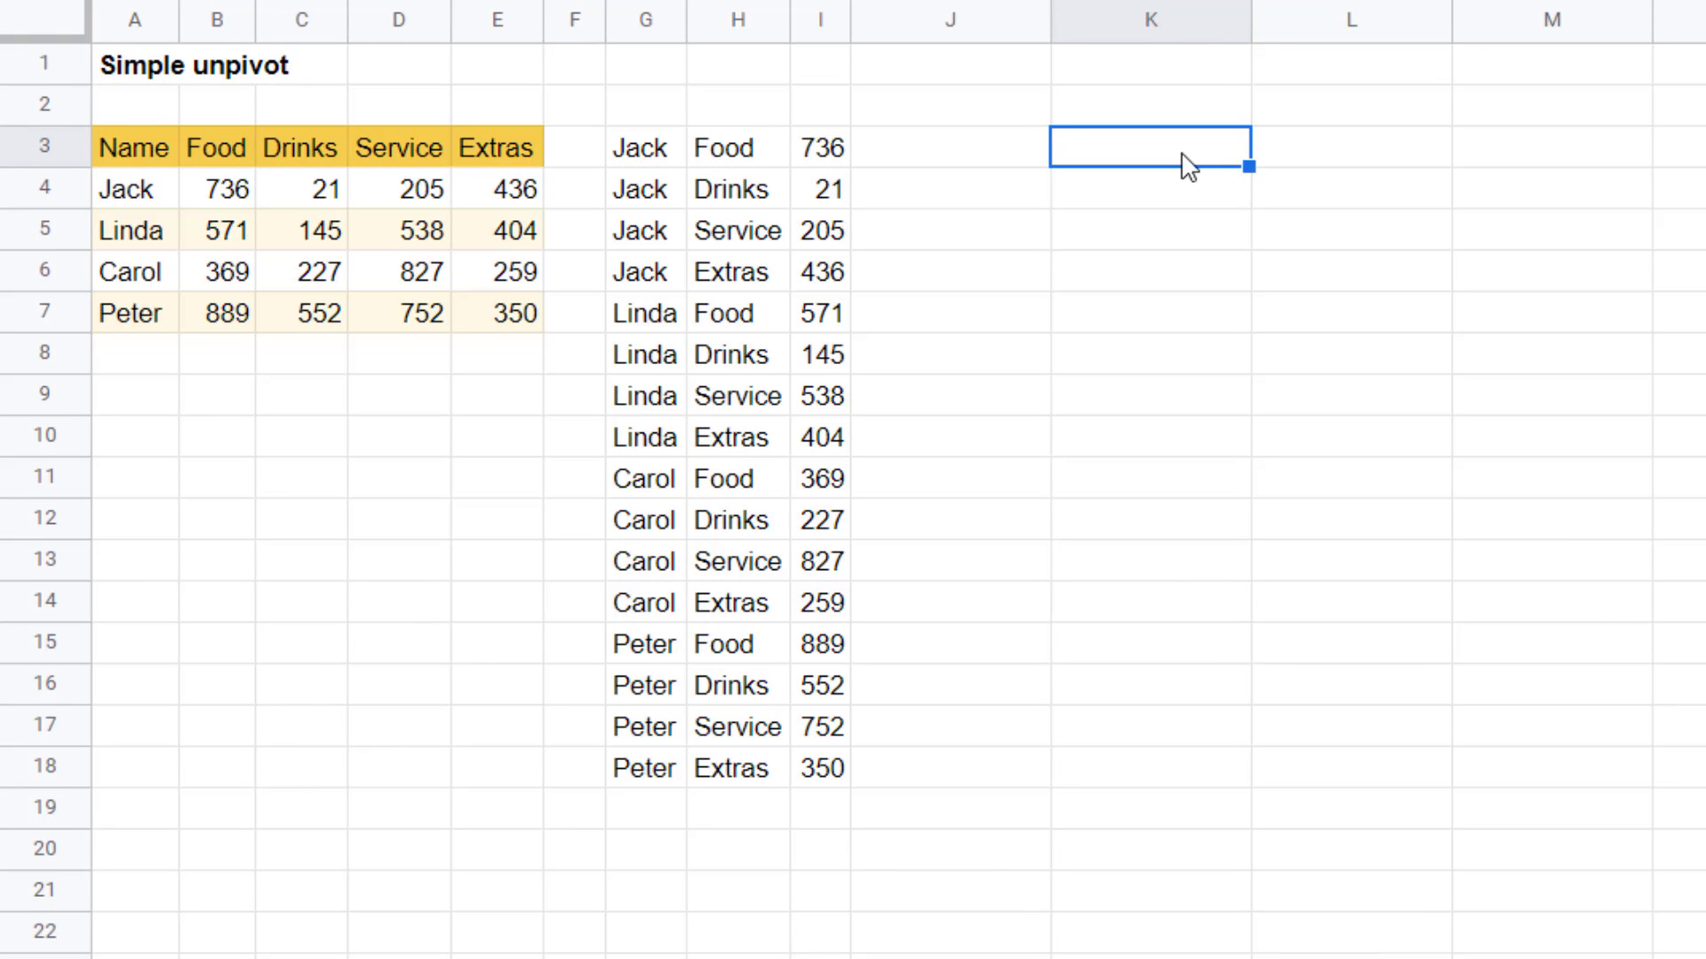
text(=fpl)
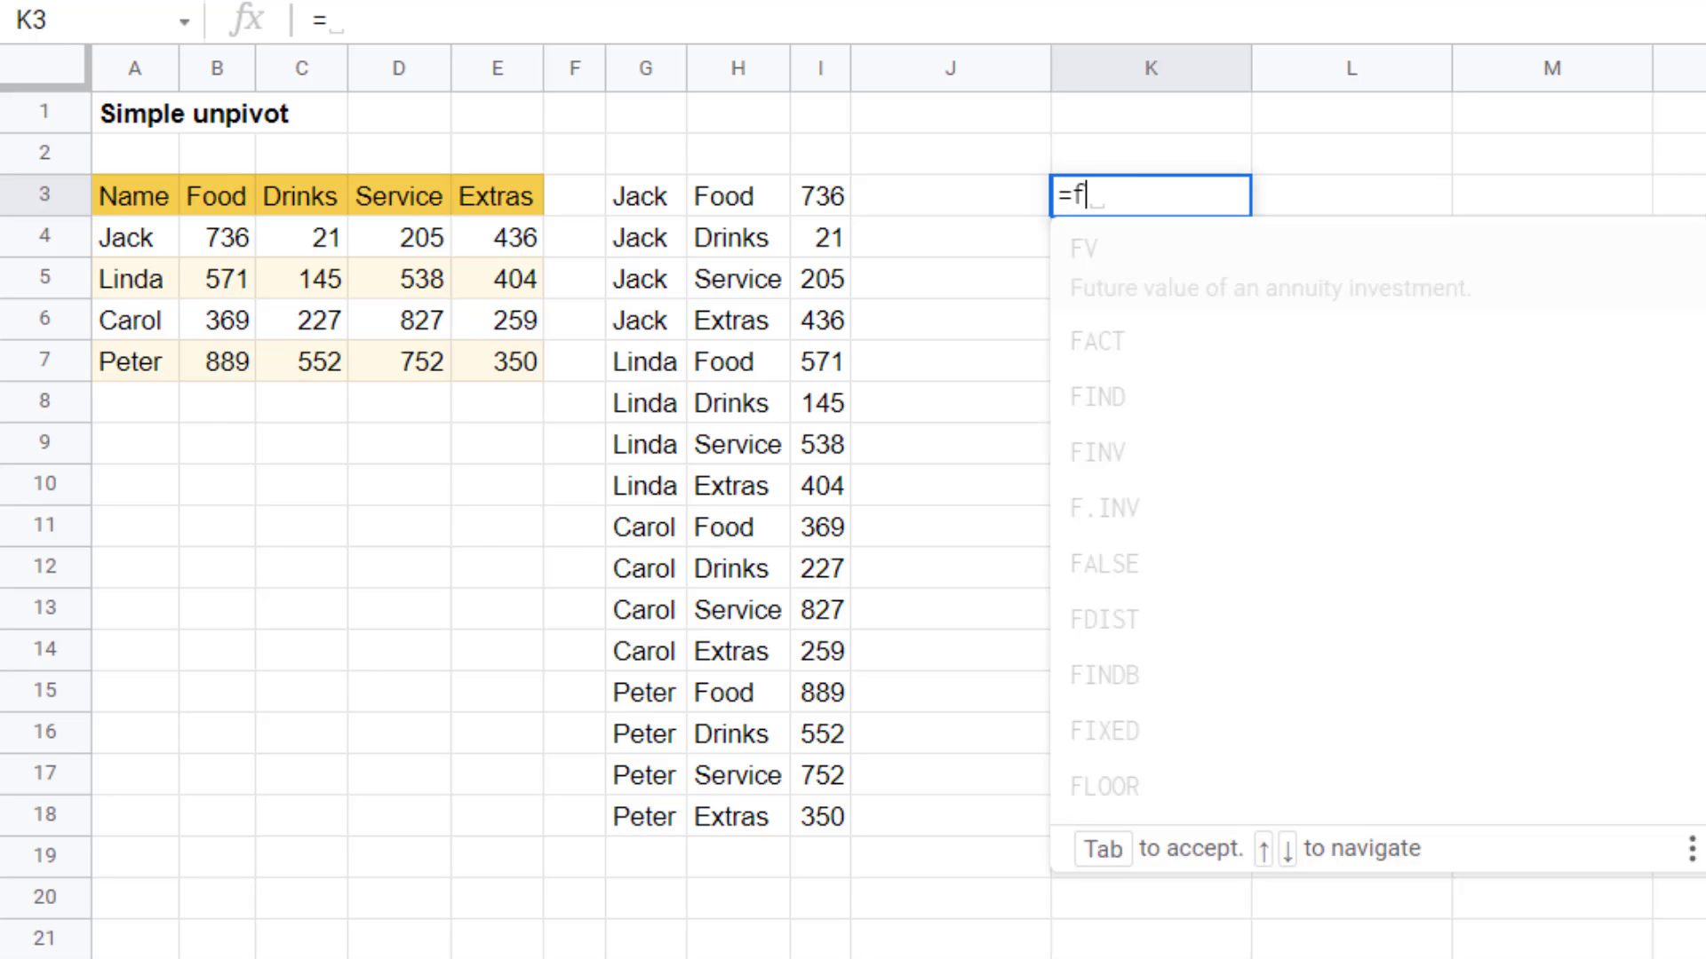
key(BackSpace)
key(BackSpace)
text(la)
key(Tab)
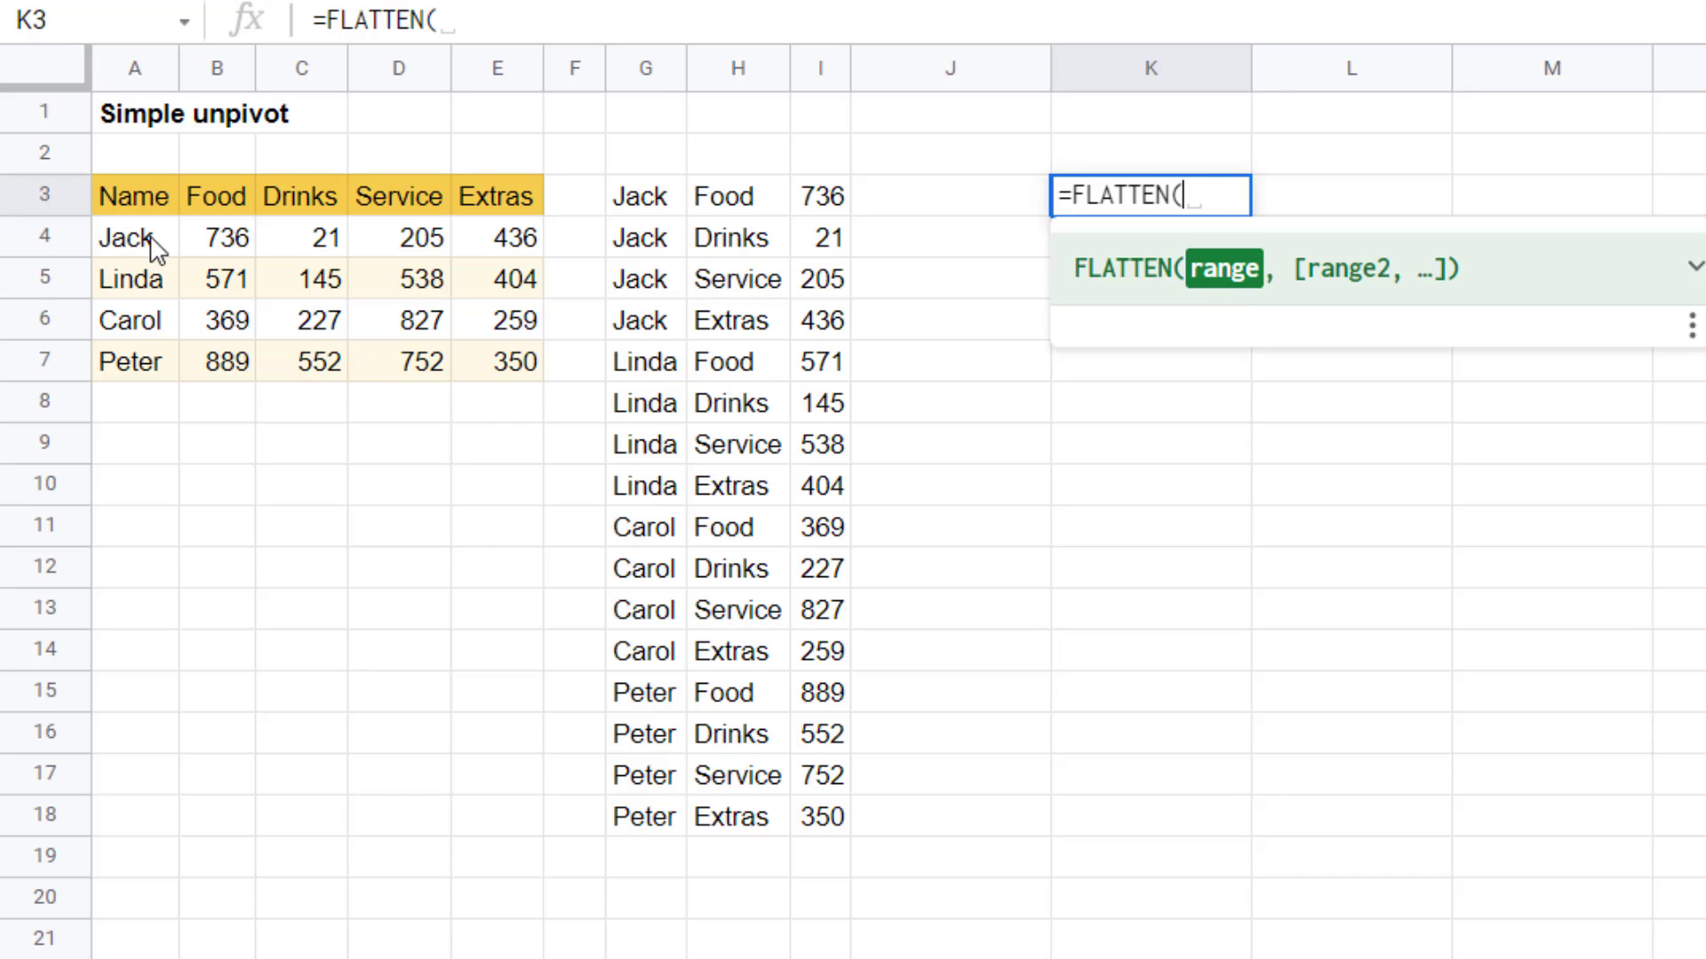
drag(156, 248, 145, 369)
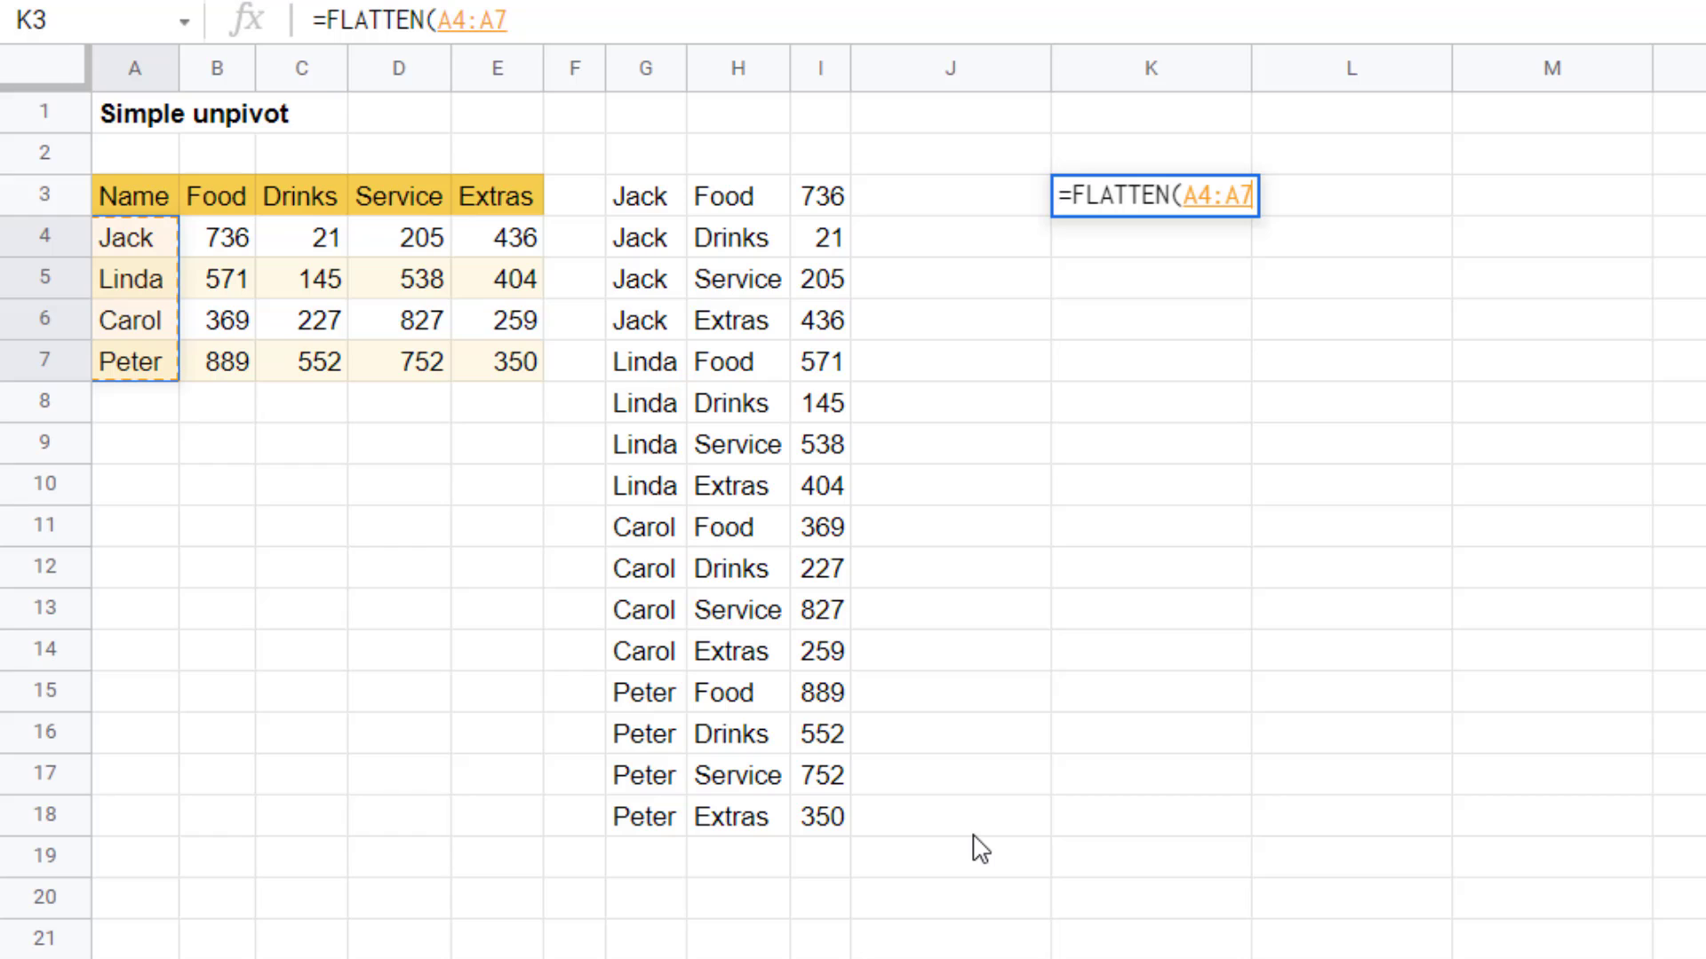
text(&)
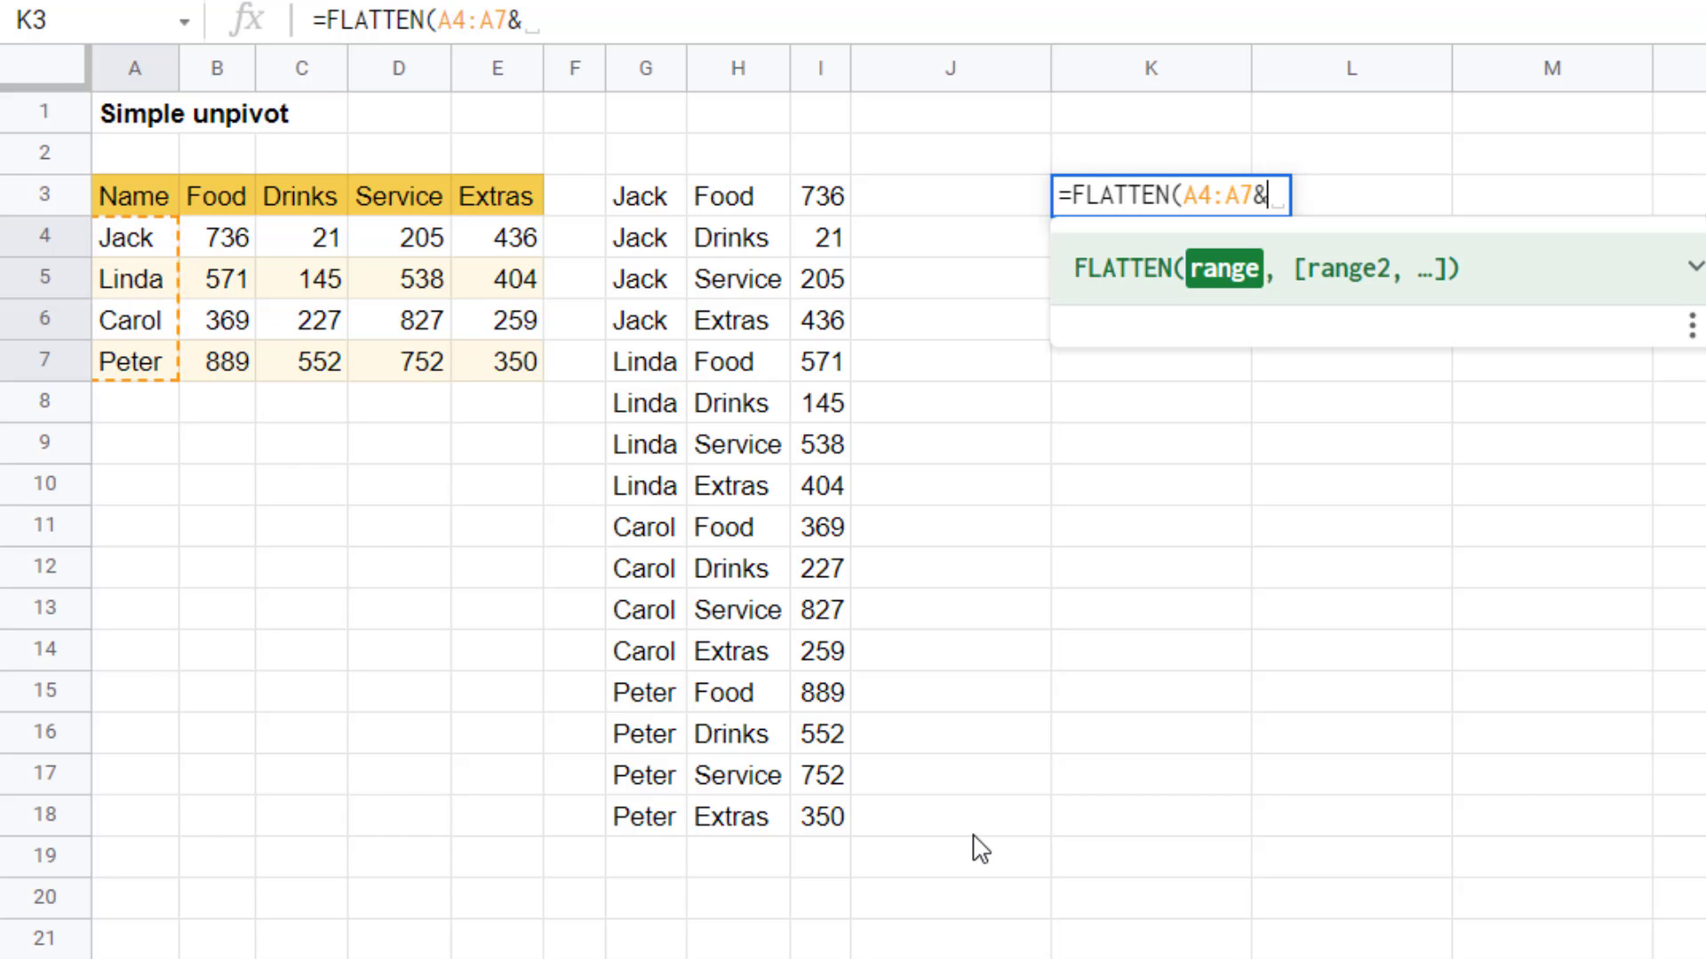
text(" |)
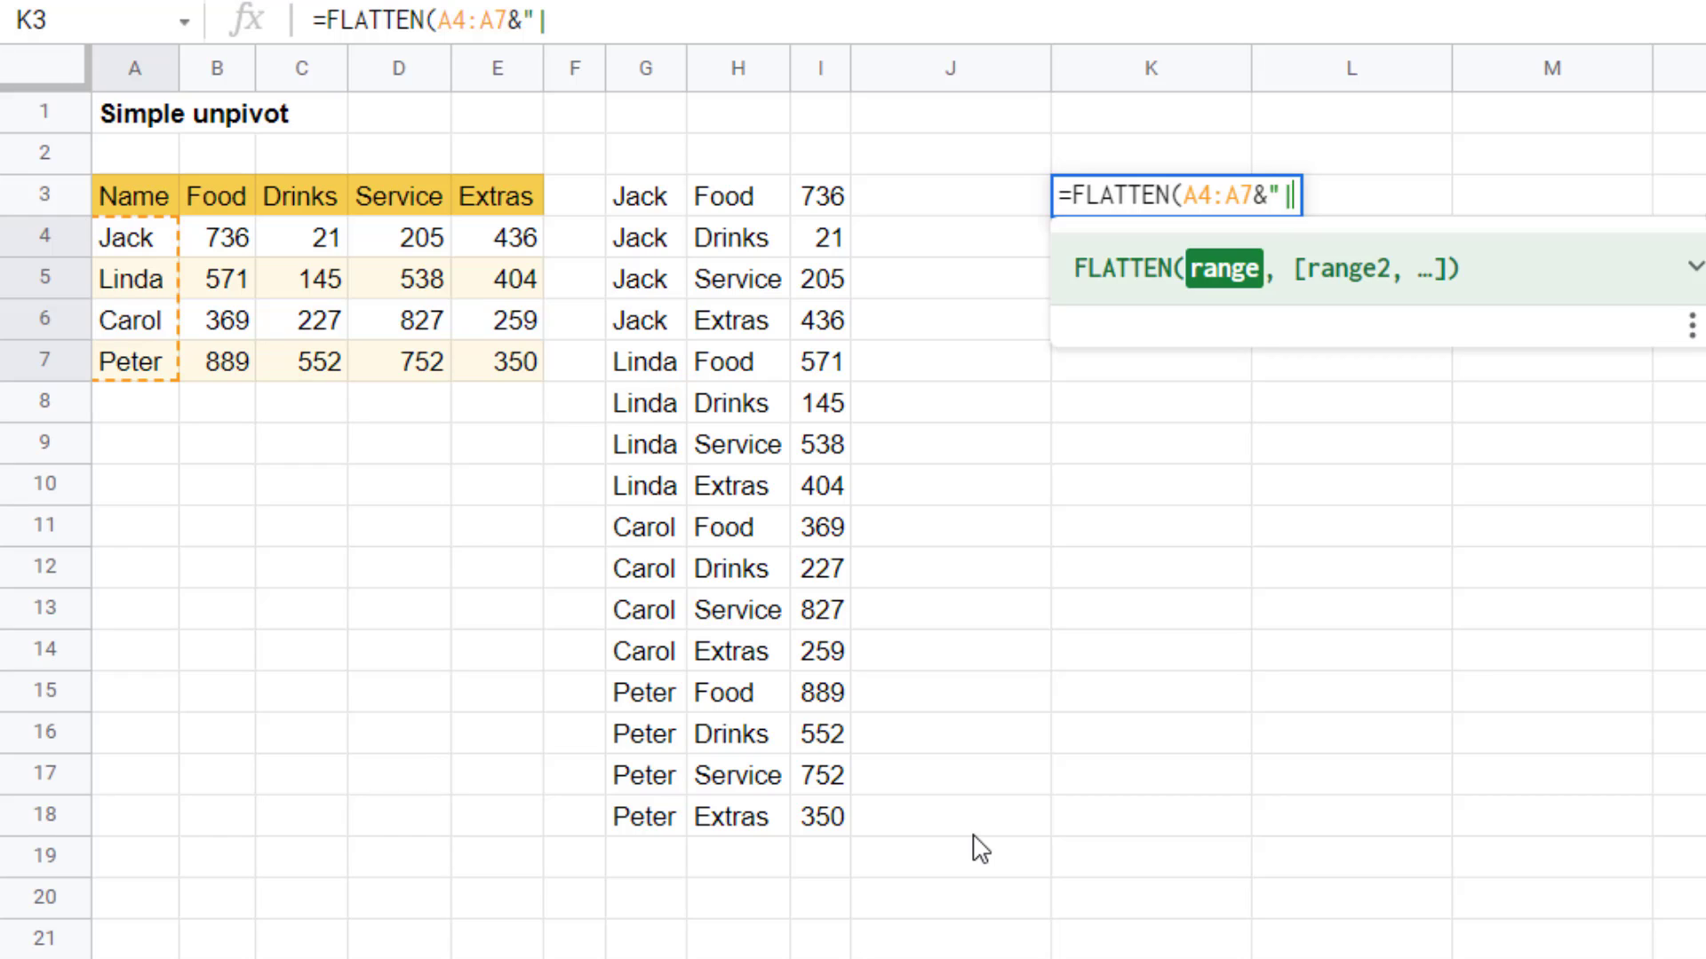
text( "&)
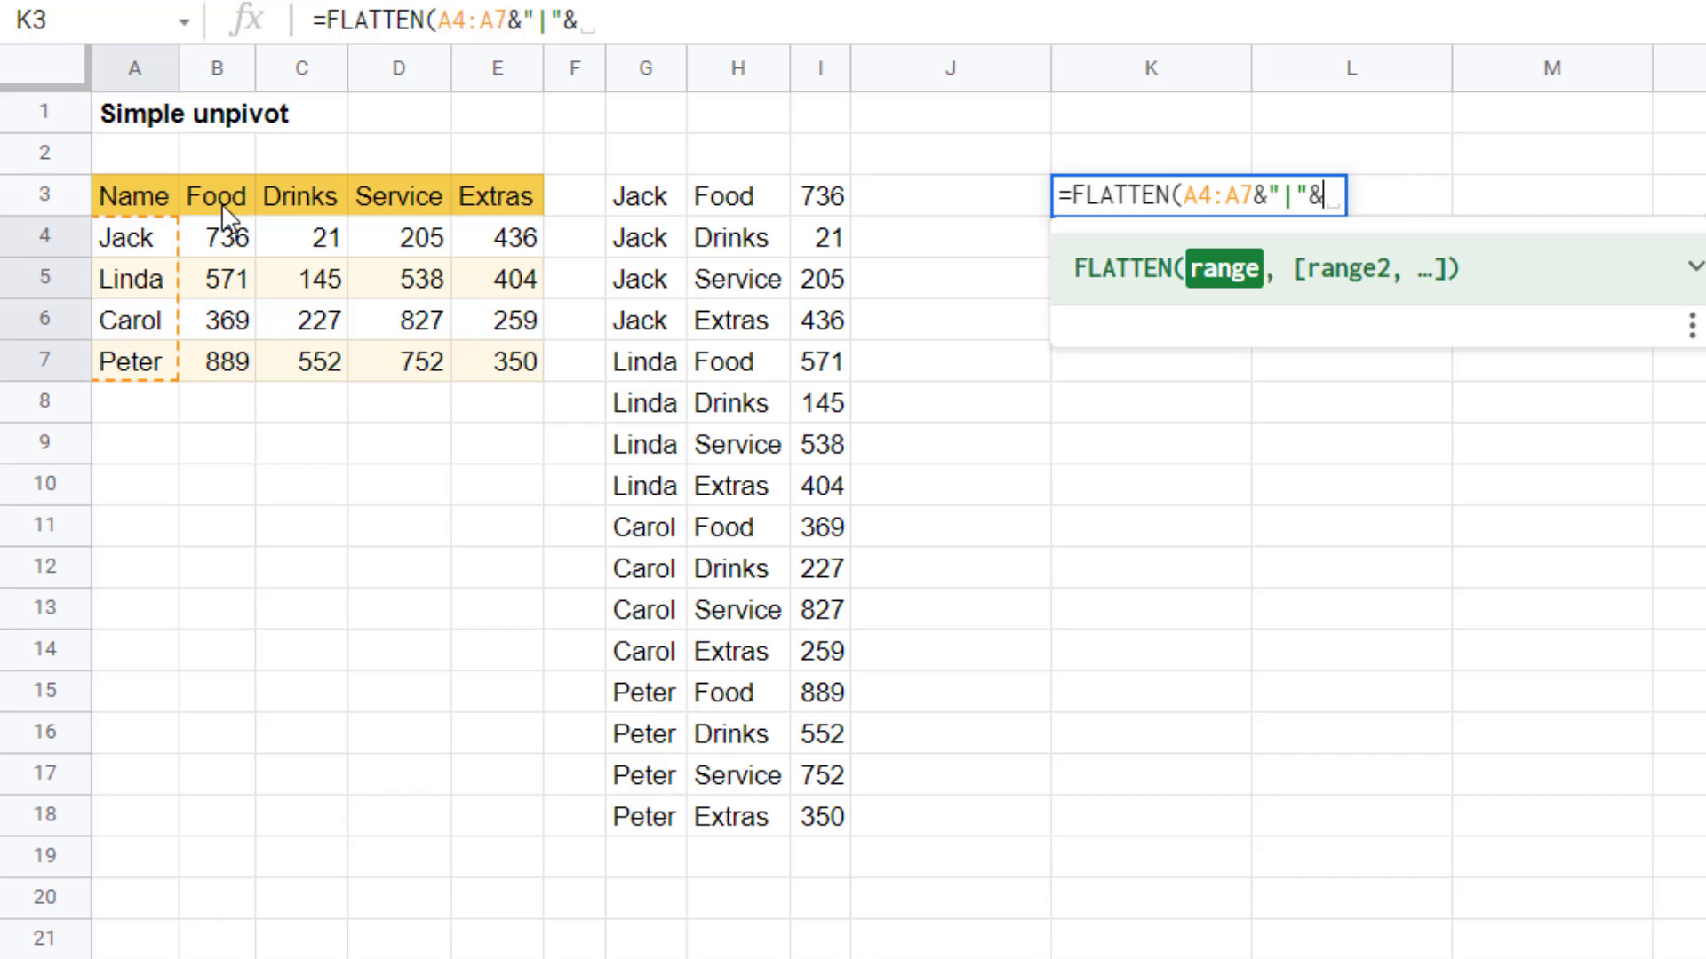
drag(221, 204, 465, 195)
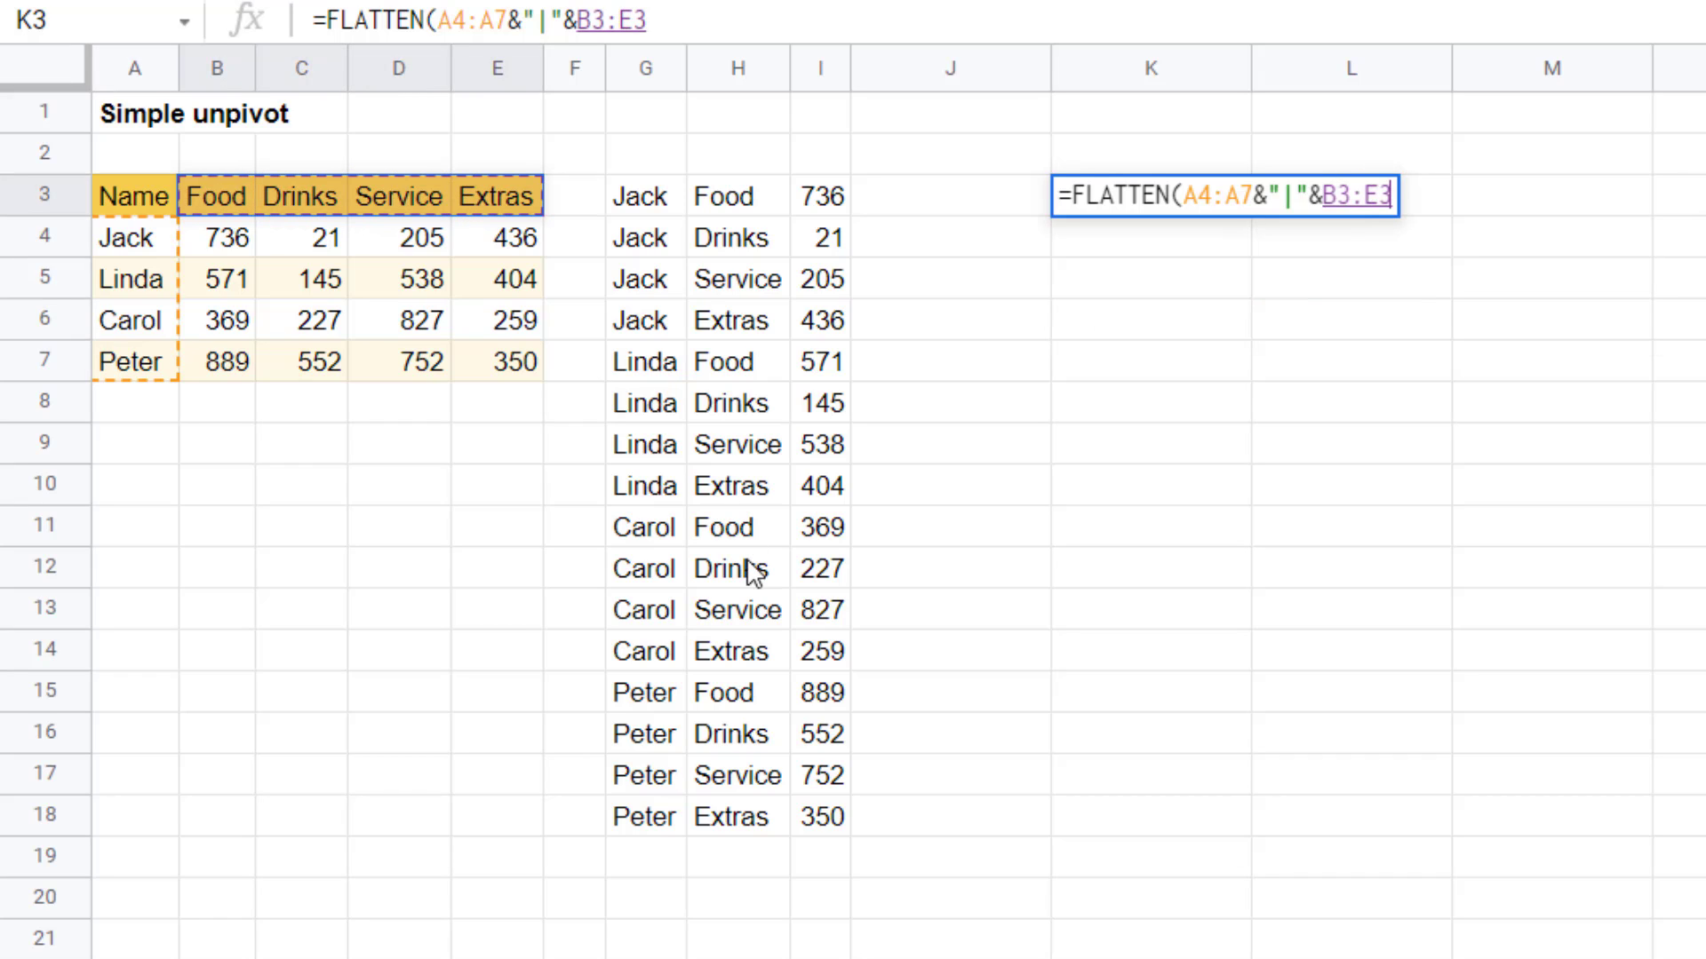
text(&)
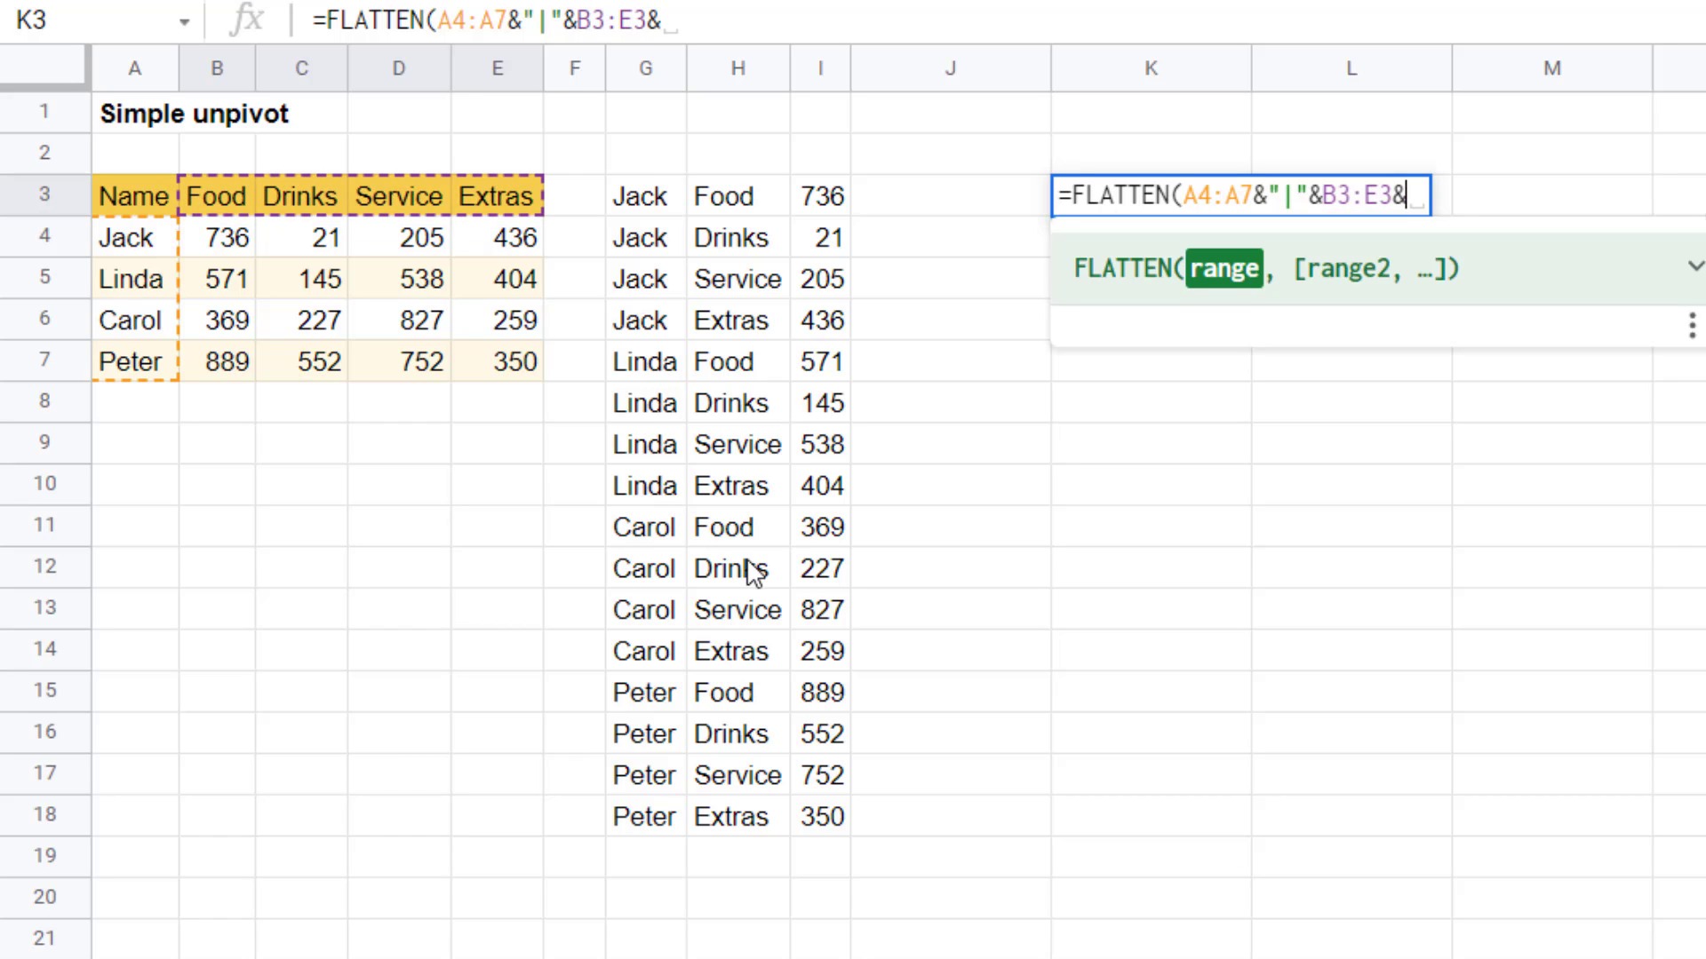
text("|")
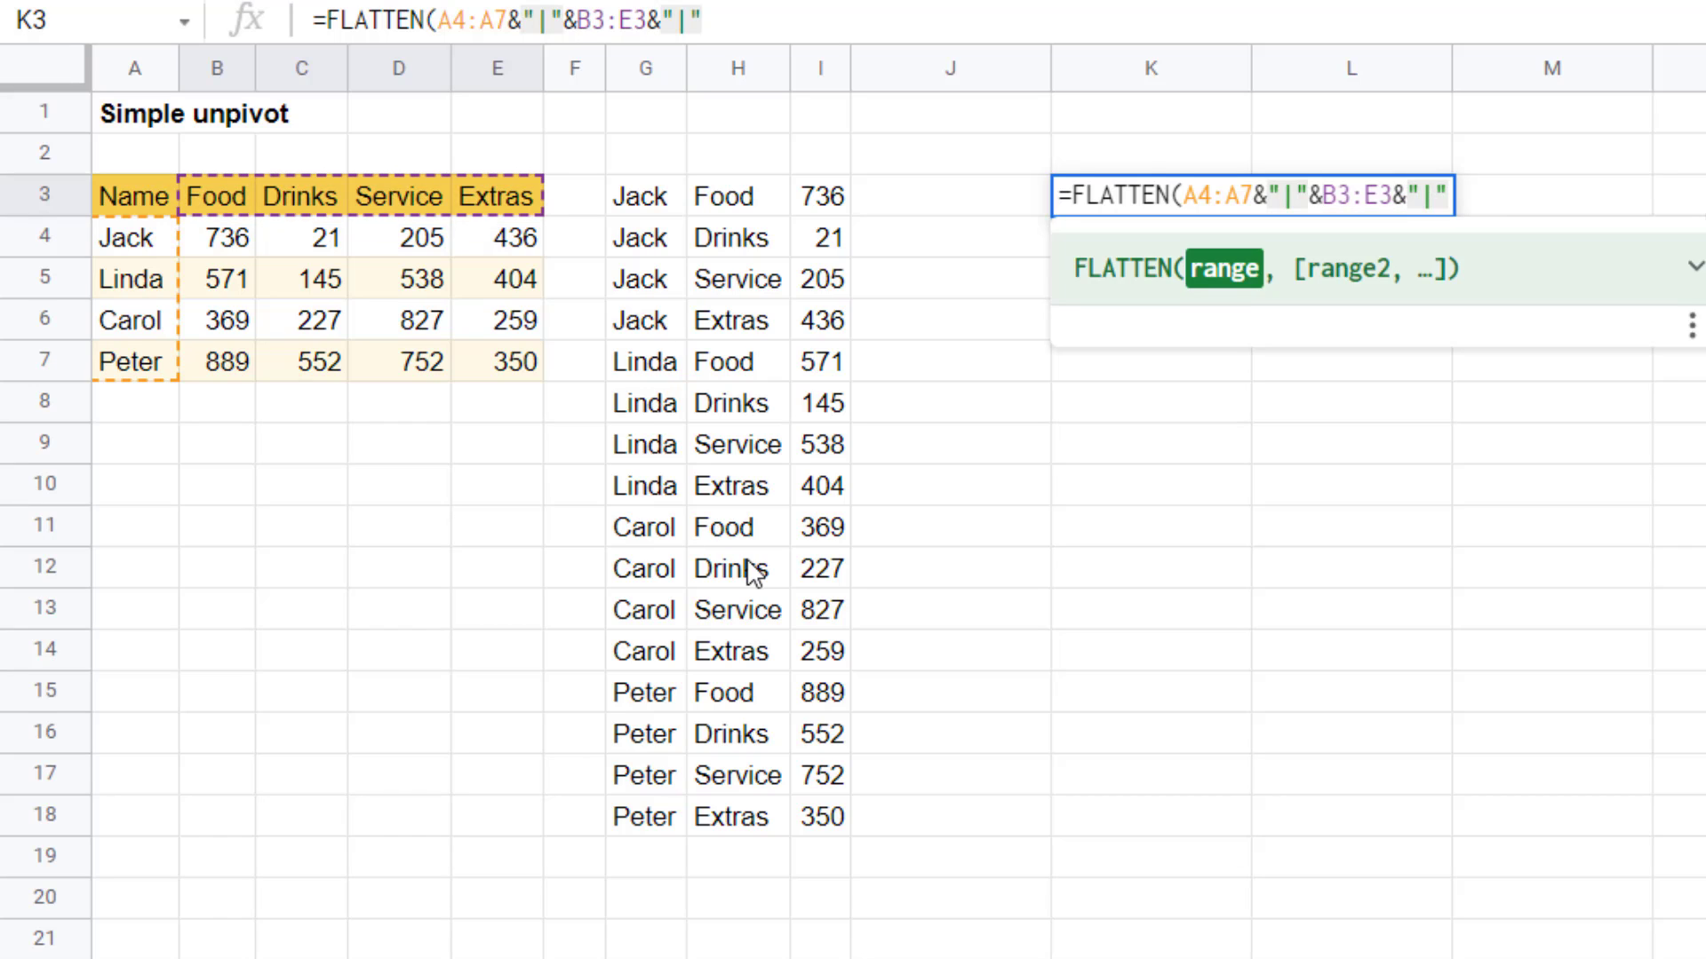
text(&)
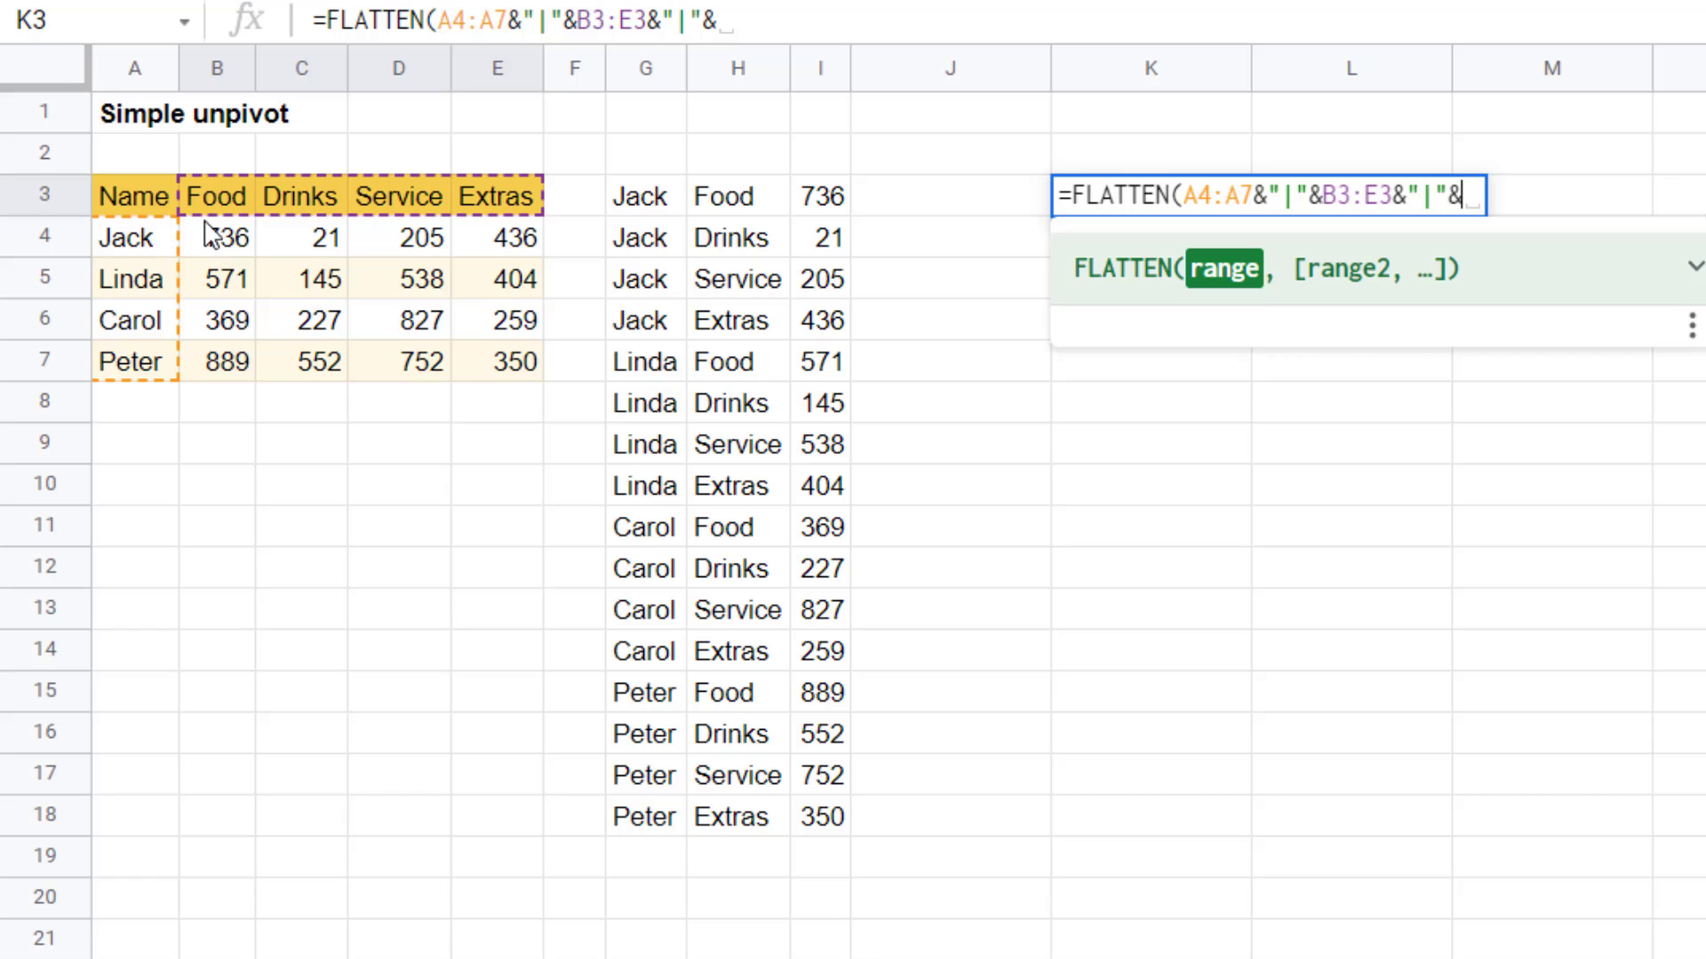
drag(213, 236, 495, 368)
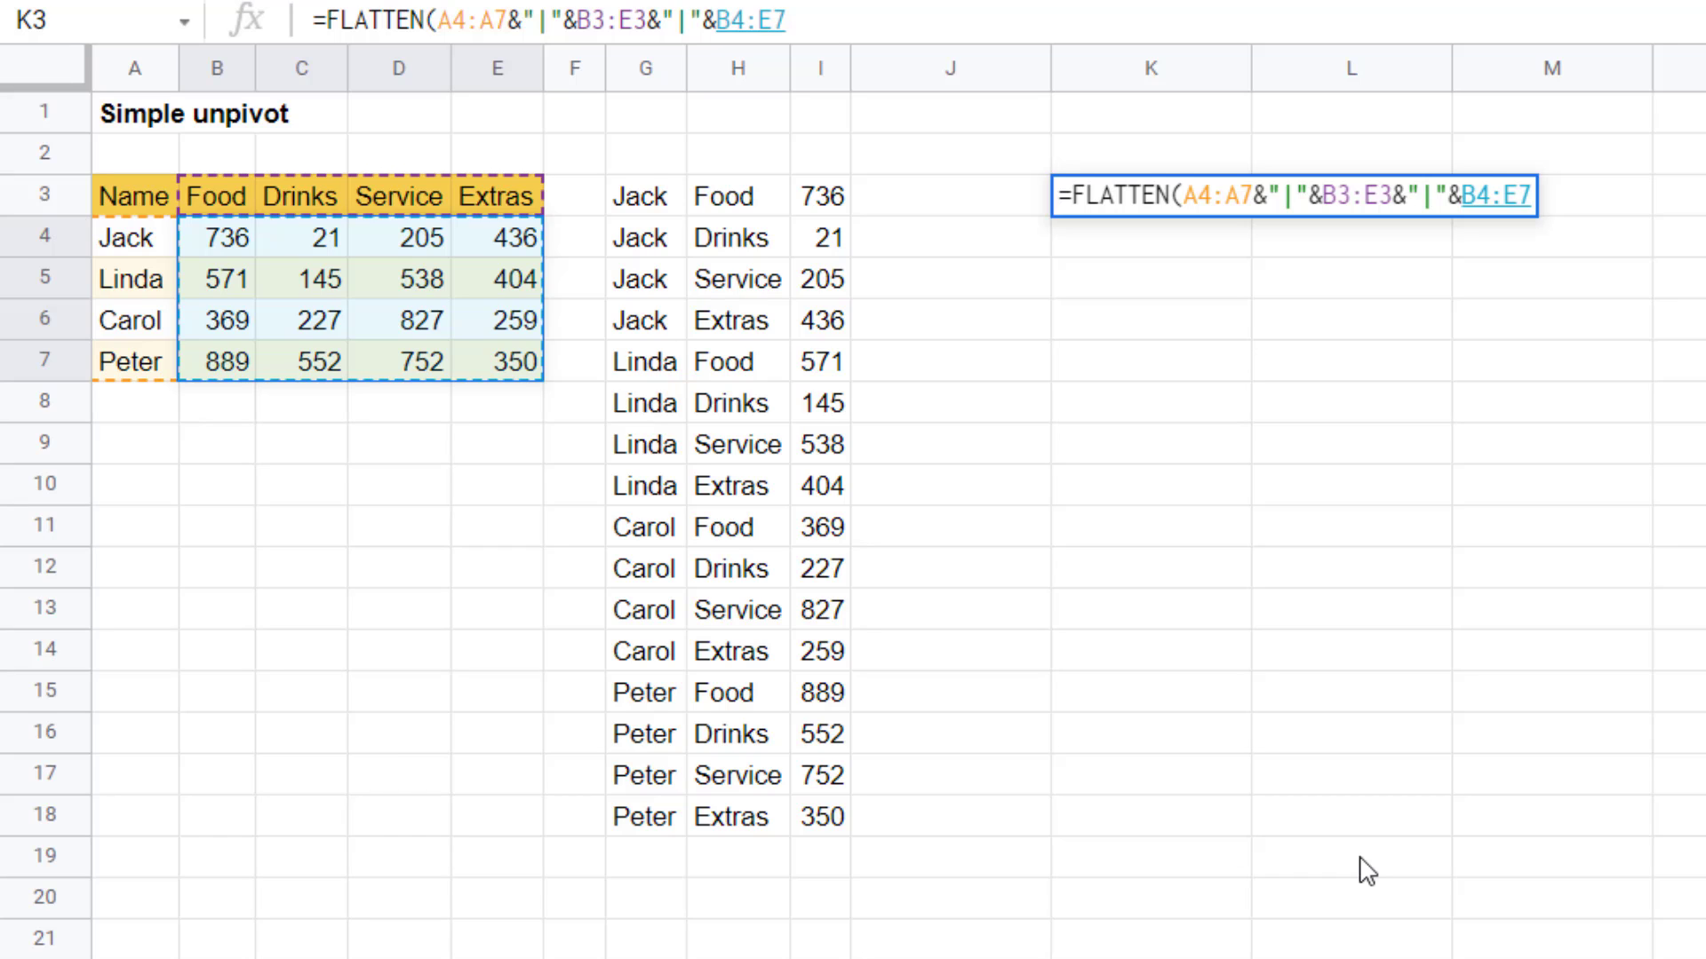
text())
key(Return)
Wrap K3's formula in ARRAYFORMULA so it lists entries like Jack|Food|736.
key(Up)
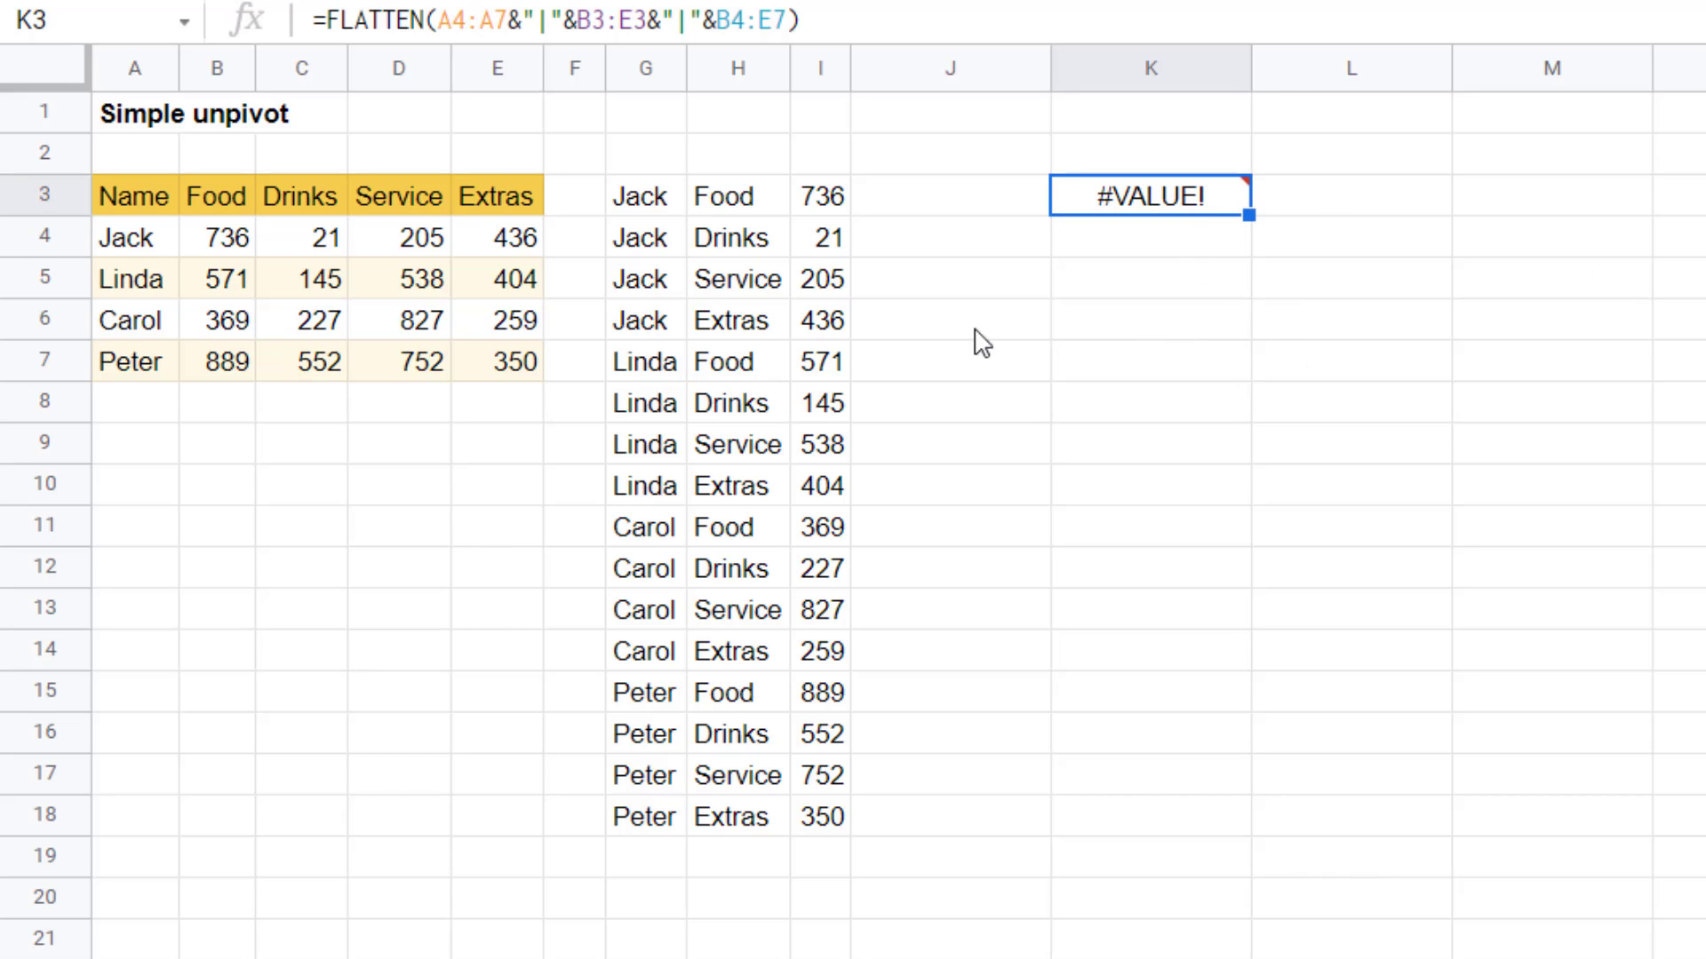
click(326, 20)
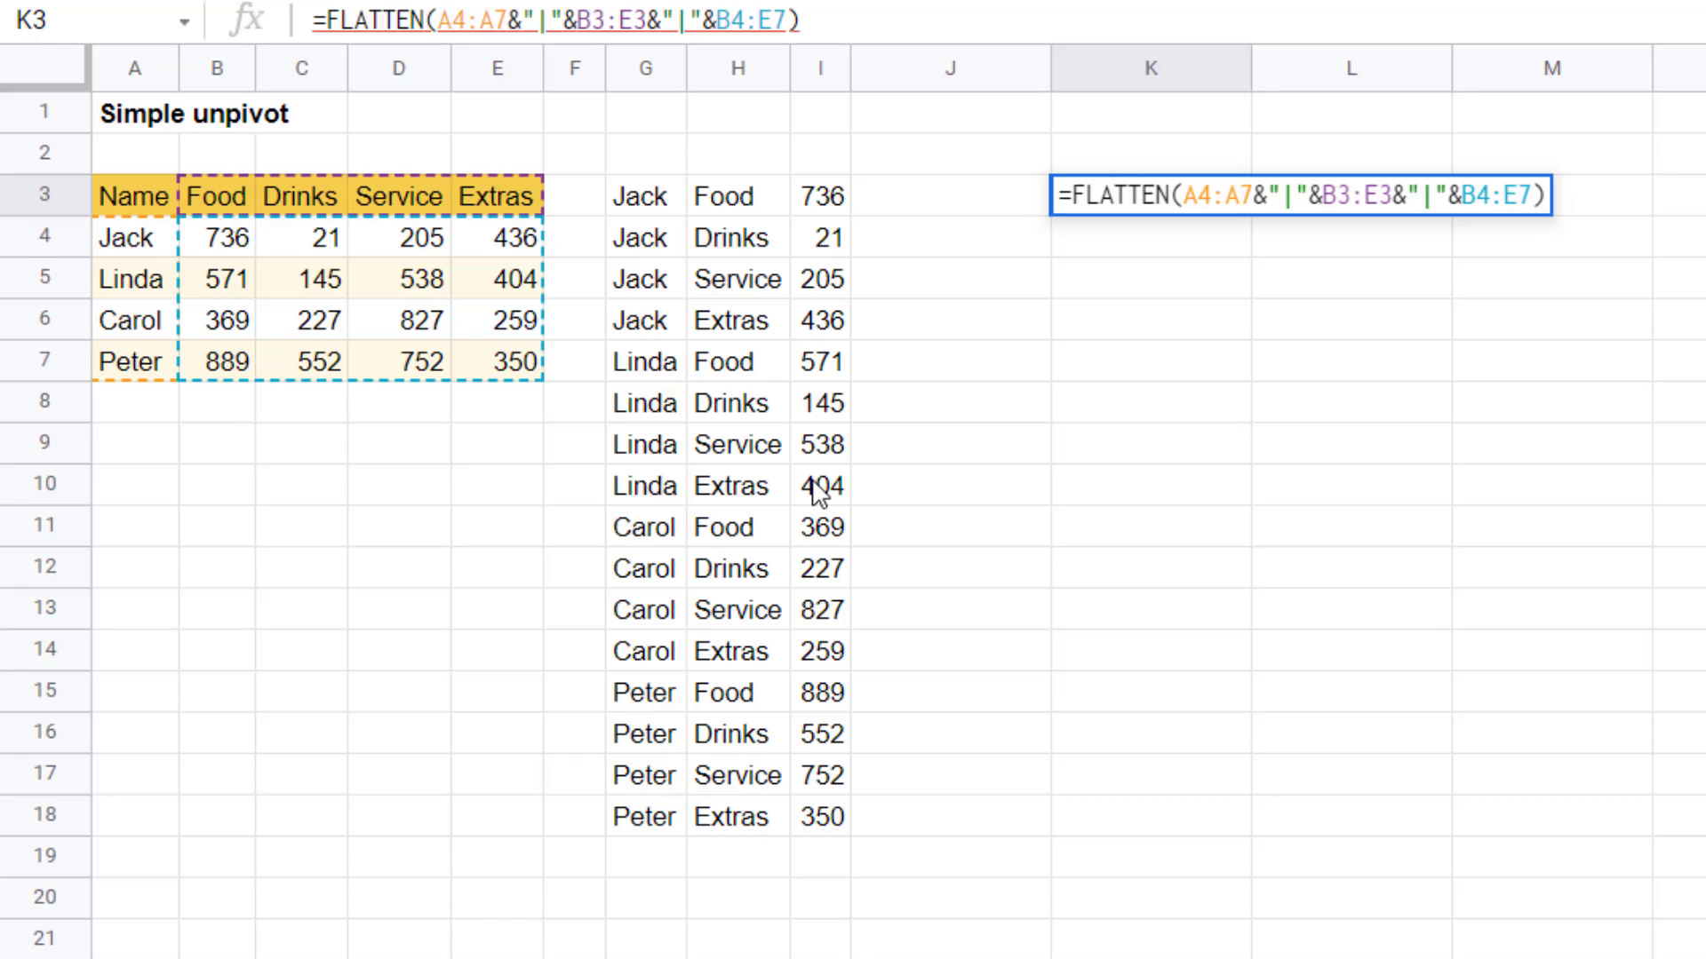
text(ARRAYFORMU)
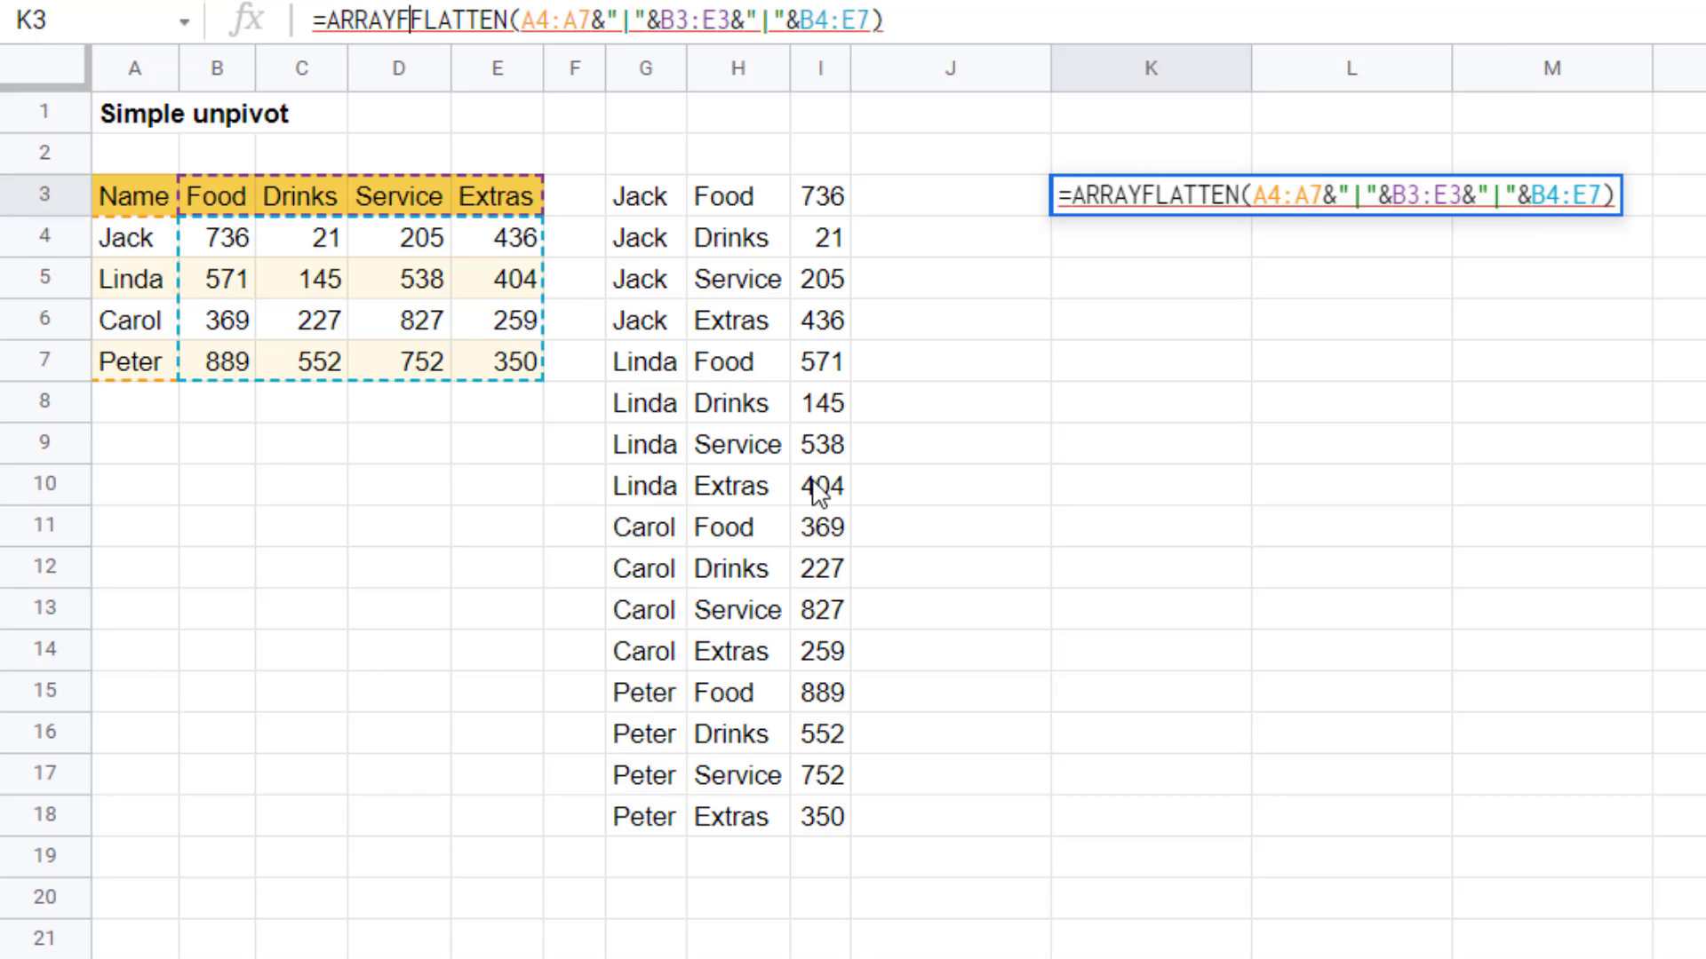
text(LA()
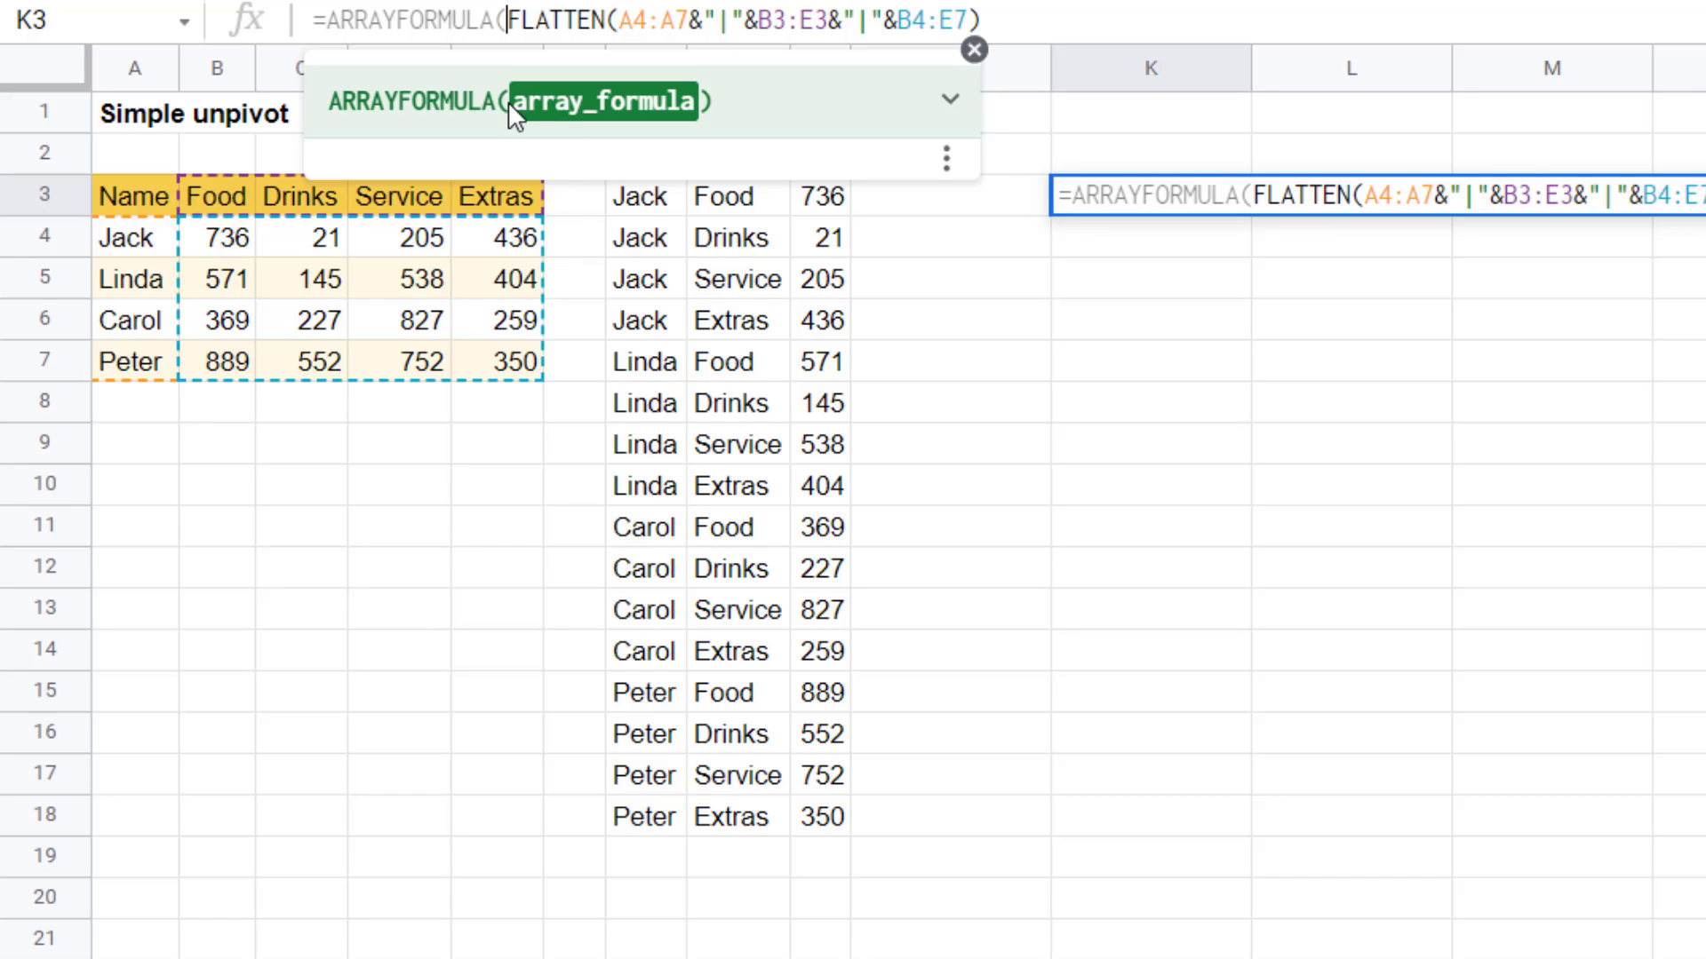
click(1107, 26)
text())
key(Return)
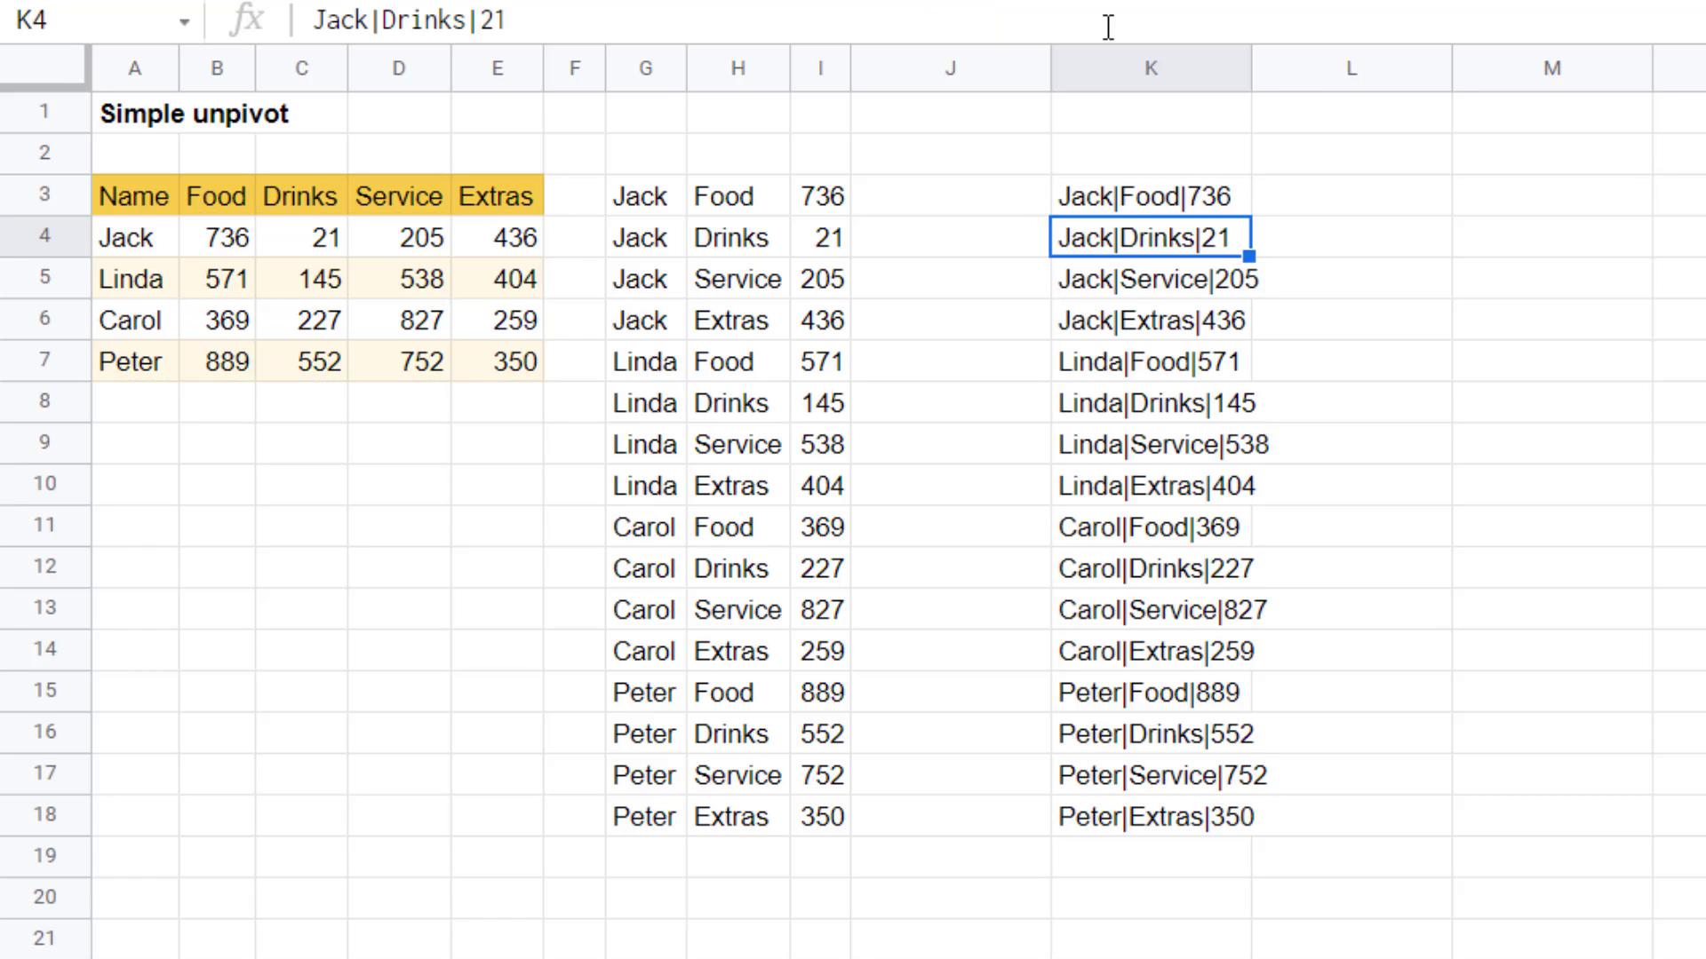
key(Up)
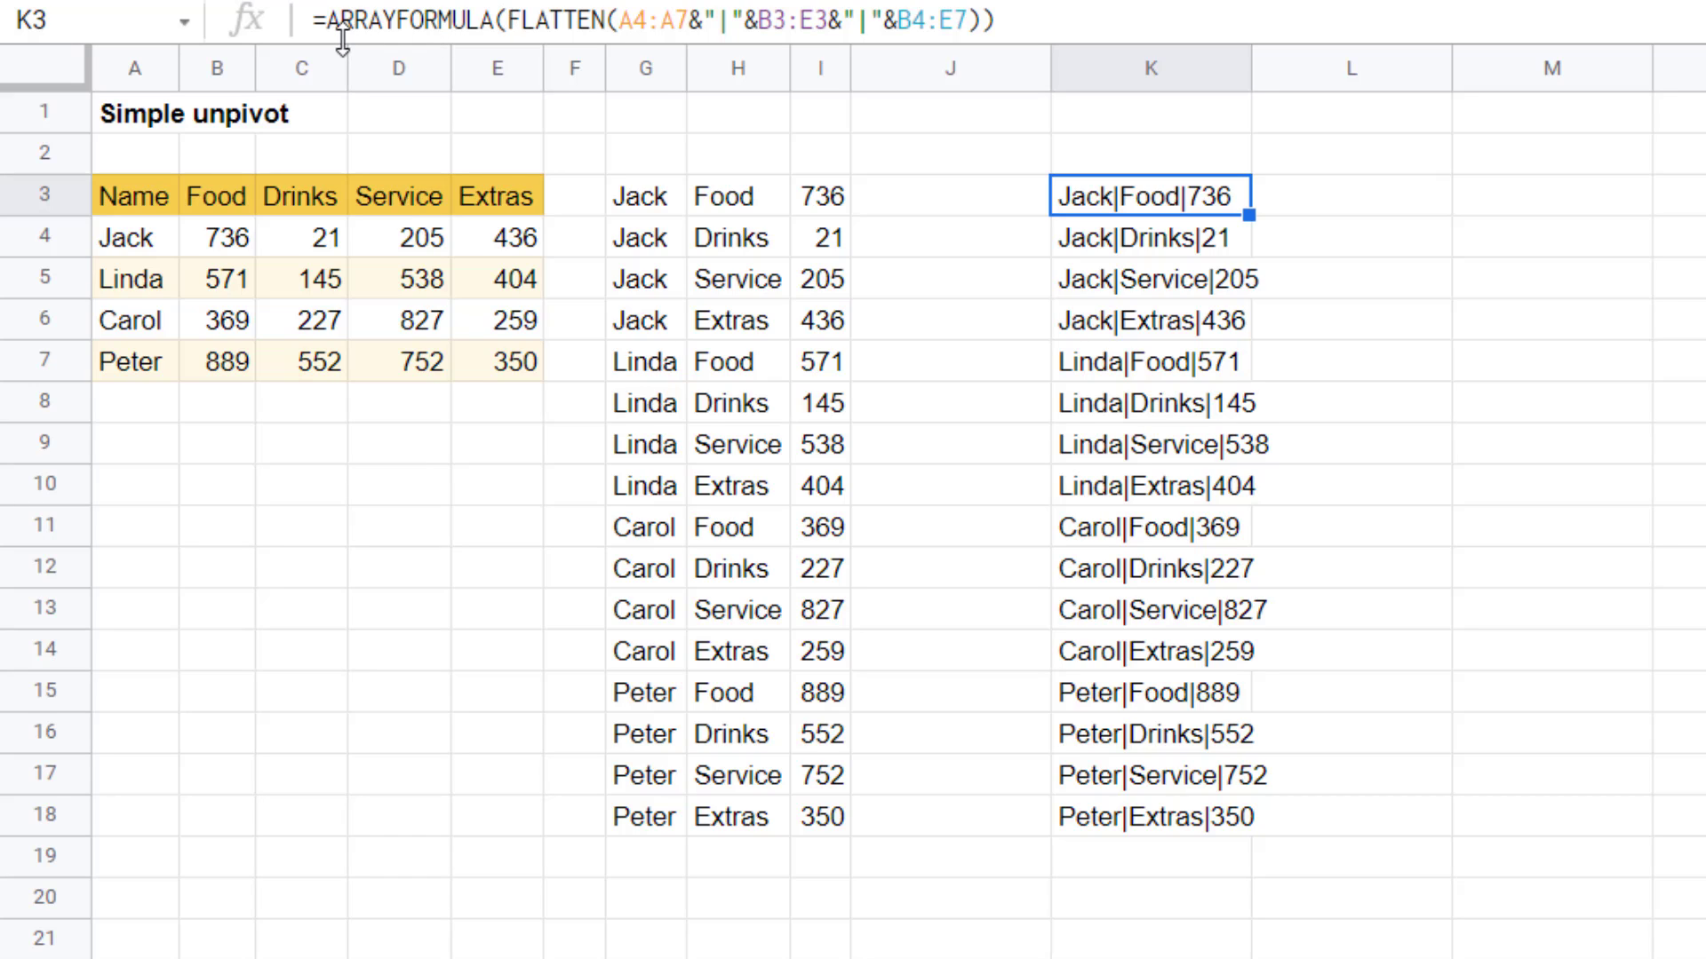
drag(327, 19, 509, 26)
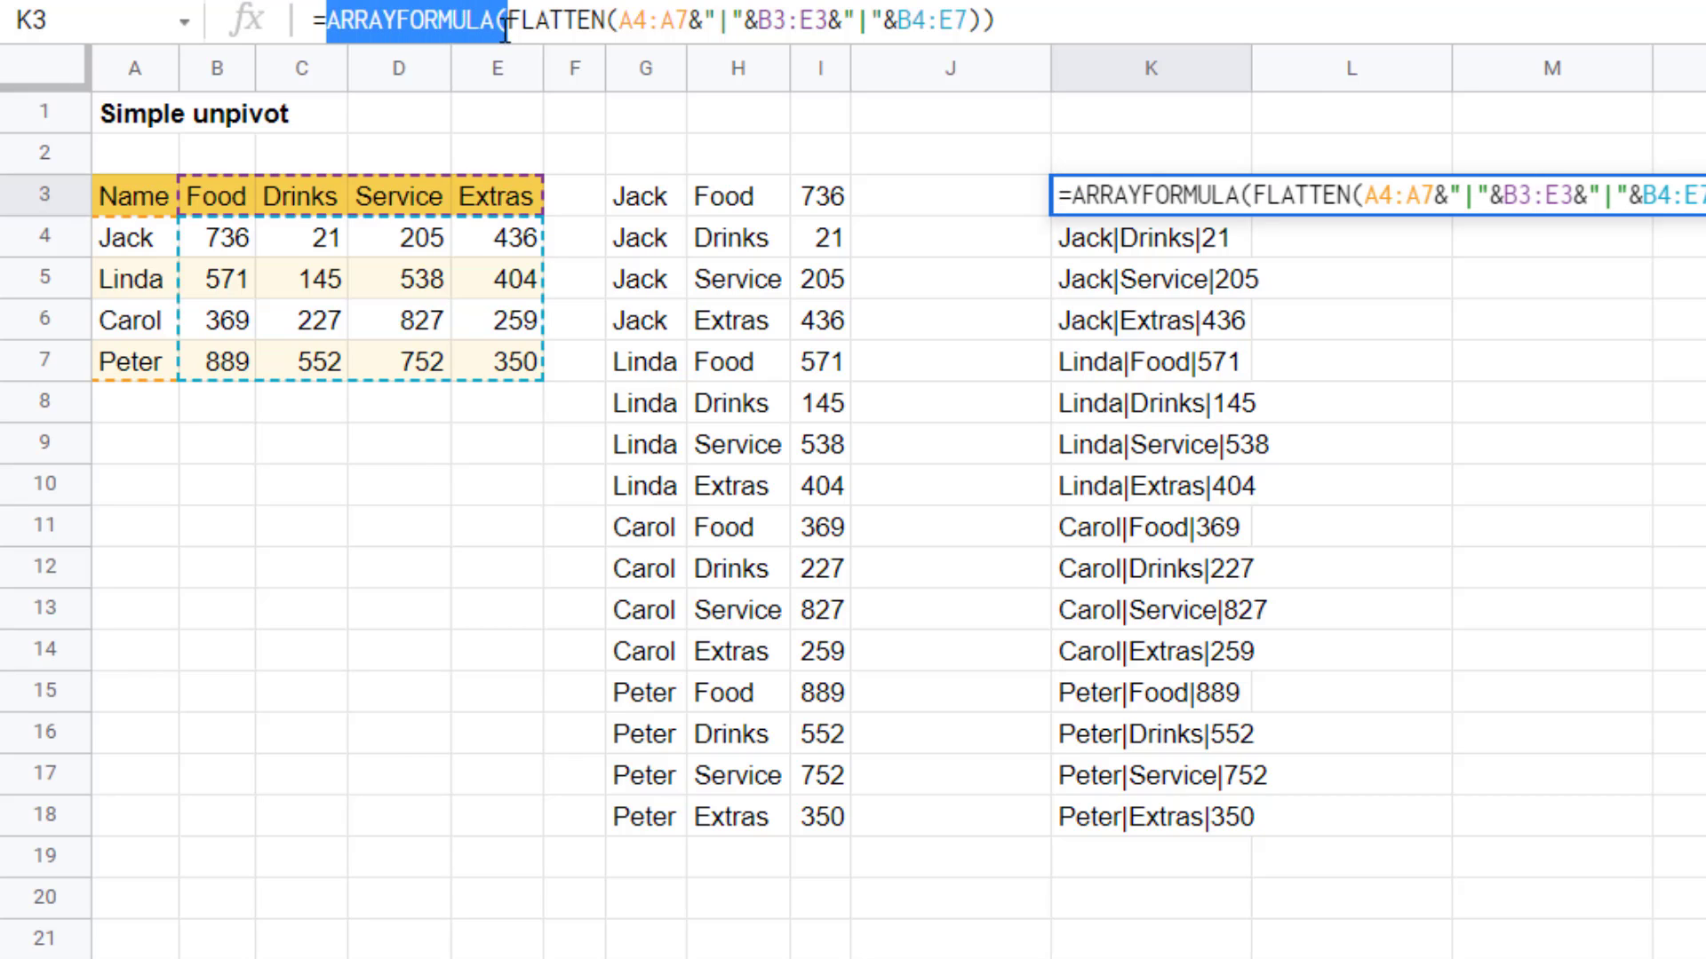
click(1026, 19)
key(Return)
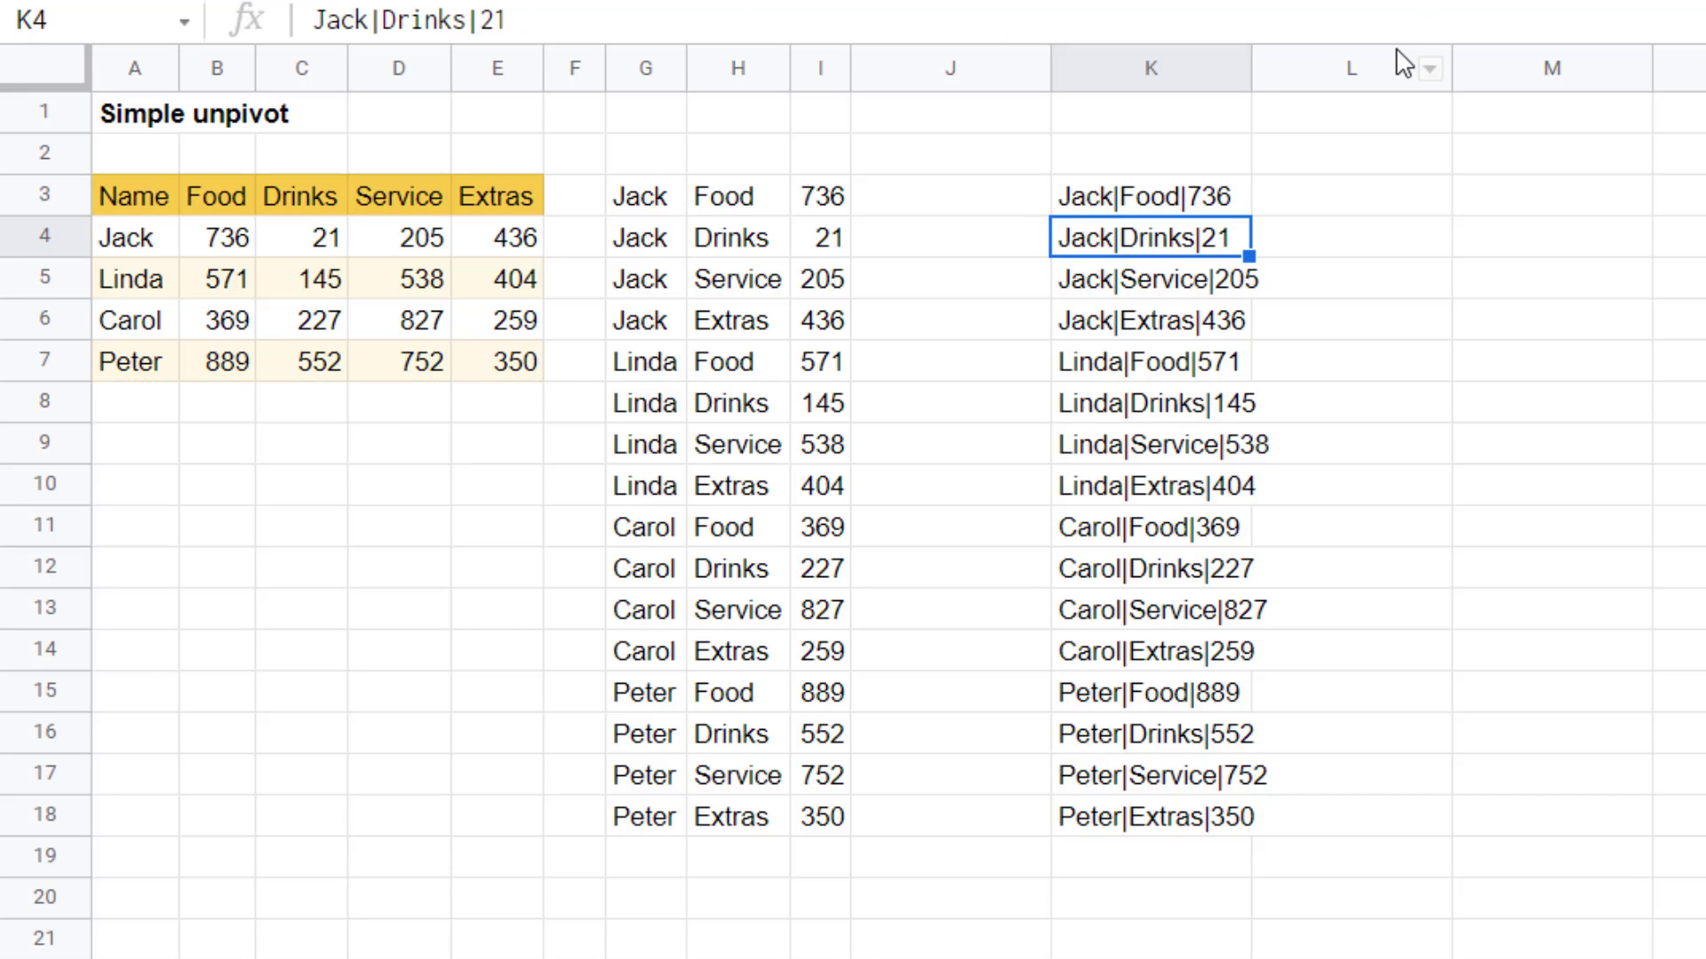
key(Up)
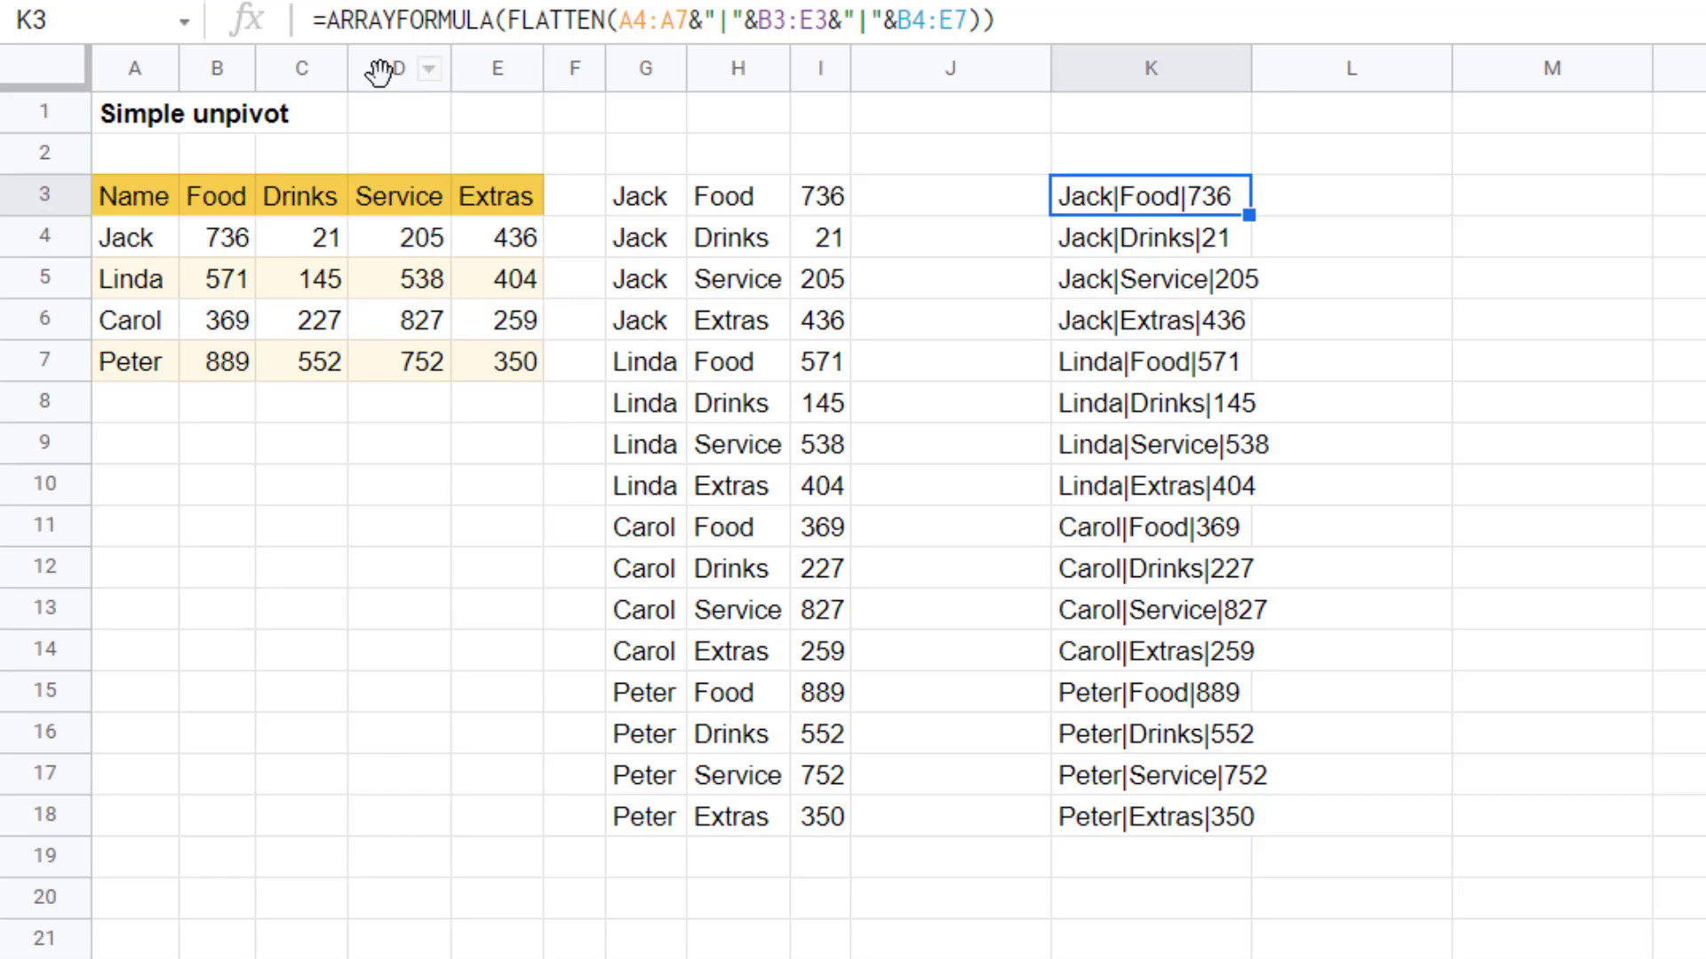
Wrap K3's FLATTEN in SPLIT with a "|" delimiter, spreading results across K:M.
click(495, 25)
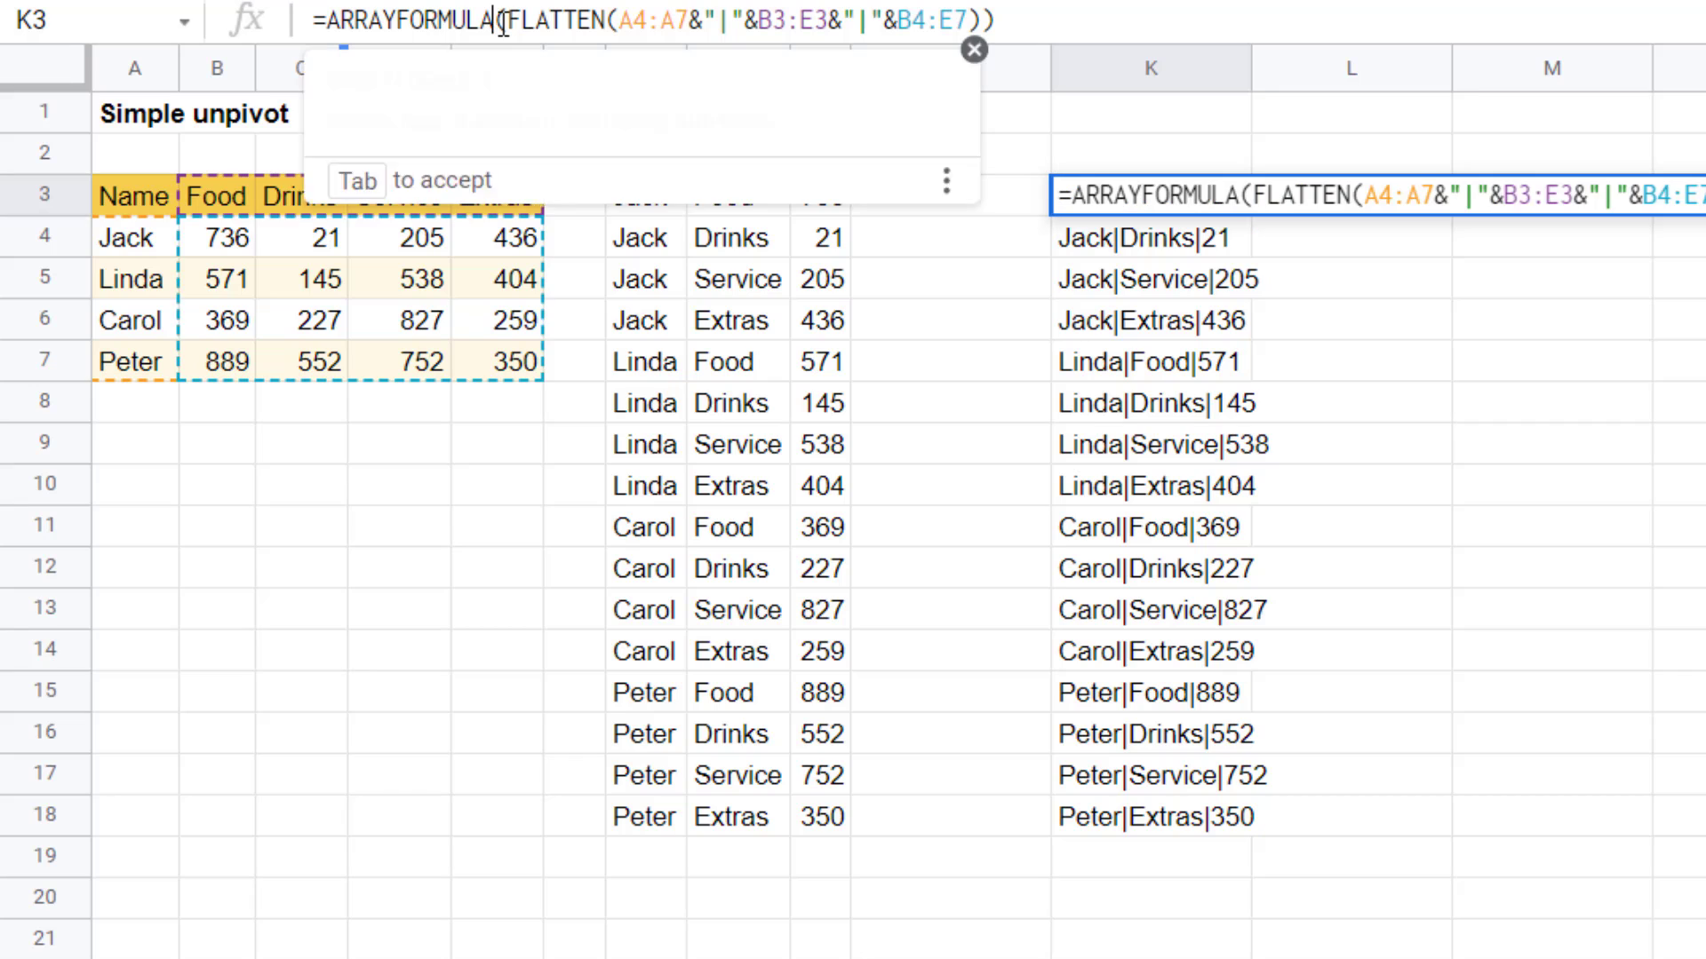
key(Right)
text(SPLI)
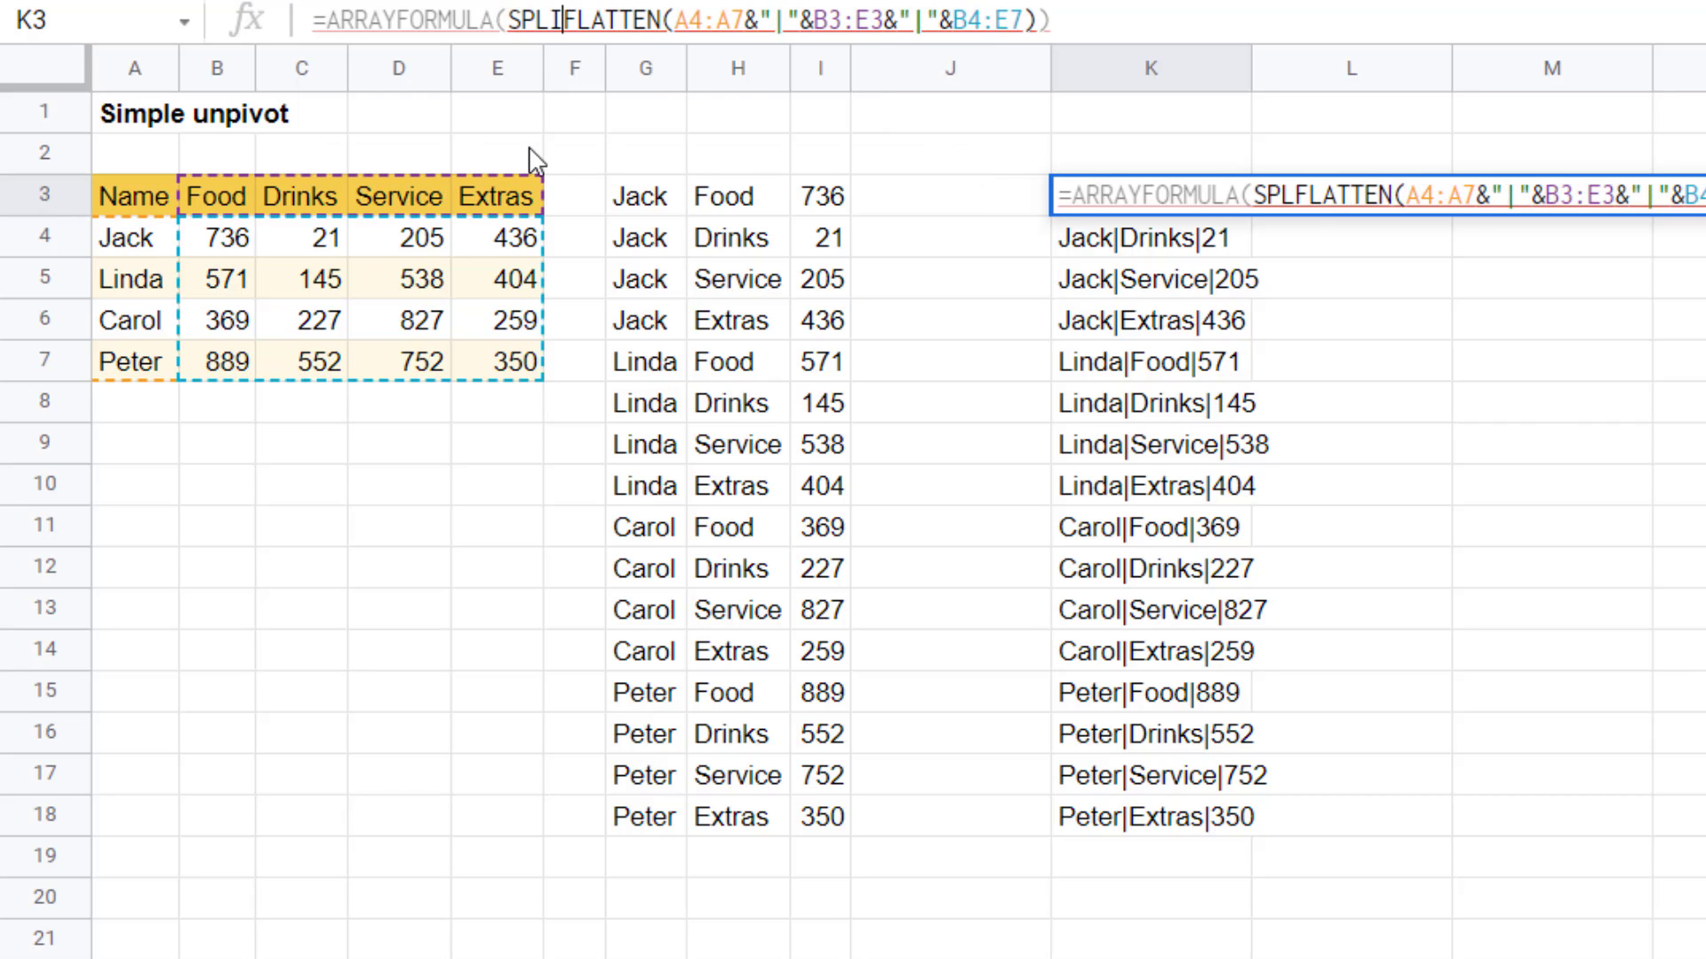
text(T()
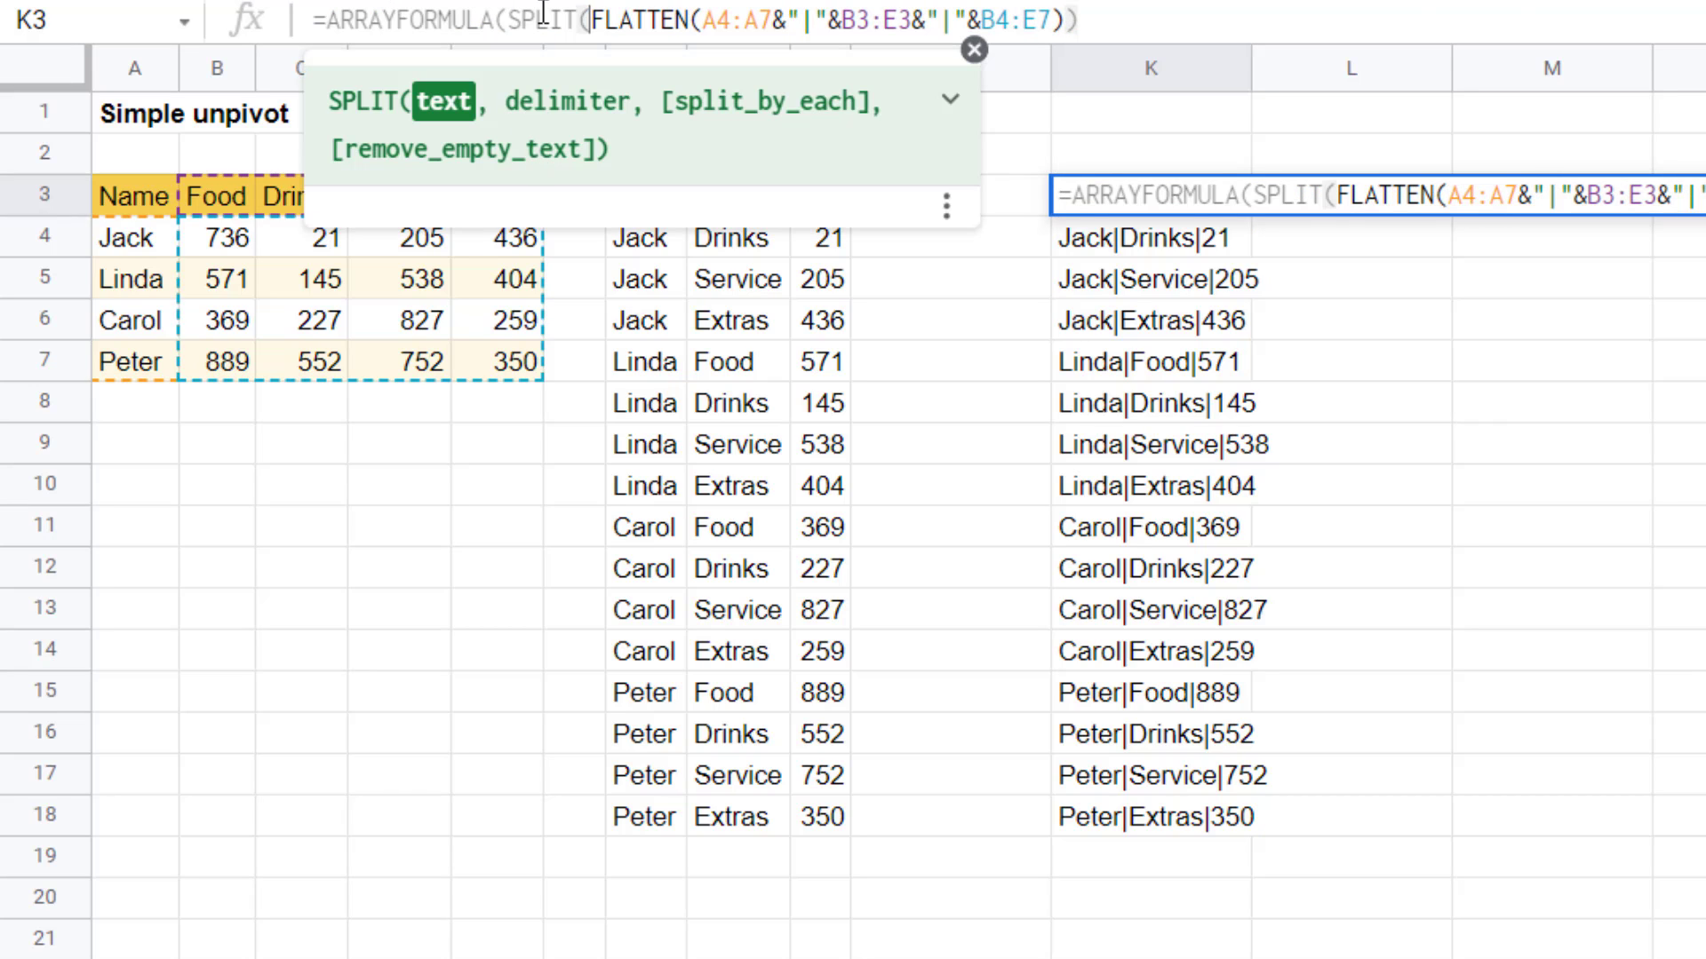
click(1124, 20)
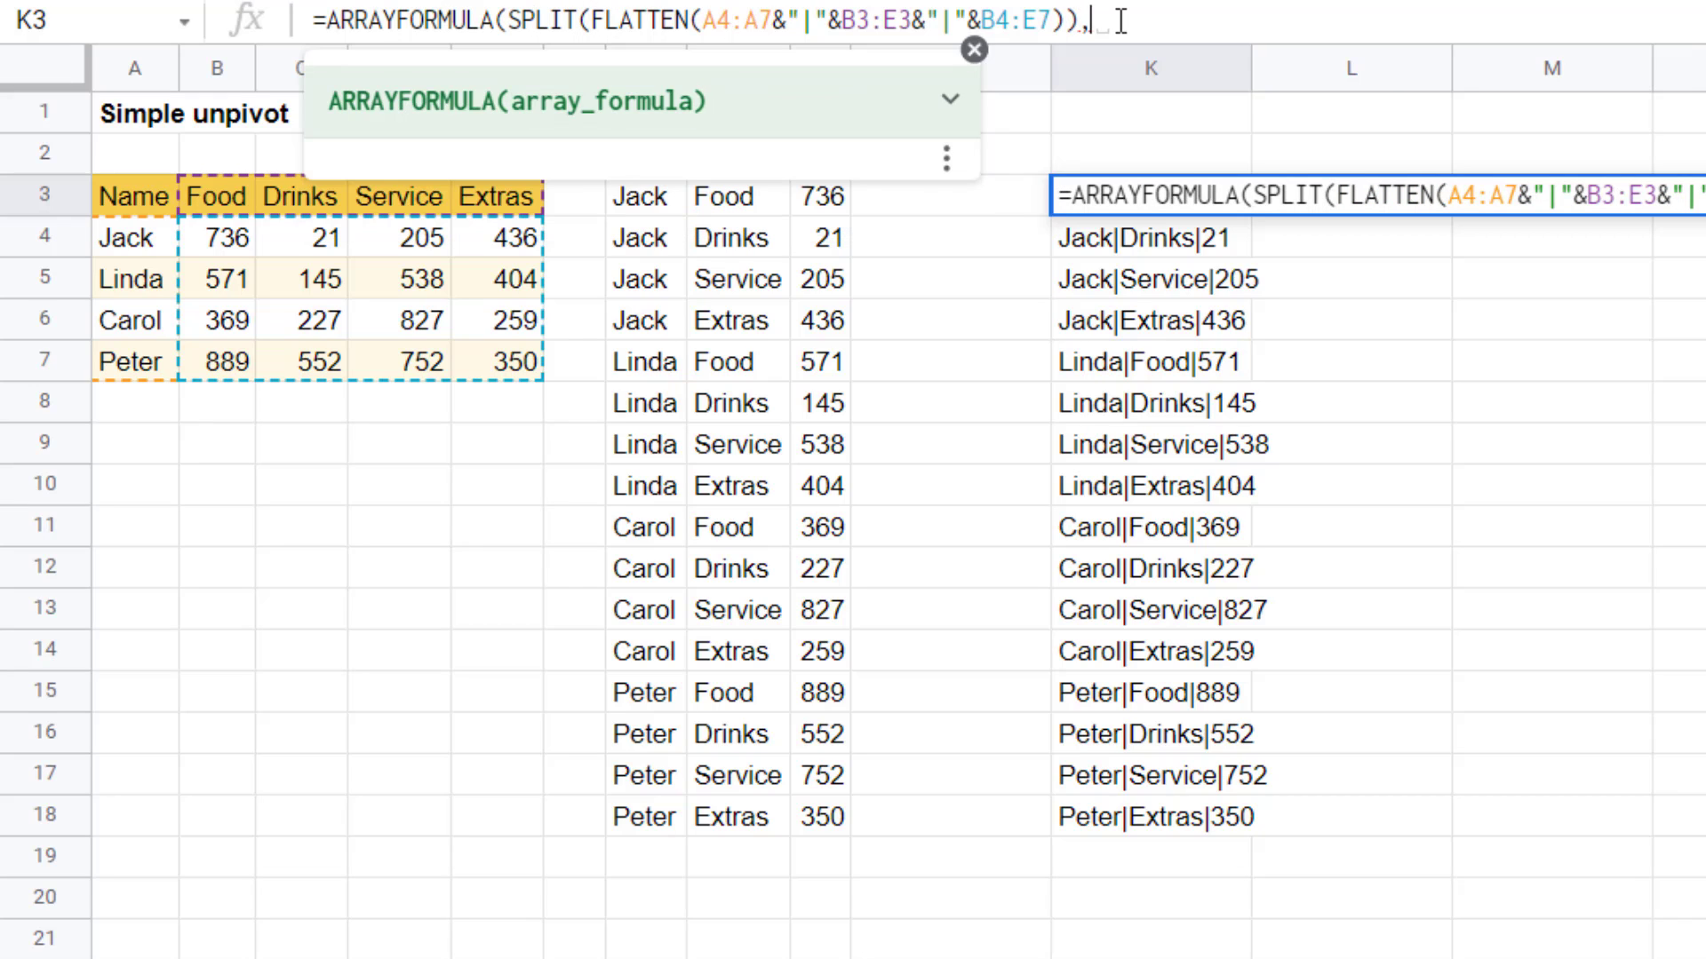
key(BackSpace)
text(,)
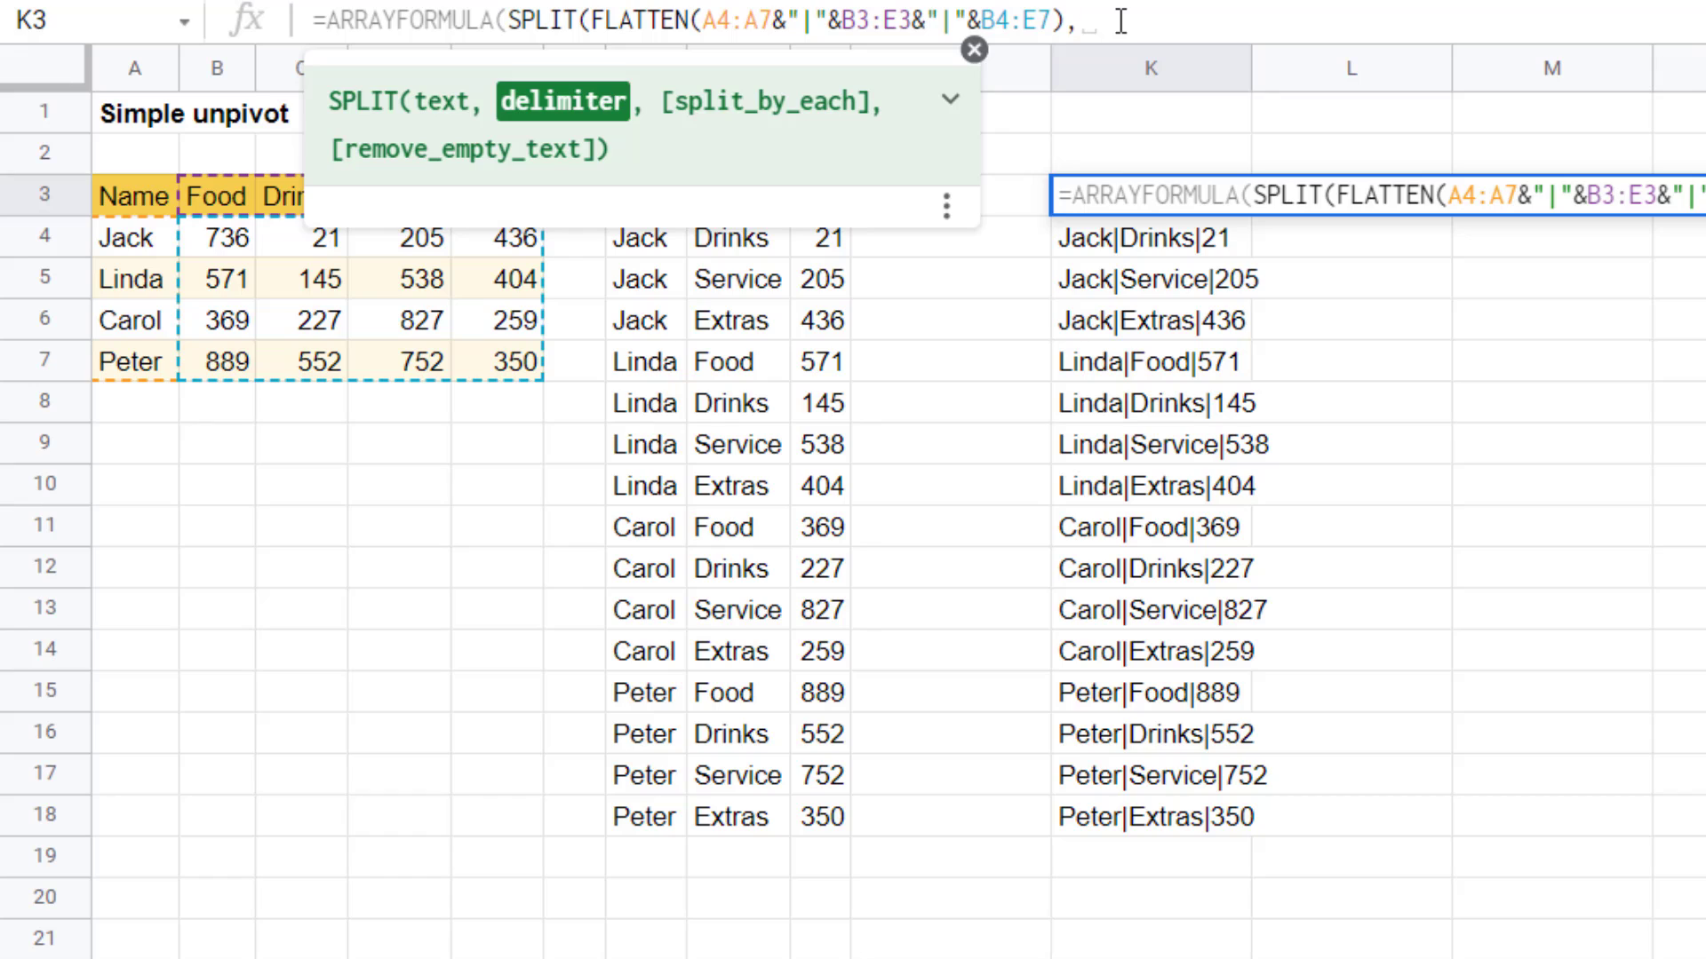
text("|")
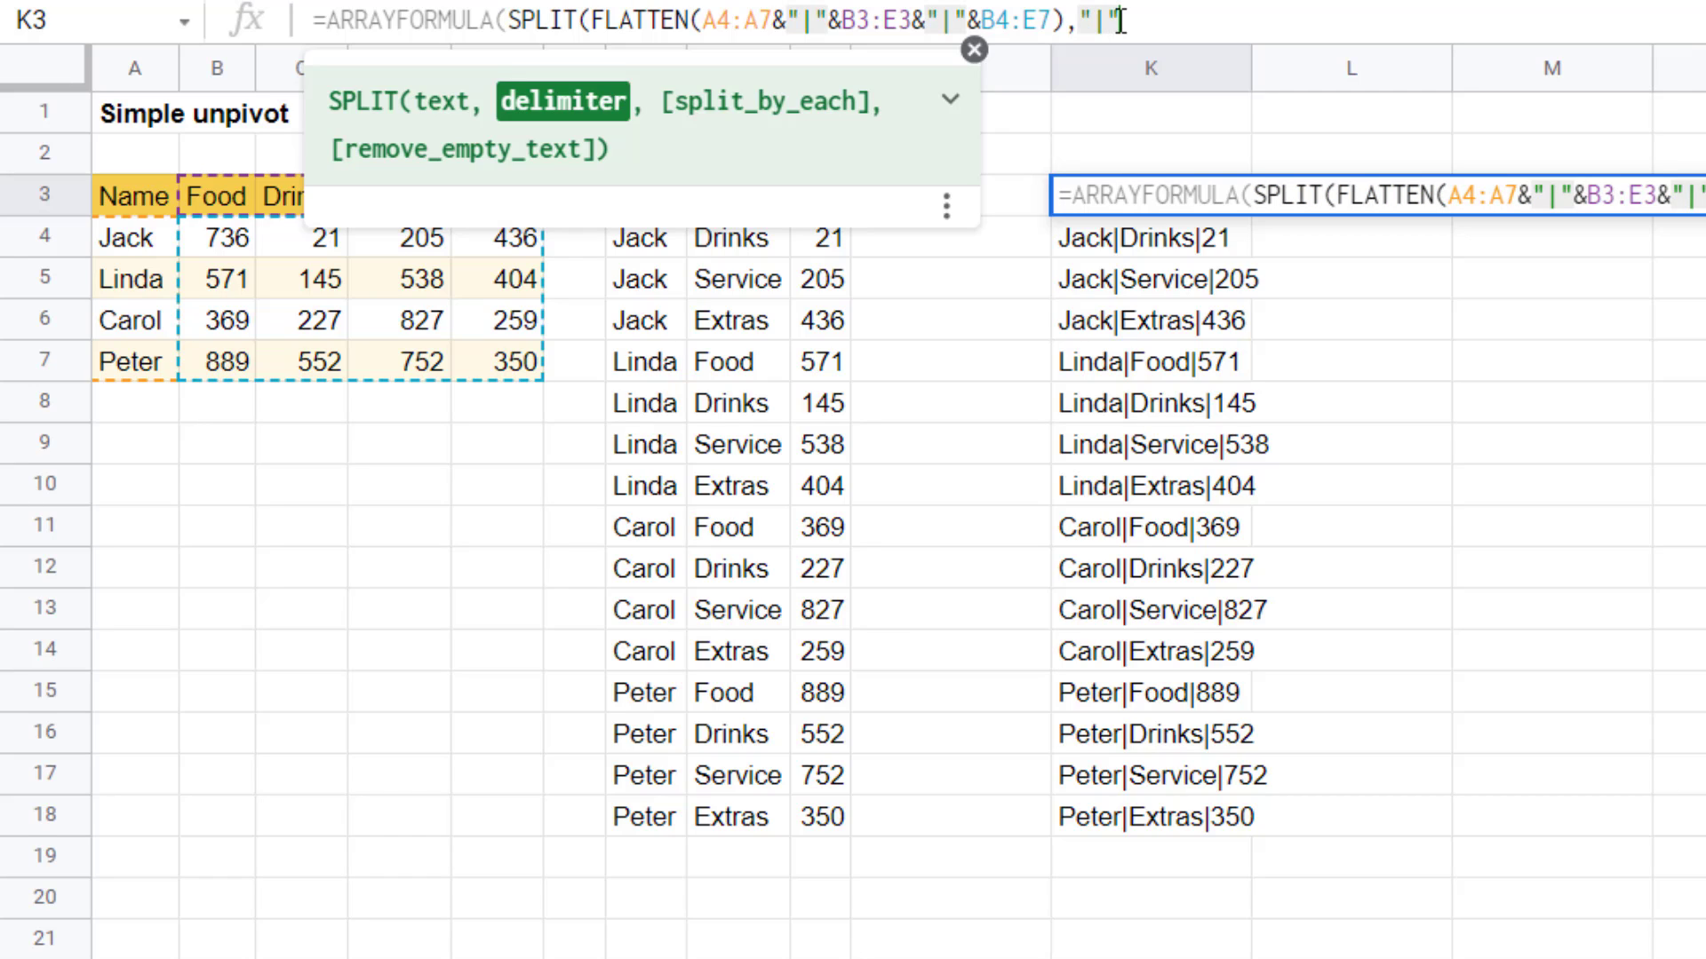
text()))
key(Return)
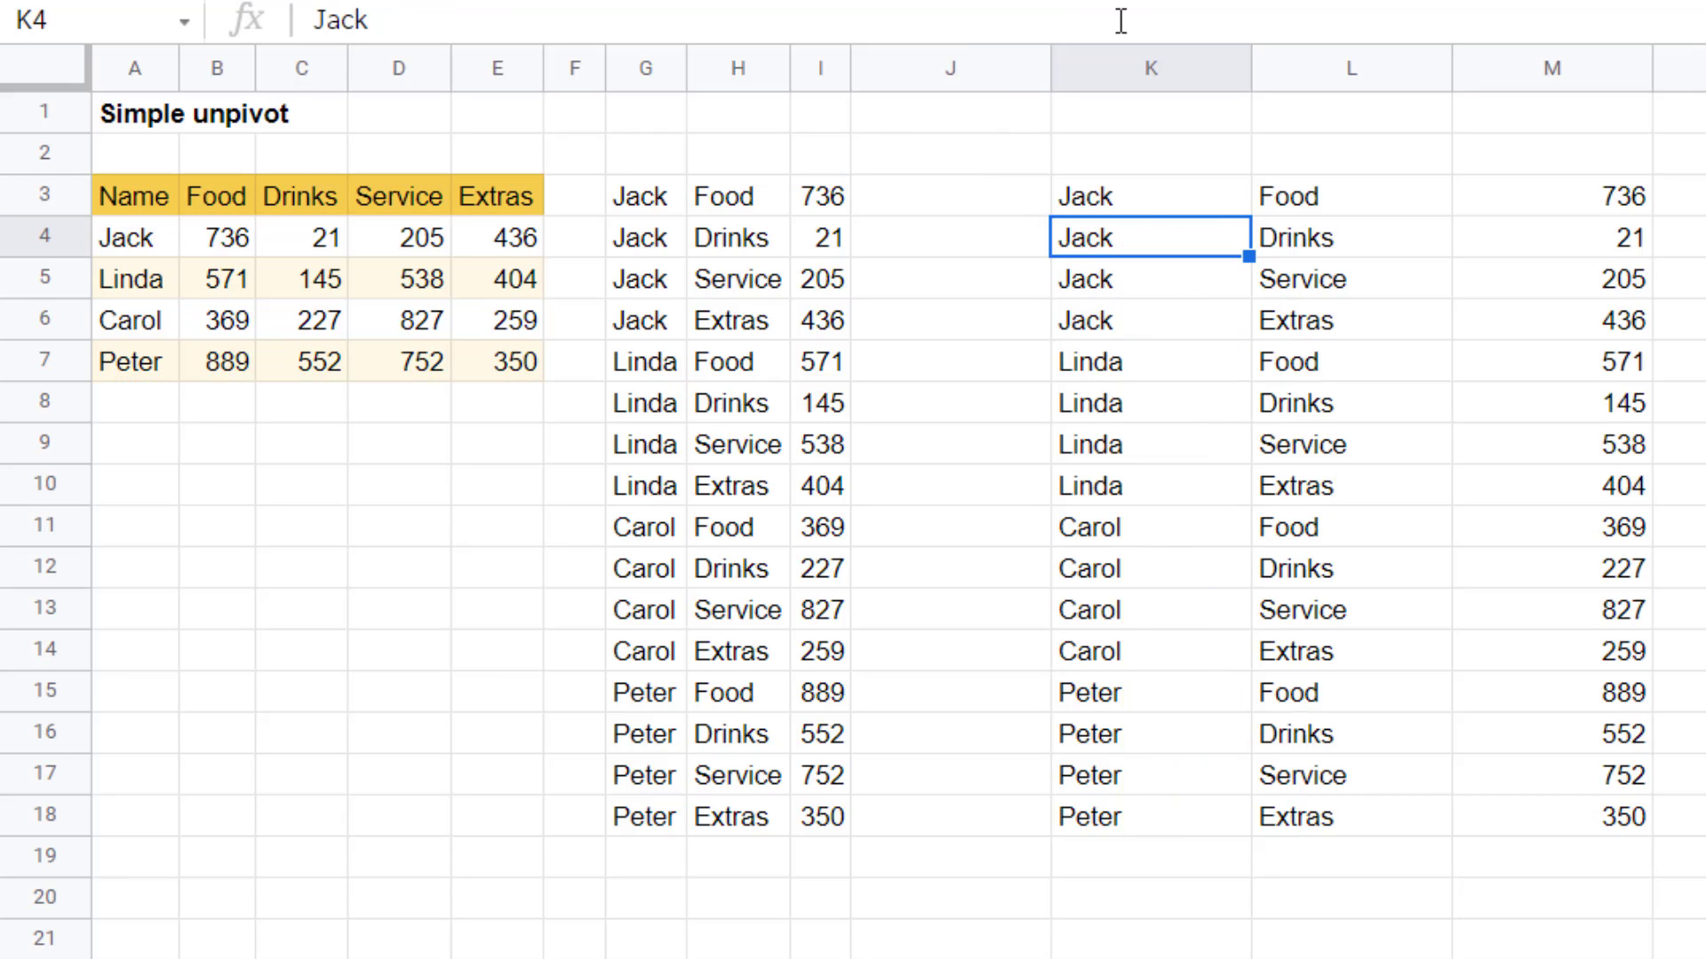
key(Up)
key(Right)
key(Right)
key(Left)
key(Left)
key(Down)
key(Down)
key(Down)
key(Down)
key(Down)
key(Down)
key(Down)
key(Down)
key(Down)
key(Down)
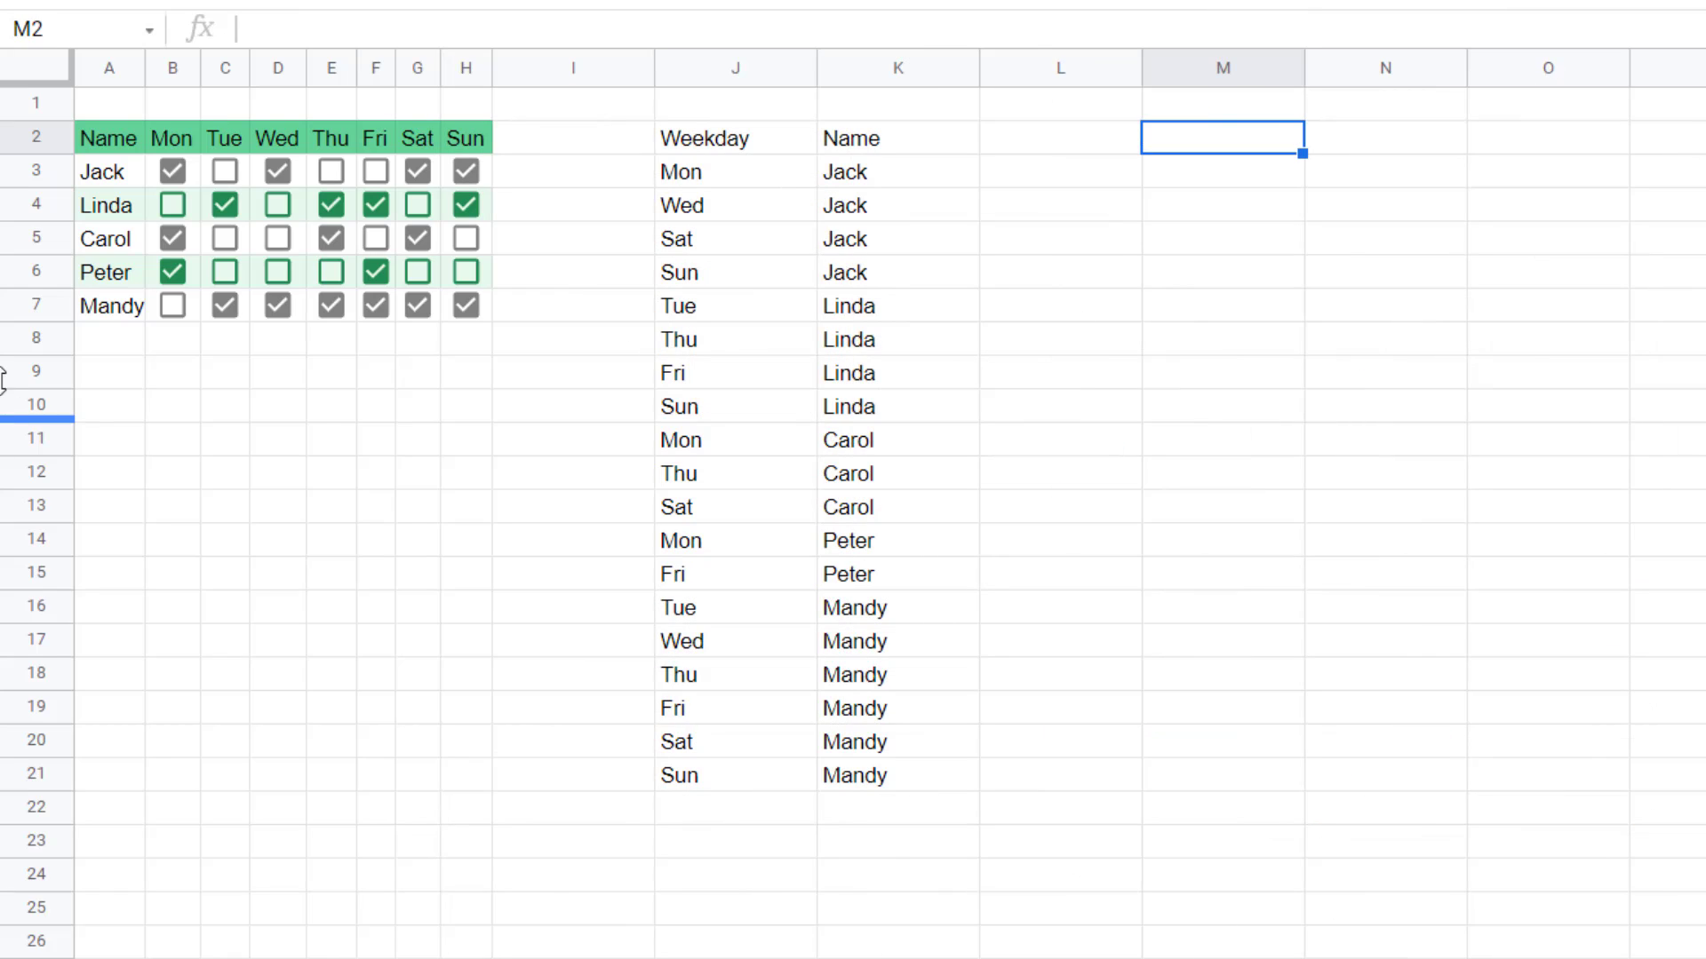
Tick checkbox D5, untick D3 and E4, then select cell M2.
click(280, 240)
click(278, 171)
click(331, 206)
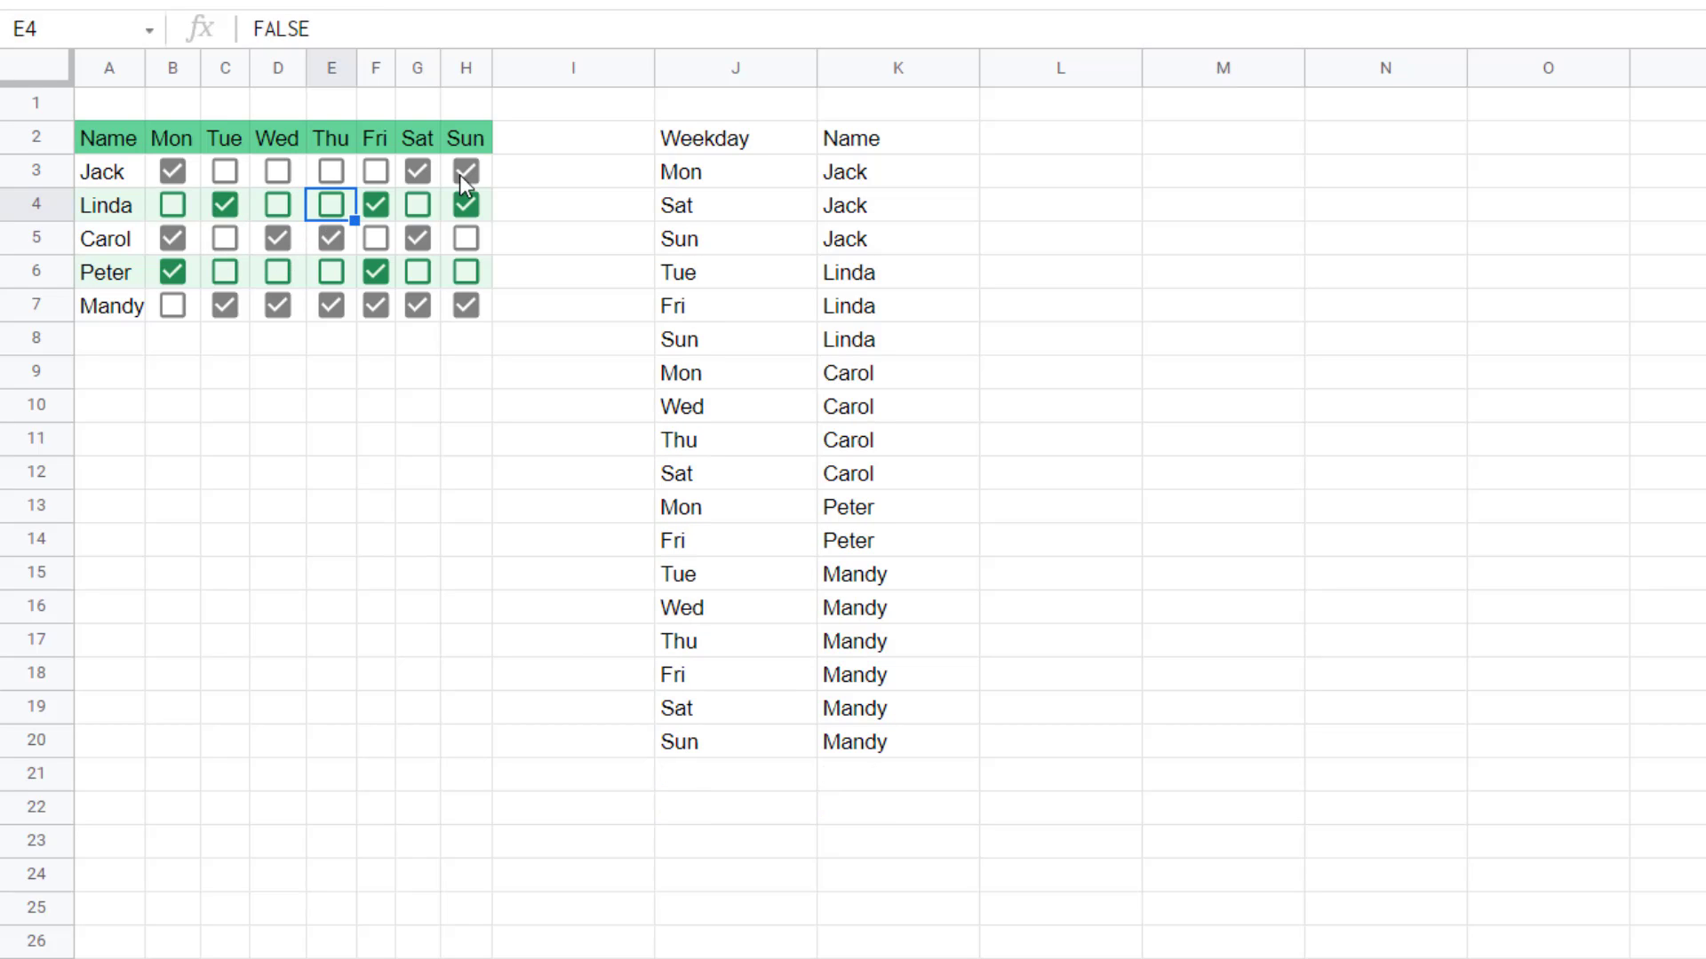
click(1182, 142)
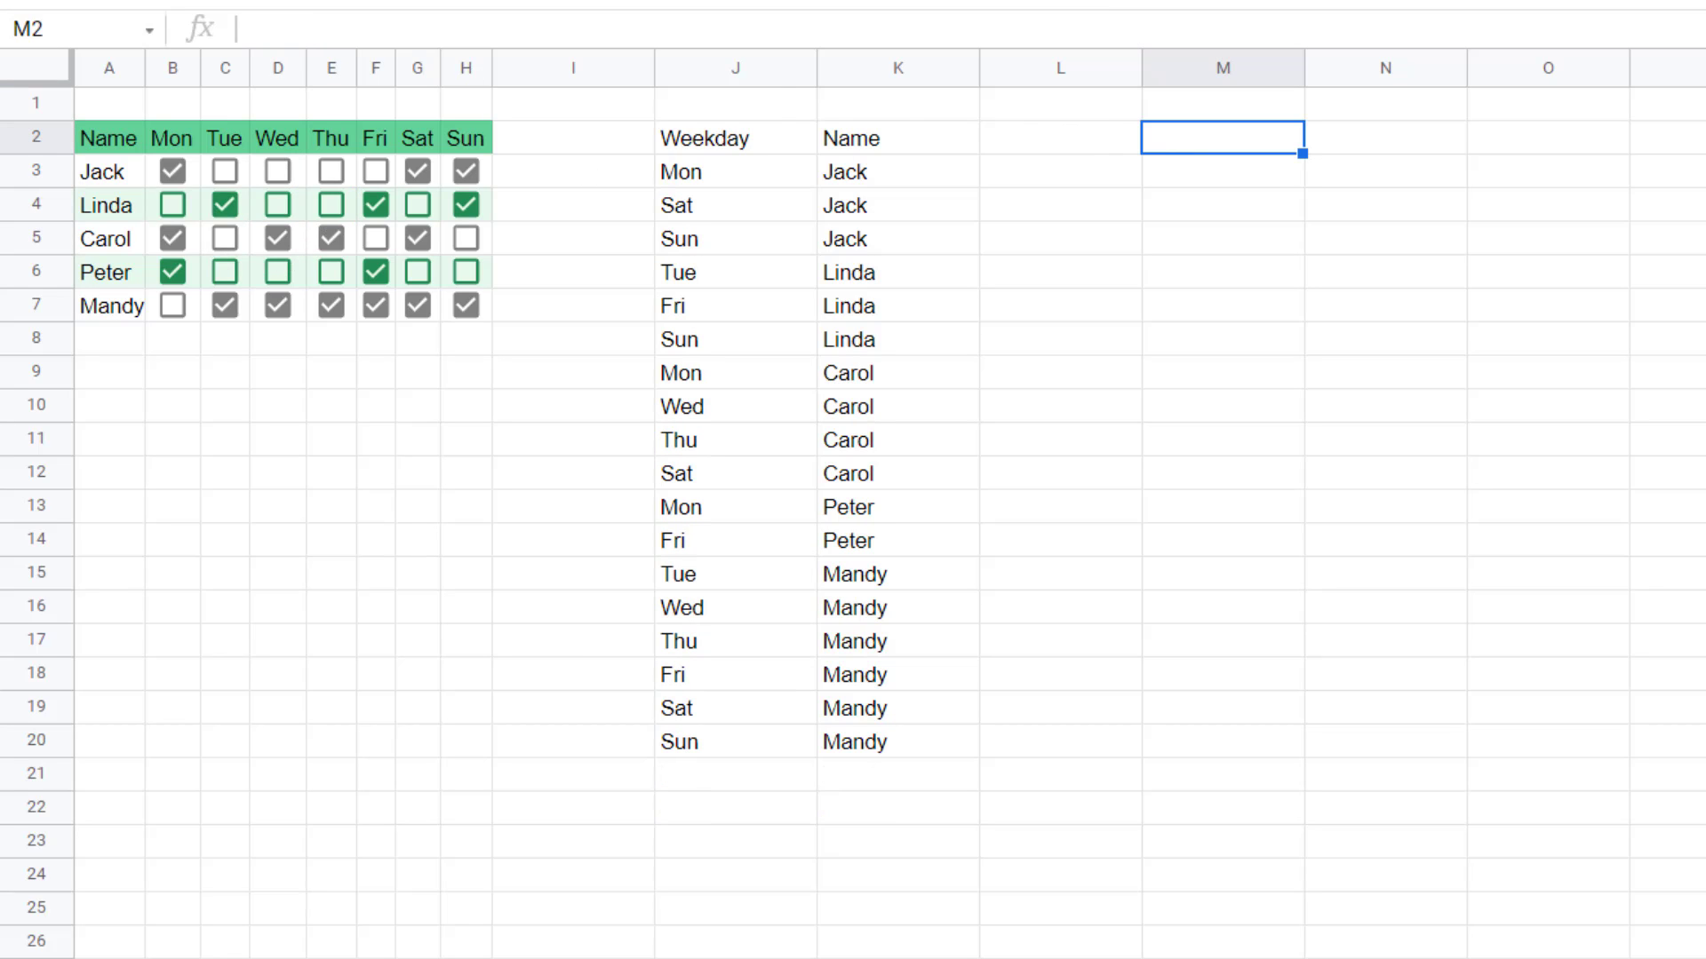
key(alt+i)
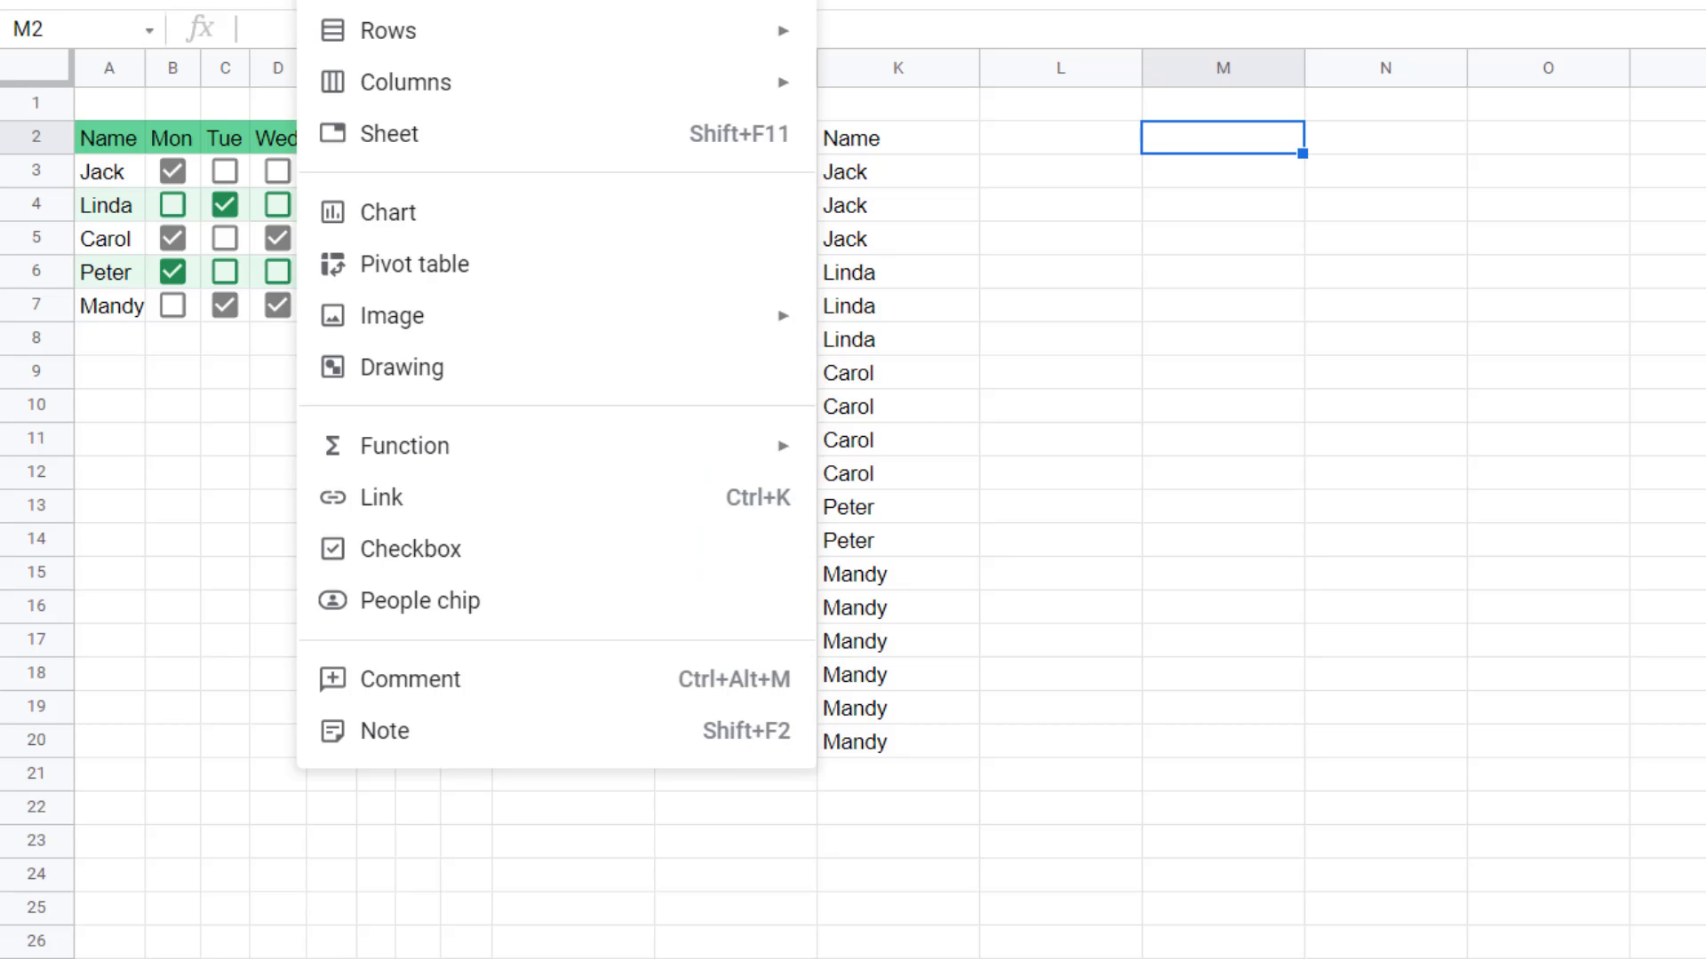
click(1225, 147)
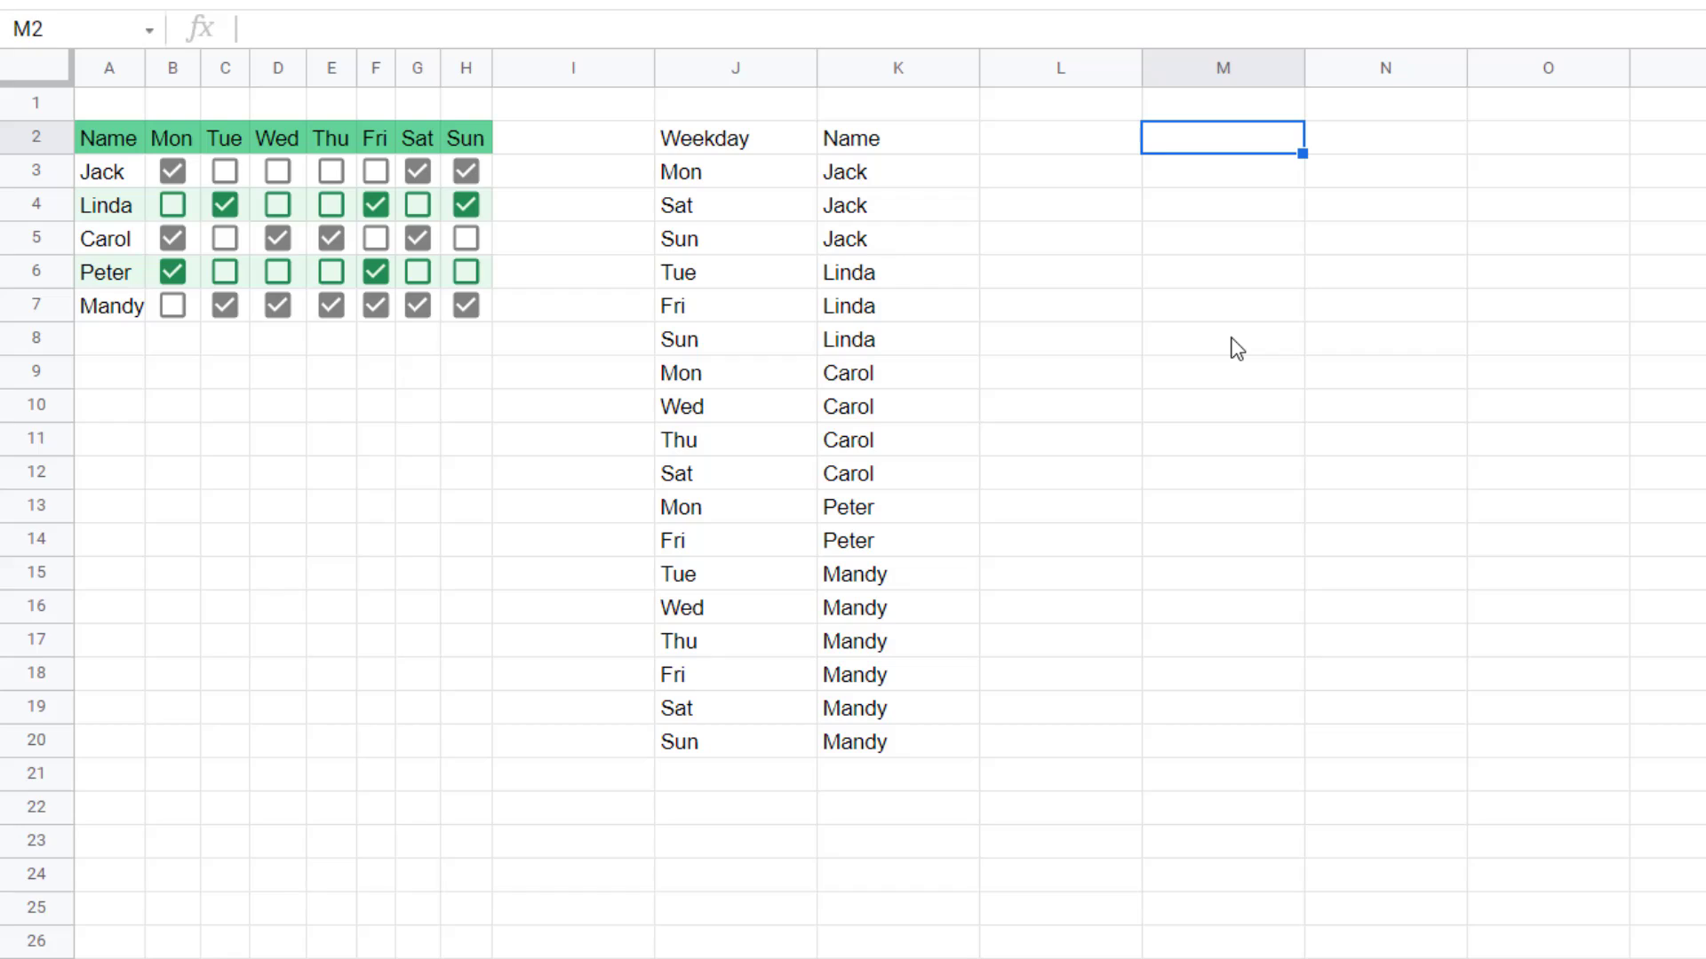
Start M2's ARRAYFORMULA(SPLIT(FLATTEN(...))) joining names A3:A20 with weekday headers B2:H2.
text(=)
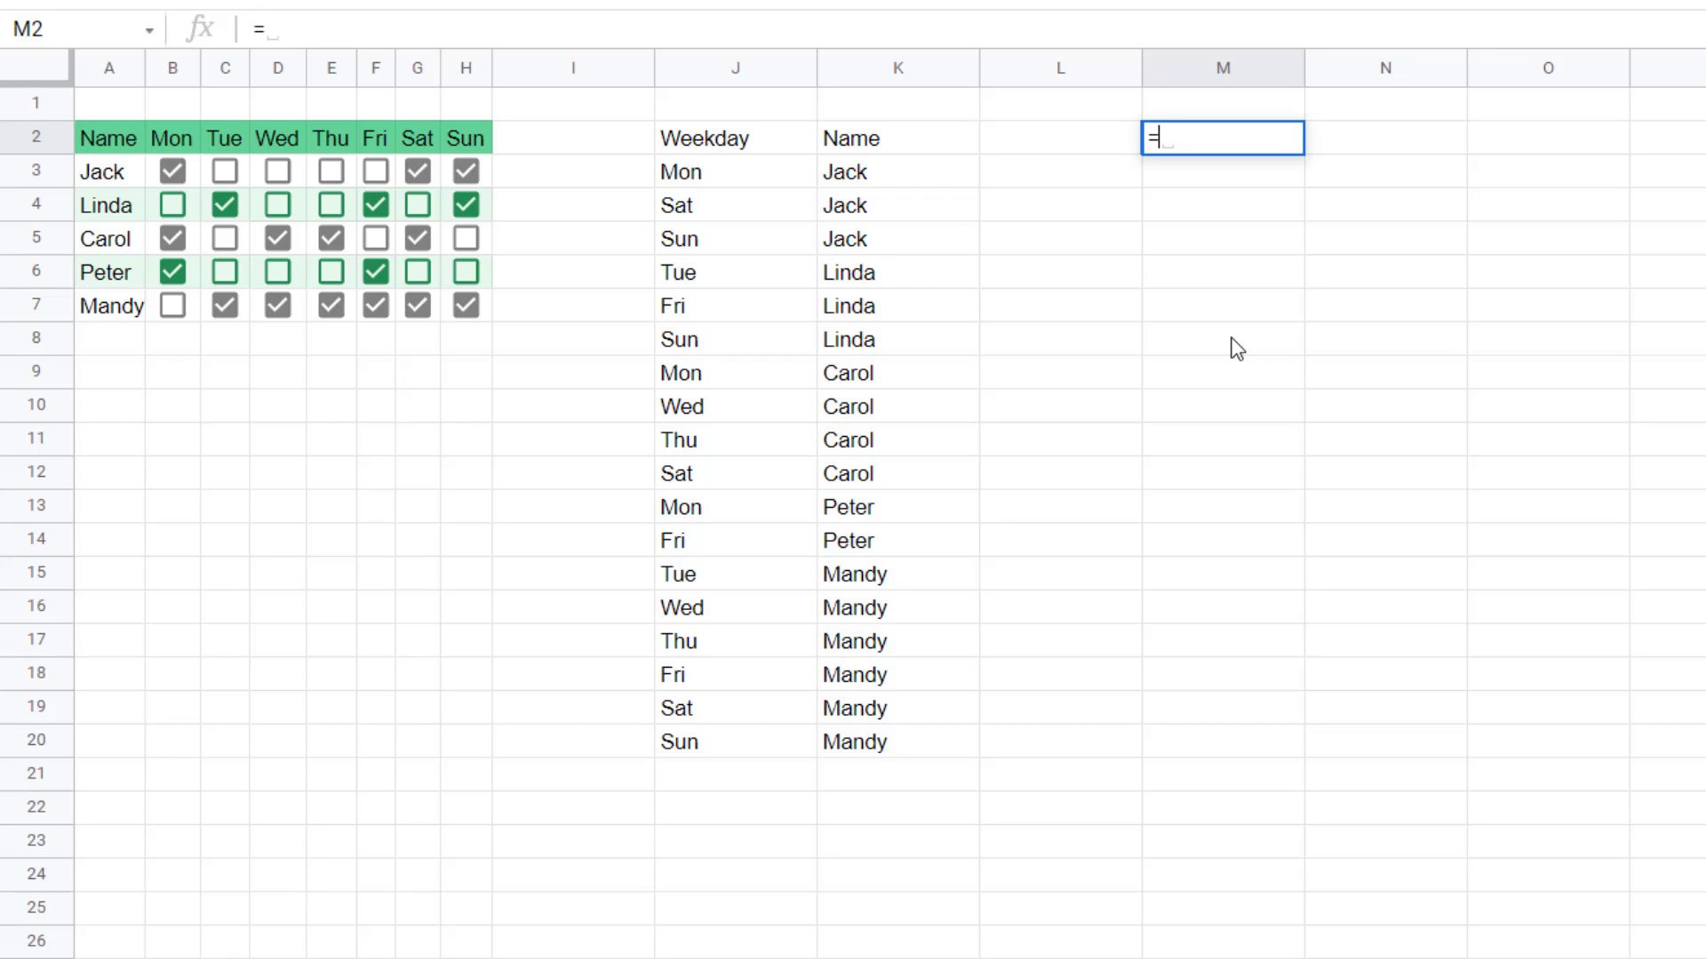
text(arra)
key(Tab)
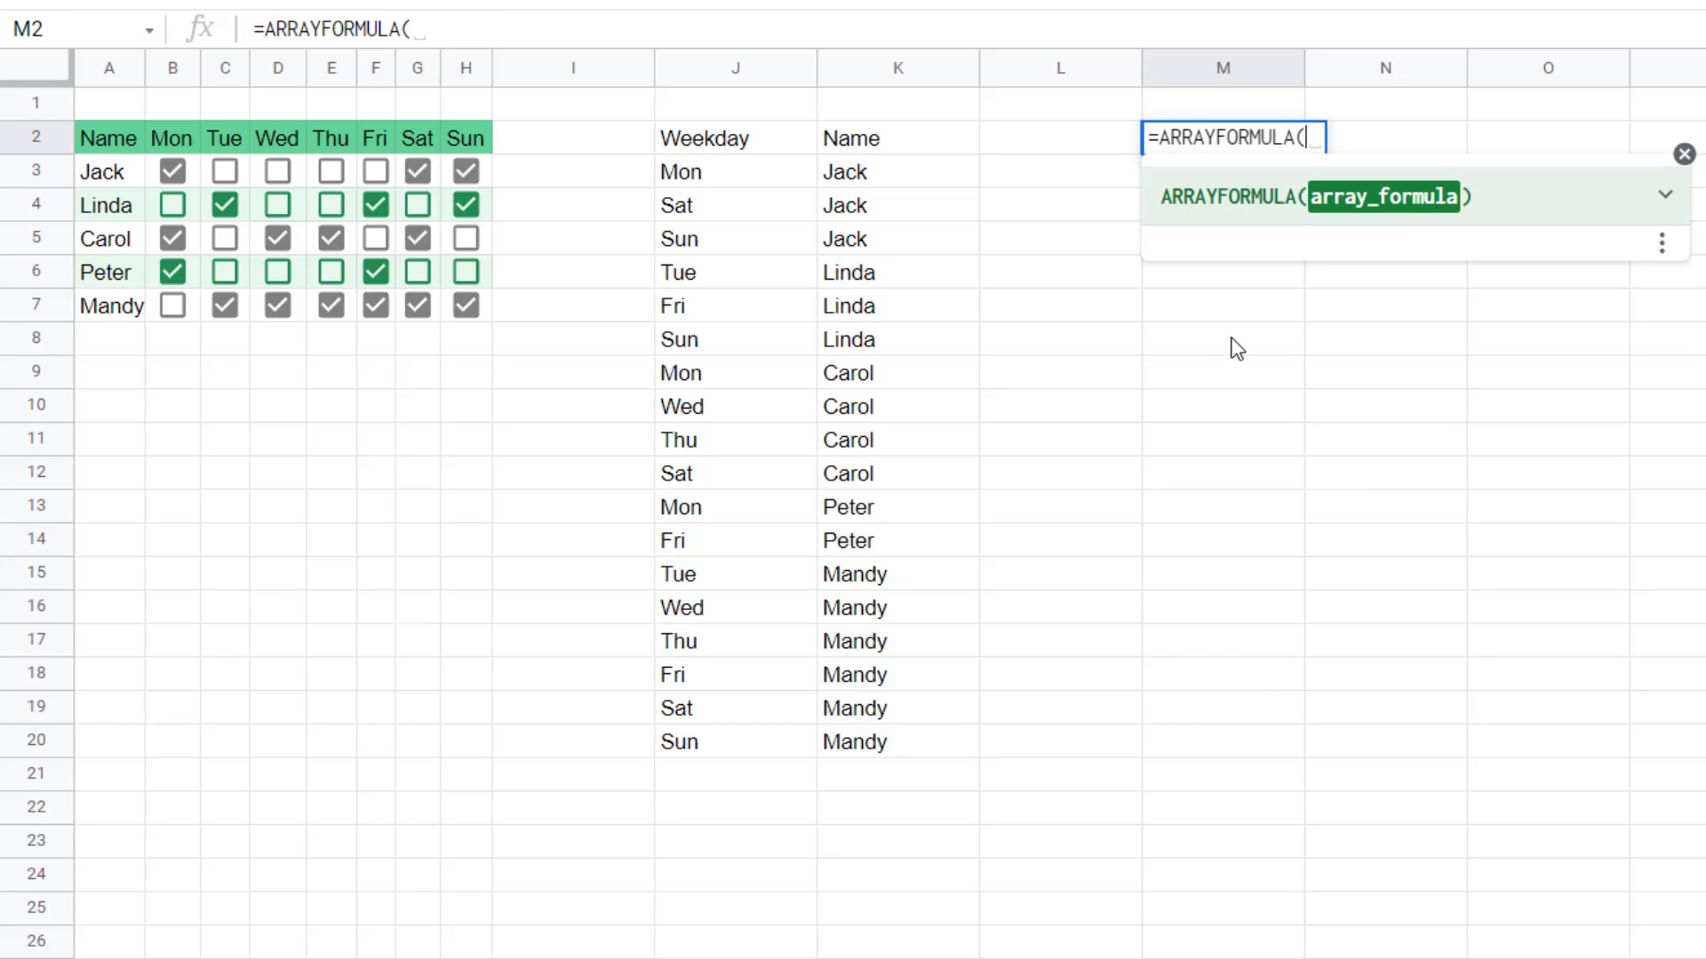
text(spli)
key(Tab)
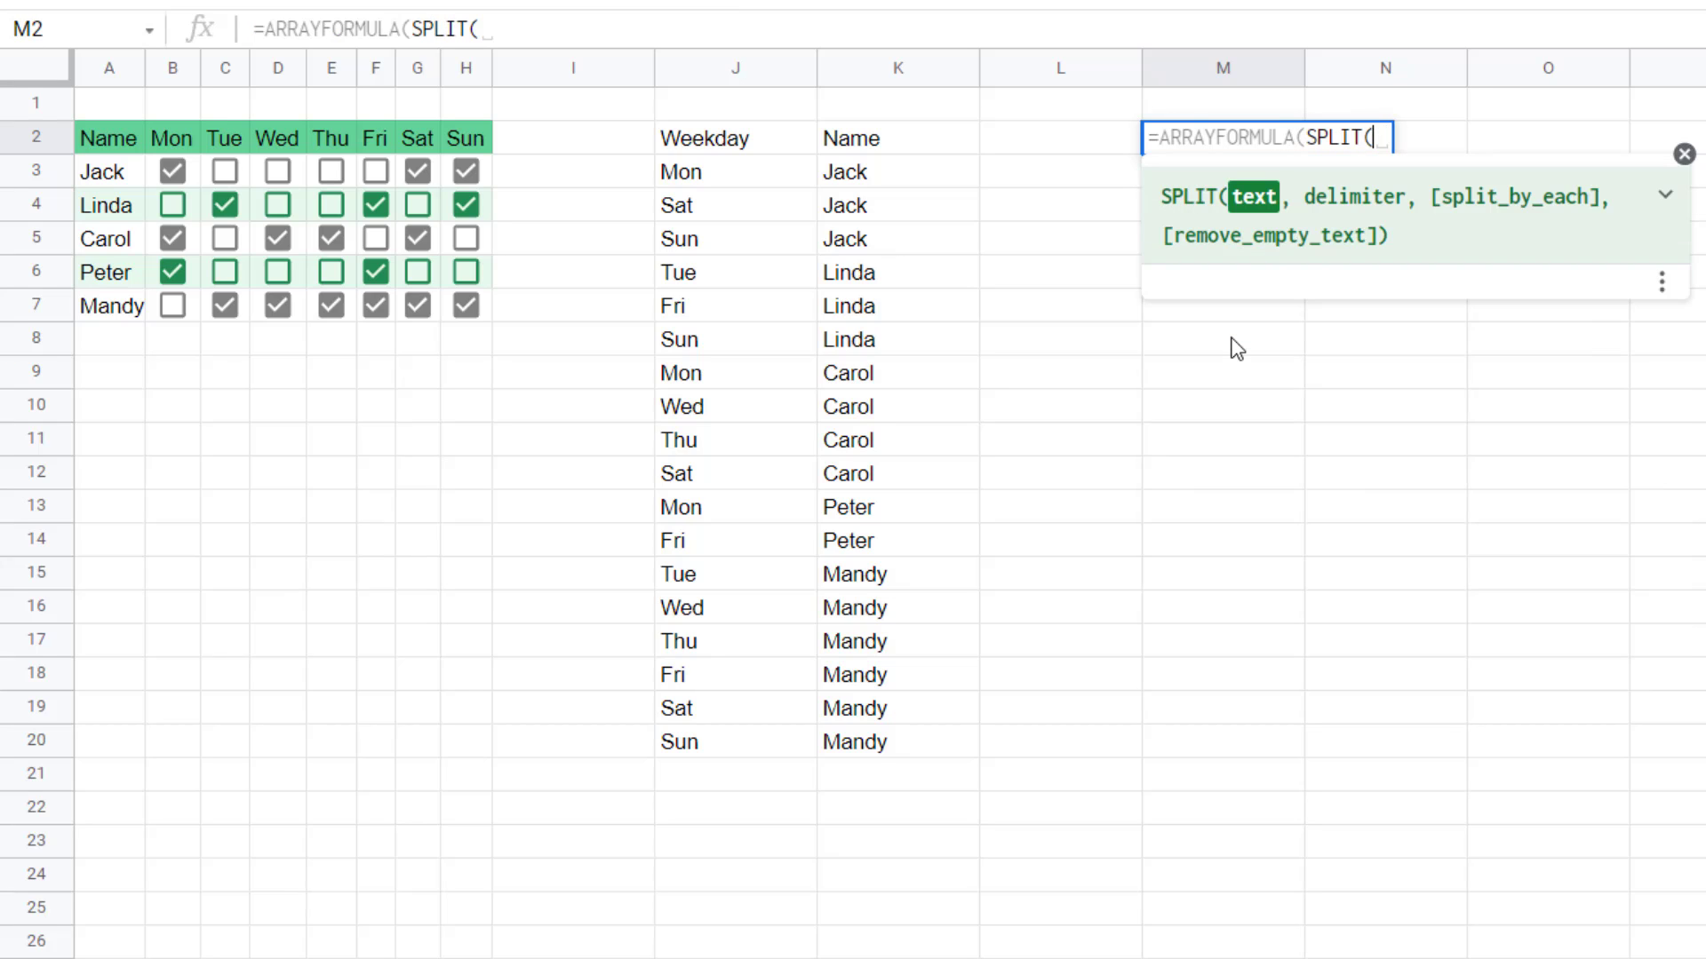
text(flatt)
key(Tab)
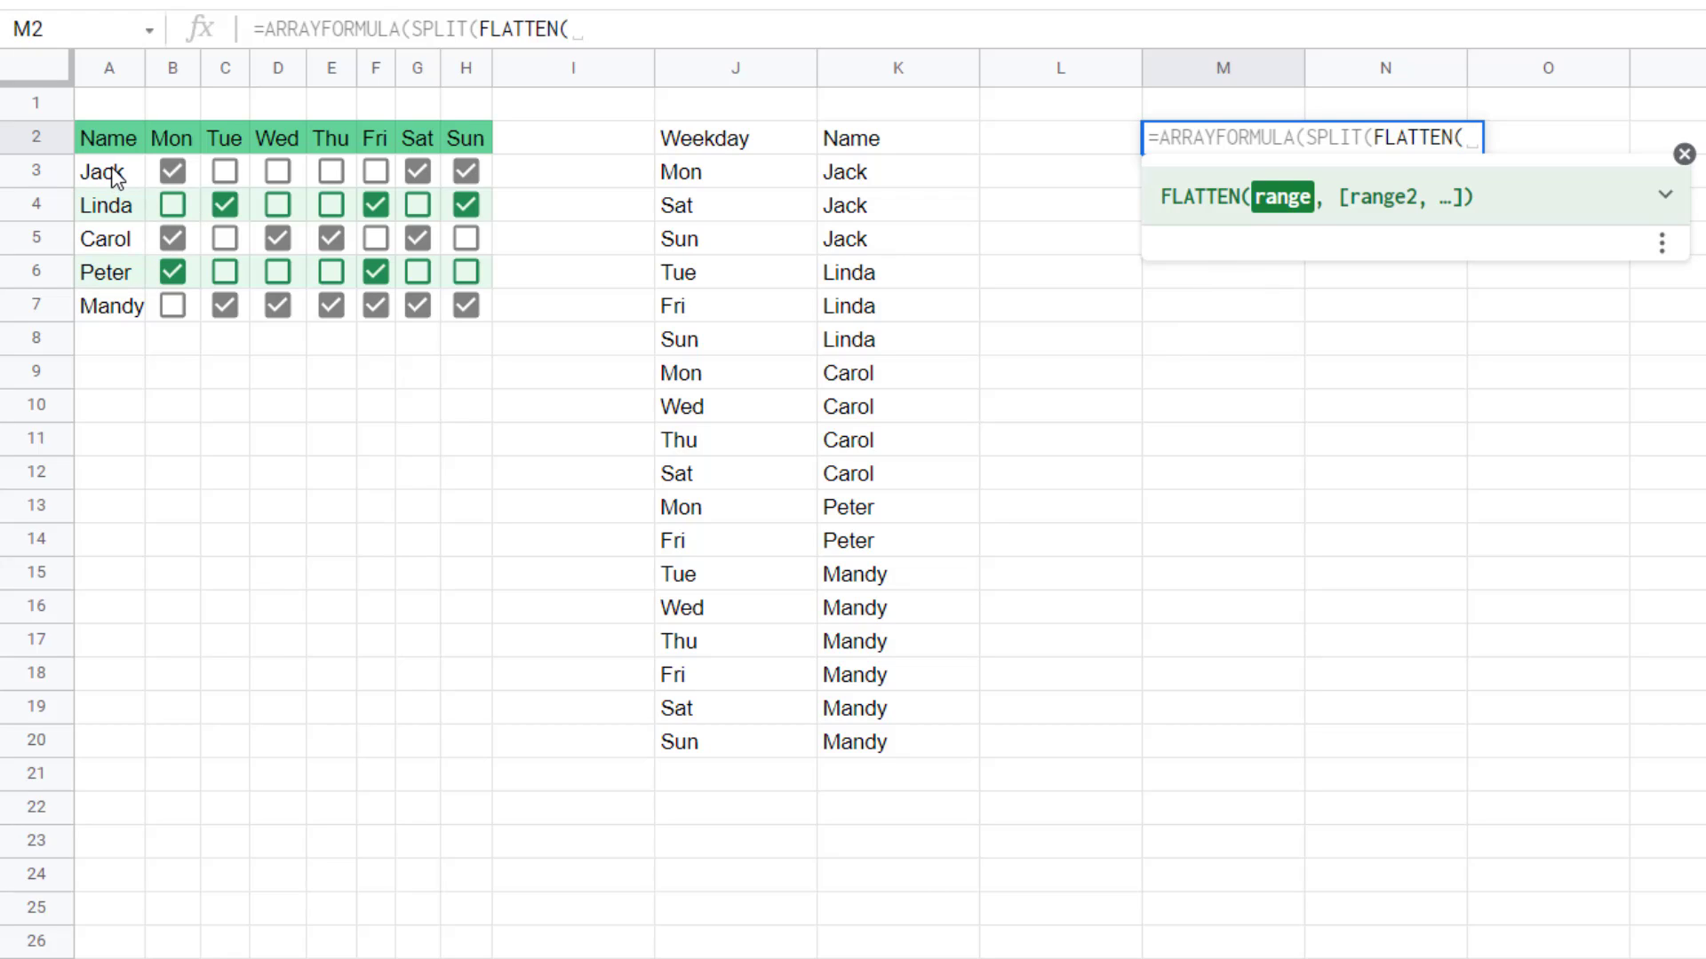
drag(114, 174, 108, 738)
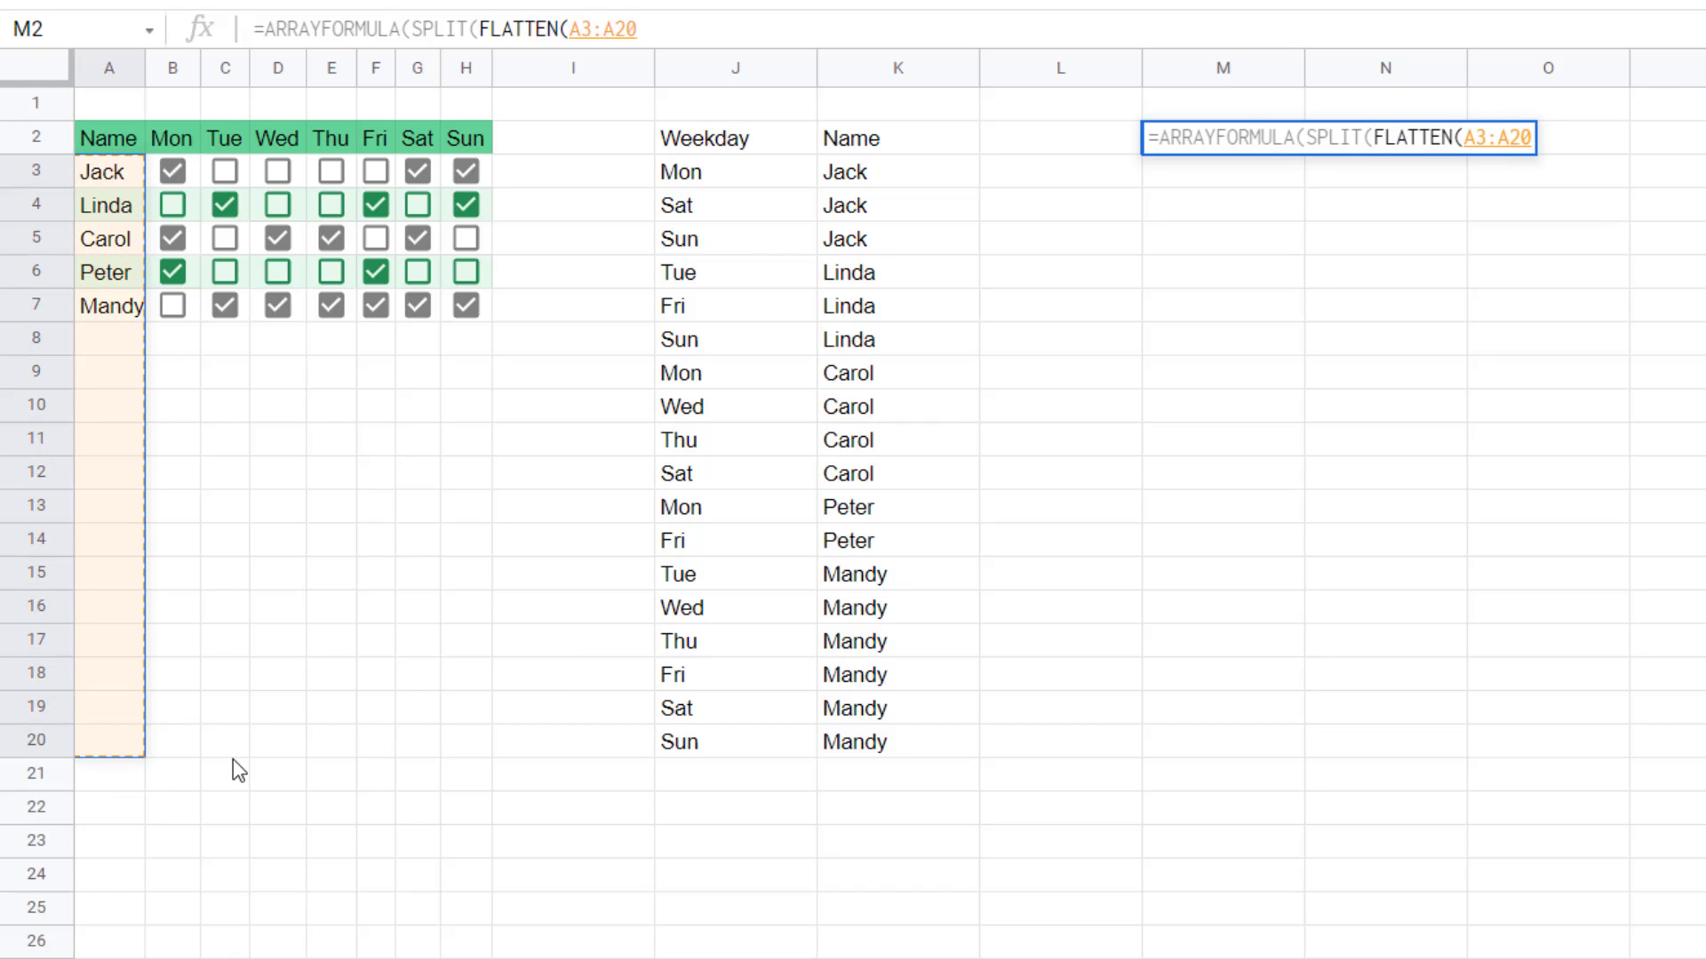
text(&)
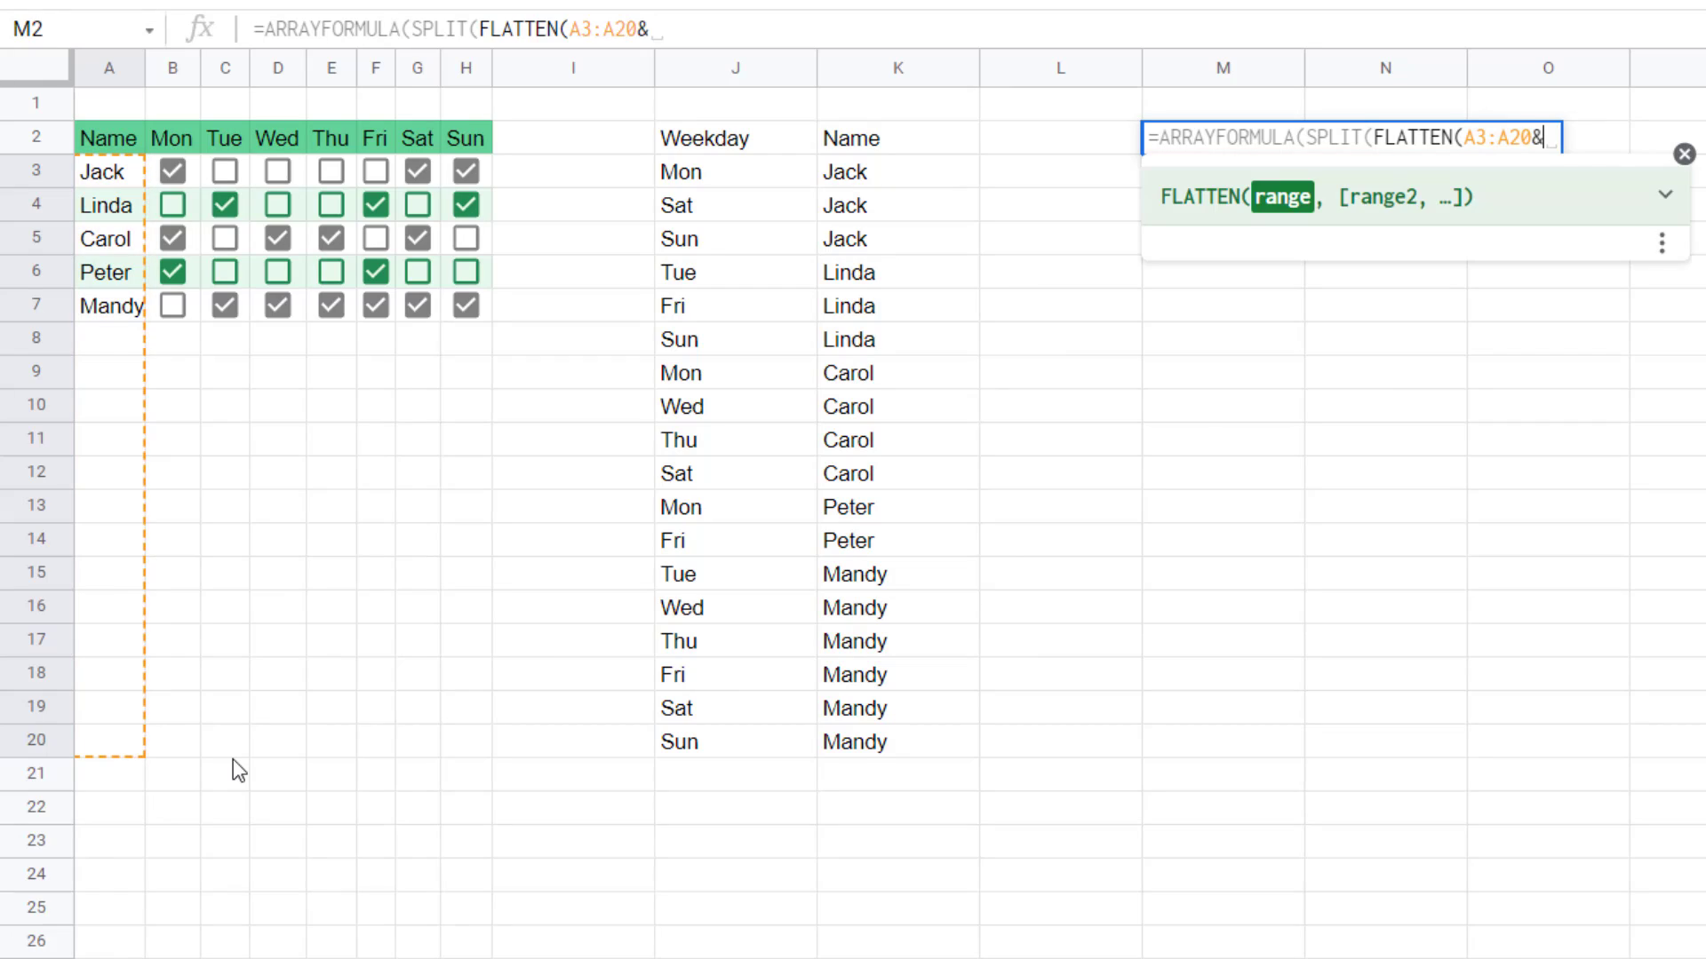
text("|"&)
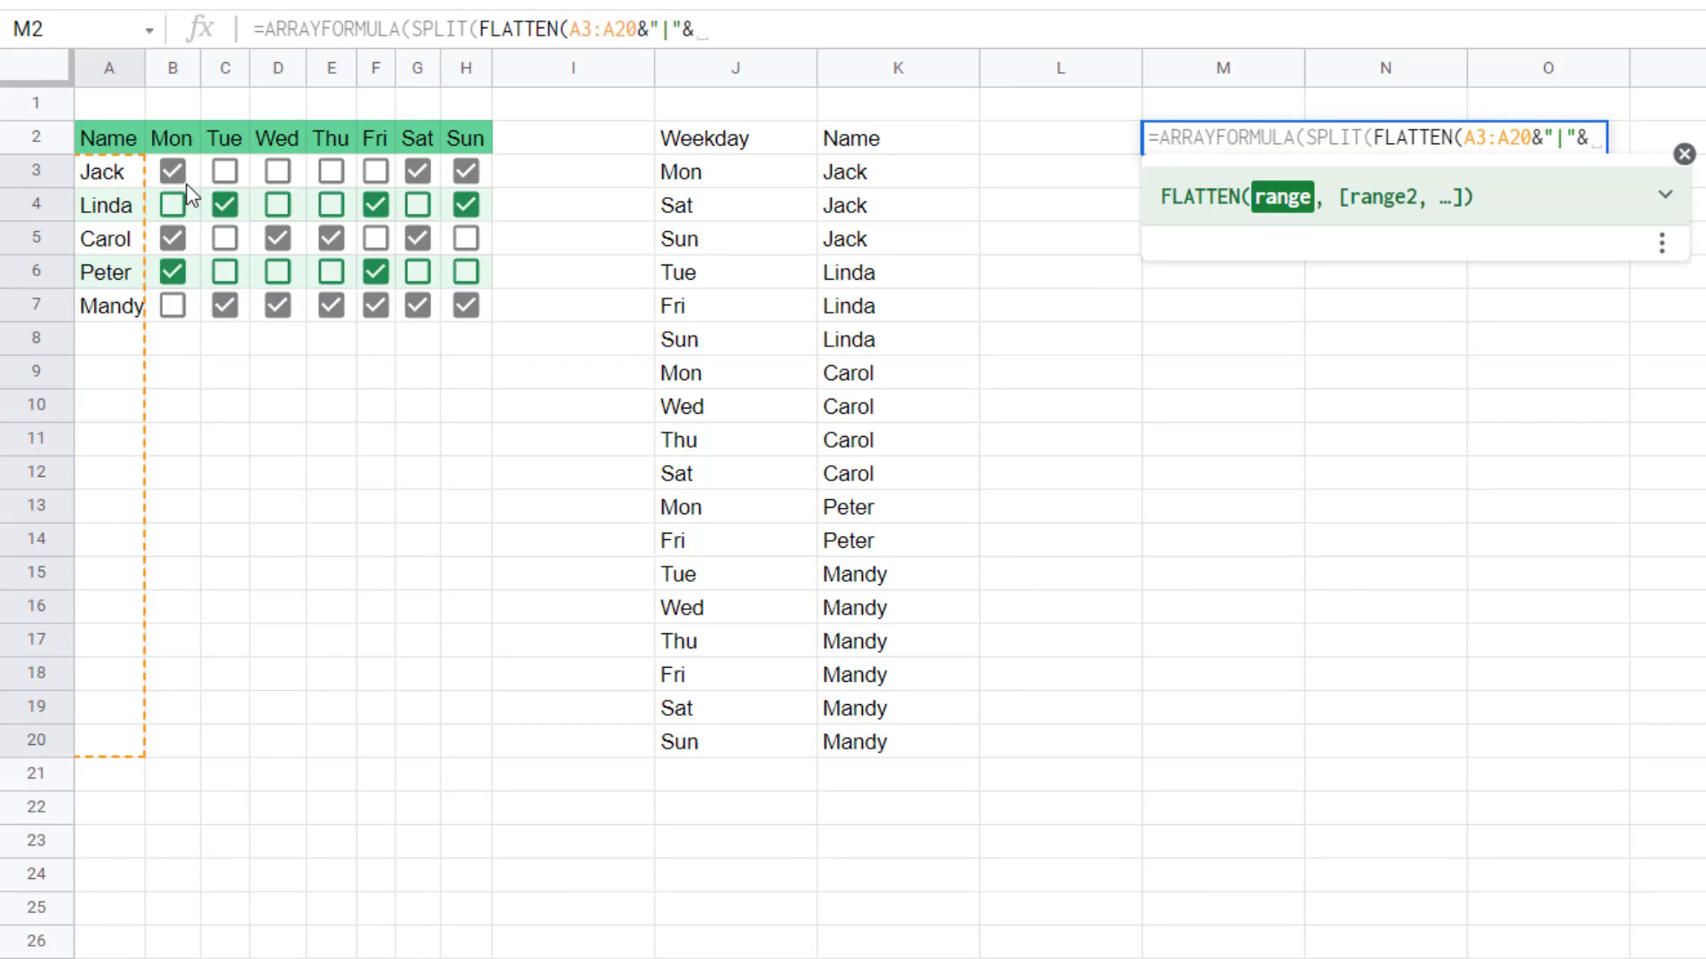
drag(178, 137, 467, 140)
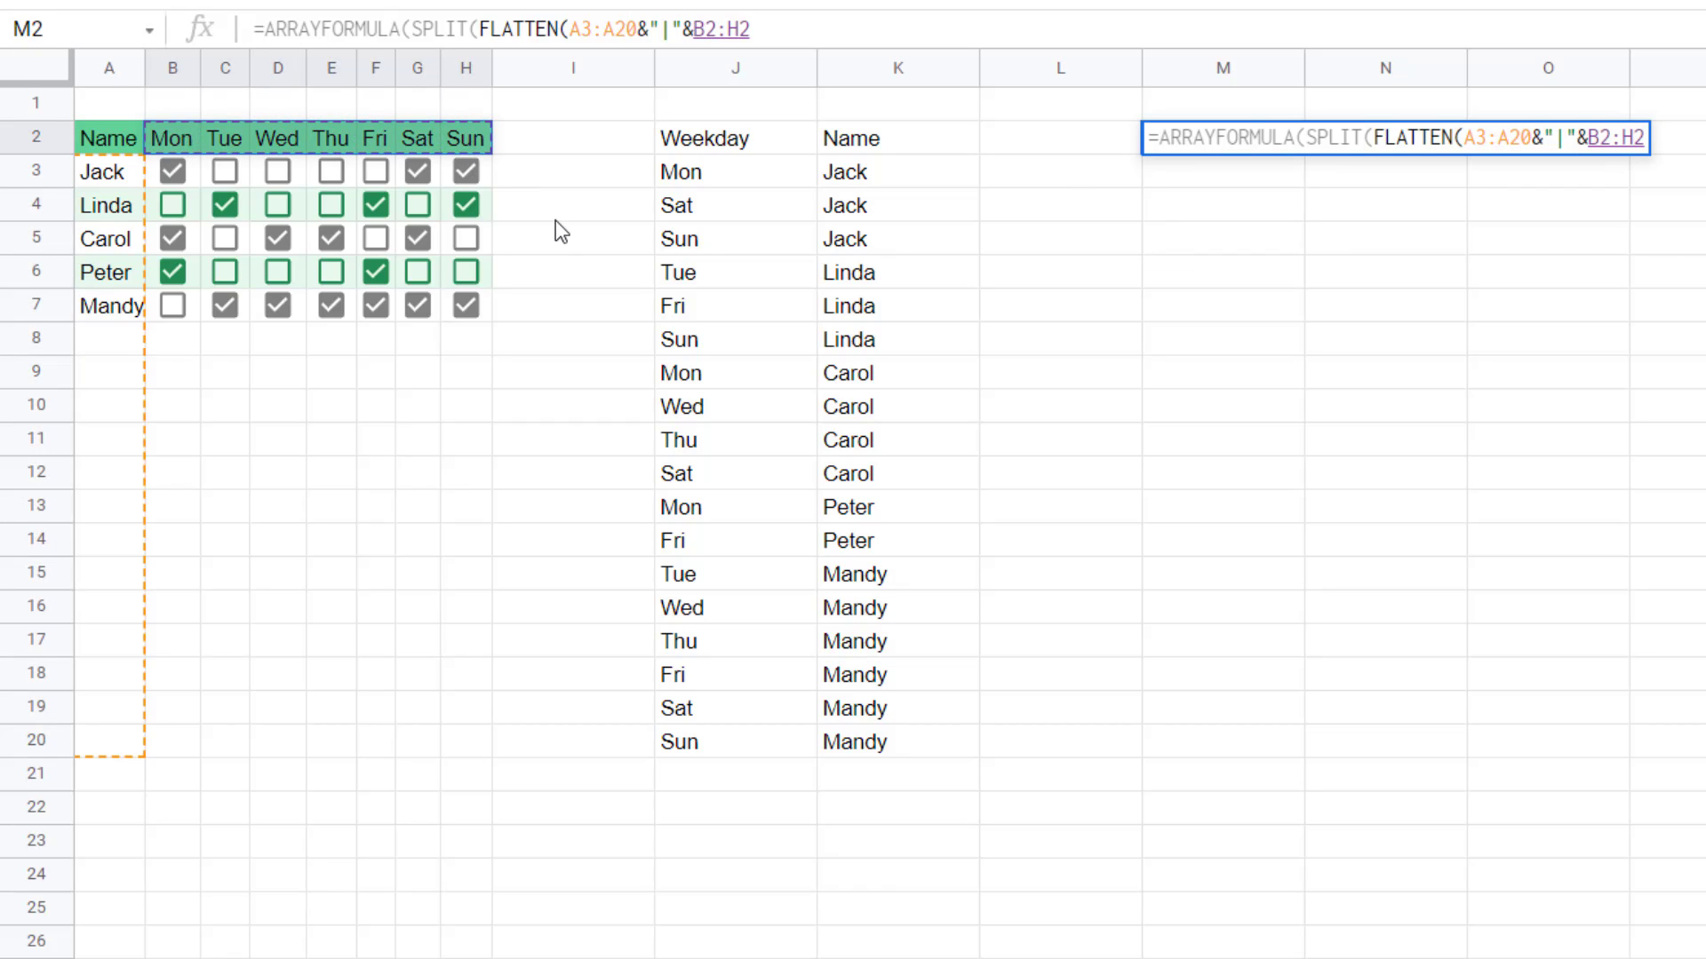
text(&)
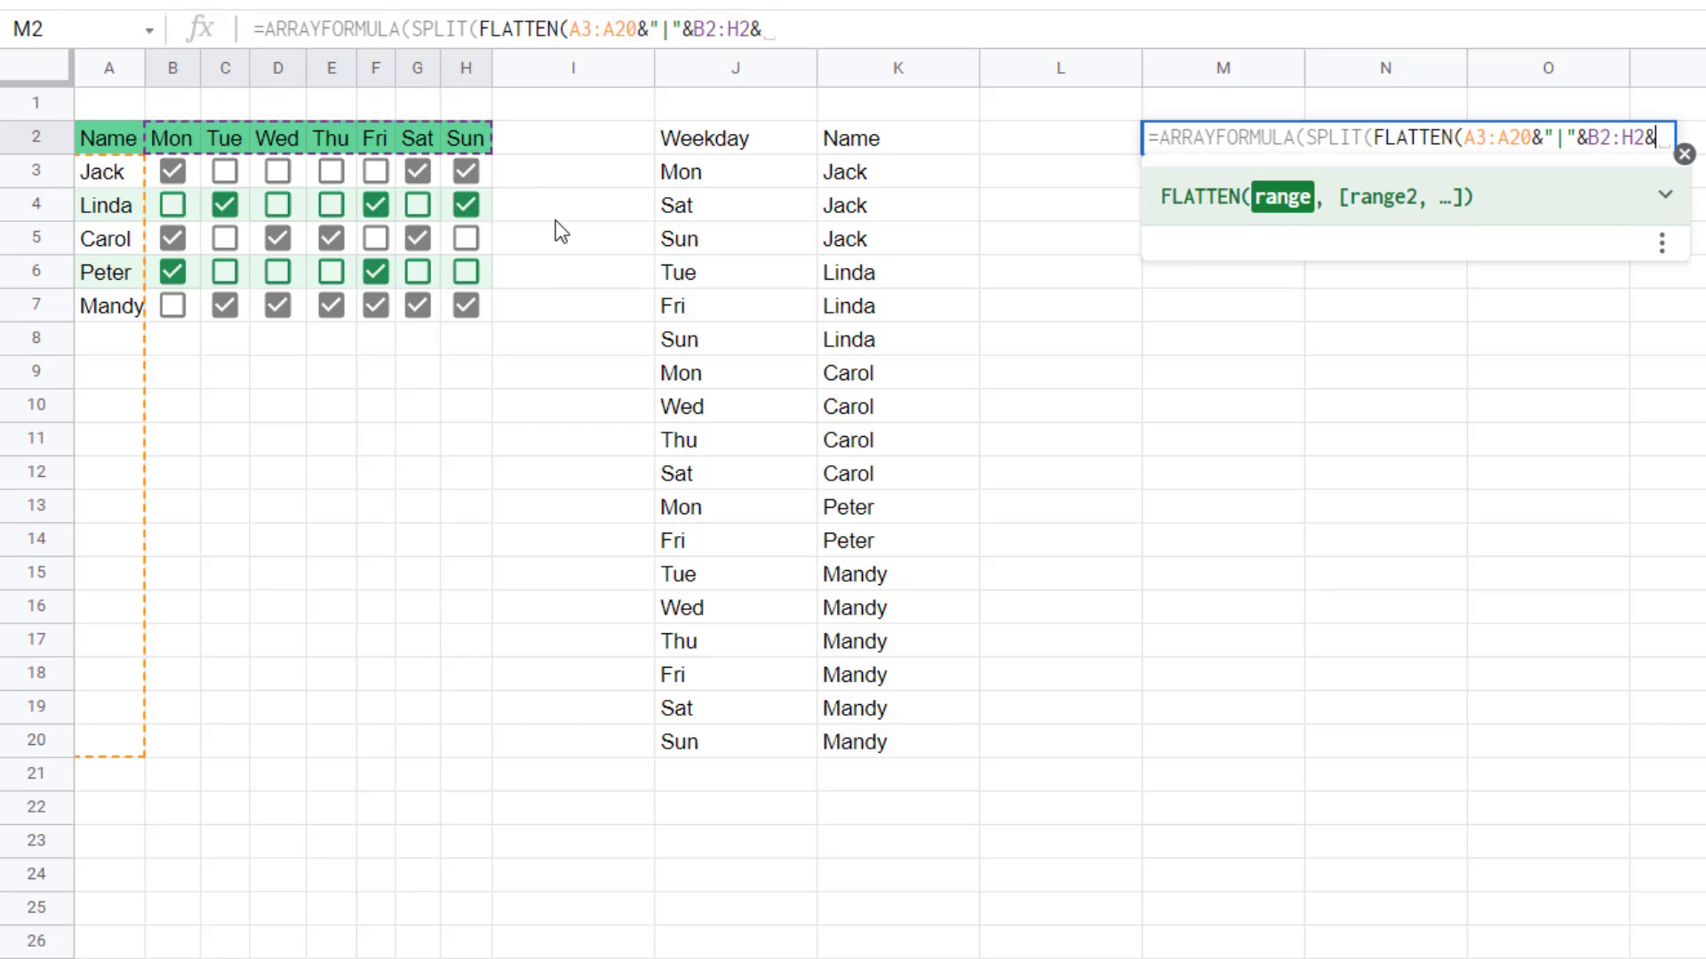
text("|"&)
Add checkbox grid B3:H20 and a "|" delimiter to finish the M2 unpivot formula.
drag(488, 170, 178, 751)
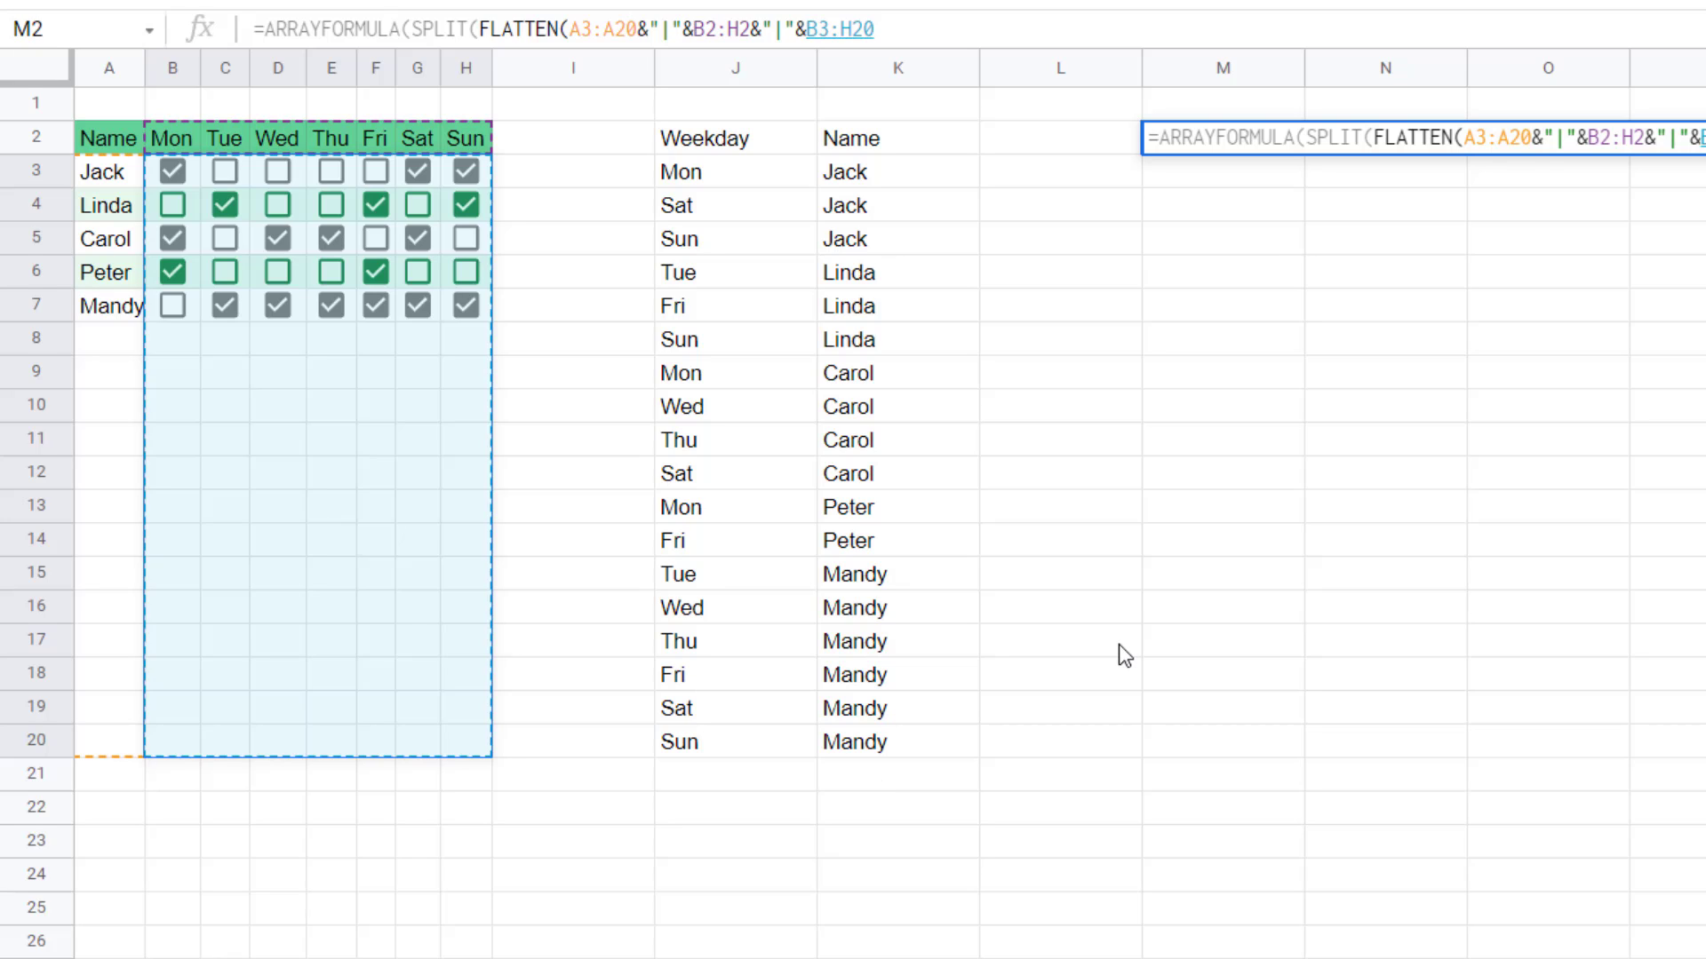
text())
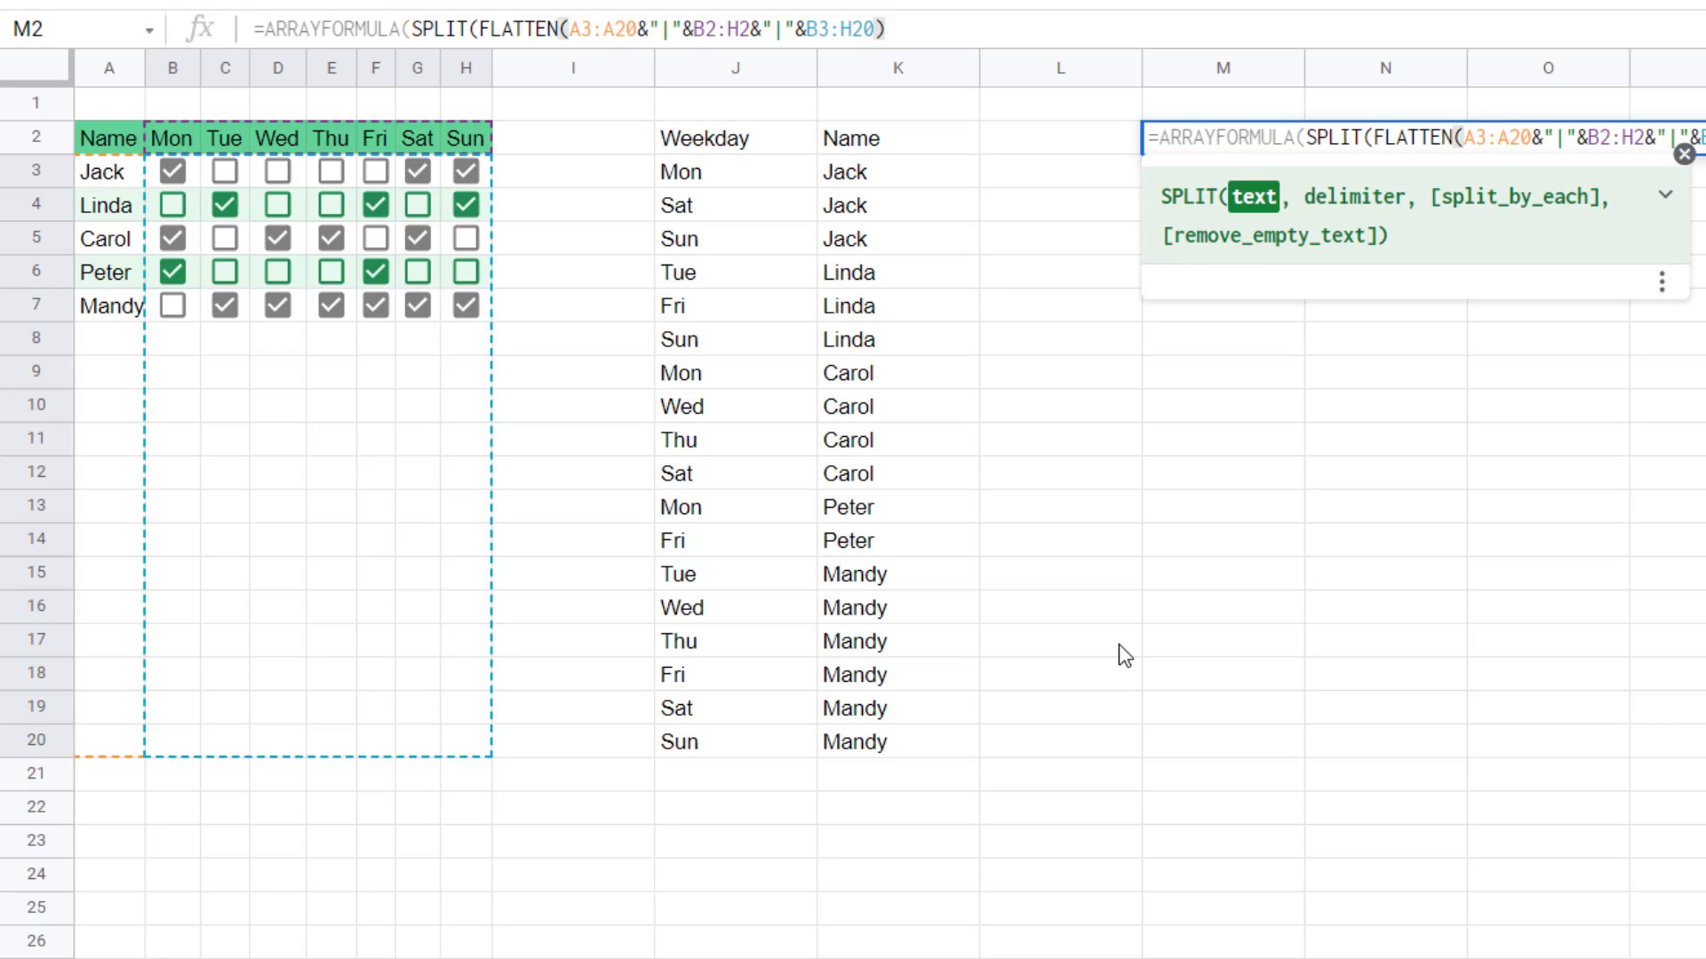
text(, "|",)
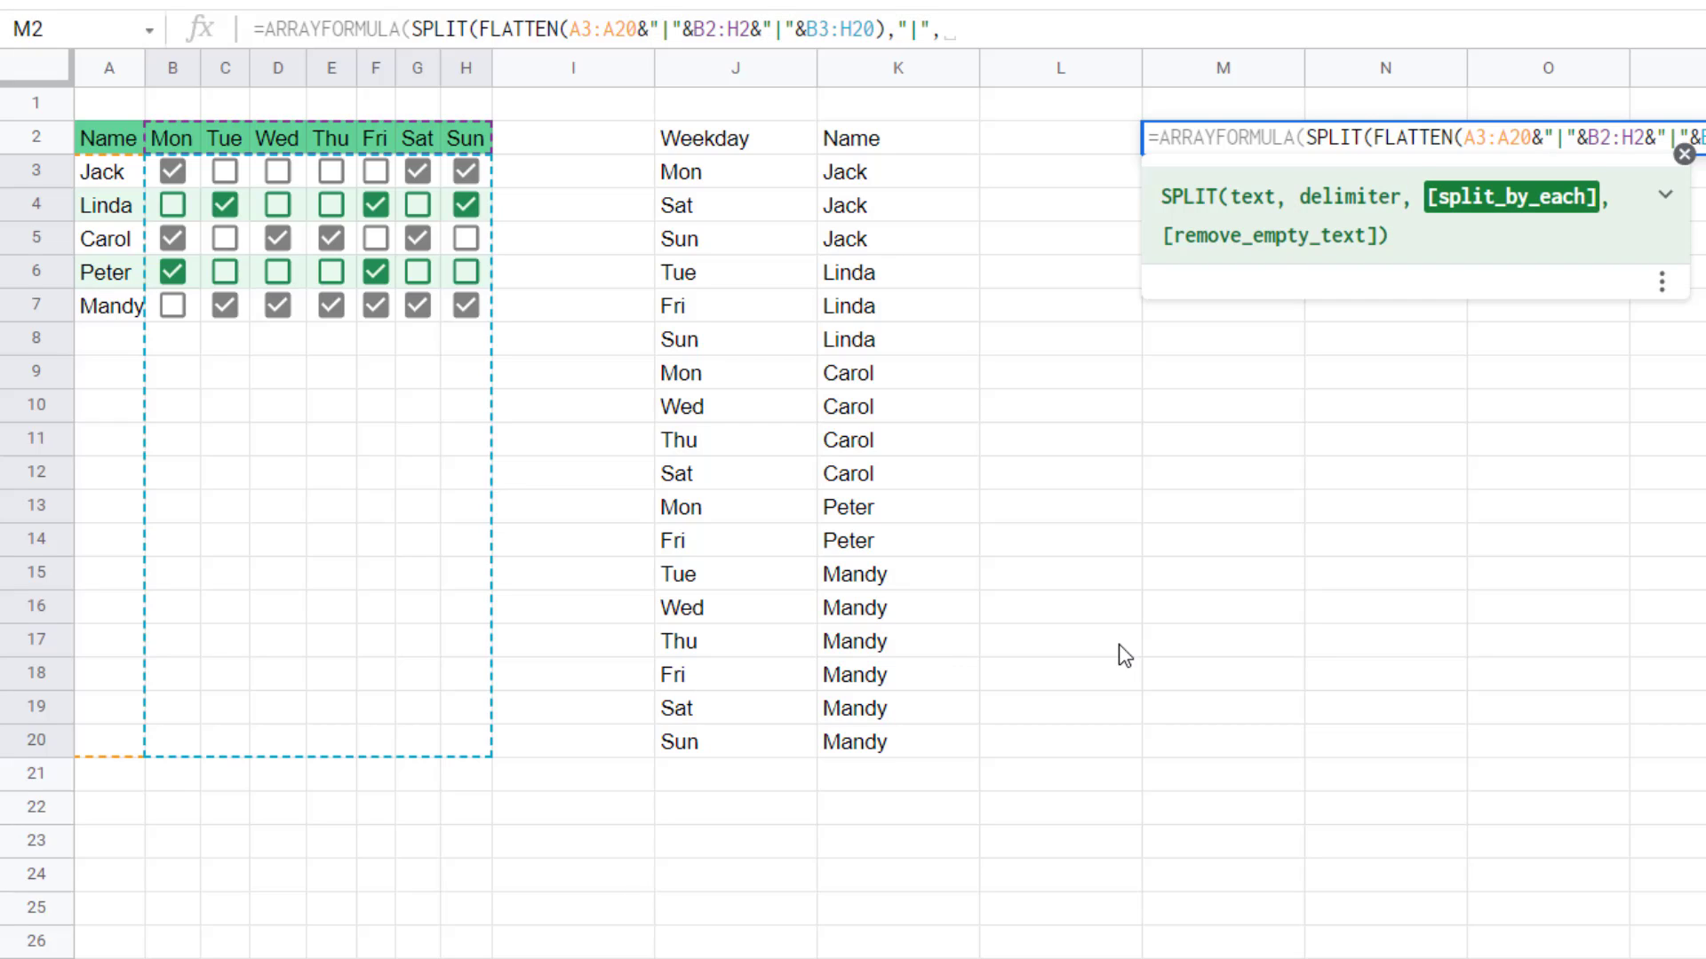
key(BackSpace)
text())
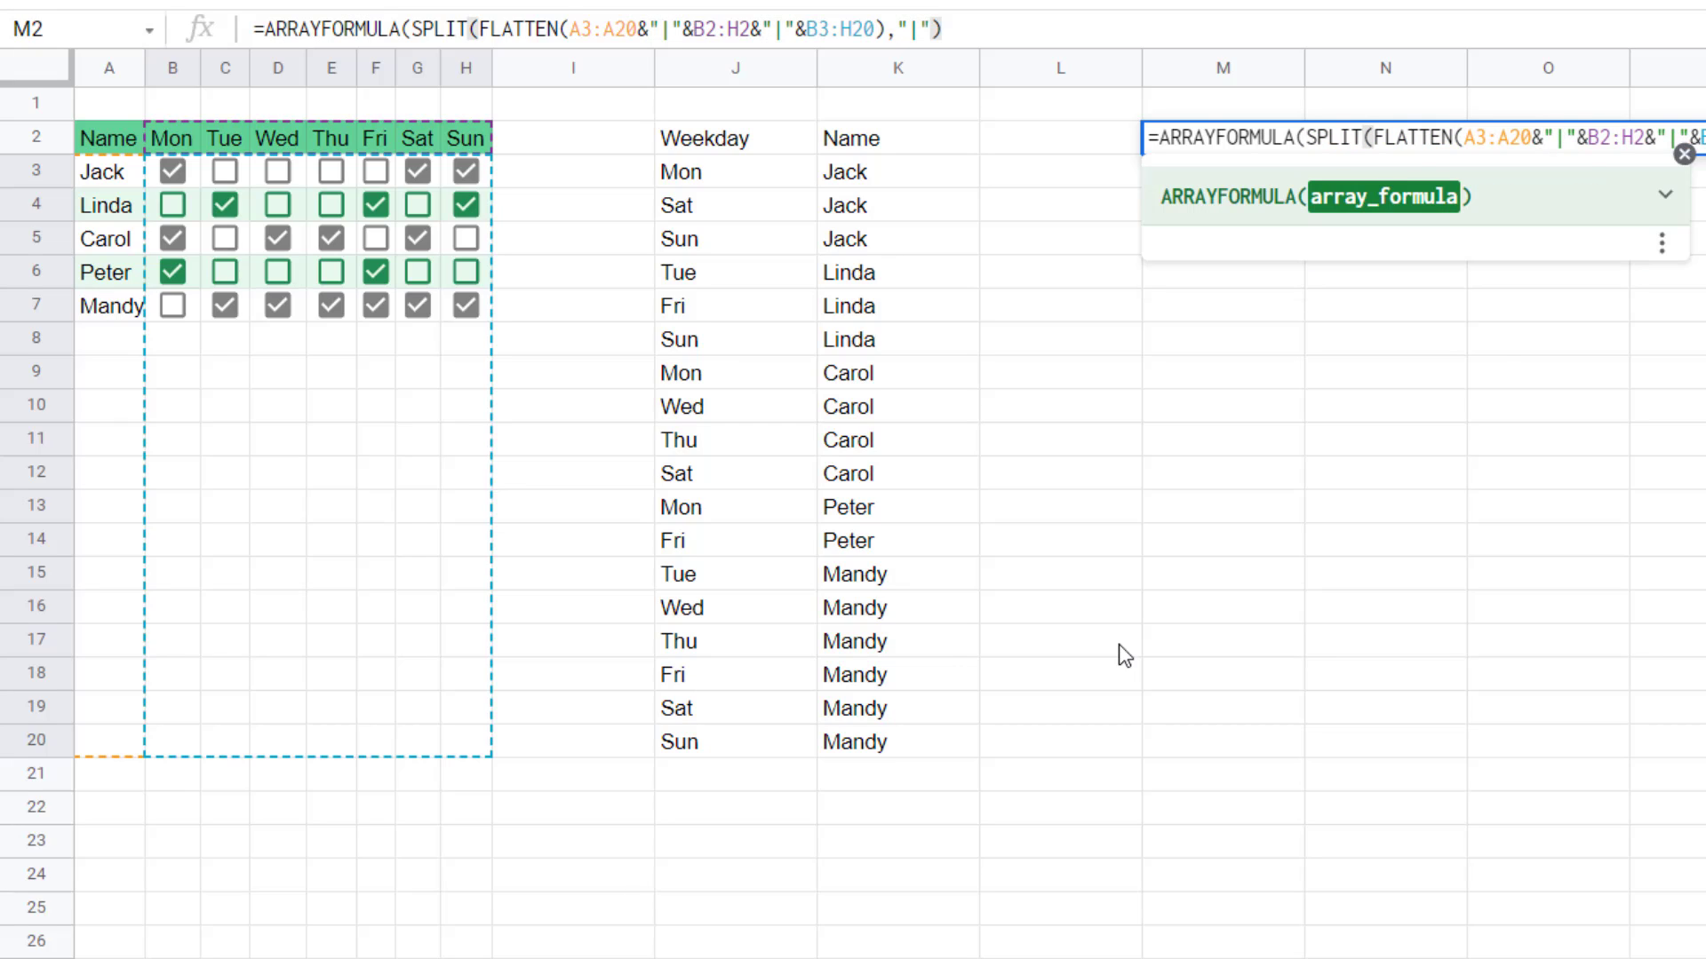
text())
key(Return)
key(Up)
key(Right)
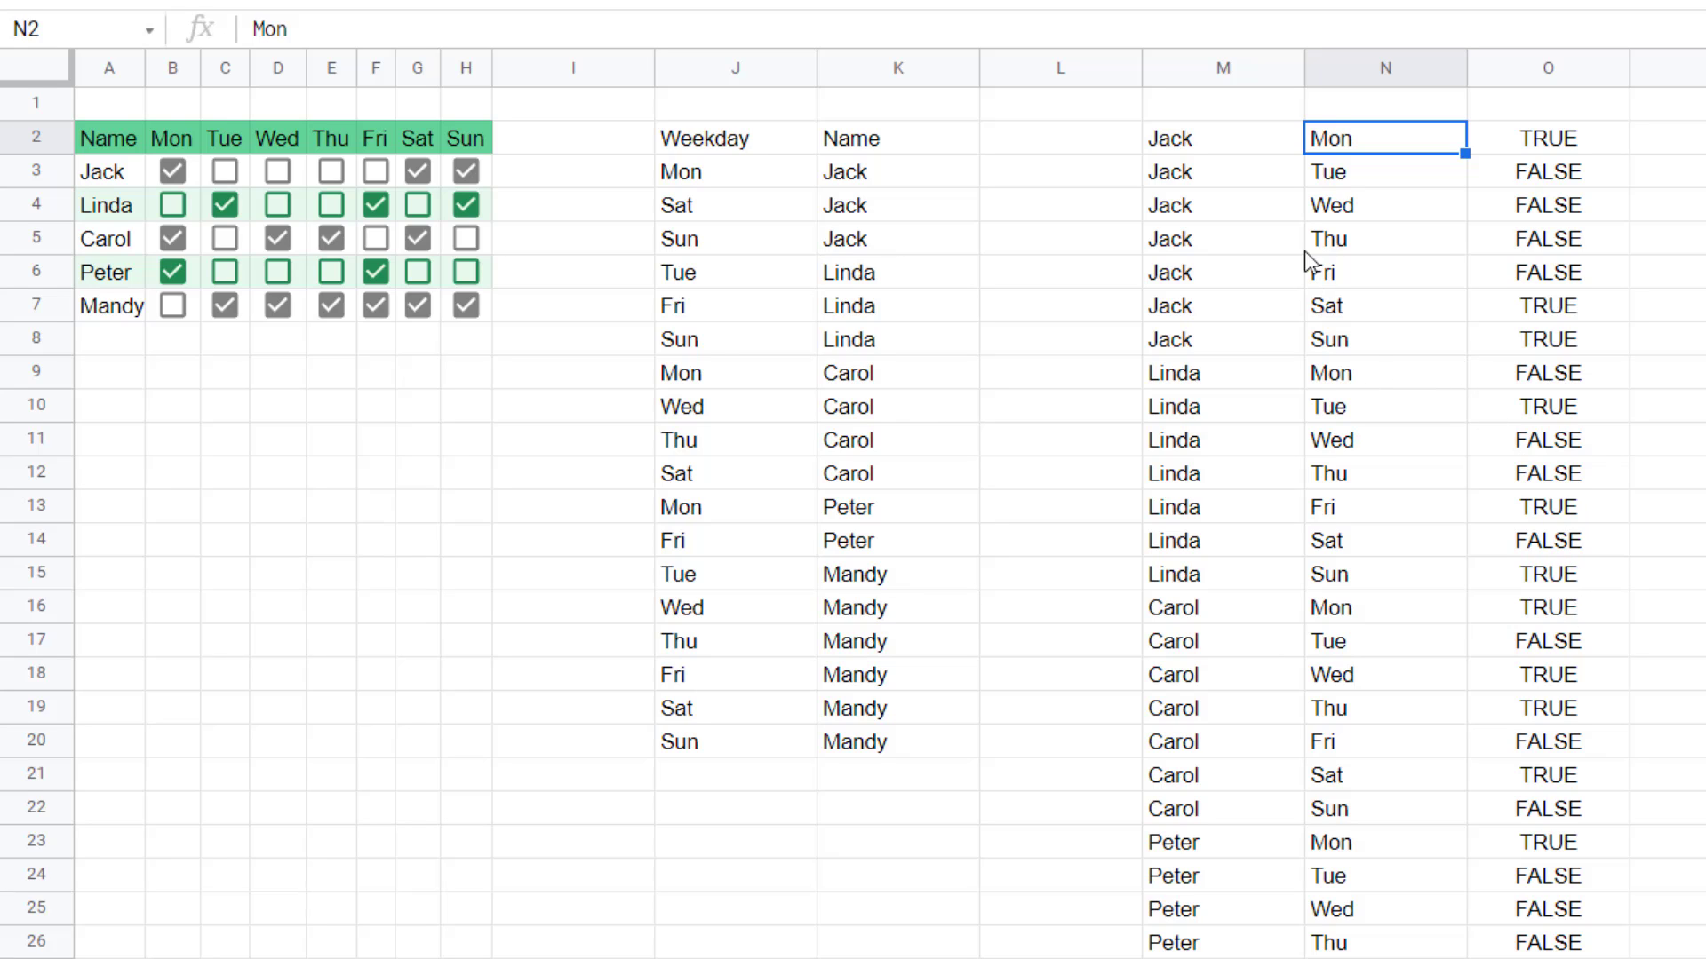
scroll(1363, 442, down, 10)
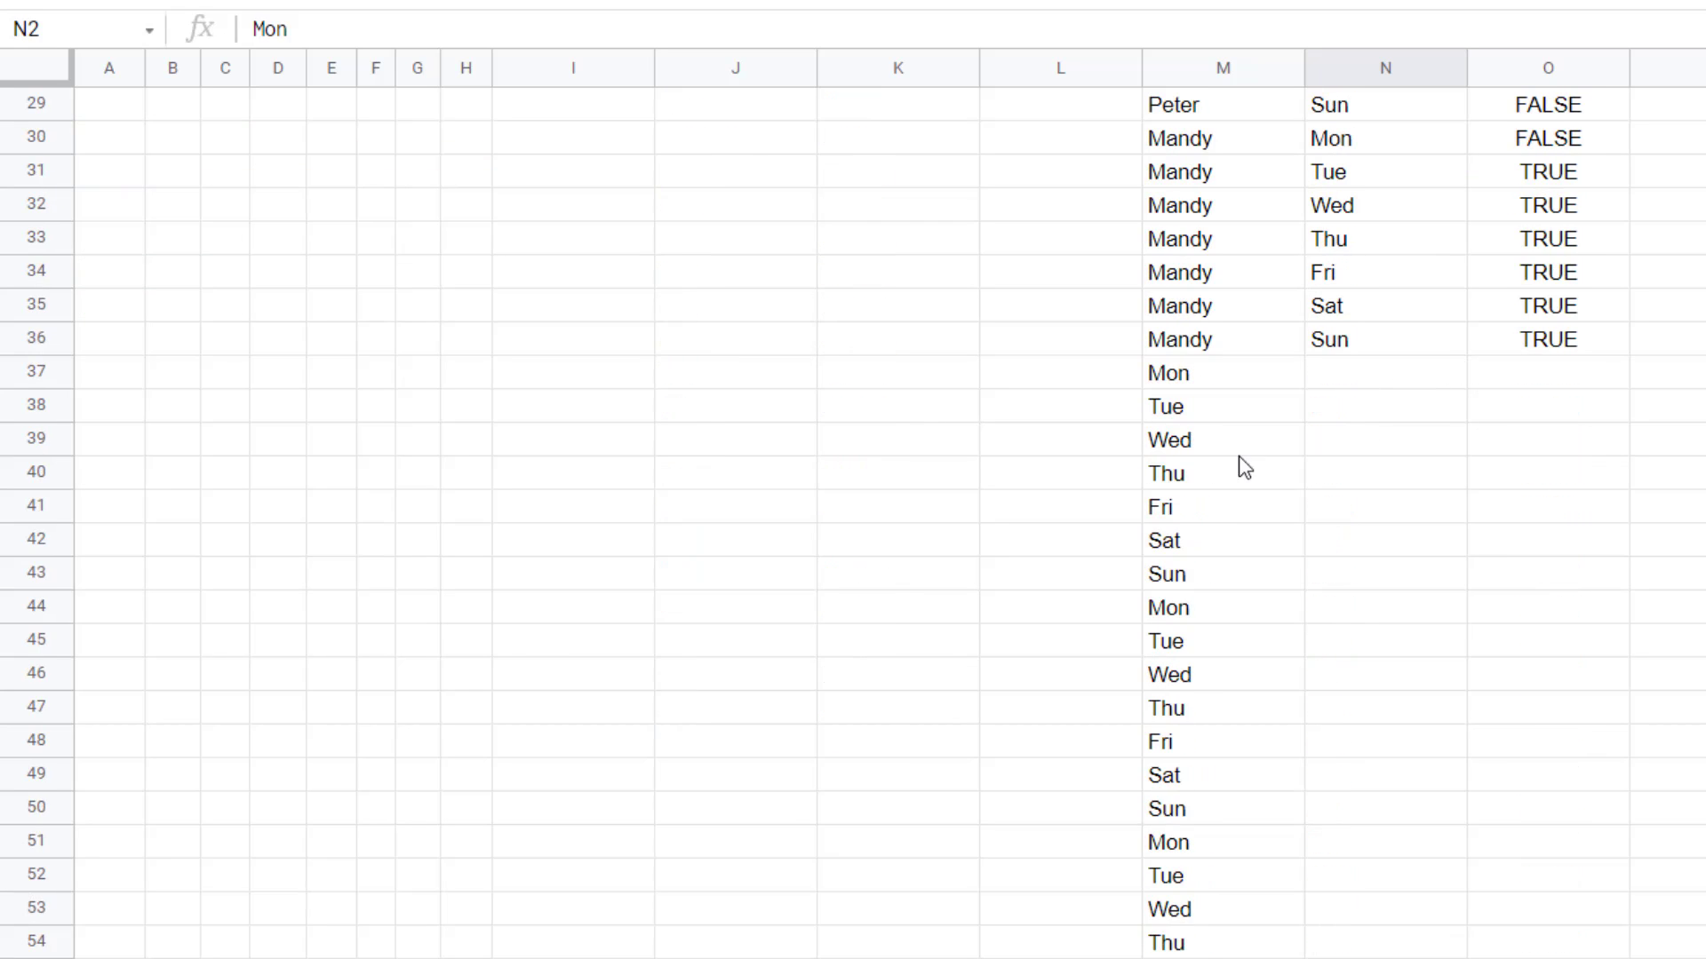
drag(1216, 368, 1224, 942)
scroll(711, 689, up, 10)
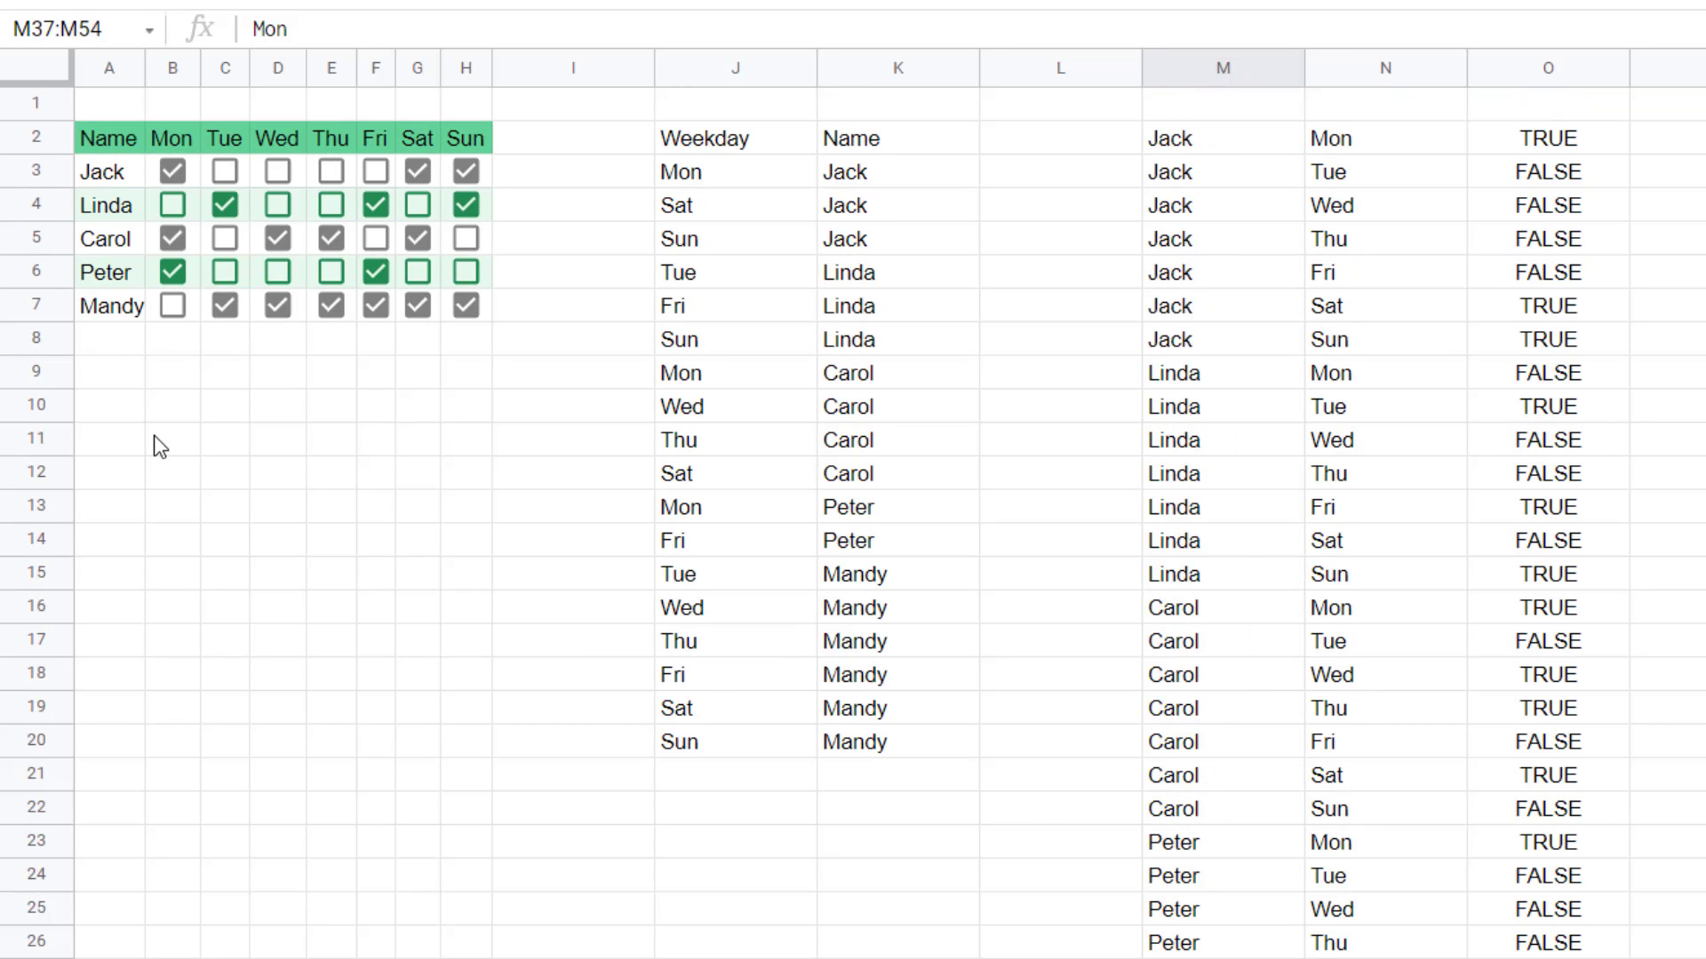
scroll(1233, 469, down, 1)
scroll(1229, 457, down, 5)
scroll(1229, 457, up, 7)
Add David in A8 and fill B7:F8 down with Ctrl+D to tick his Tue–Fri boxes.
click(103, 339)
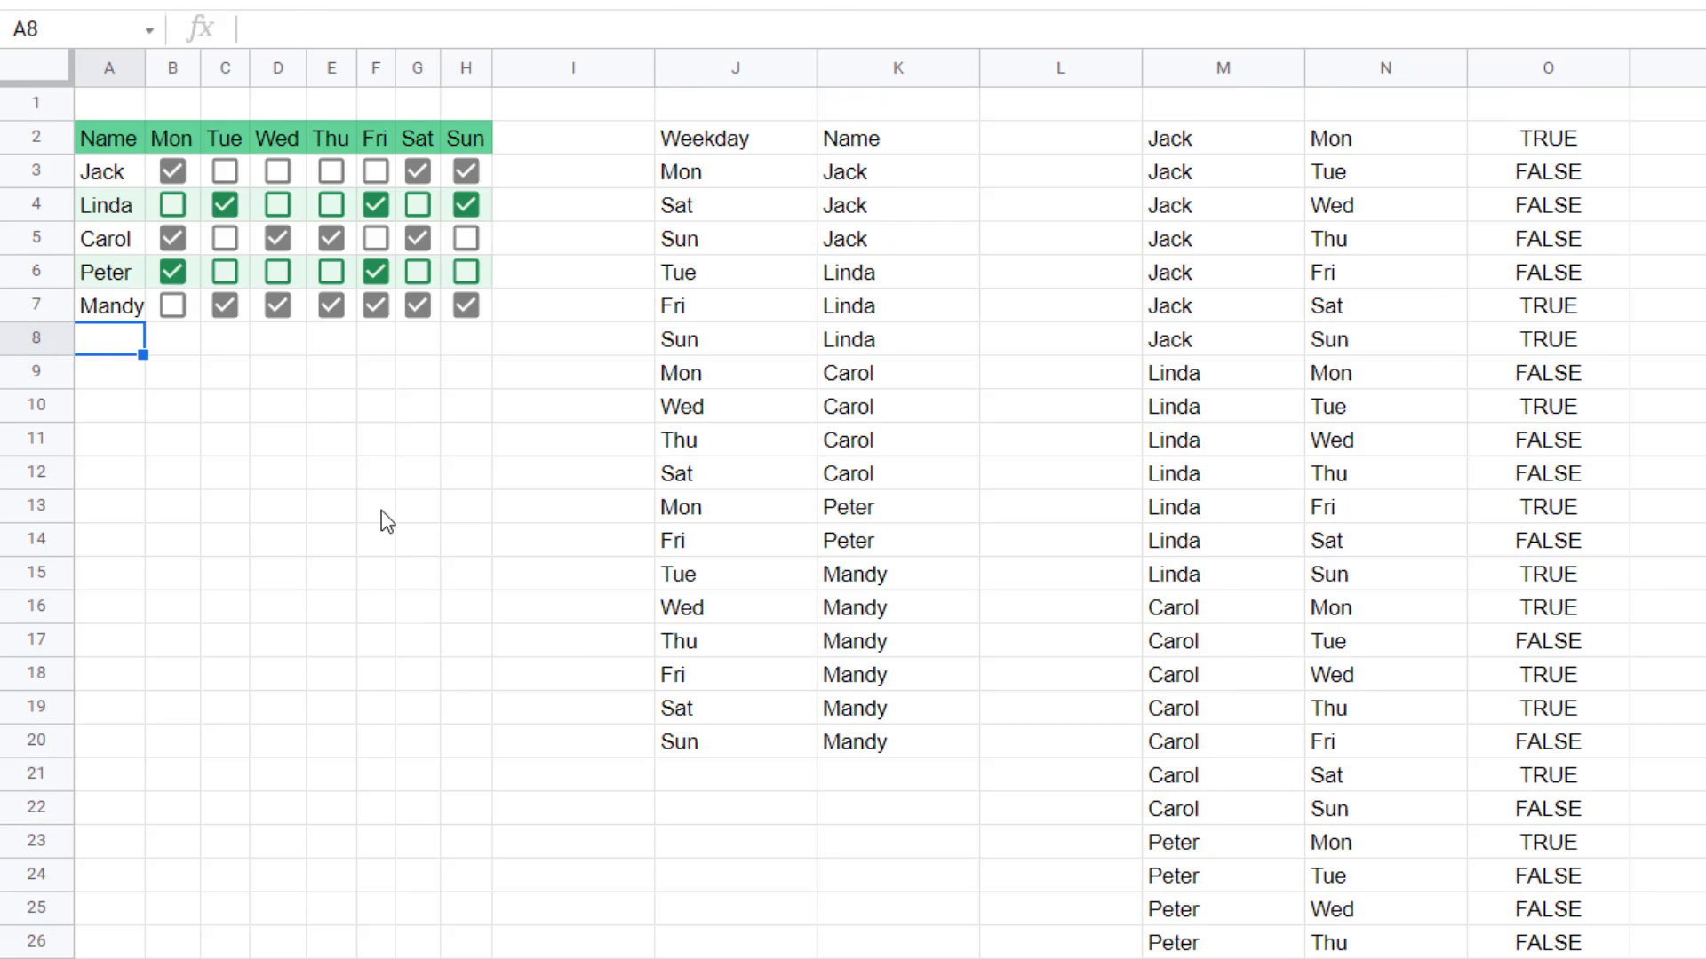
text(David)
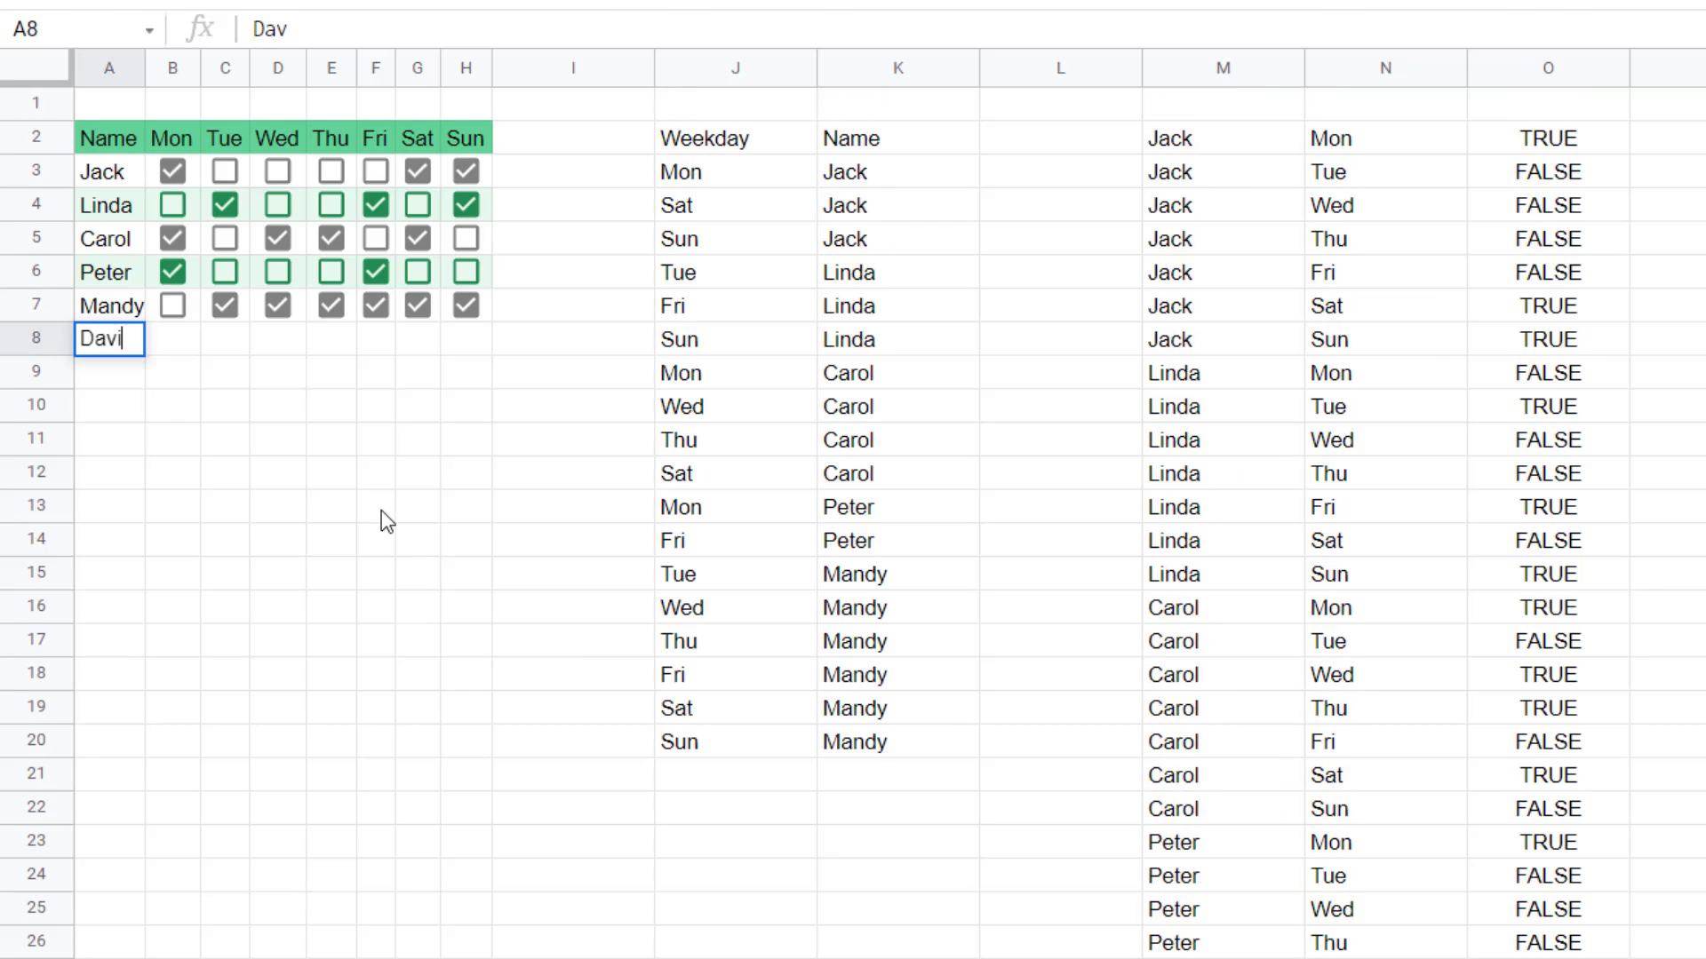
key(Tab)
key(Tab)
key(Up)
key(Left)
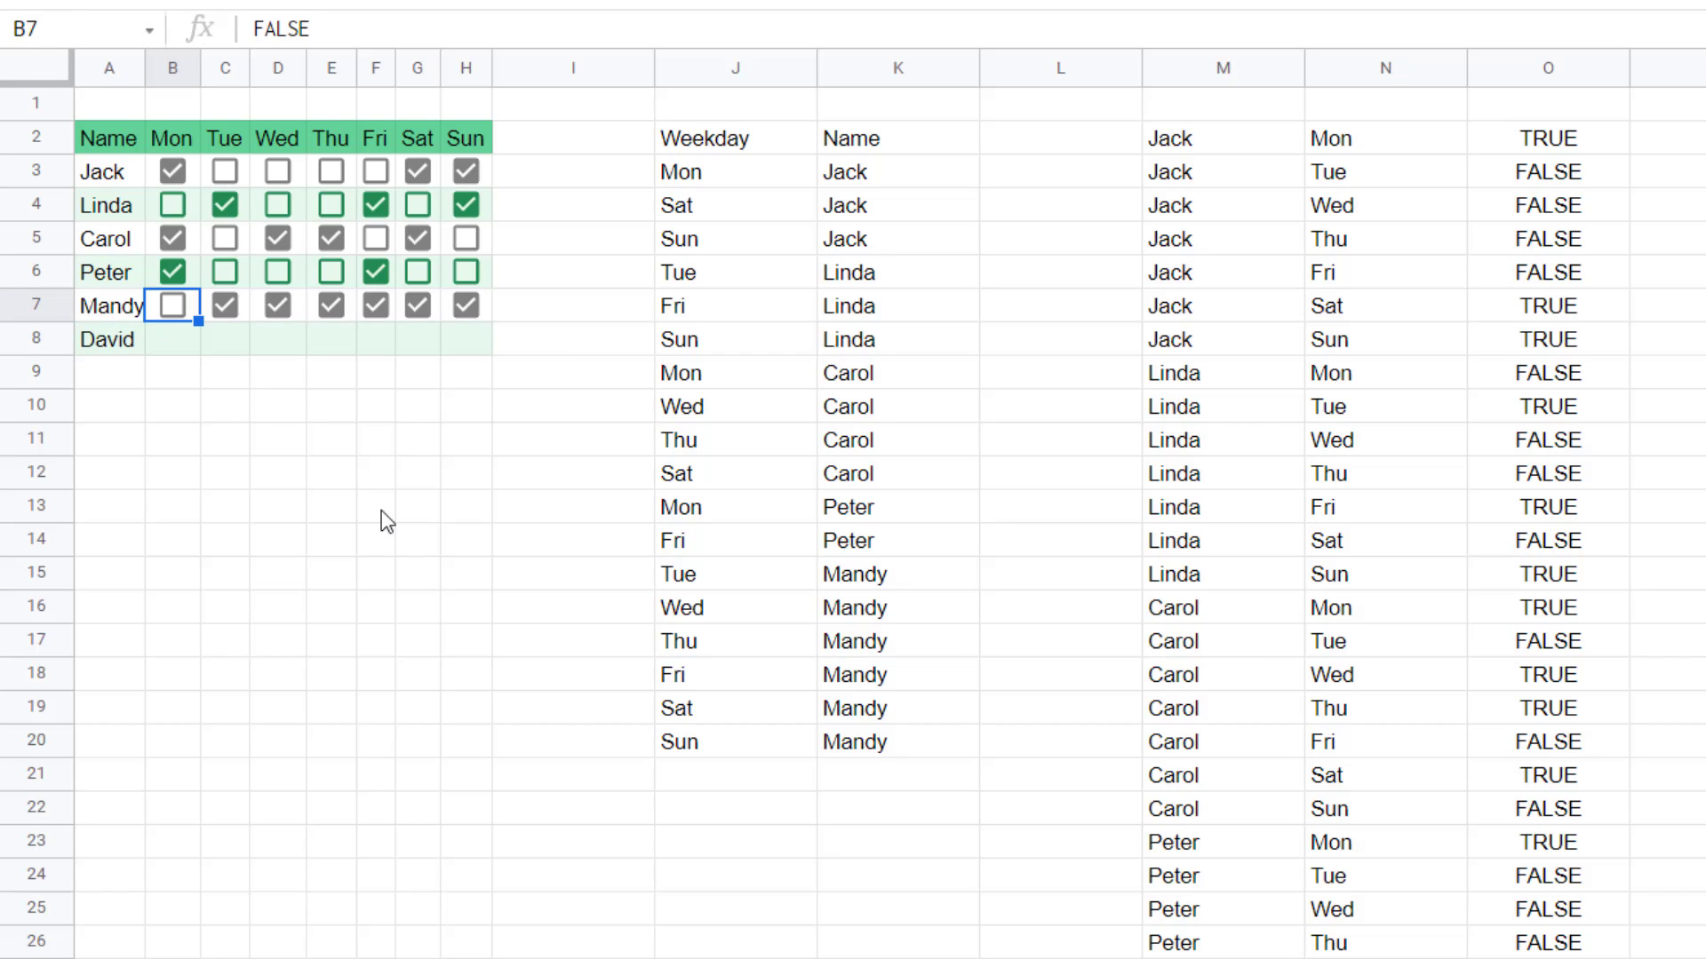
key(shift+Down)
key(shift+Right)
key(shift+Right)
key(shift+Right)
key(shift+Right)
key(ctrl+d)
key(Right)
key(Right)
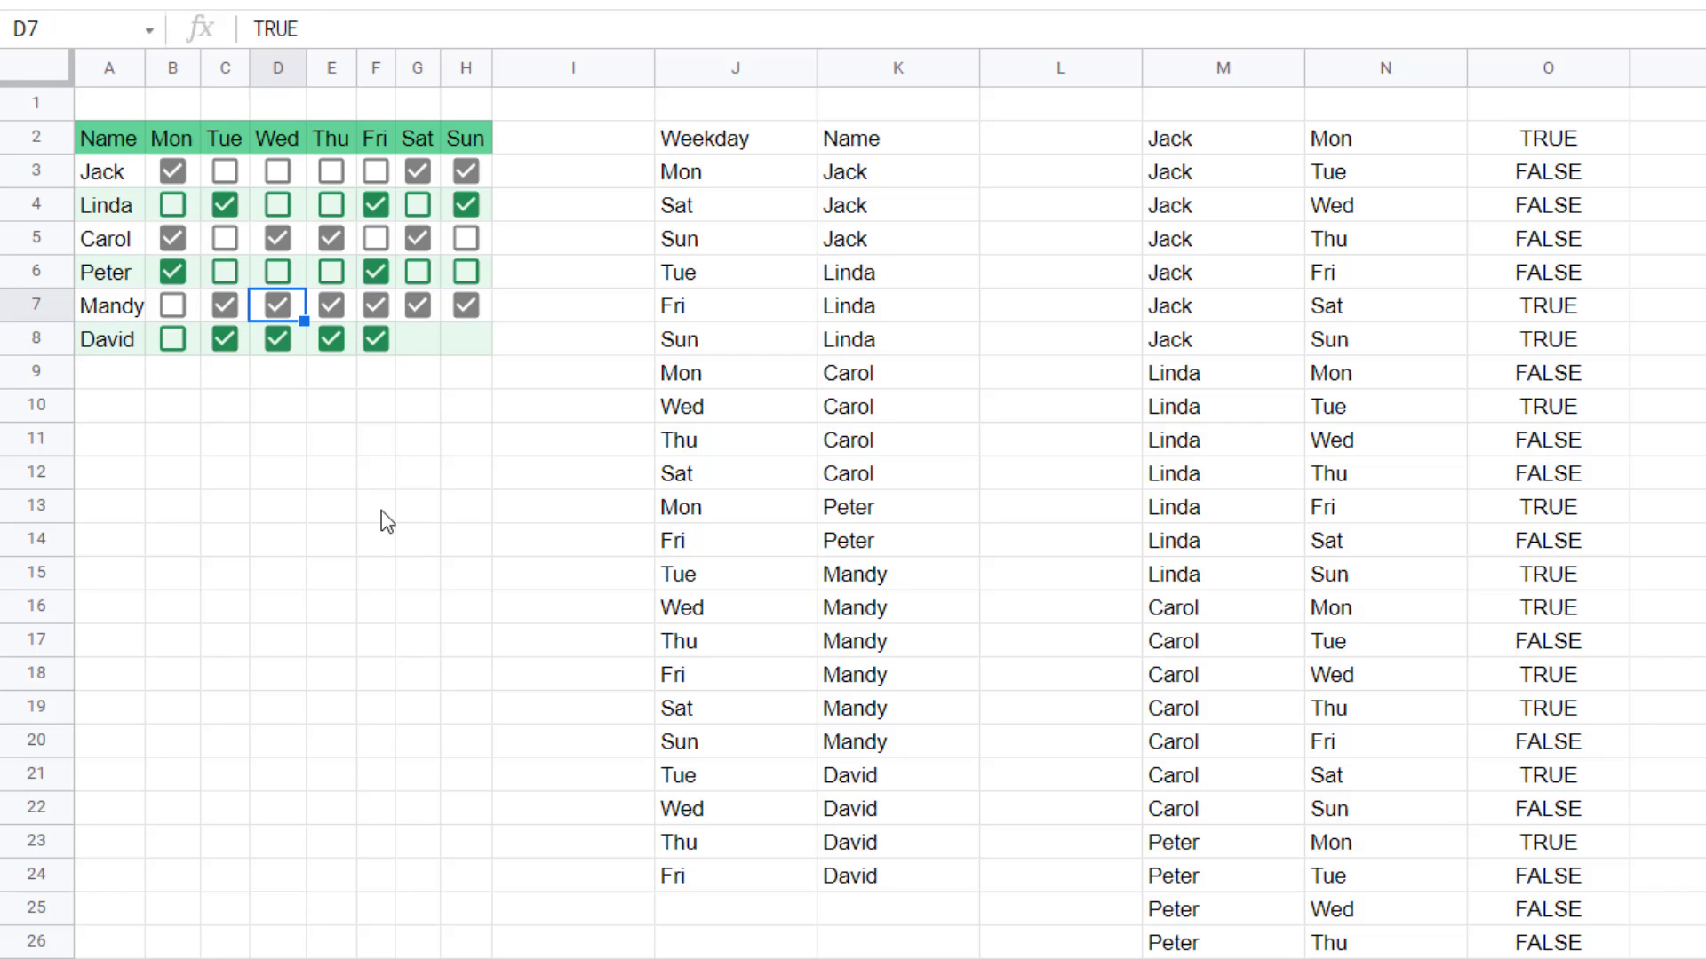
Review David's new rows in the unpivoted lists, including his unticked Saturday and Sunday entries.
scroll(1404, 716, down, 7)
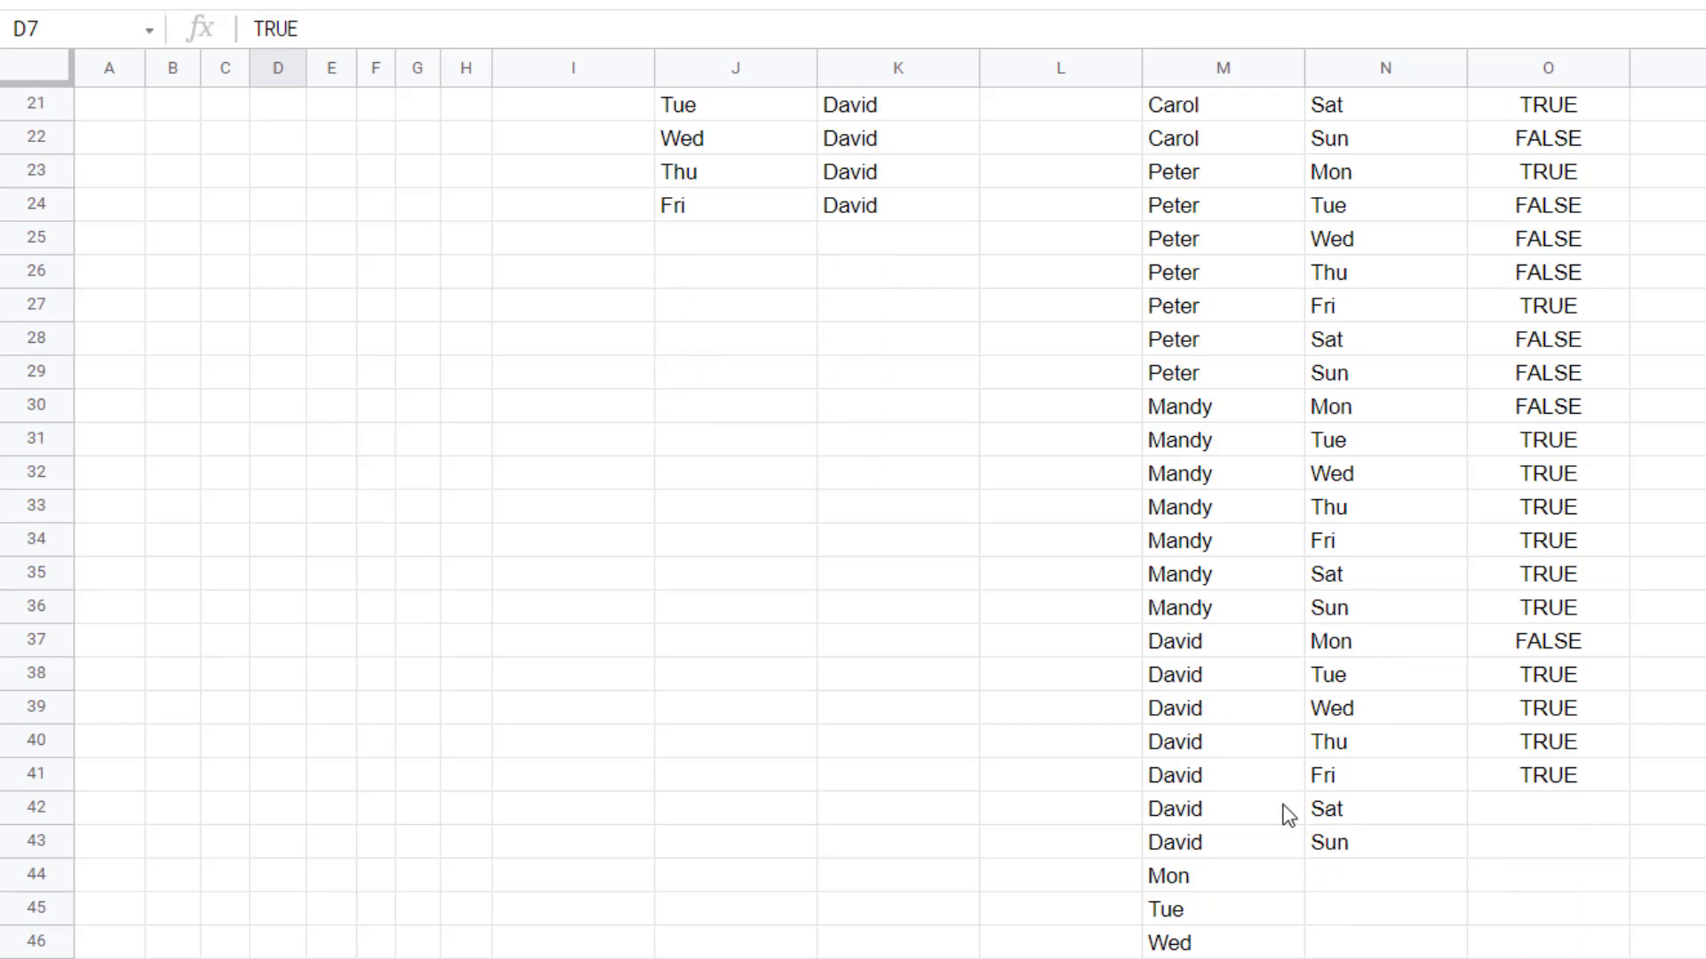
scroll(1425, 886, down, 2)
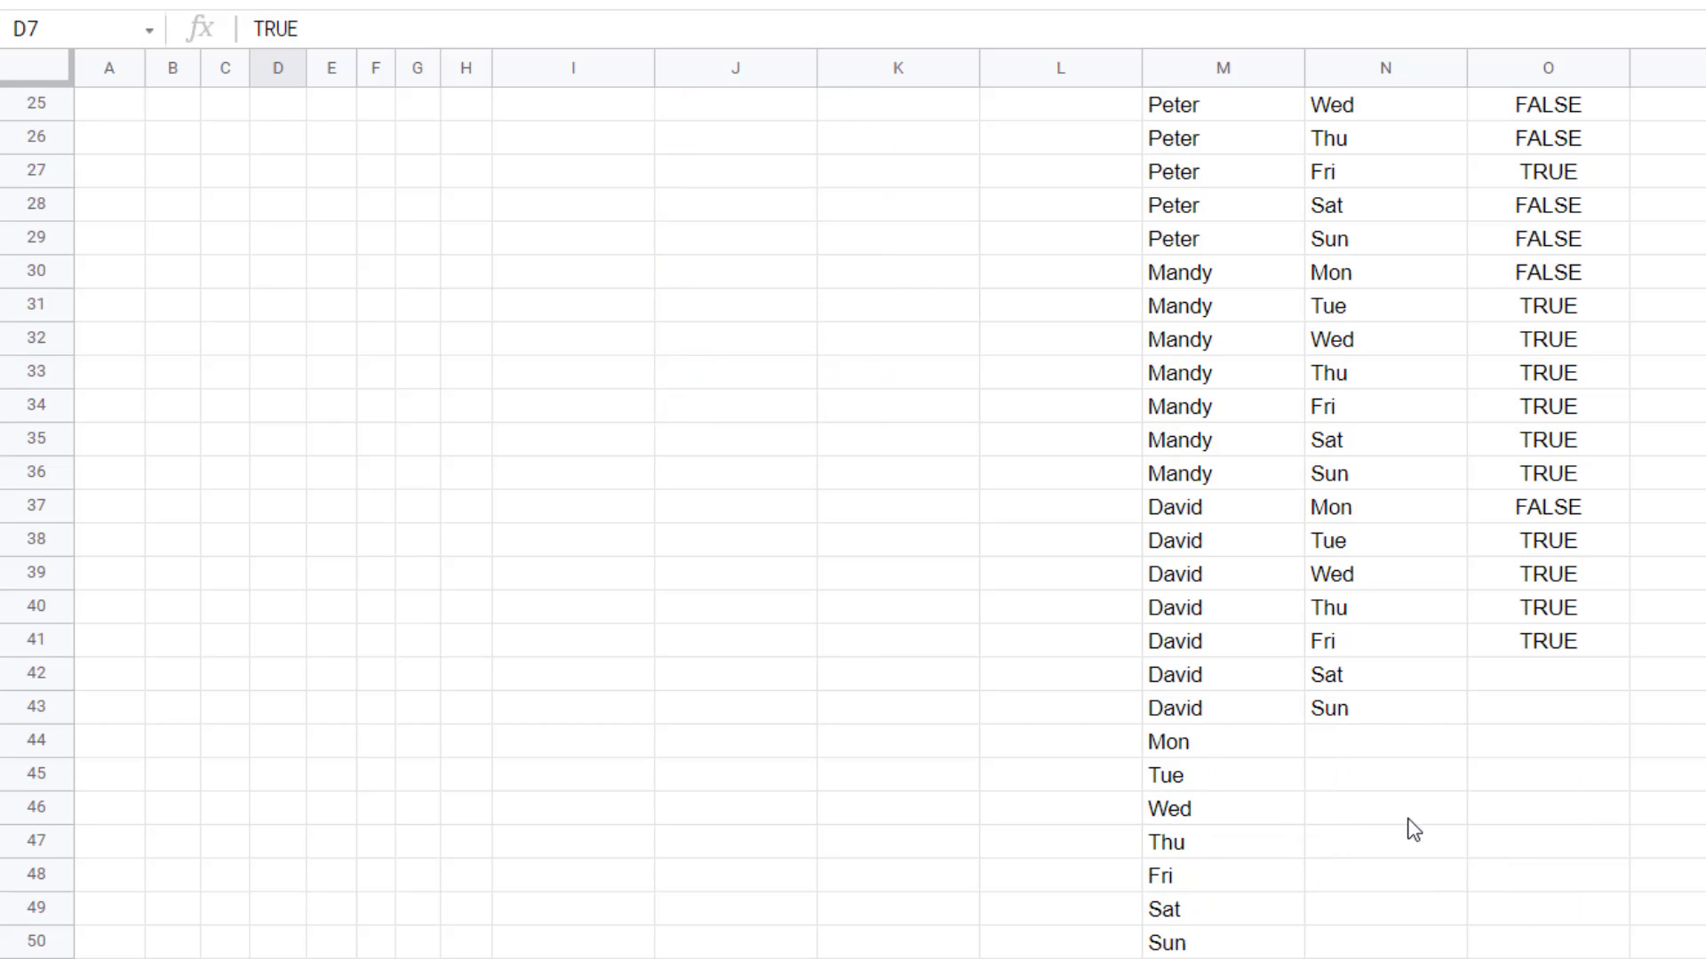
click(1436, 685)
key(shift+Down)
key(shift+Right)
click(1351, 756)
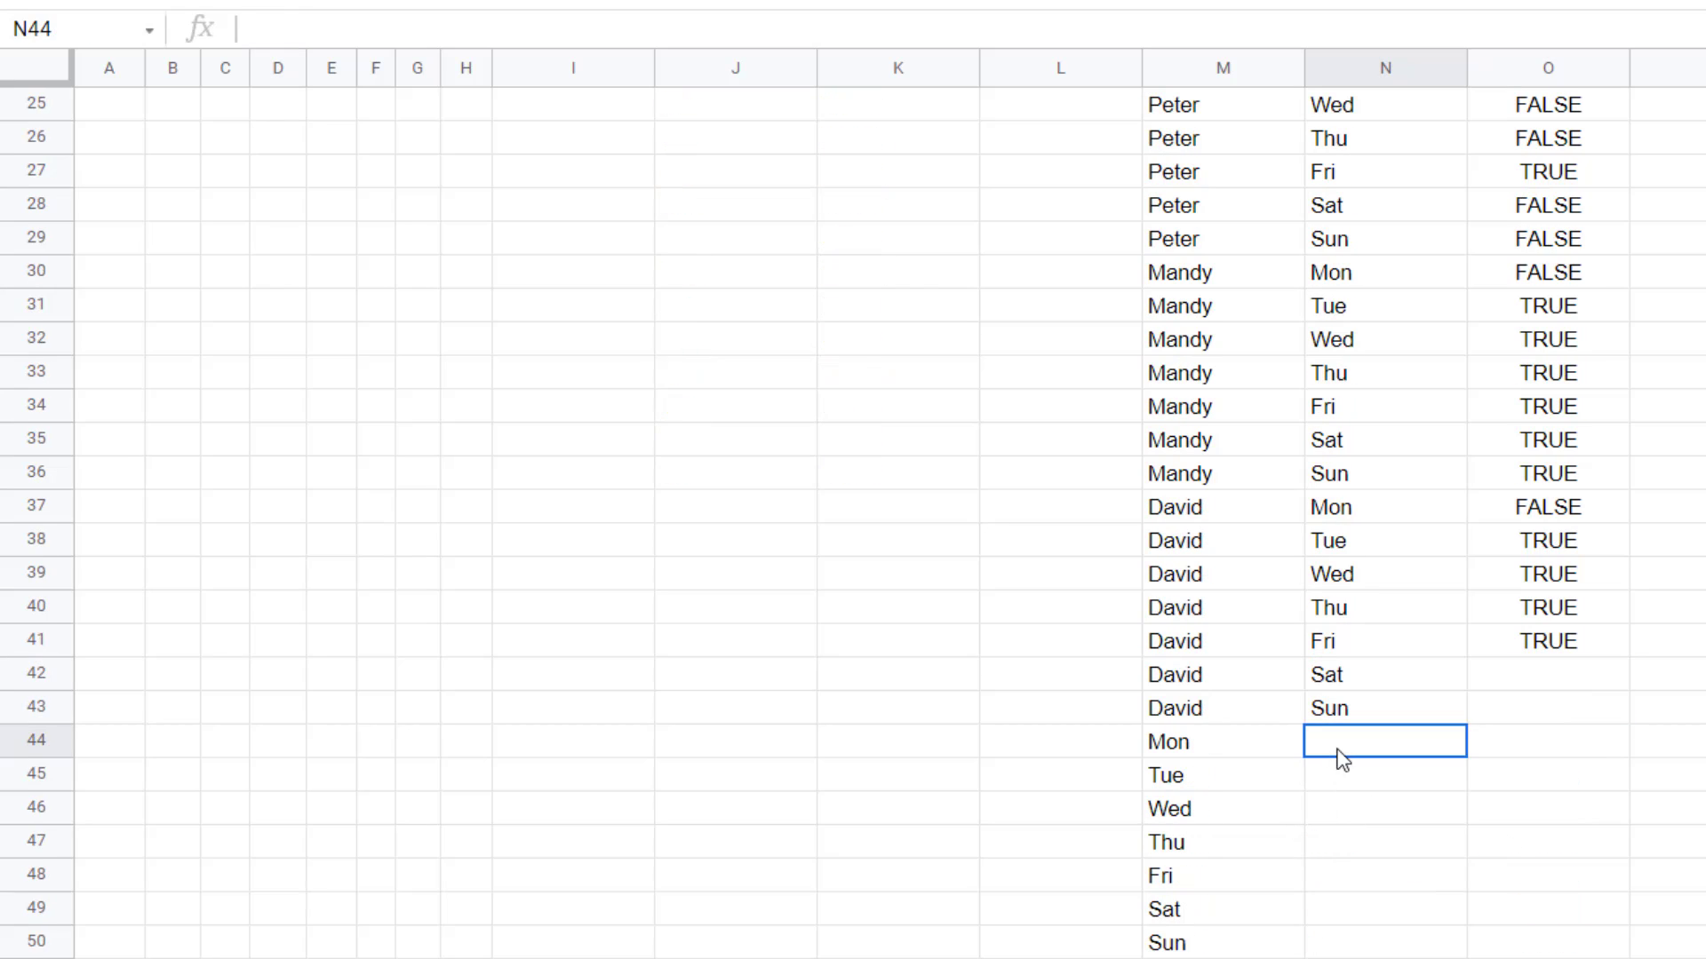
key(shift+Right)
key(ctrl+shift+Down)
scroll(1307, 784, up, 8)
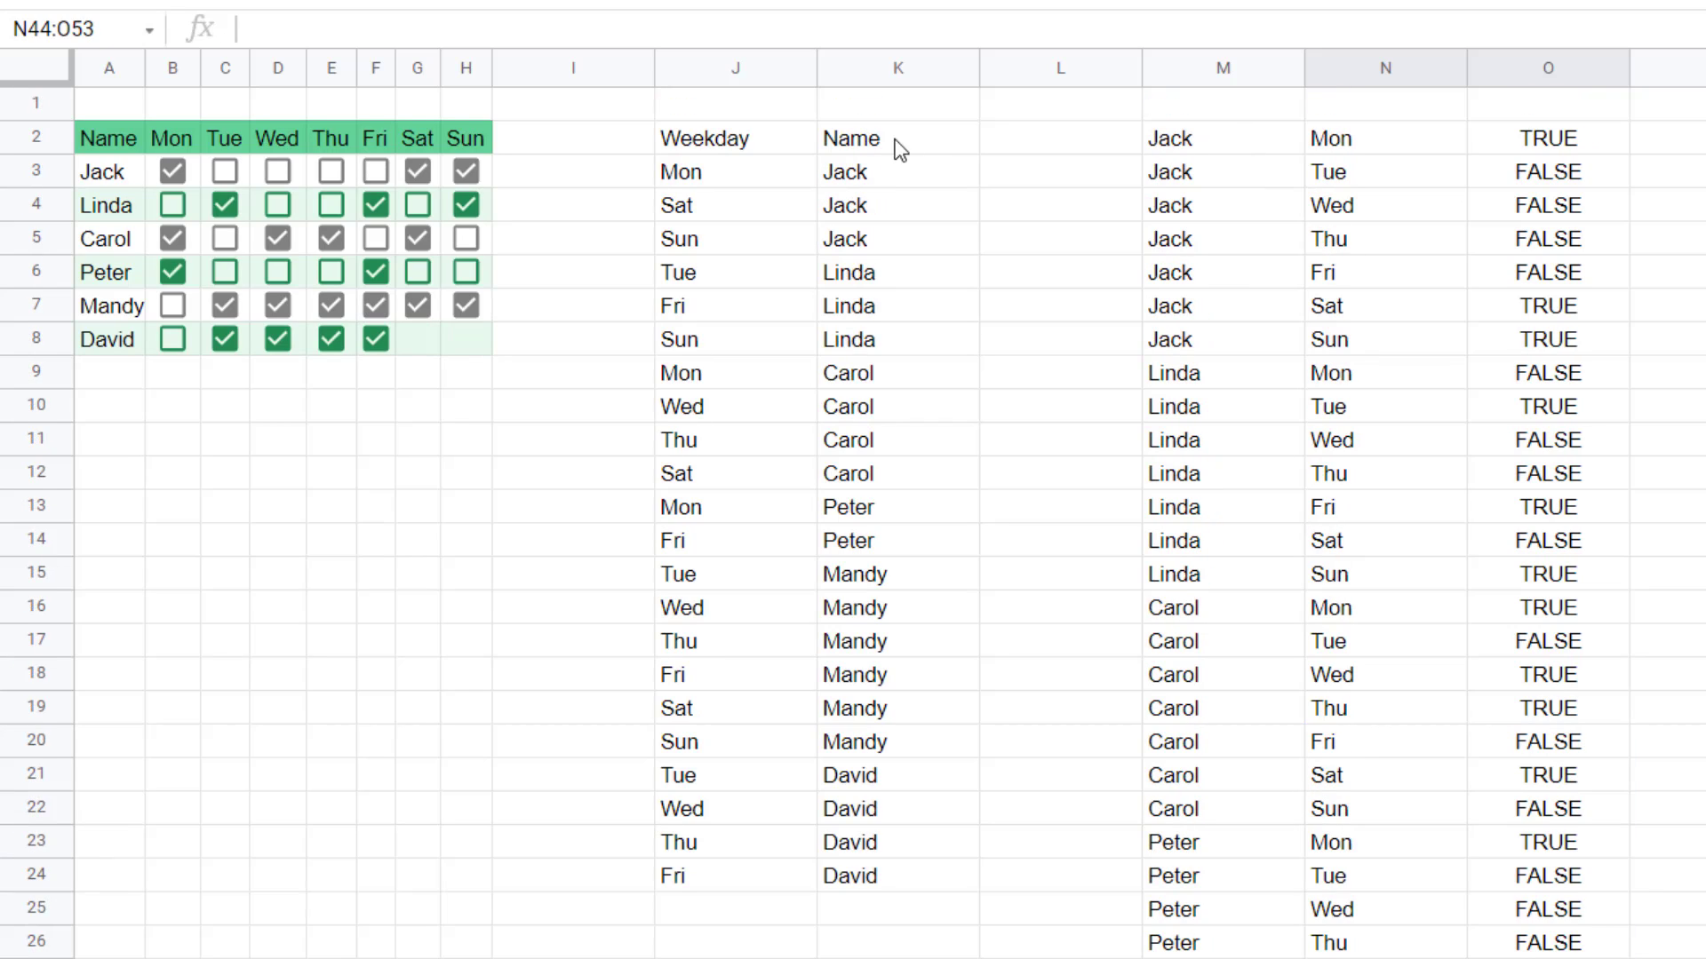
Wrap M2's formula in QUERY with "Select Col1, Col2" to keep only name and weekday.
click(738, 140)
click(1226, 151)
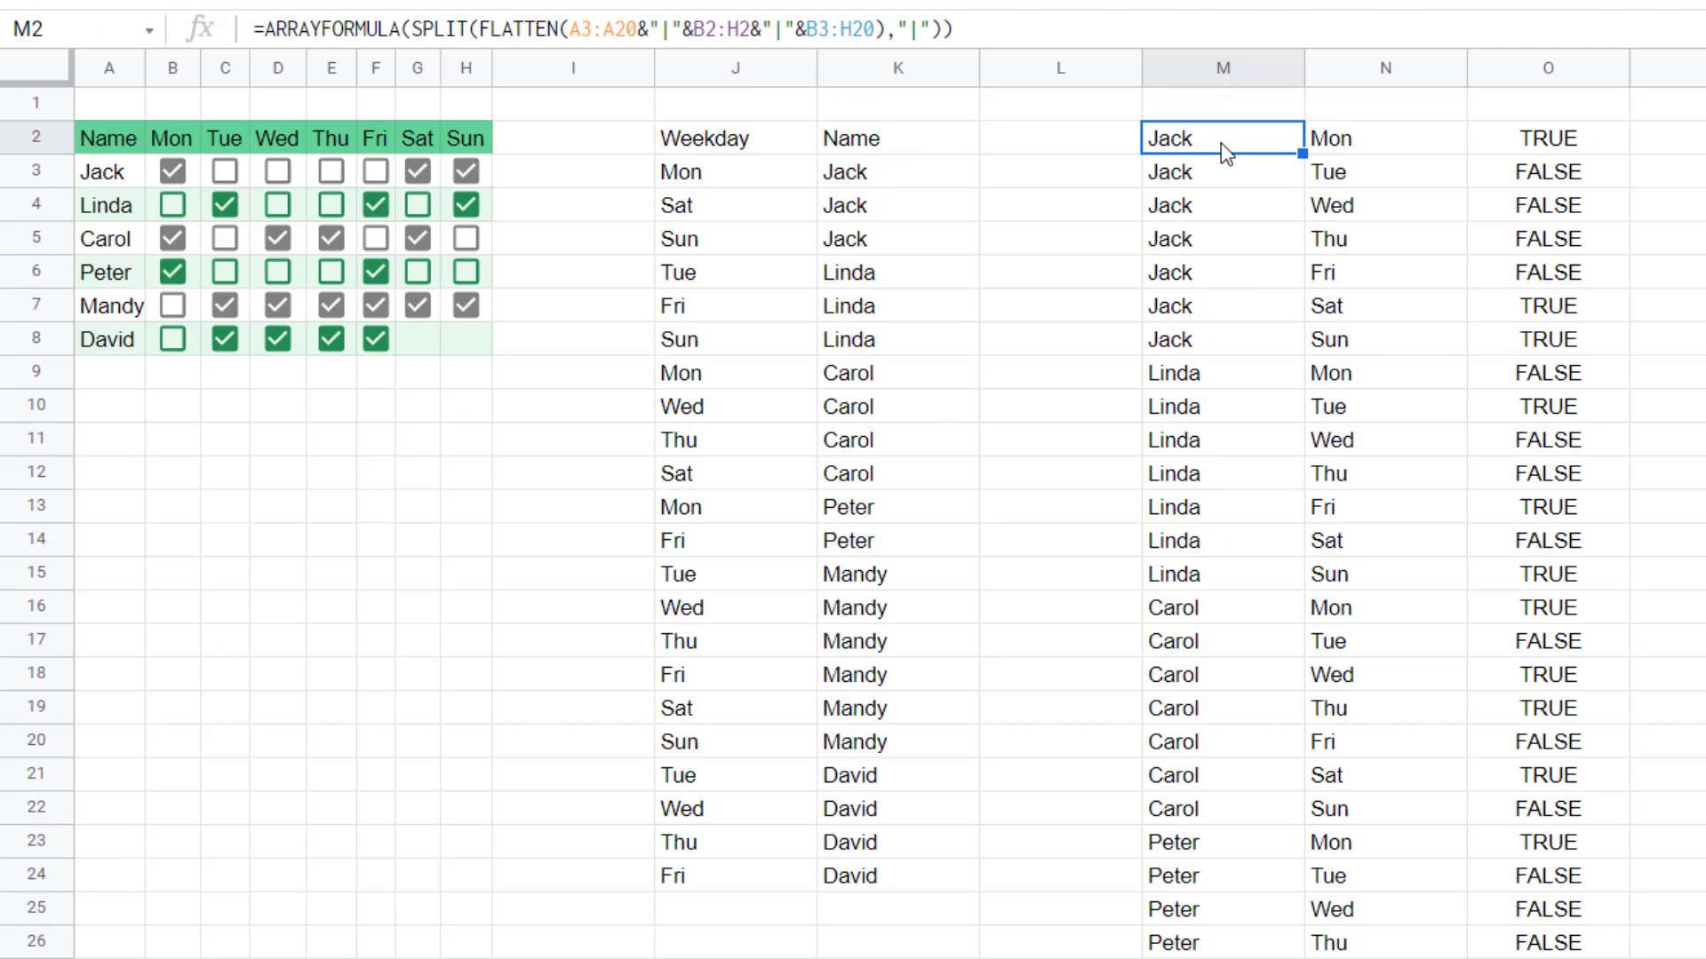
click(265, 30)
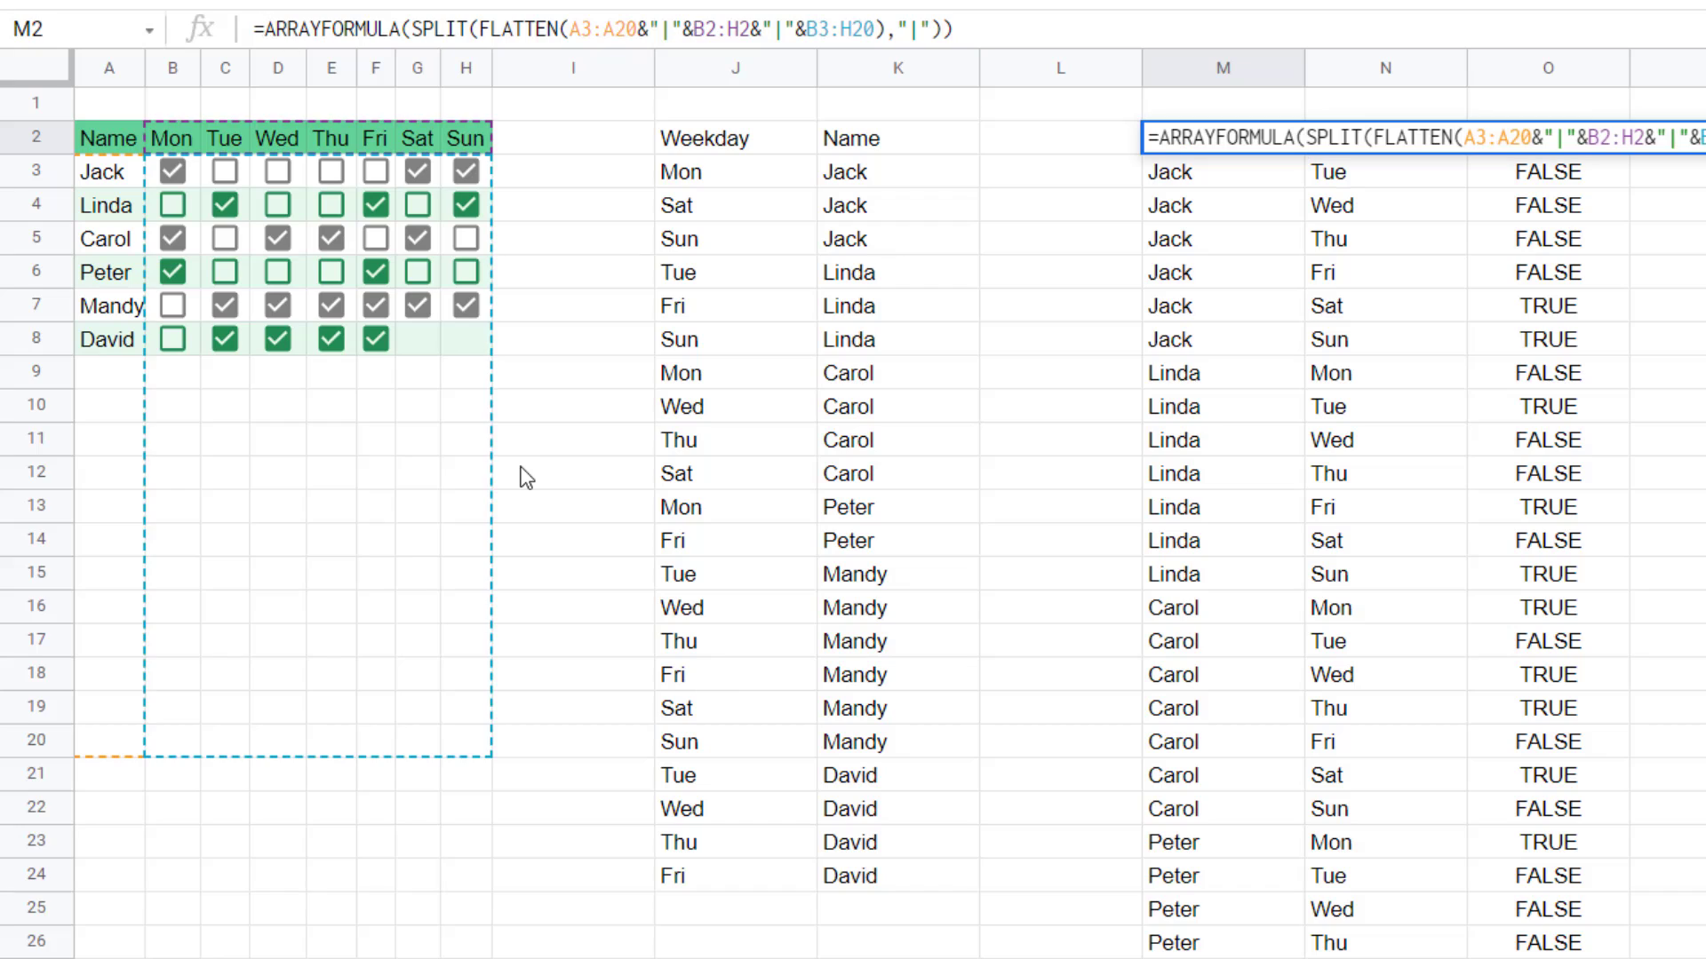
text(QUERY()
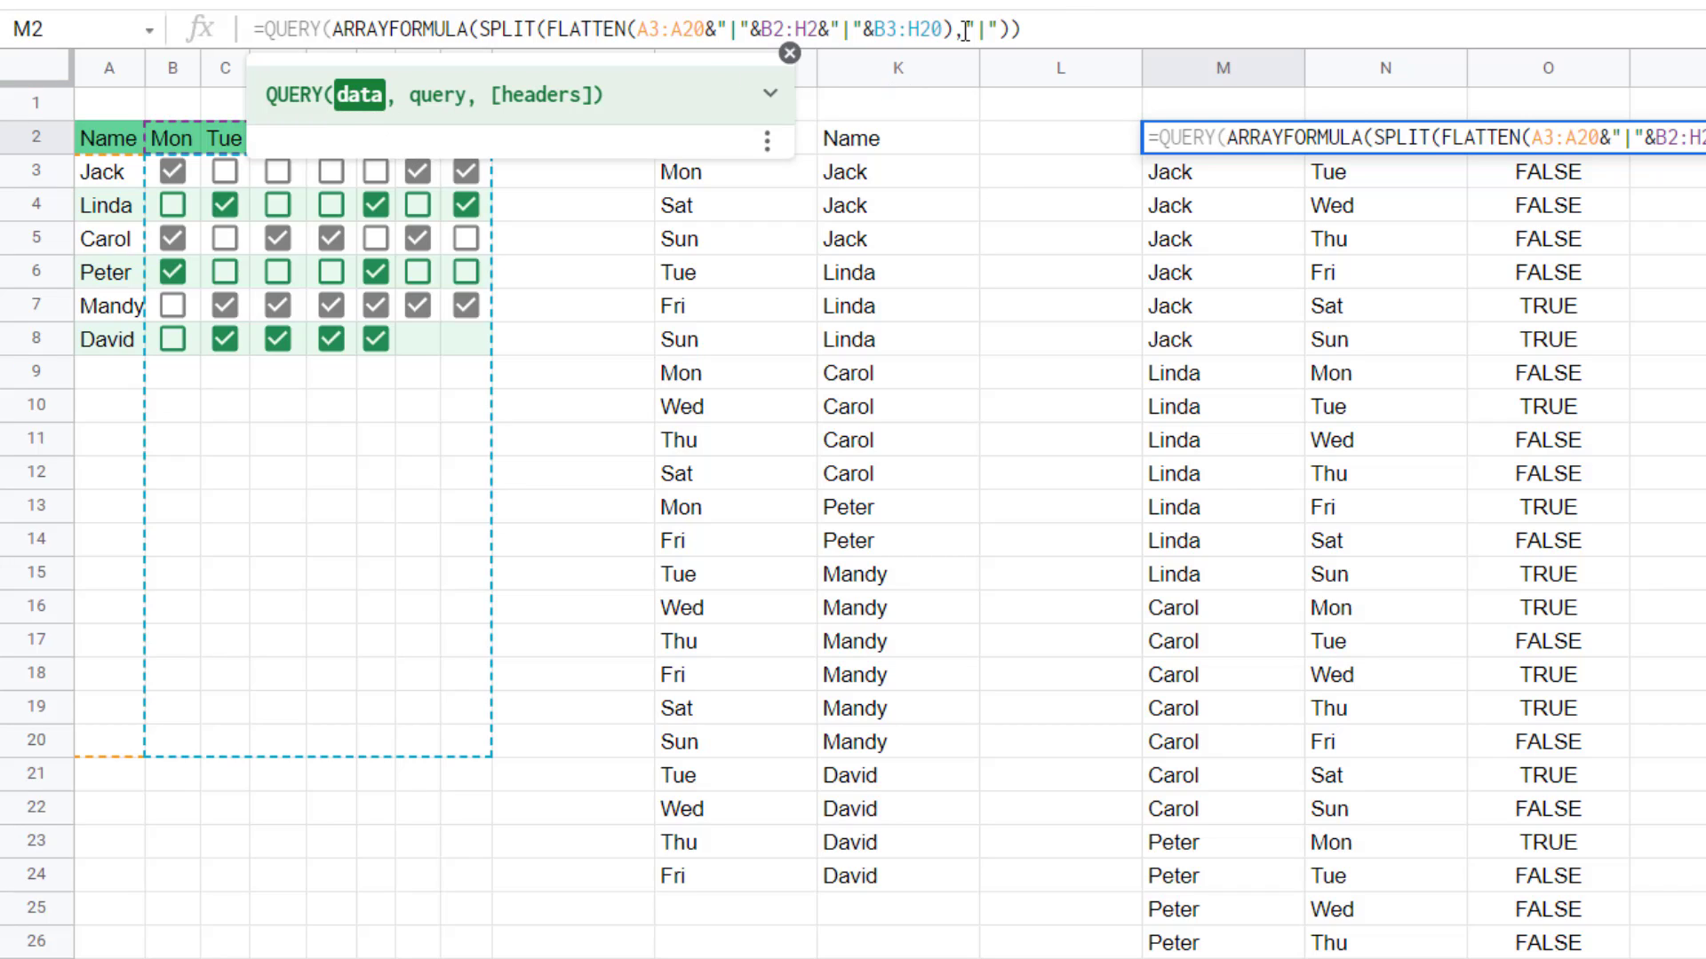
click(1078, 29)
text(,)
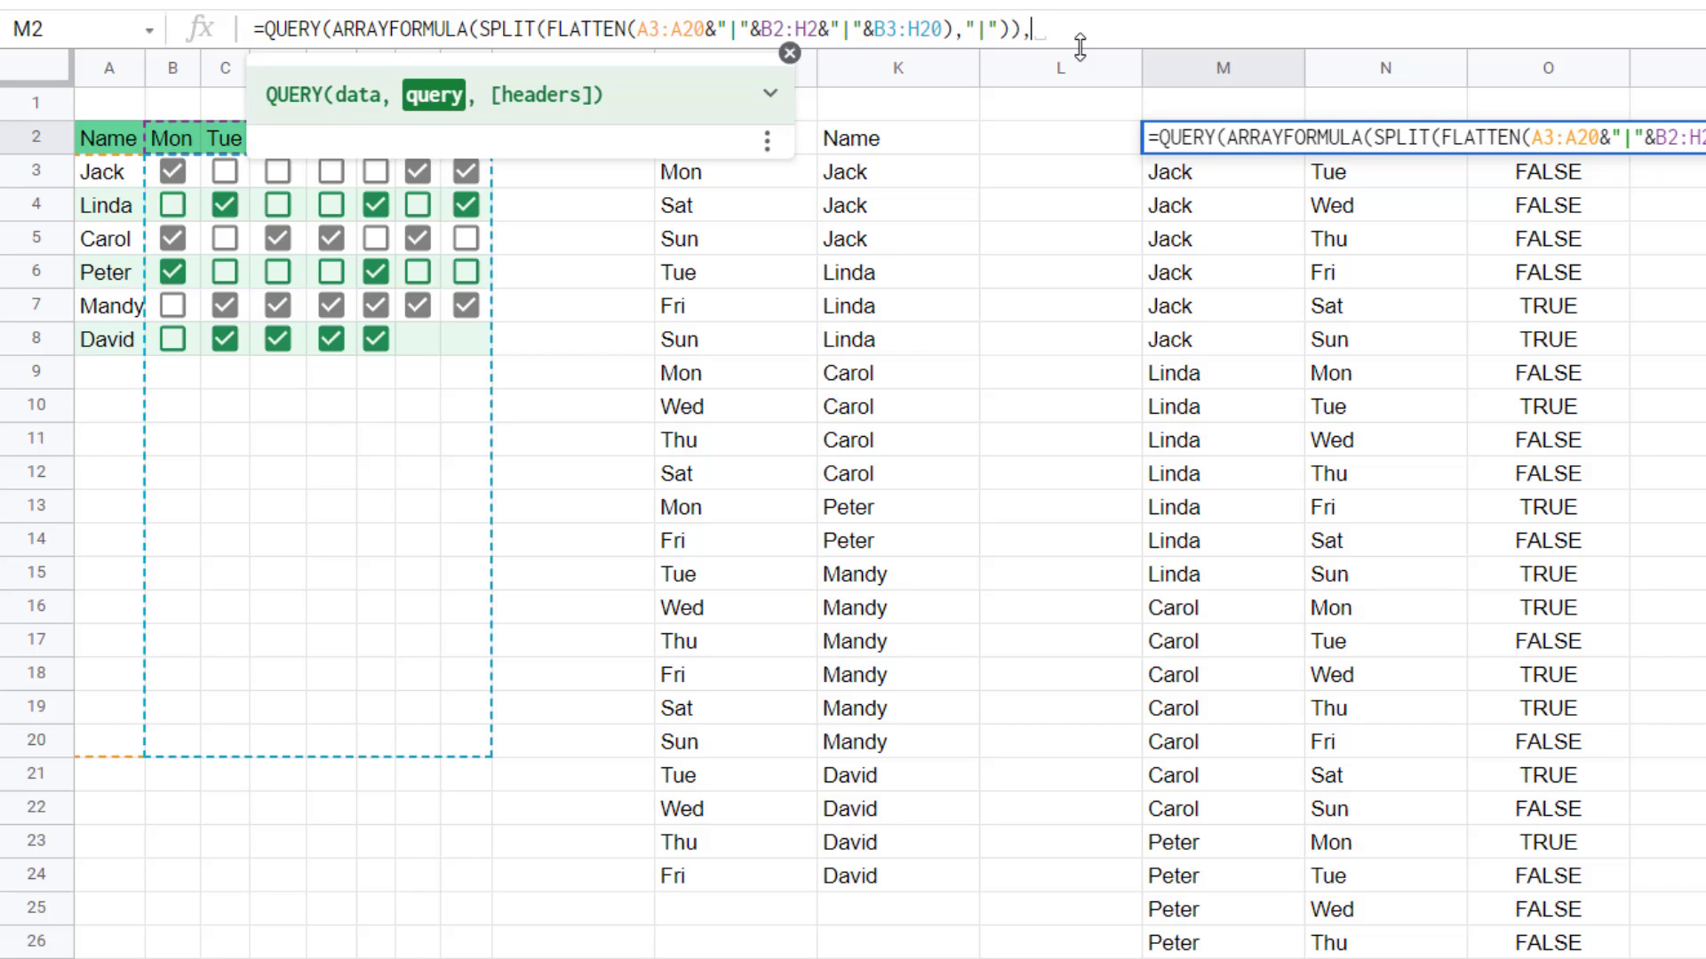
text(")
text(Select Col1, Col2)
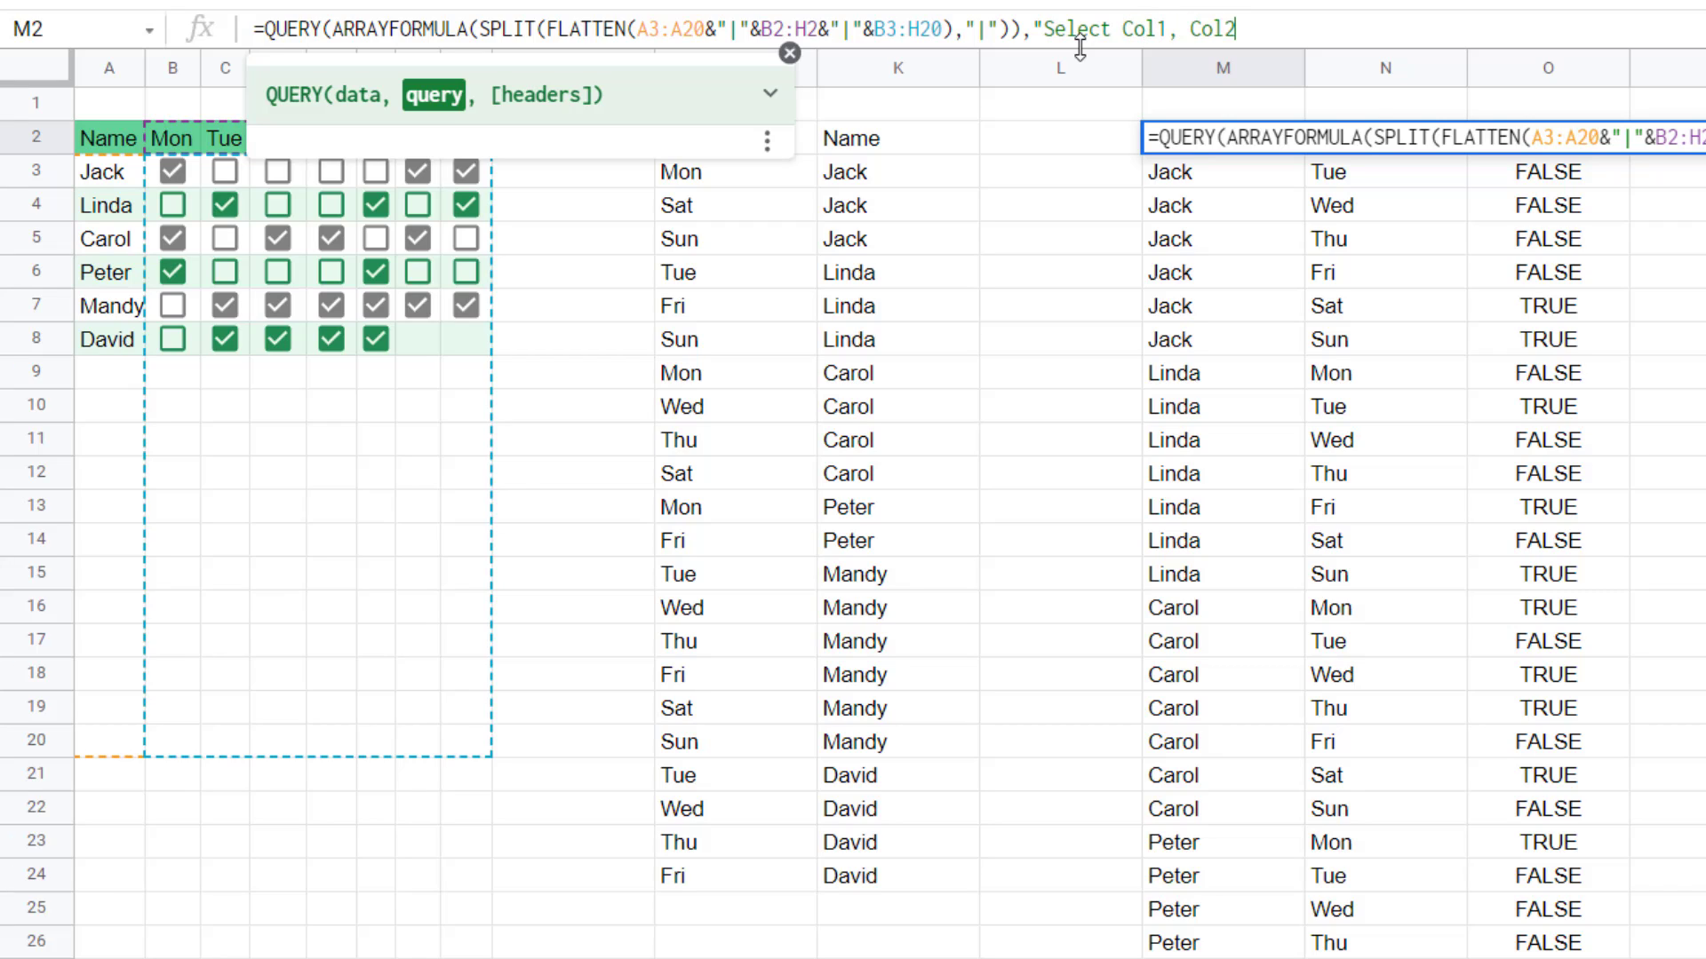
text("))
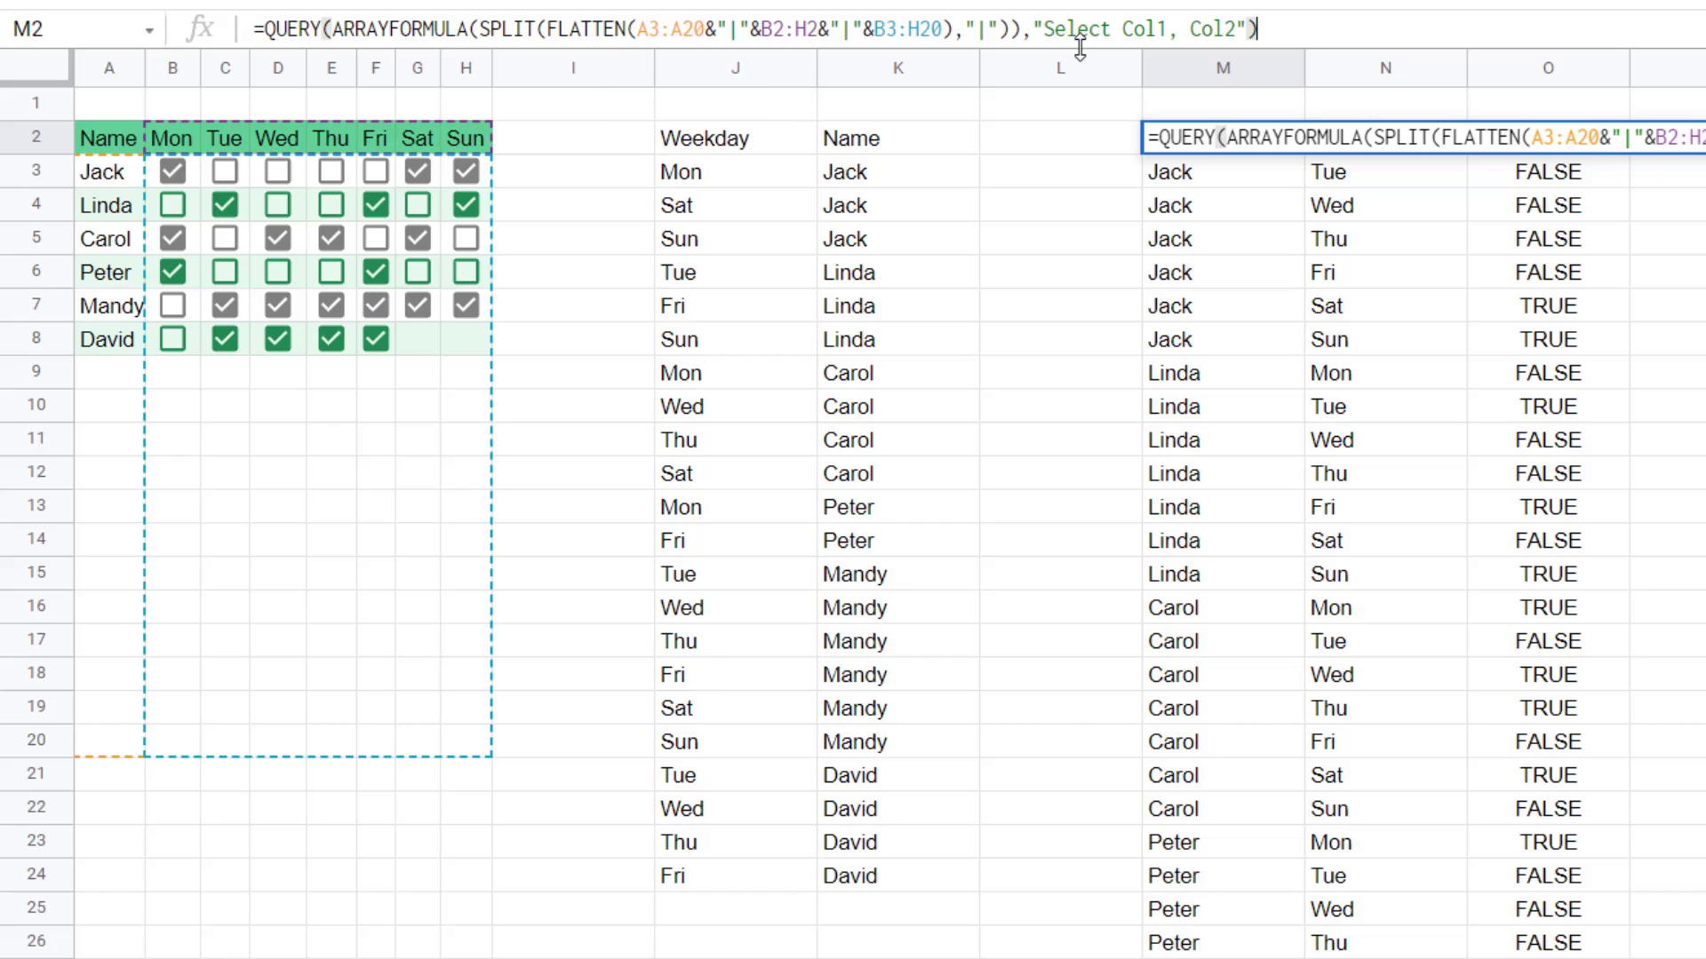
key(Return)
key(Up)
key(Right)
key(Left)
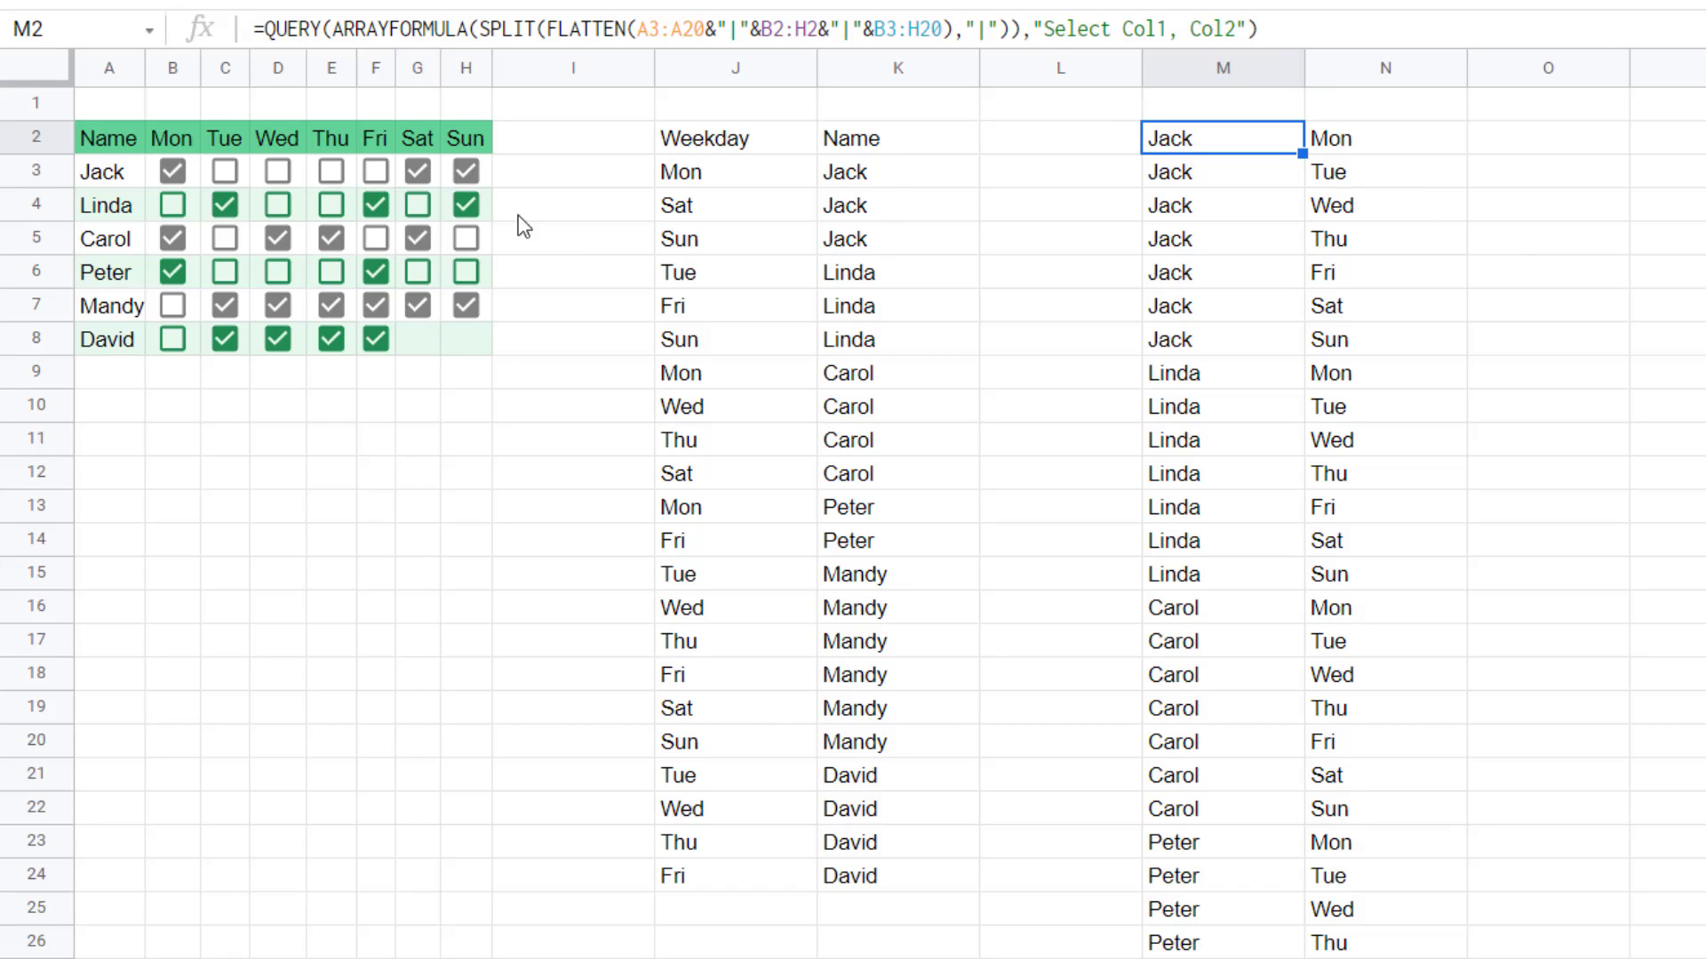
Add where Col3=true to the M2 QUERY so only ticked name–day pairs are listed.
click(1236, 29)
text(where Col3=true)
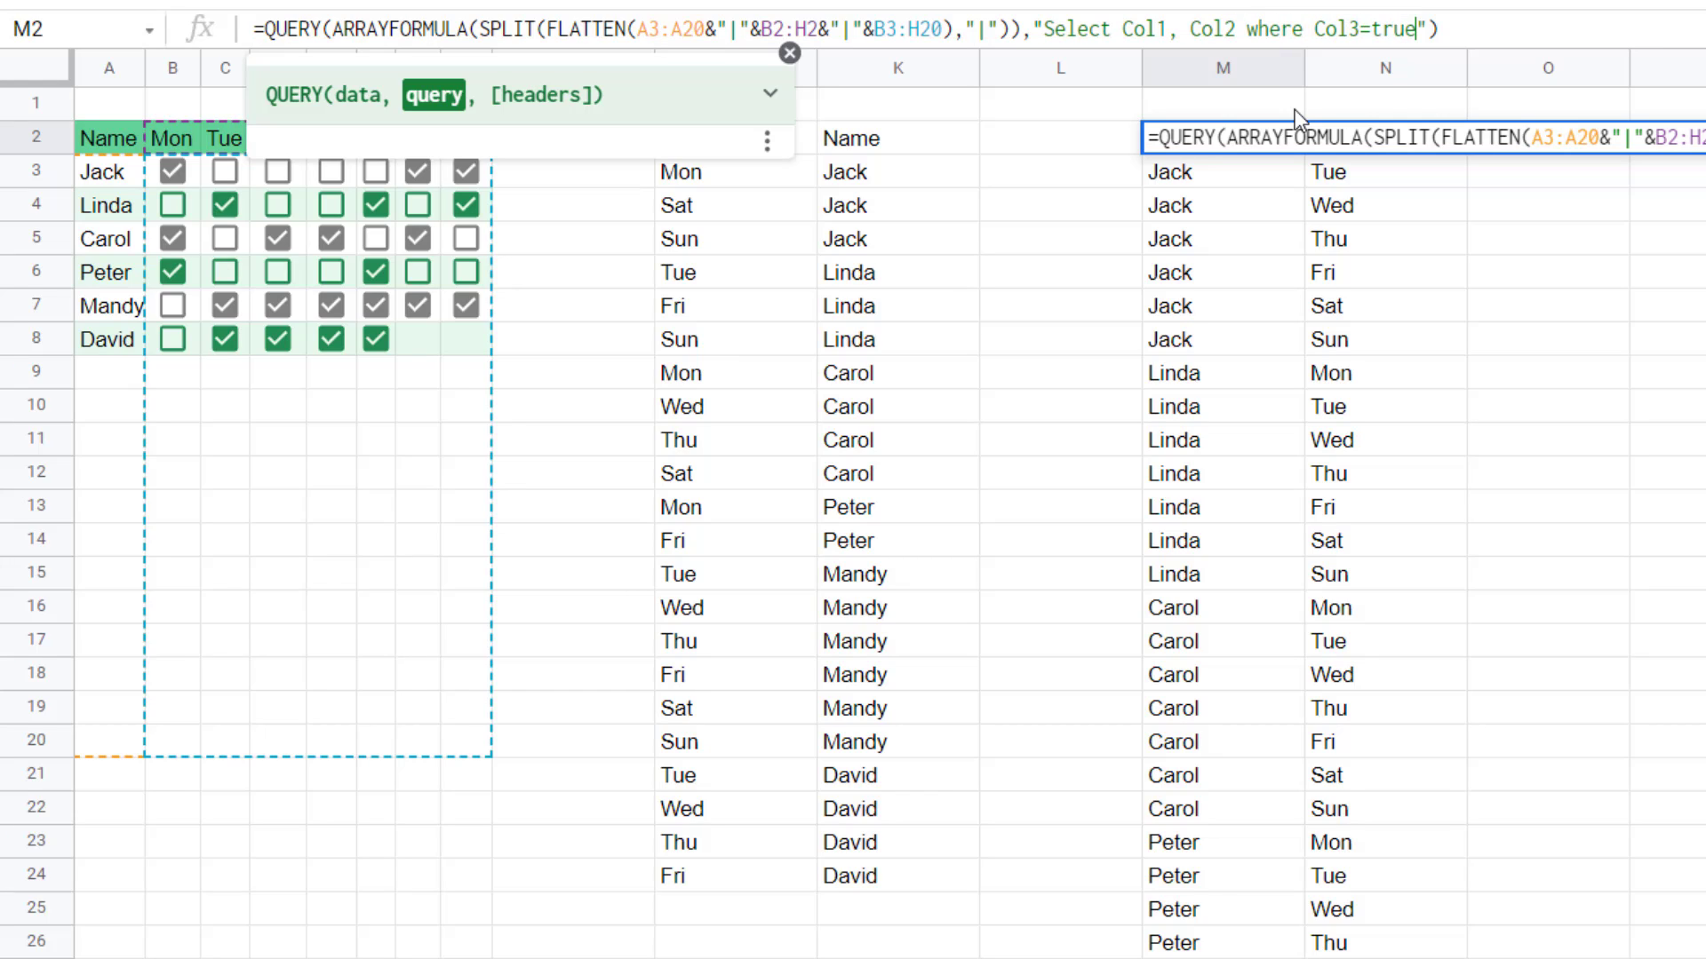
key(Return)
key(Up)
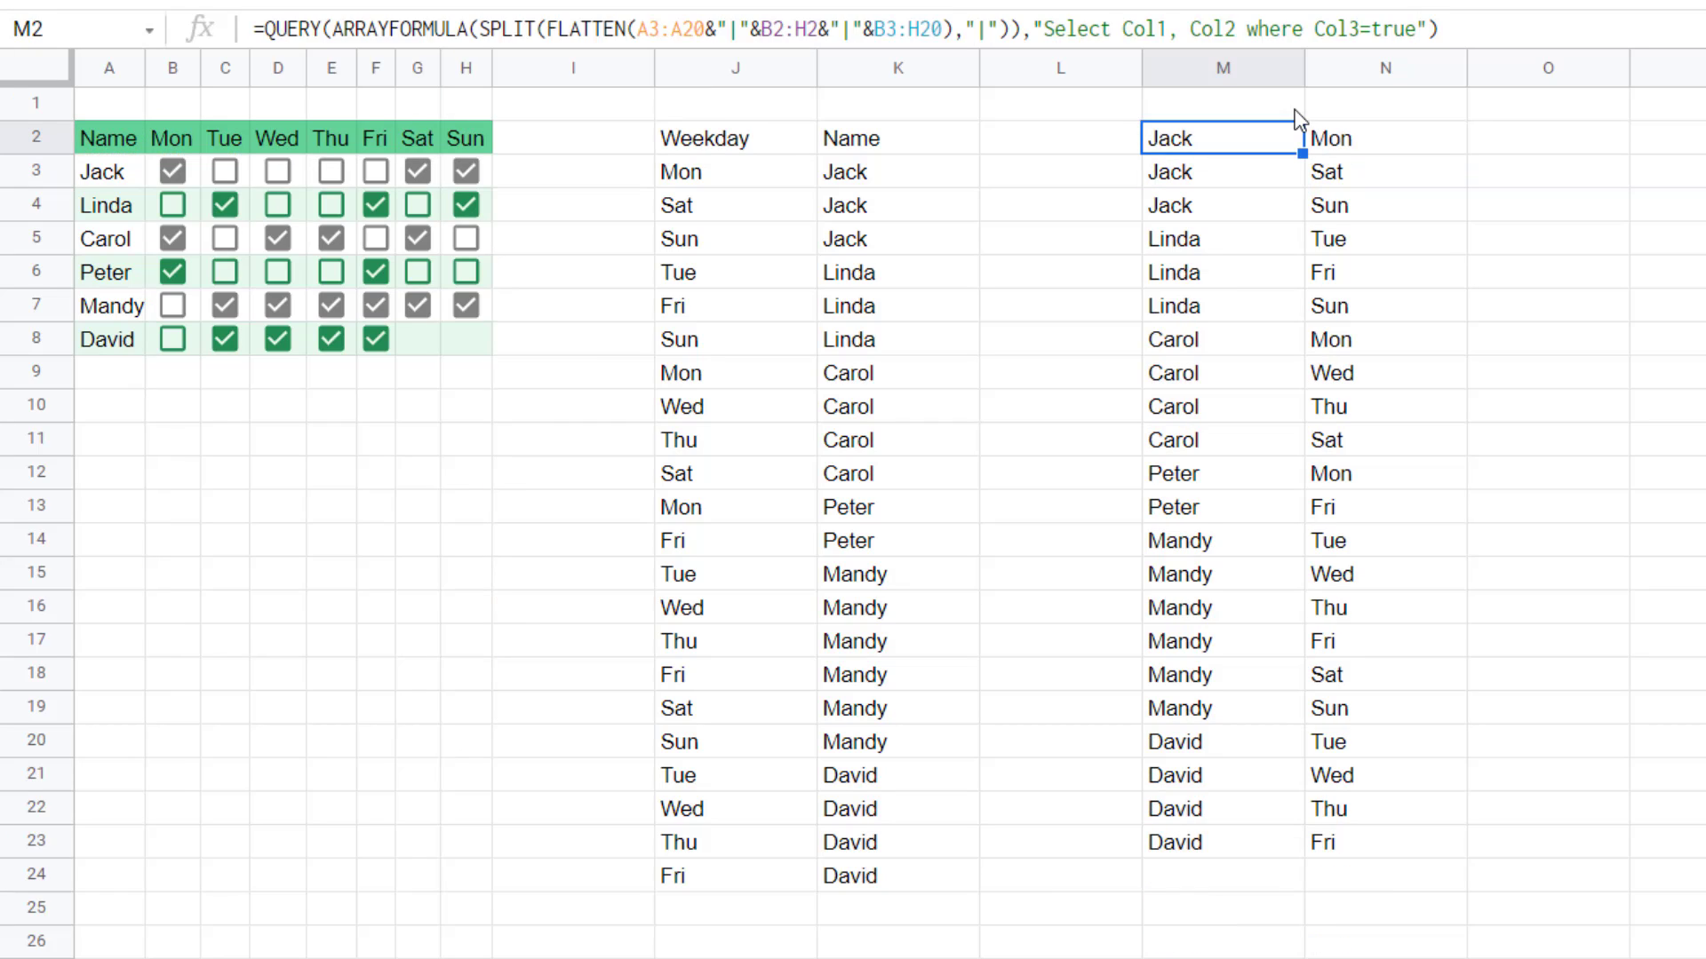
click(1371, 32)
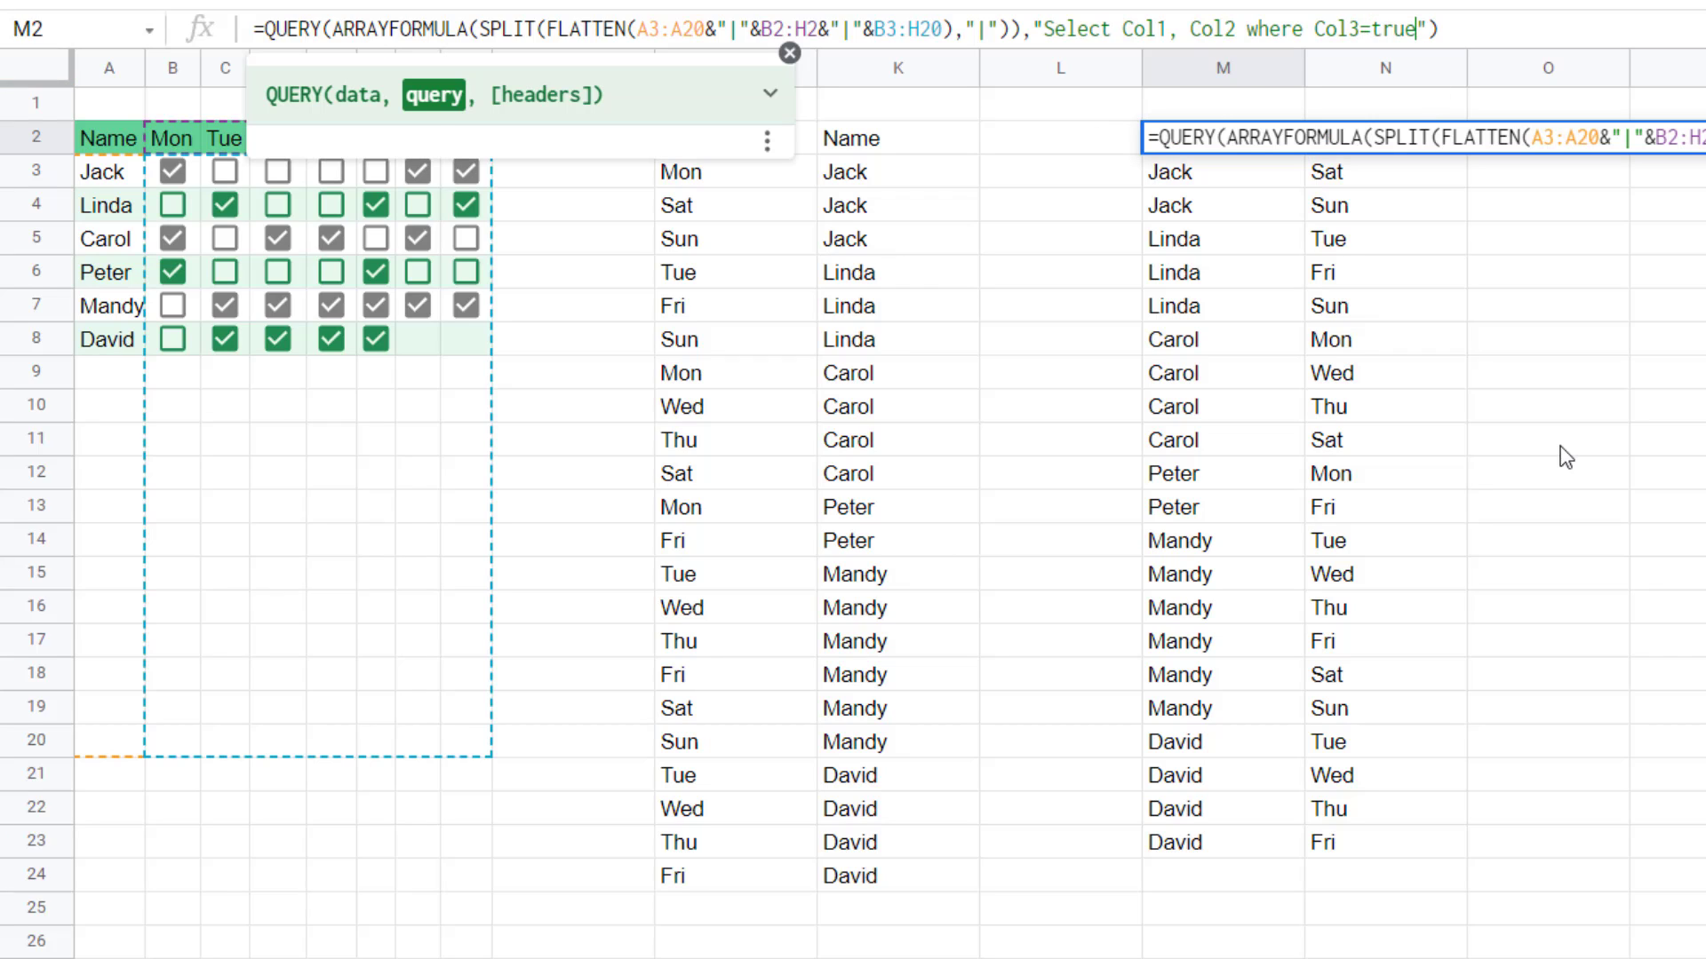
click(466, 372)
Add George in A9 with checkboxes in B9:F9, ticked only for Thu and Fri.
drag(173, 342, 388, 388)
click(106, 384)
text(George)
key(Return)
key(Up)
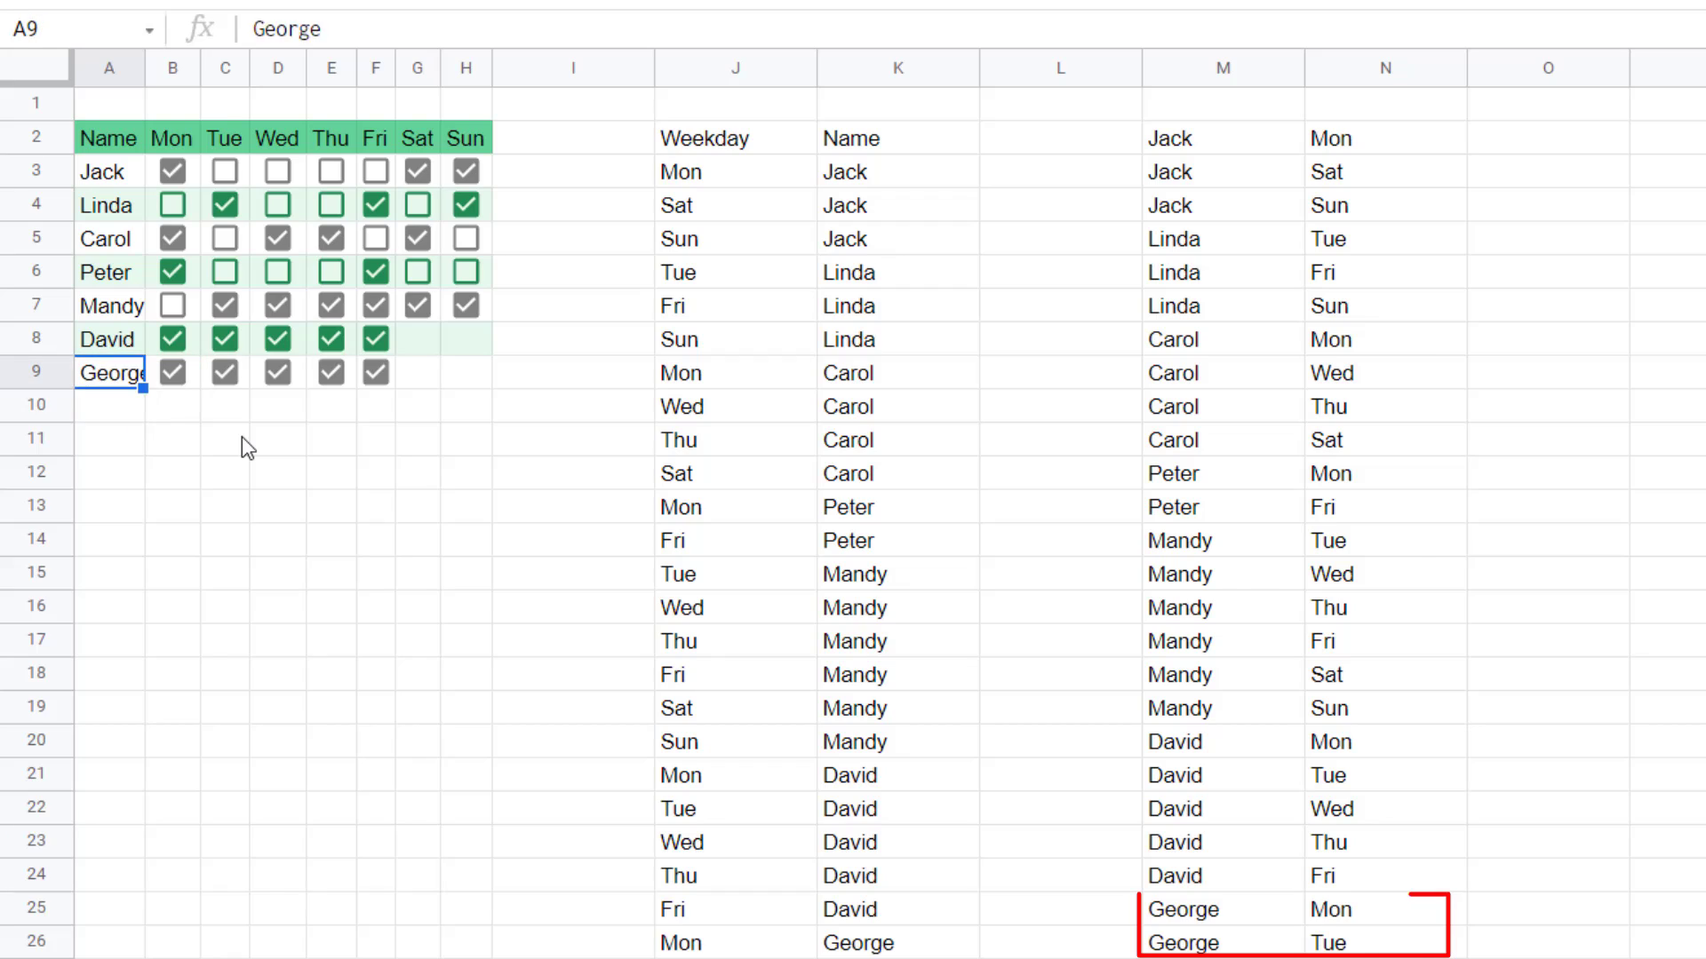
key(Right)
key(Right)
key(space)
key(Right)
key(Left)
key(Left)
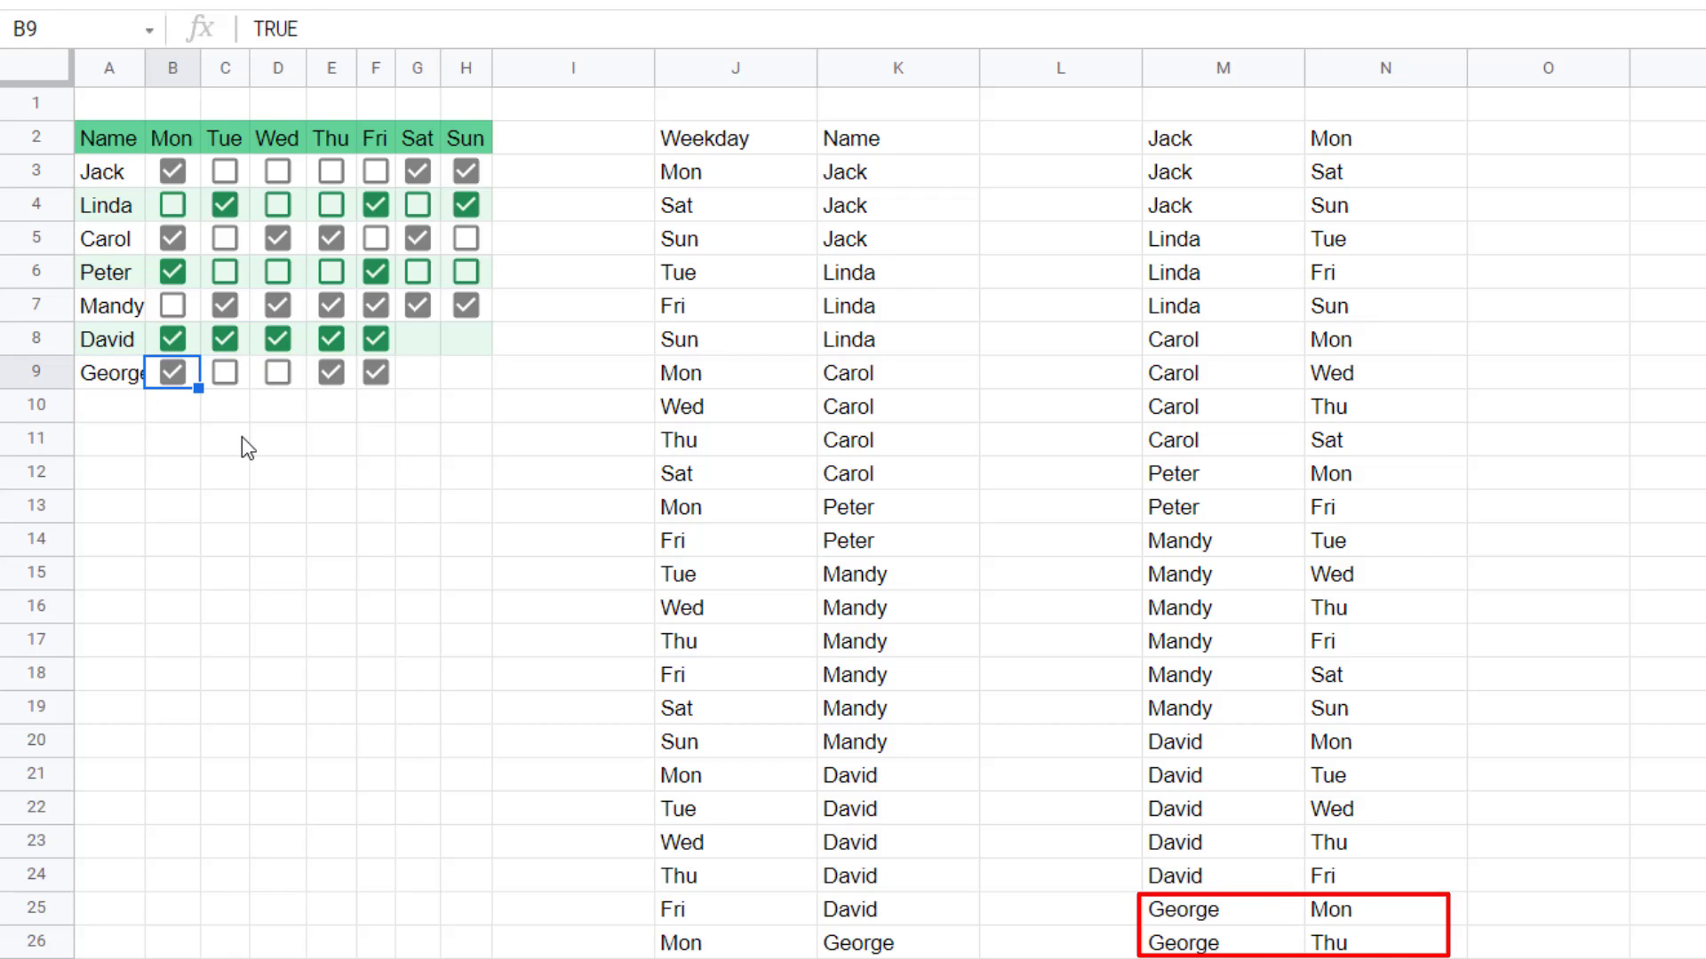
key(space)
key(Right)
key(Right)
key(space)
key(Right)
key(Right)
key(Right)
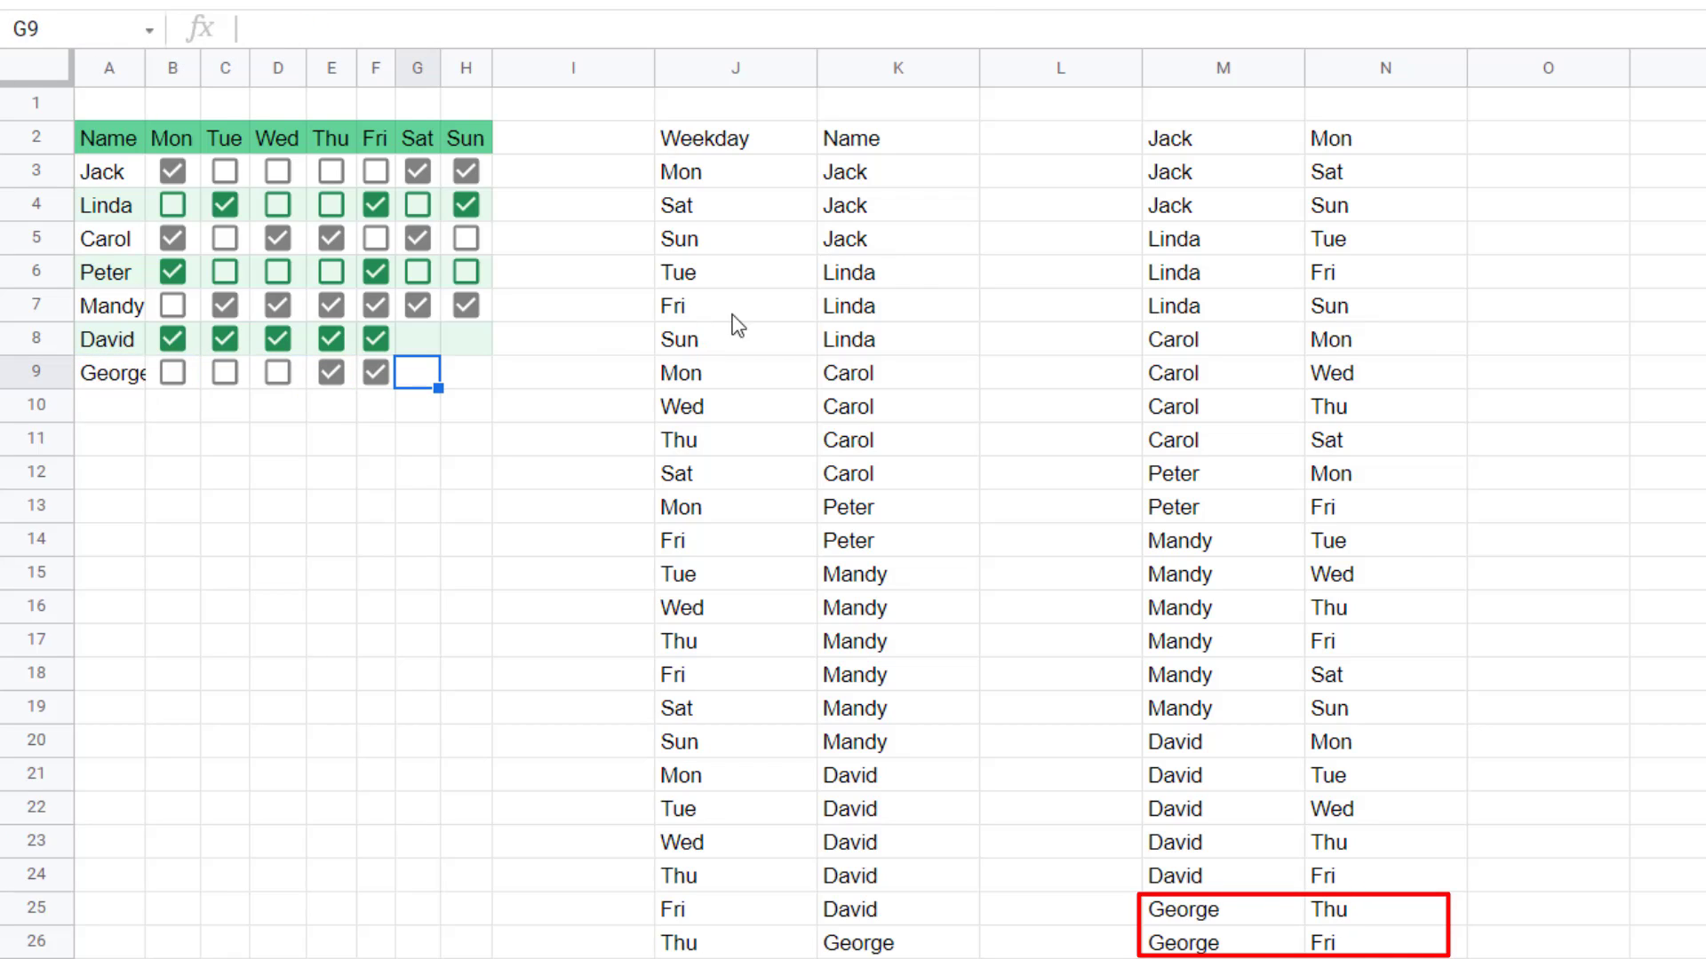
click(1260, 141)
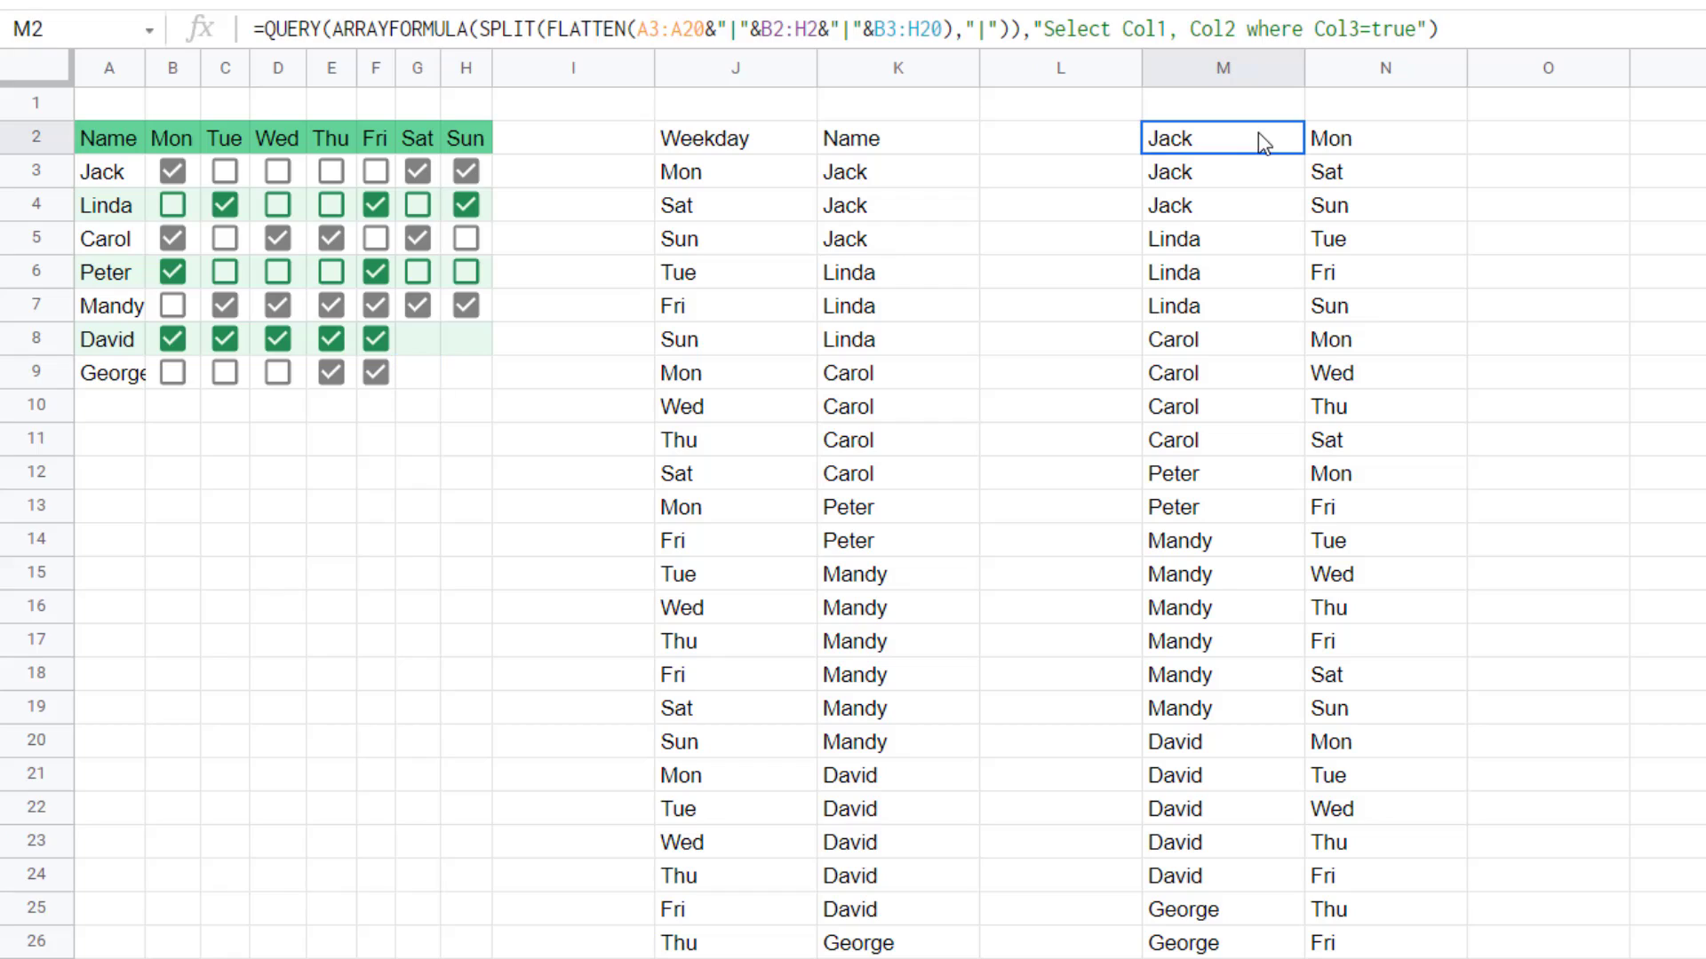
Append label Col1 'Name',Col2 'Day' to the M2 QUERY string and check the new headers.
click(1417, 29)
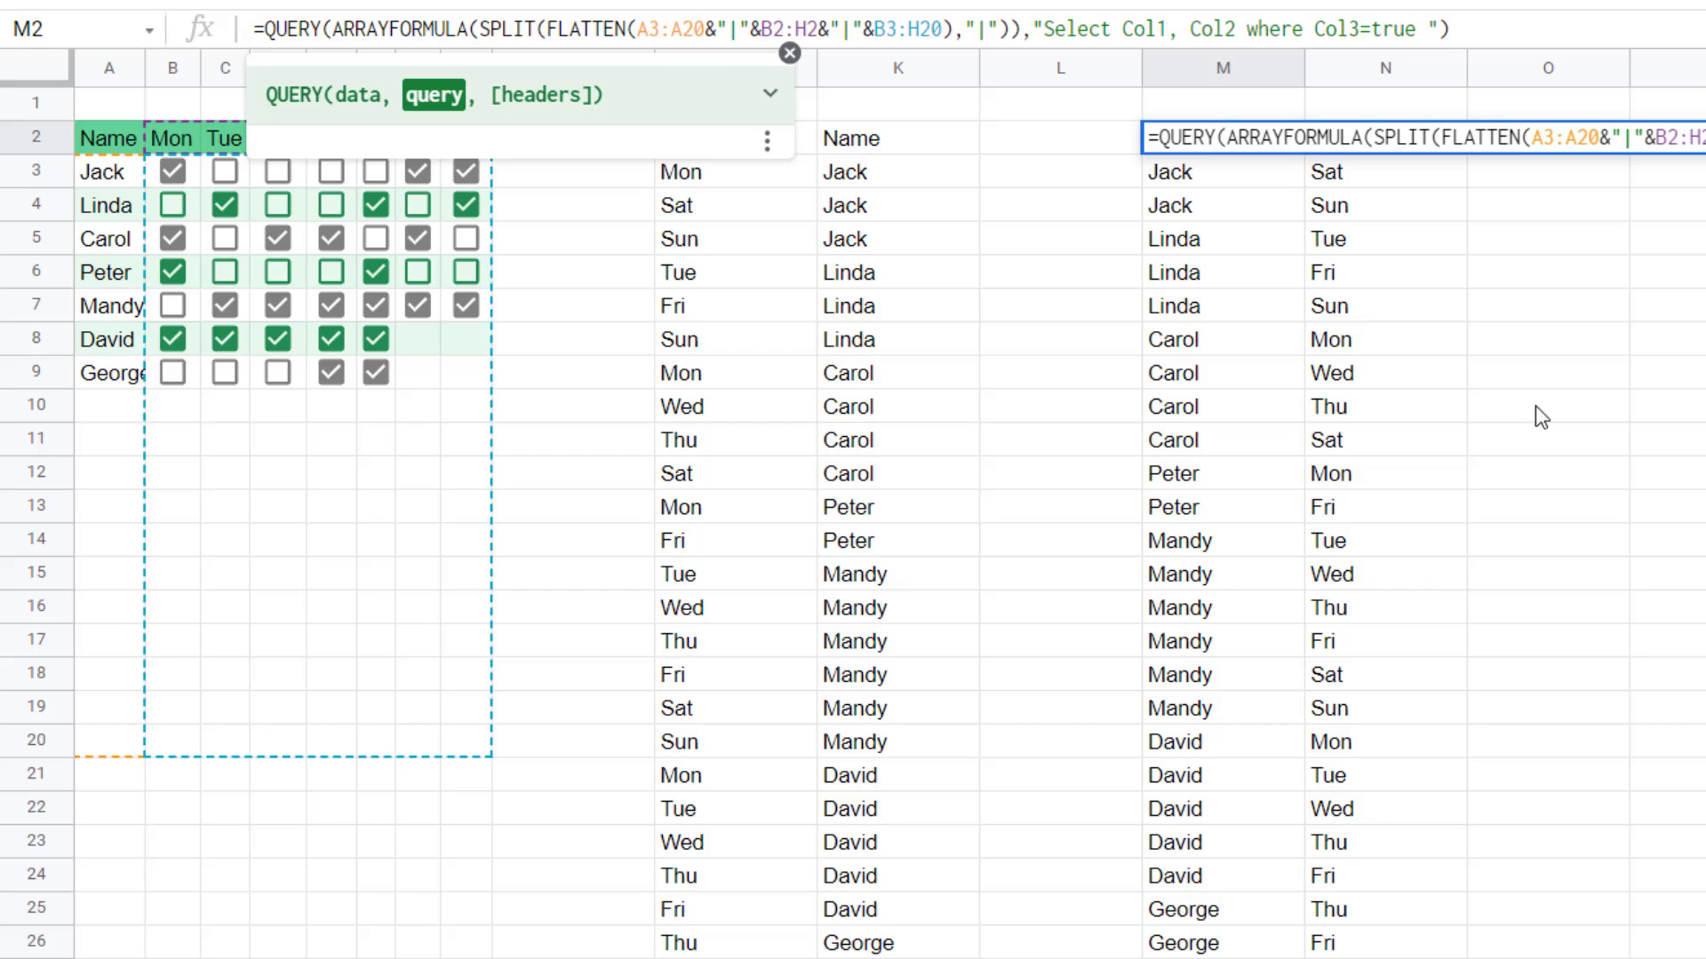
text(label)
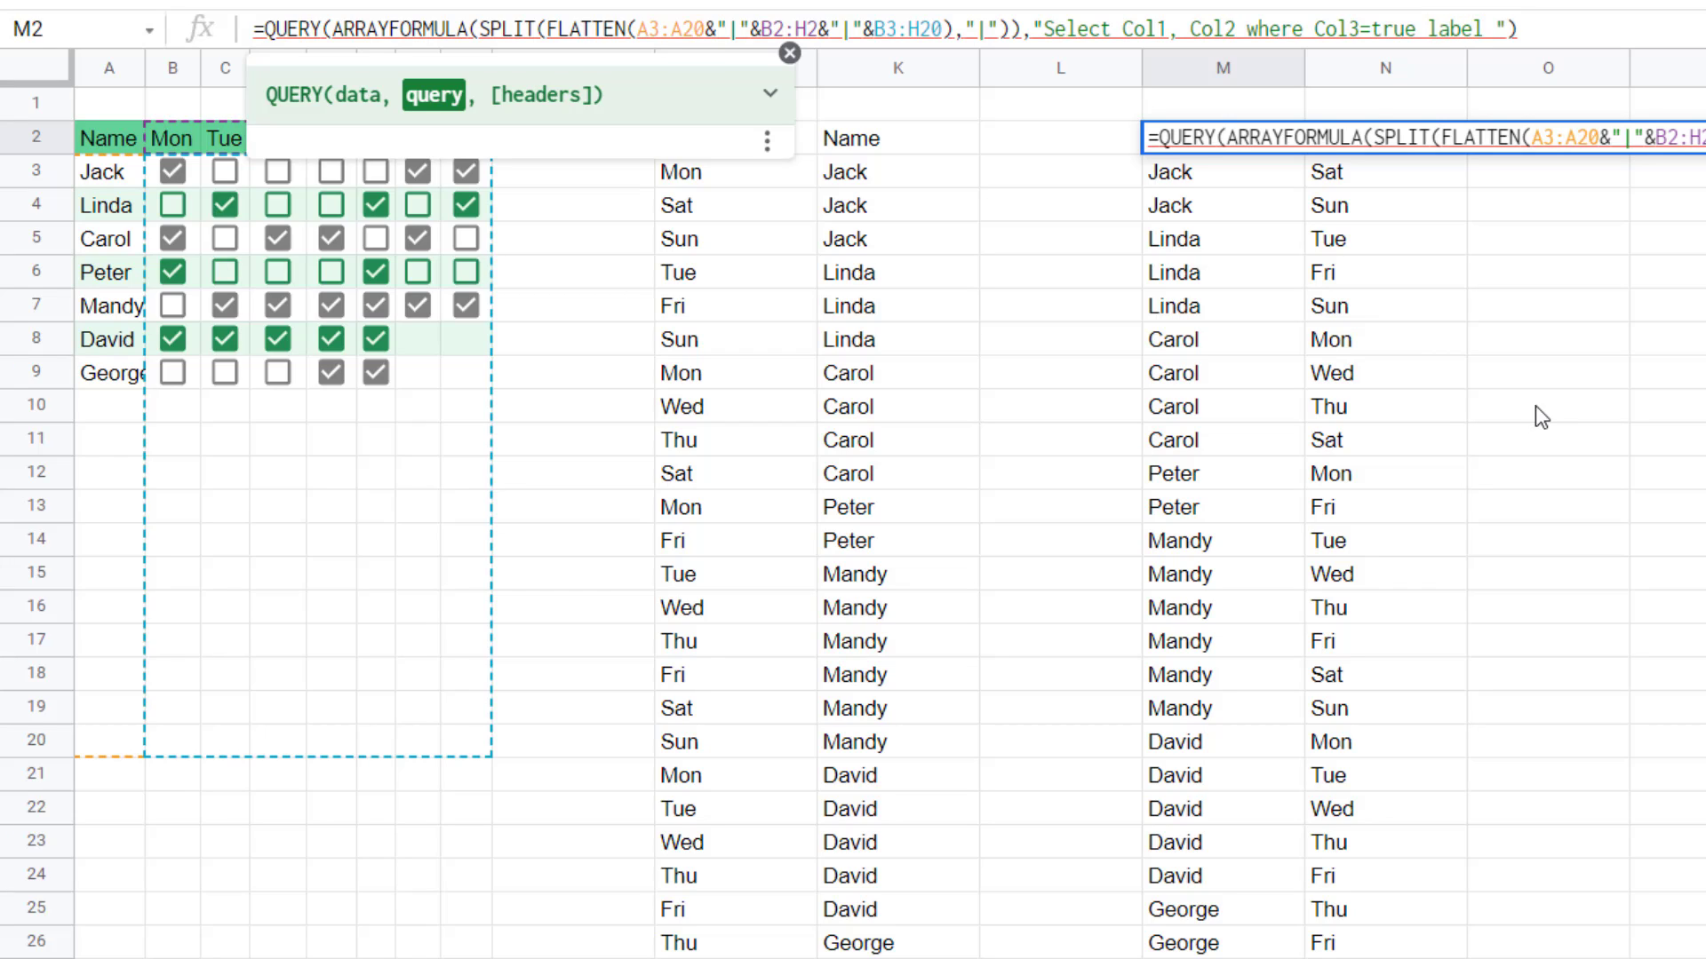
text(Col1)
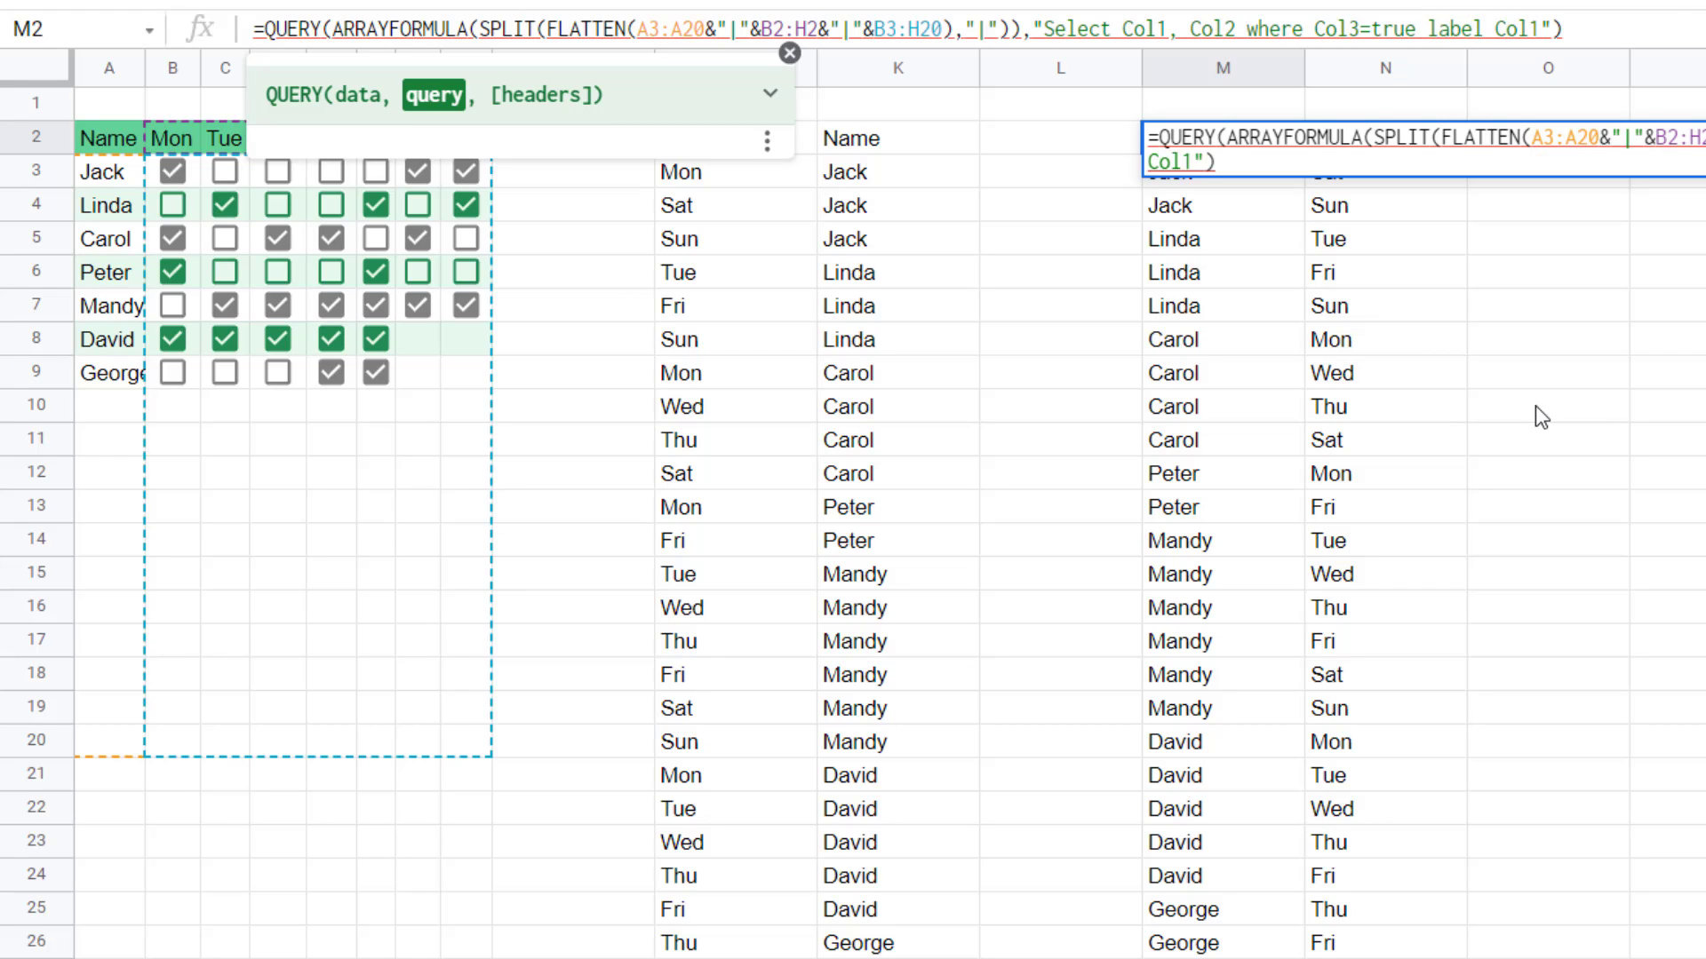
text( 'Name',)
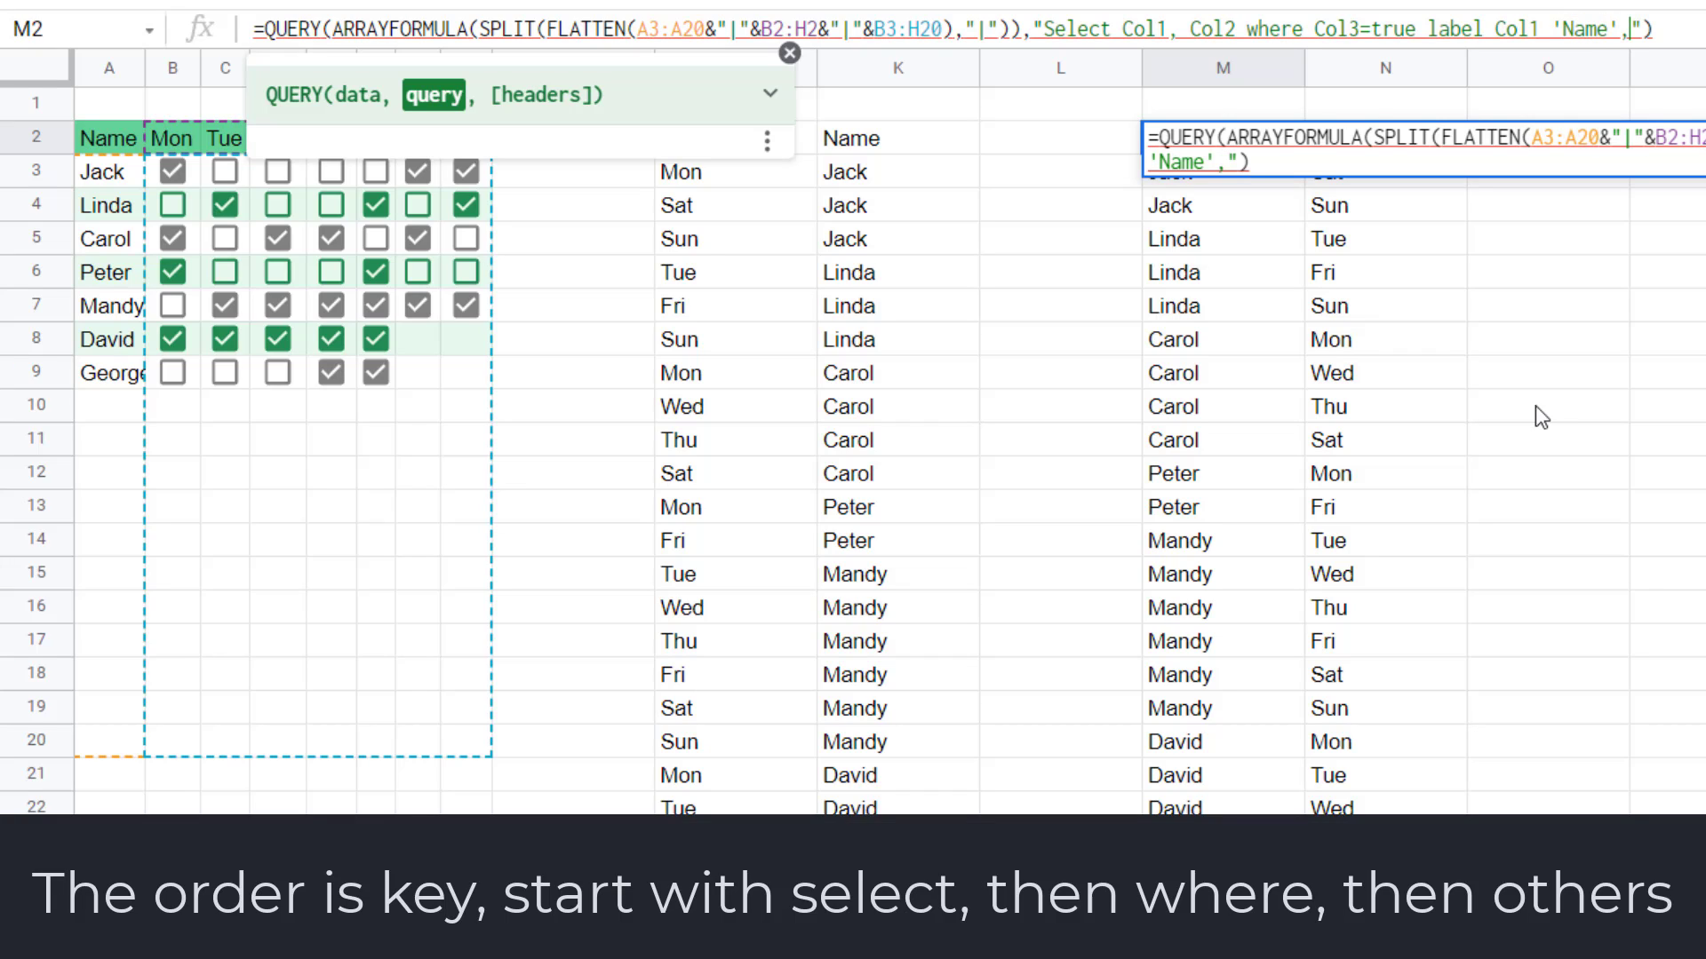
text(Col2 )
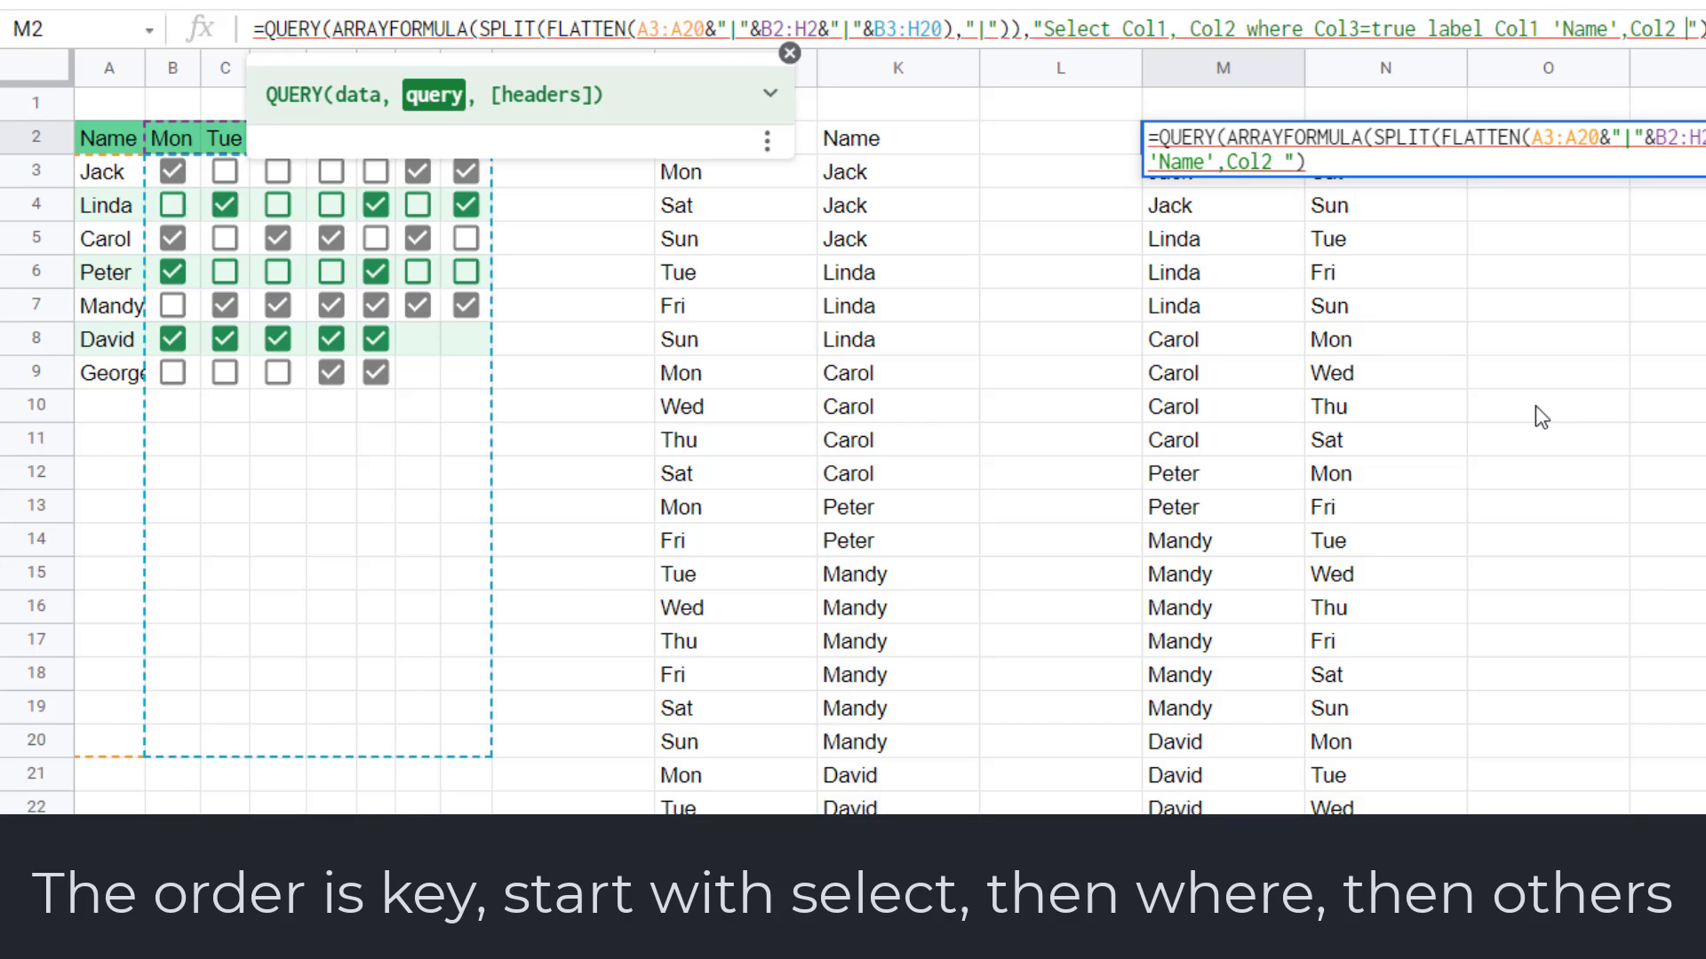
text('D)
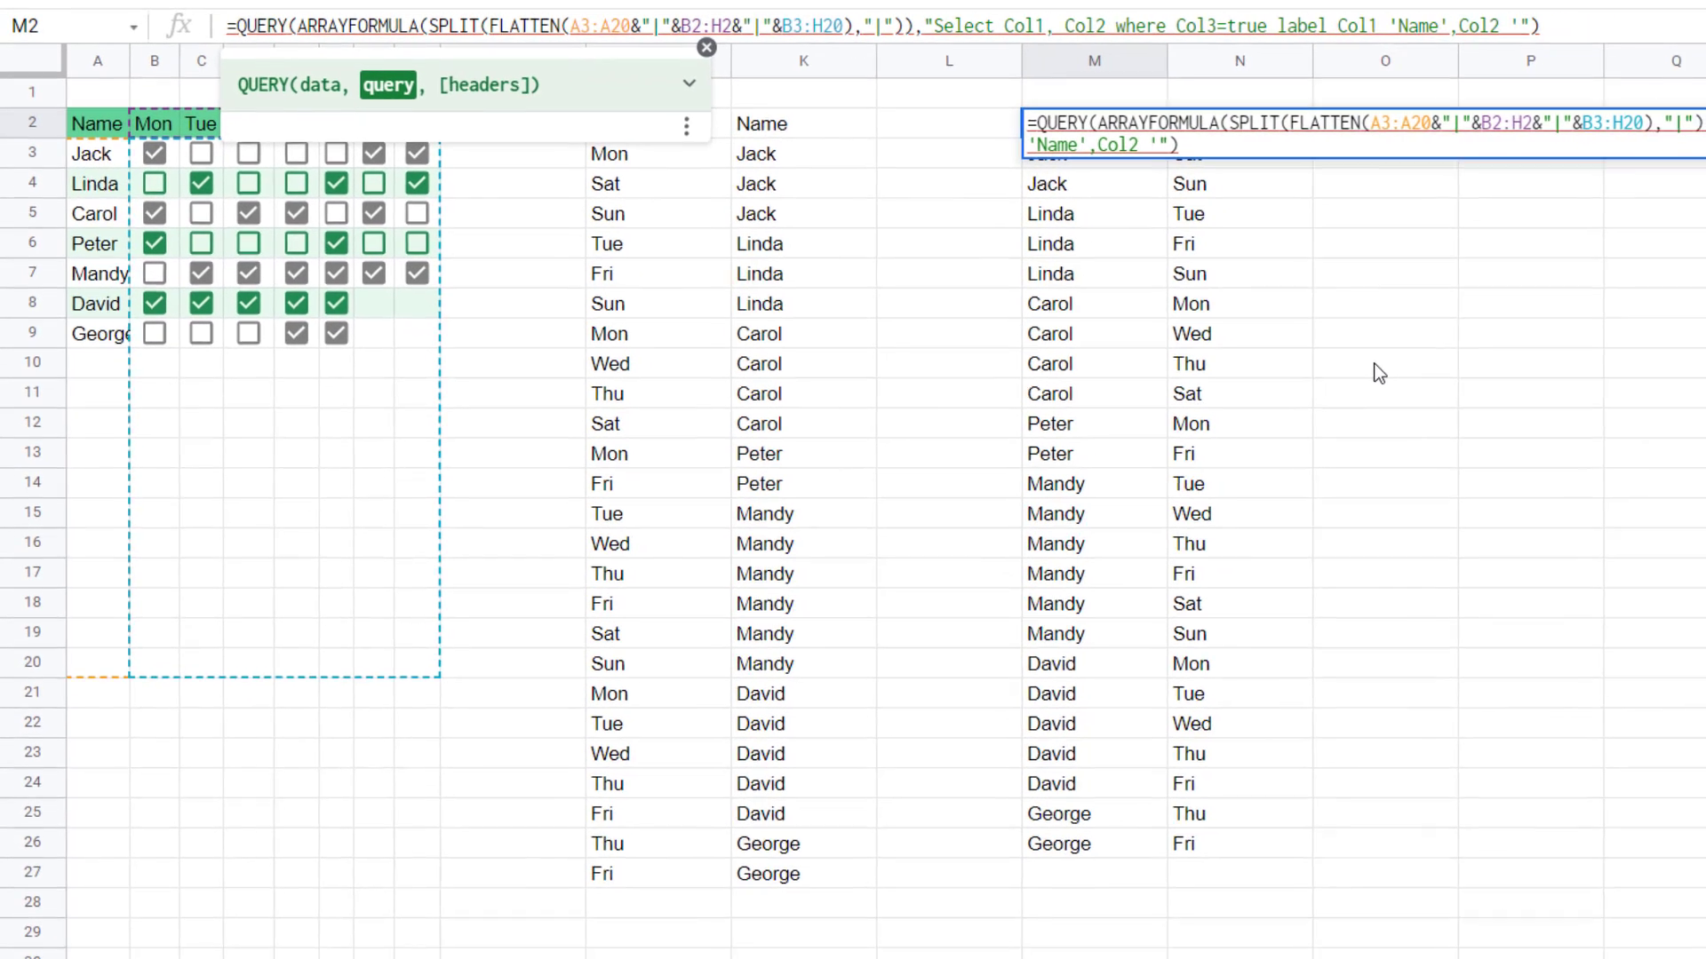
text(ay')
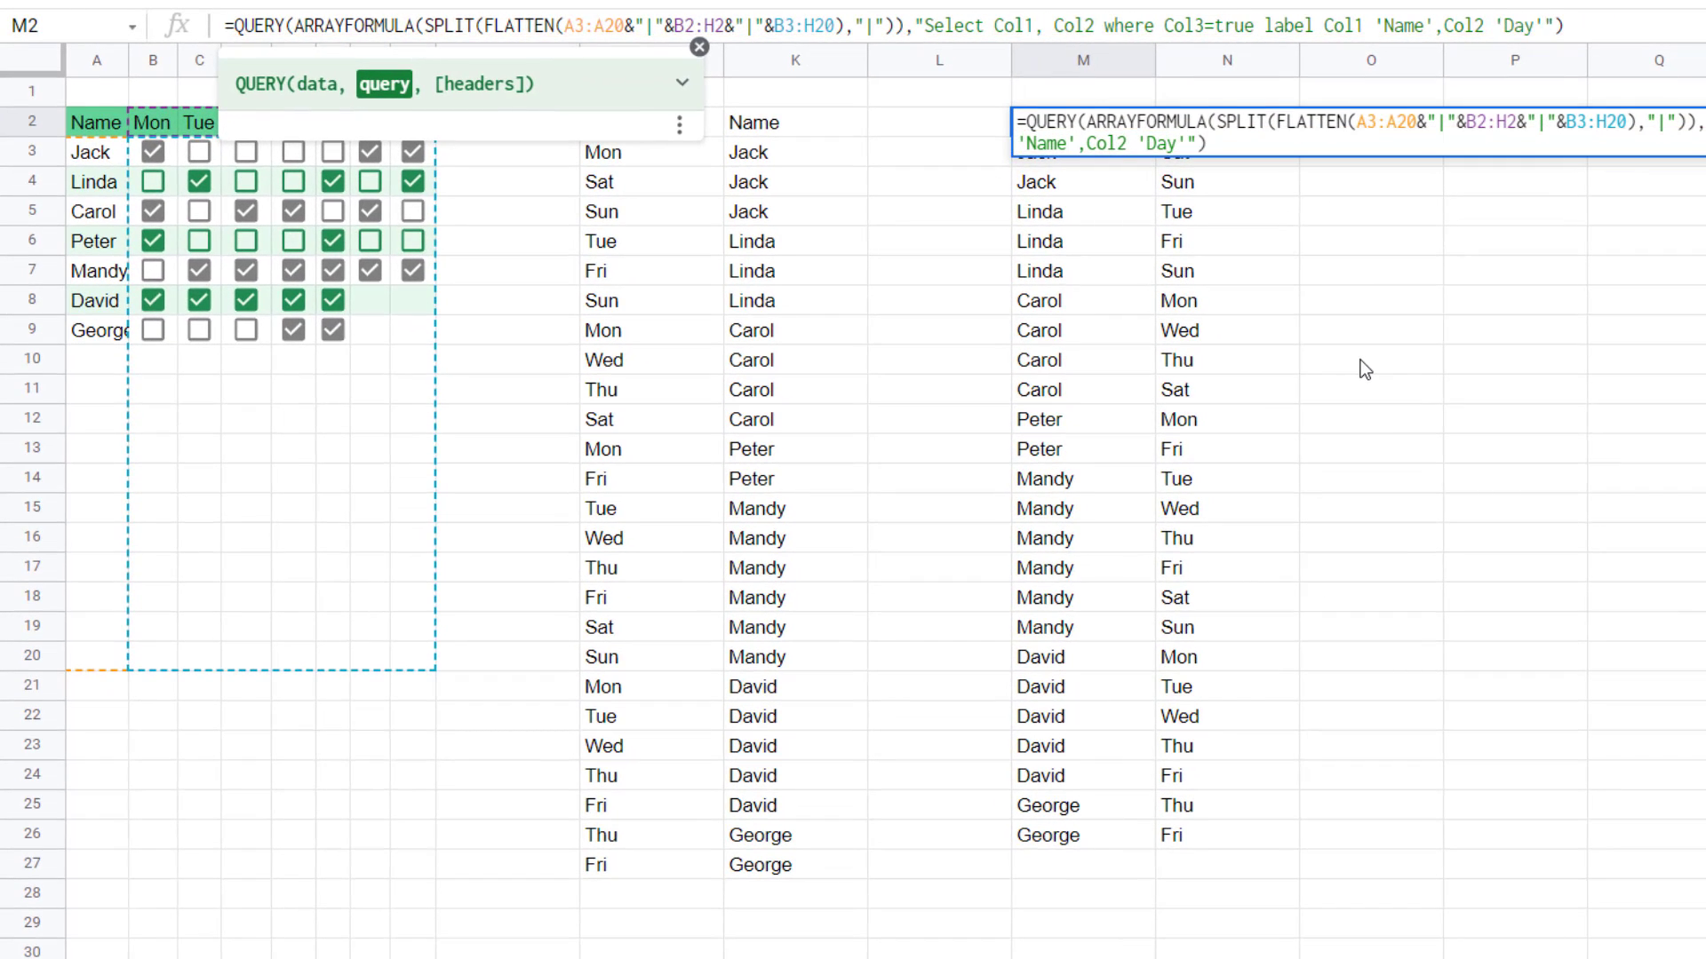
key(Return)
key(Up)
key(Right)
key(Left)
key(Right)
key(Left)
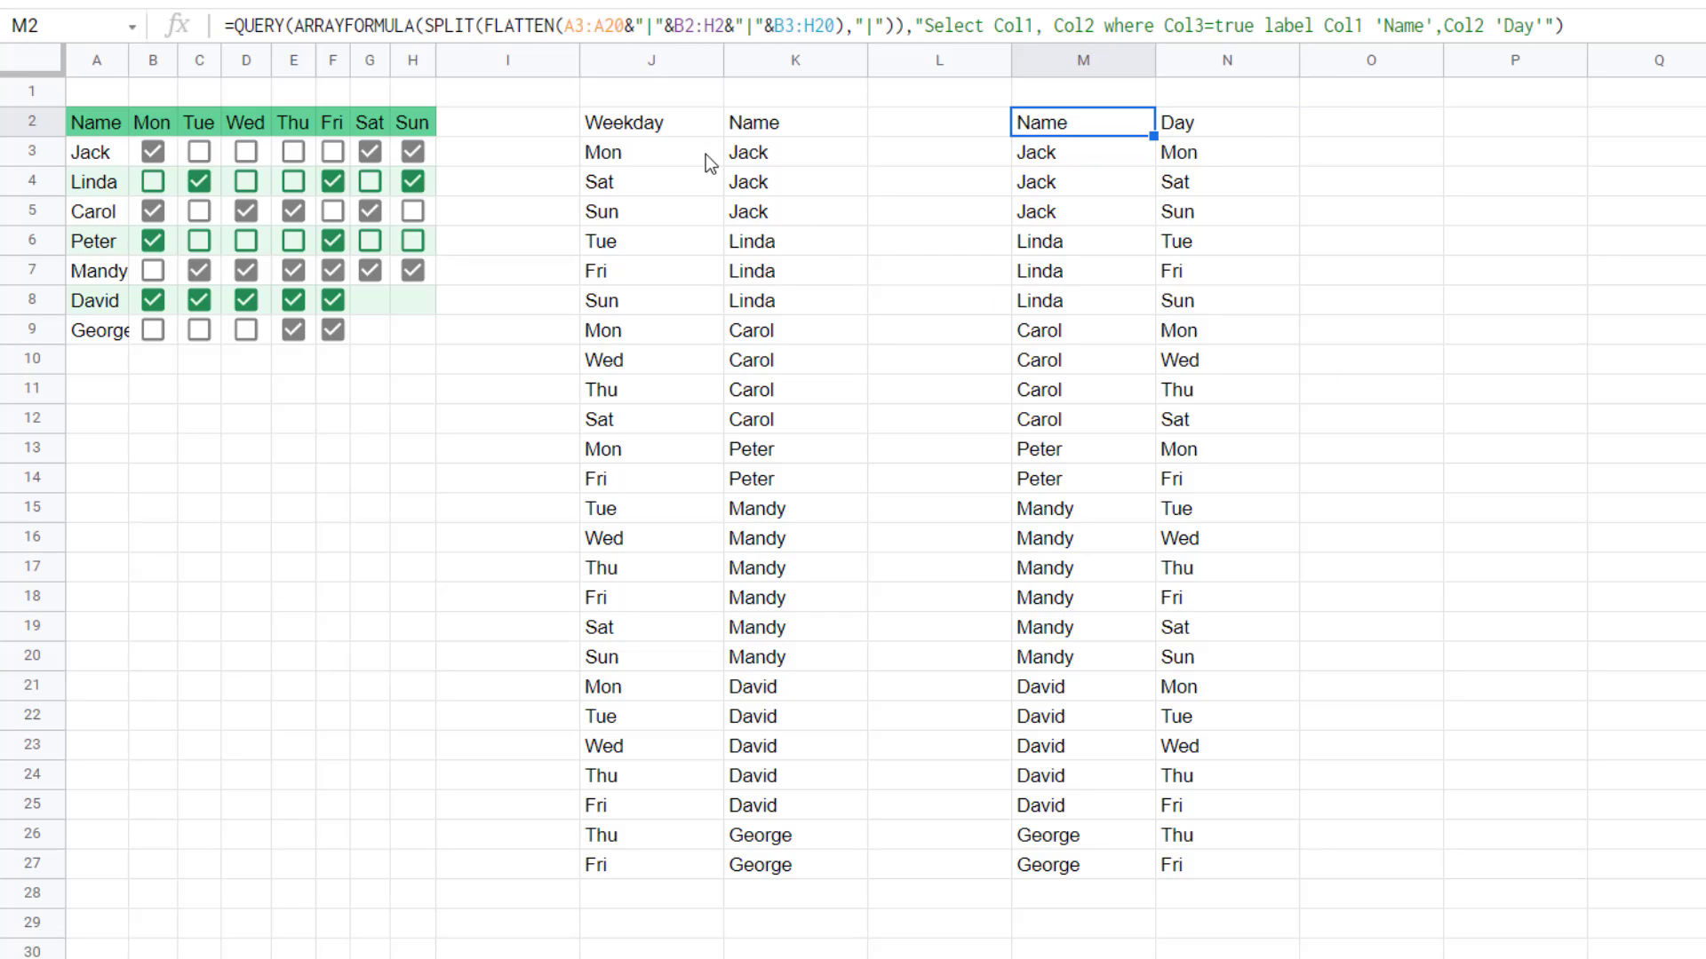
click(671, 129)
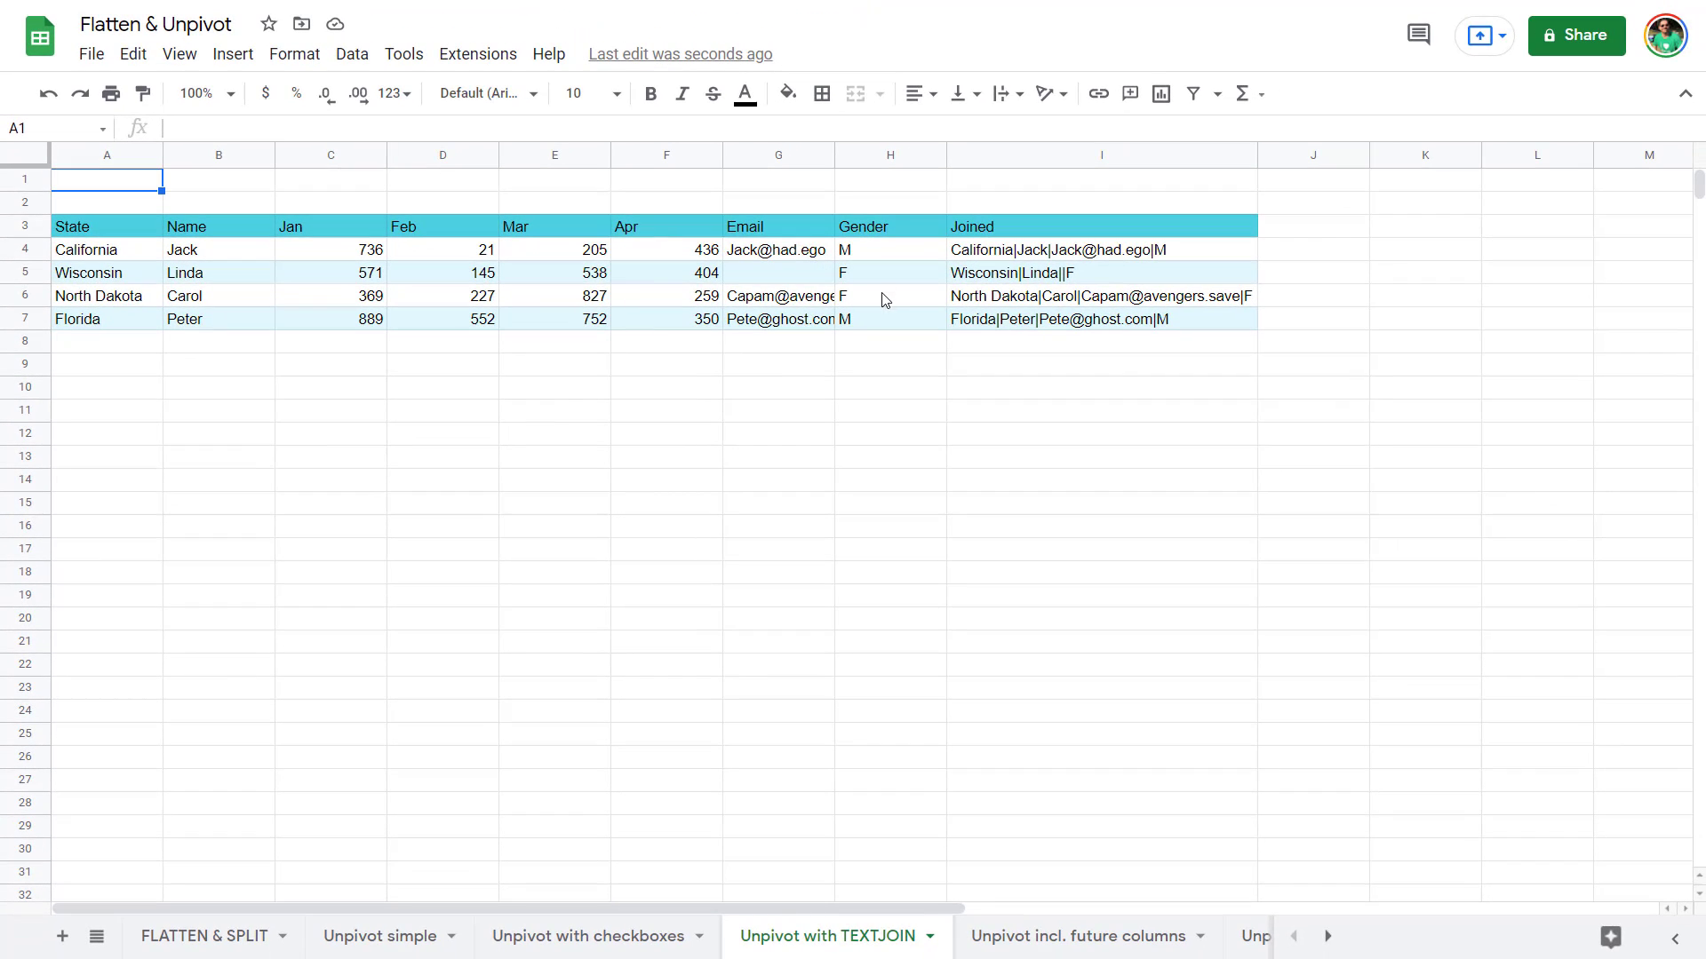
Review the TEXTJOIN formula in I4 on the Unpivot with TEXTJOIN sheet without changing it.
click(1028, 251)
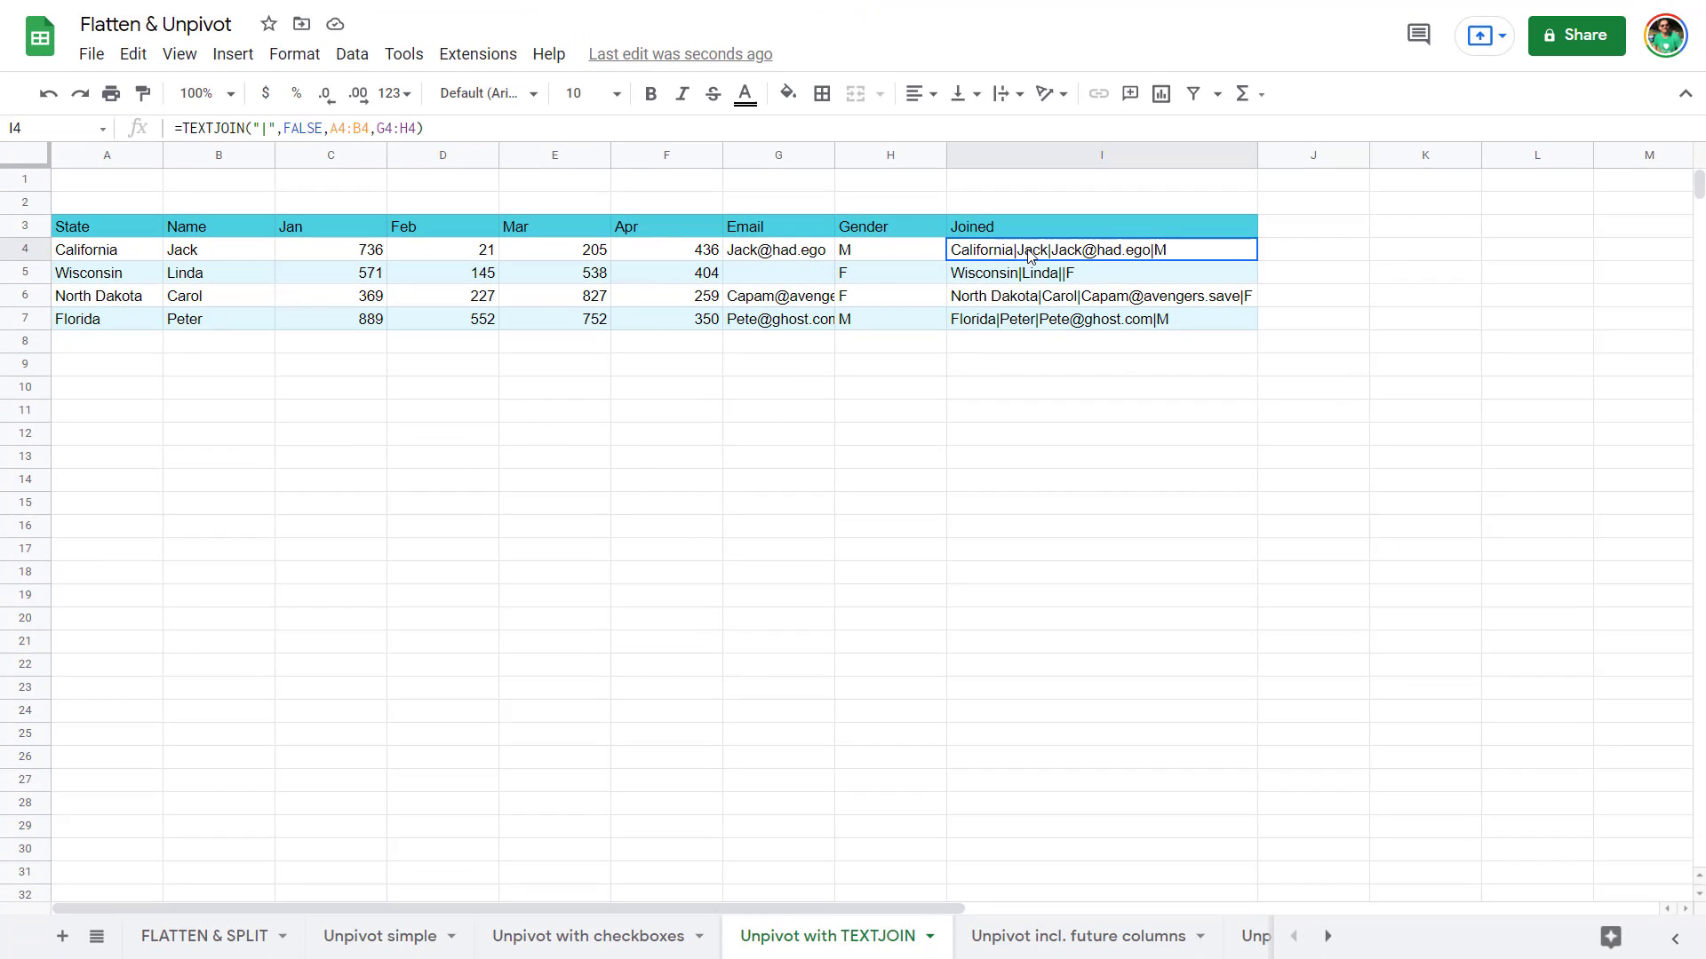
triple_click(185, 128)
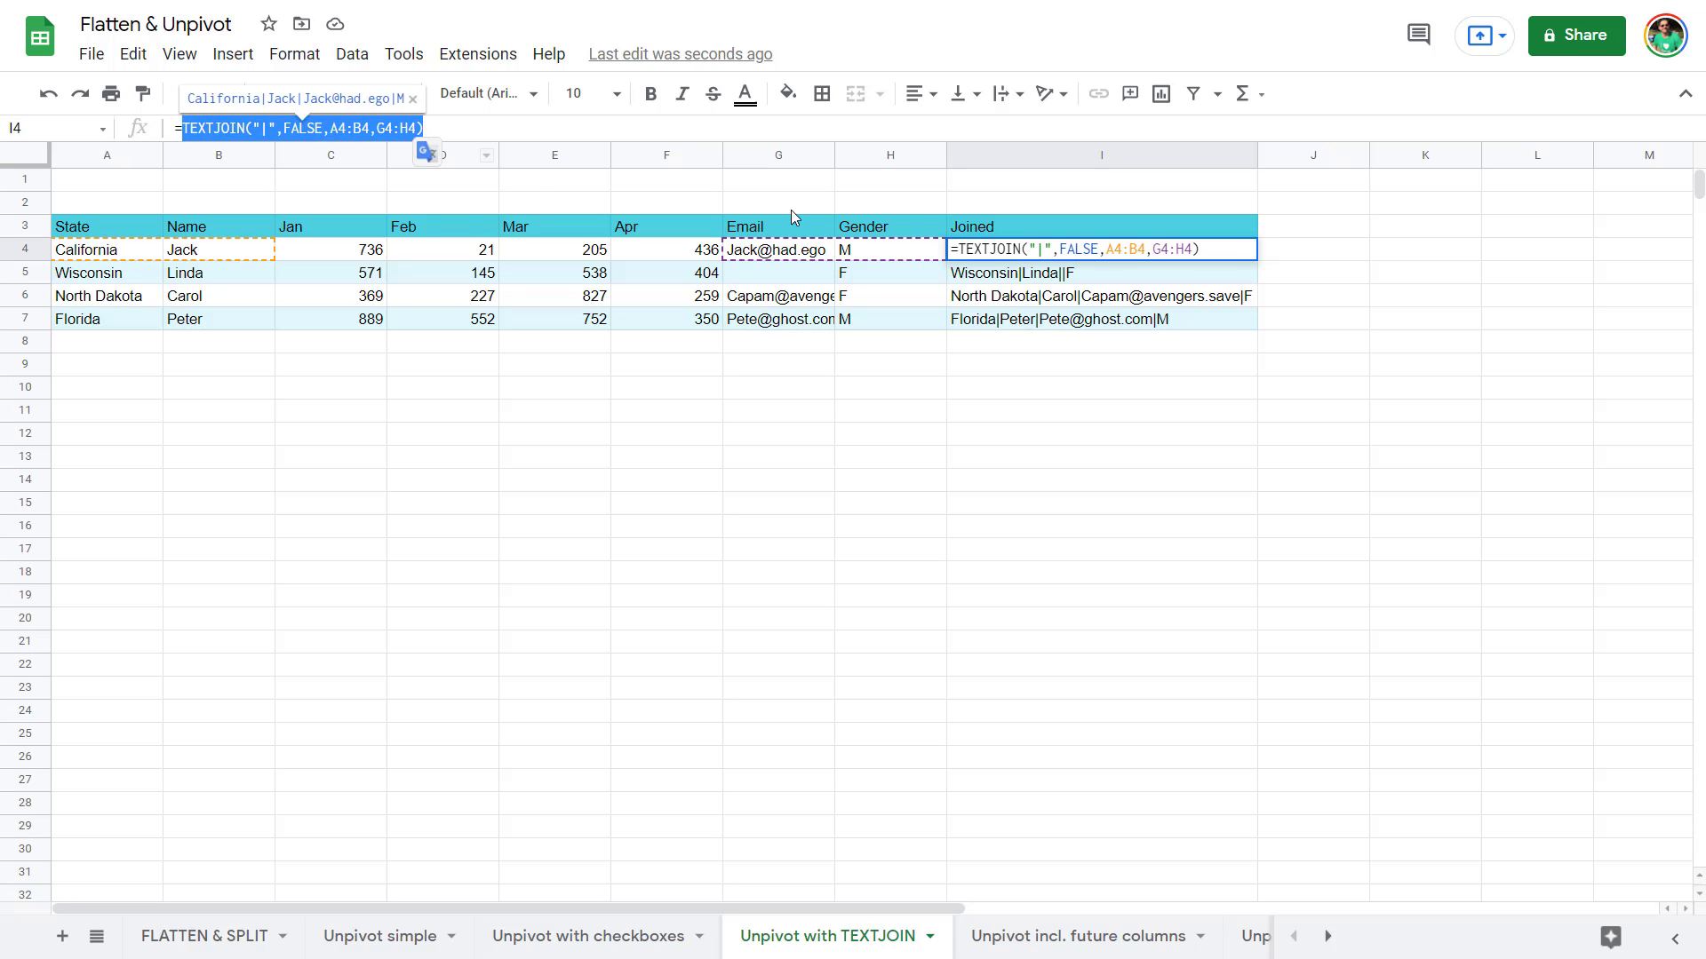
click(1163, 258)
click(1295, 252)
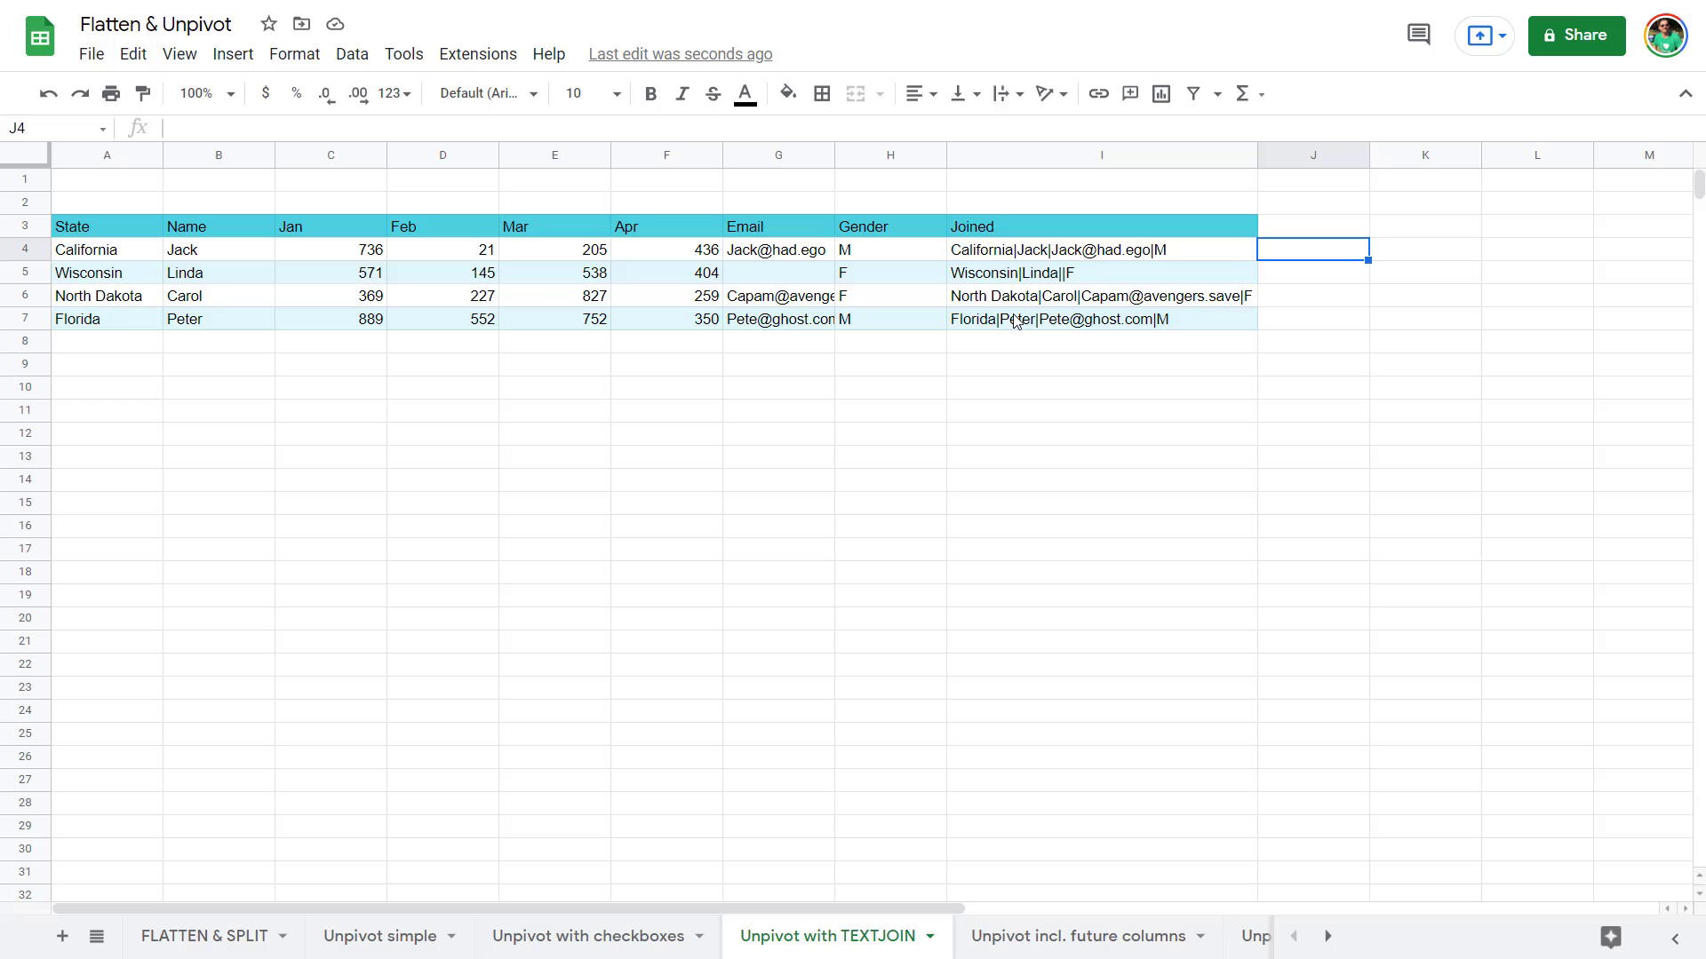
Enter =TEXTJOIN("|",FALSE,A4:B4,G4:H4) in J4 and fill it down to J7.
text(=TEXTJOIN()
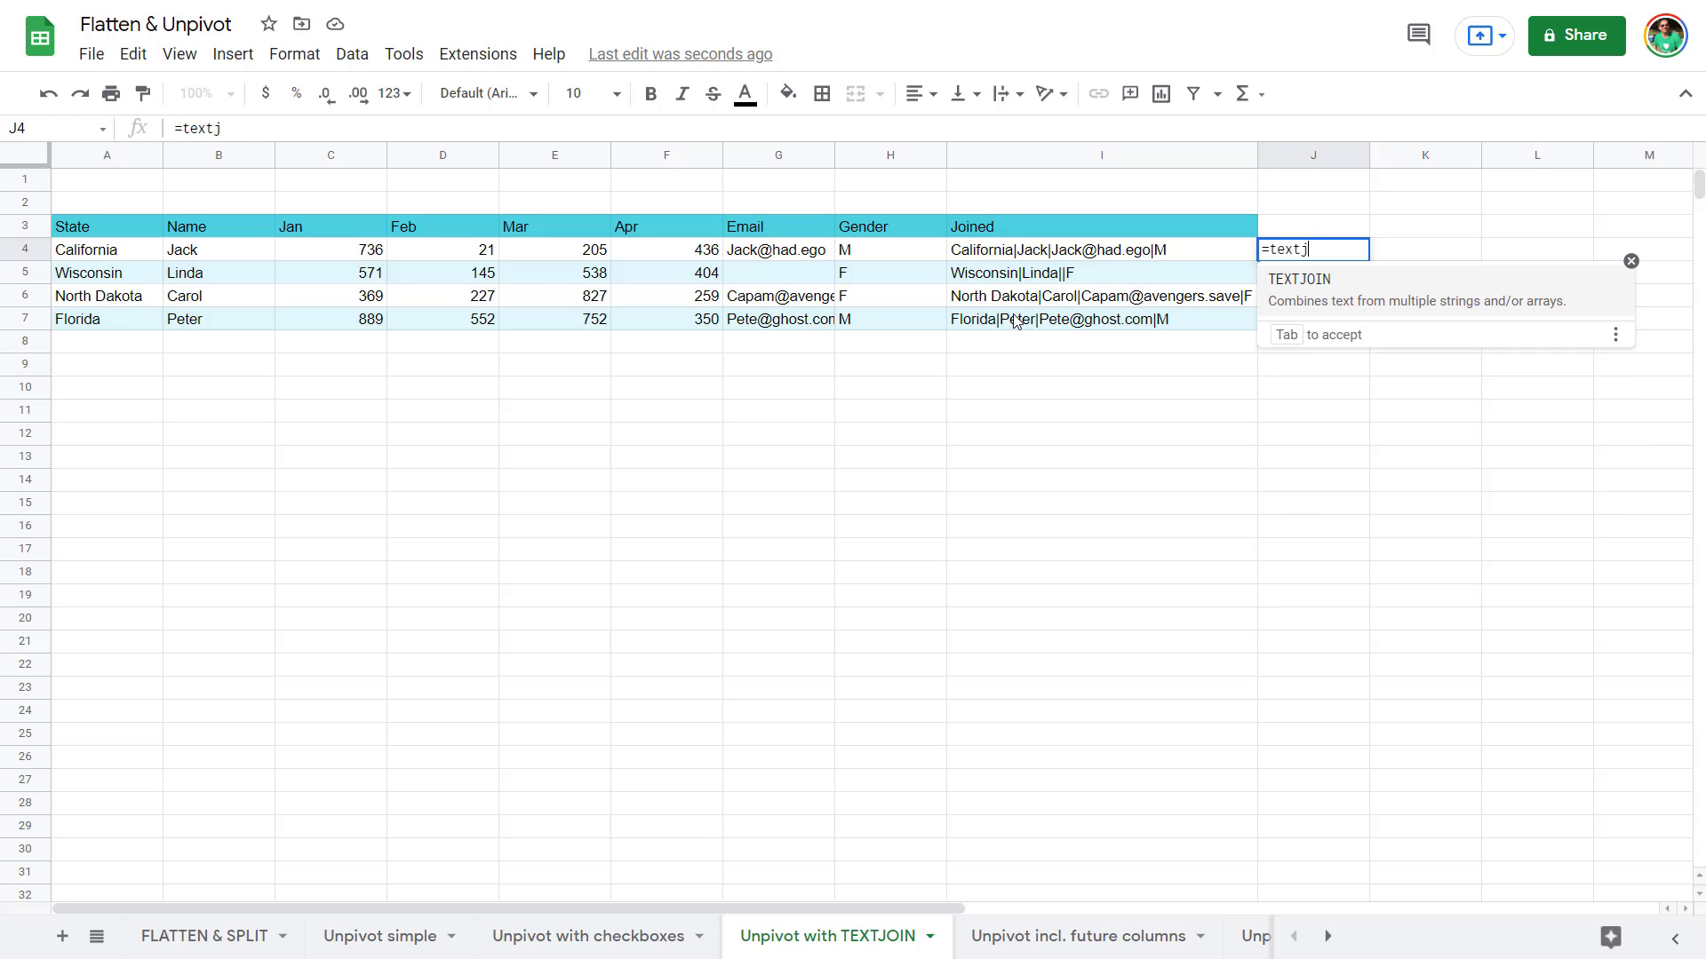
text(")
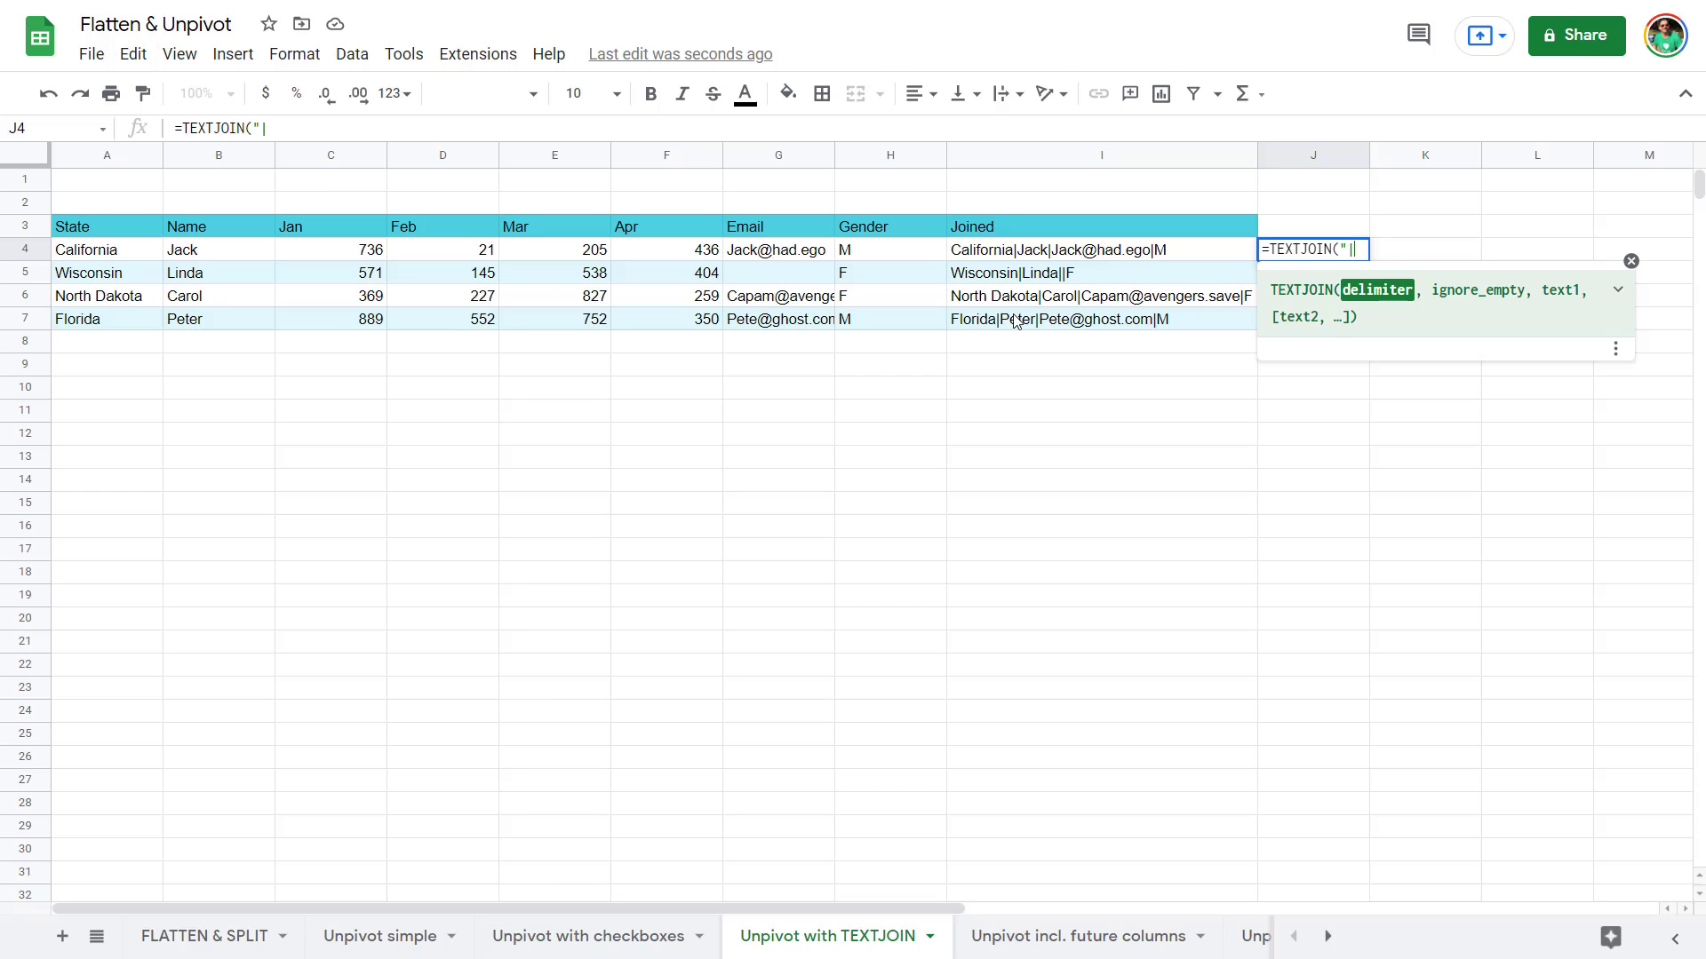
text(|", )
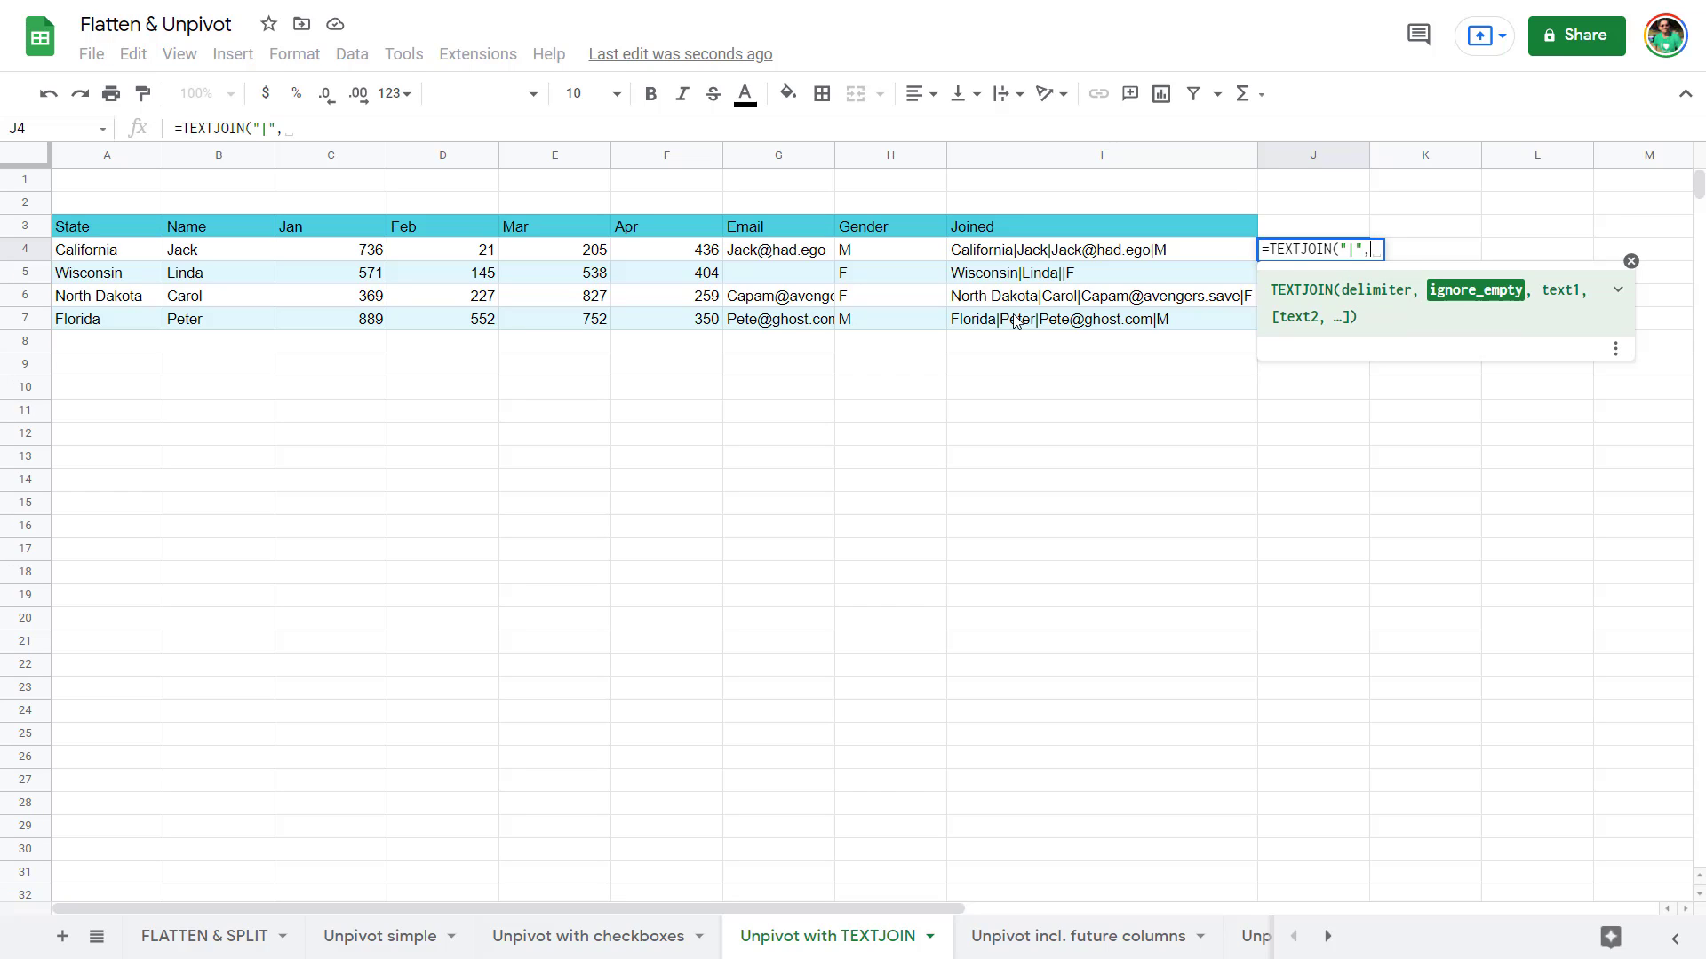
text(FLASE)
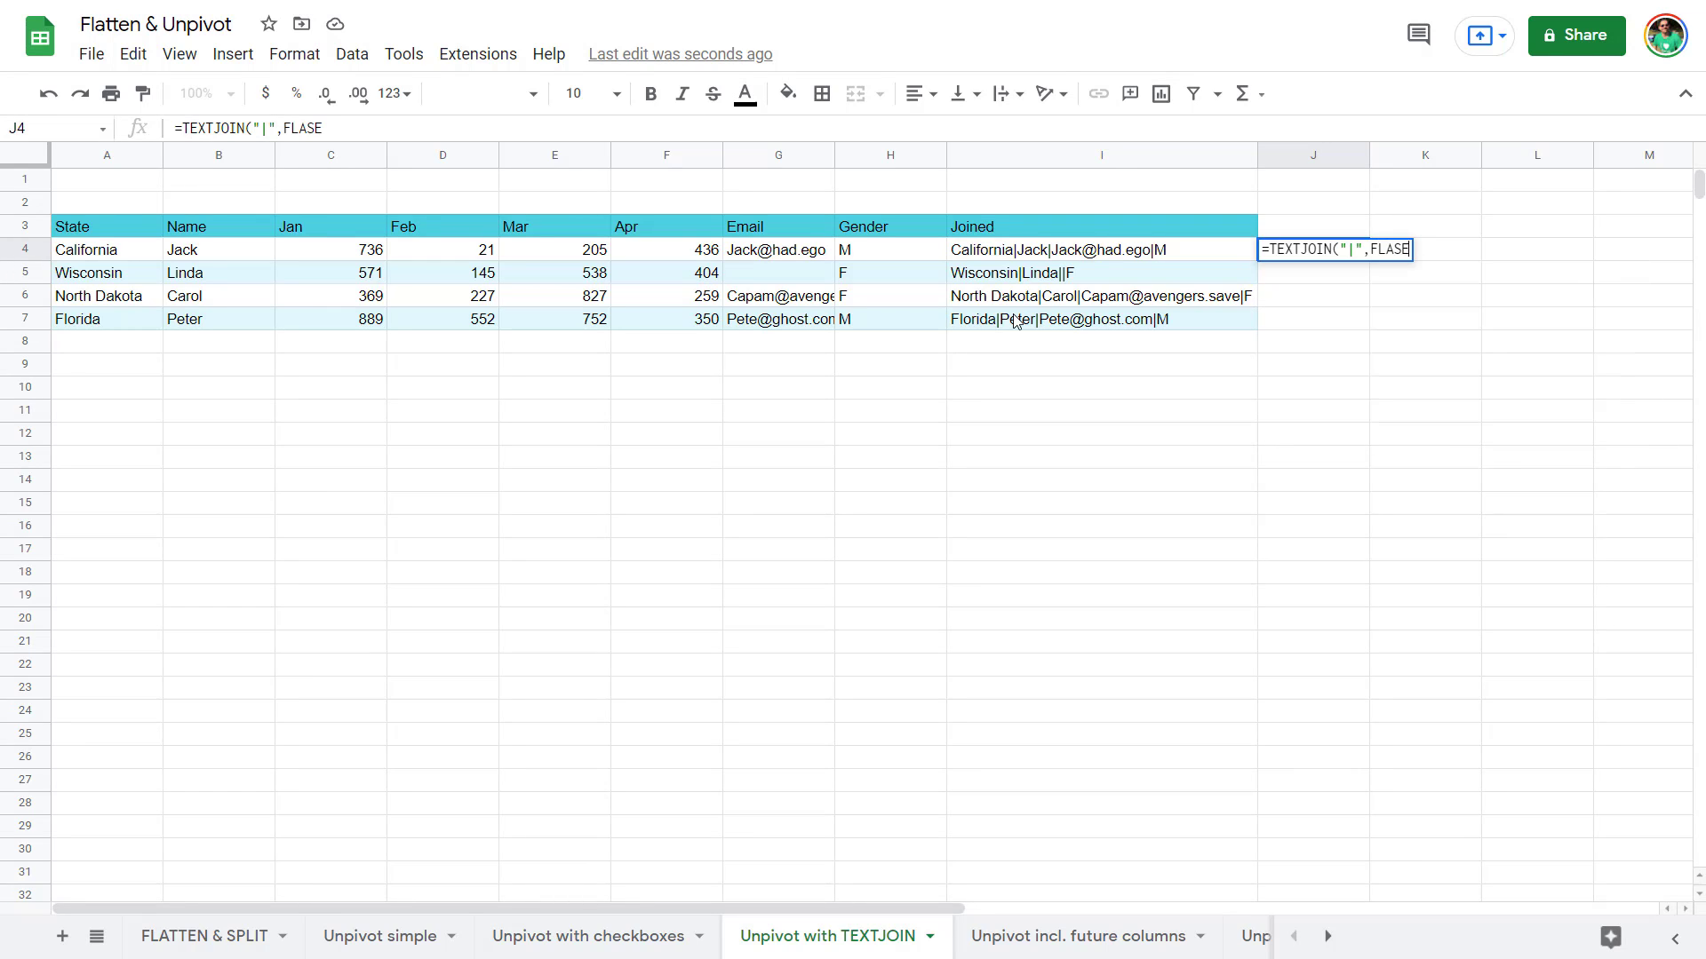
key(BackSpace)
key(BackSpace)
key(BackSpace)
key(BackSpace)
text(ALSE)
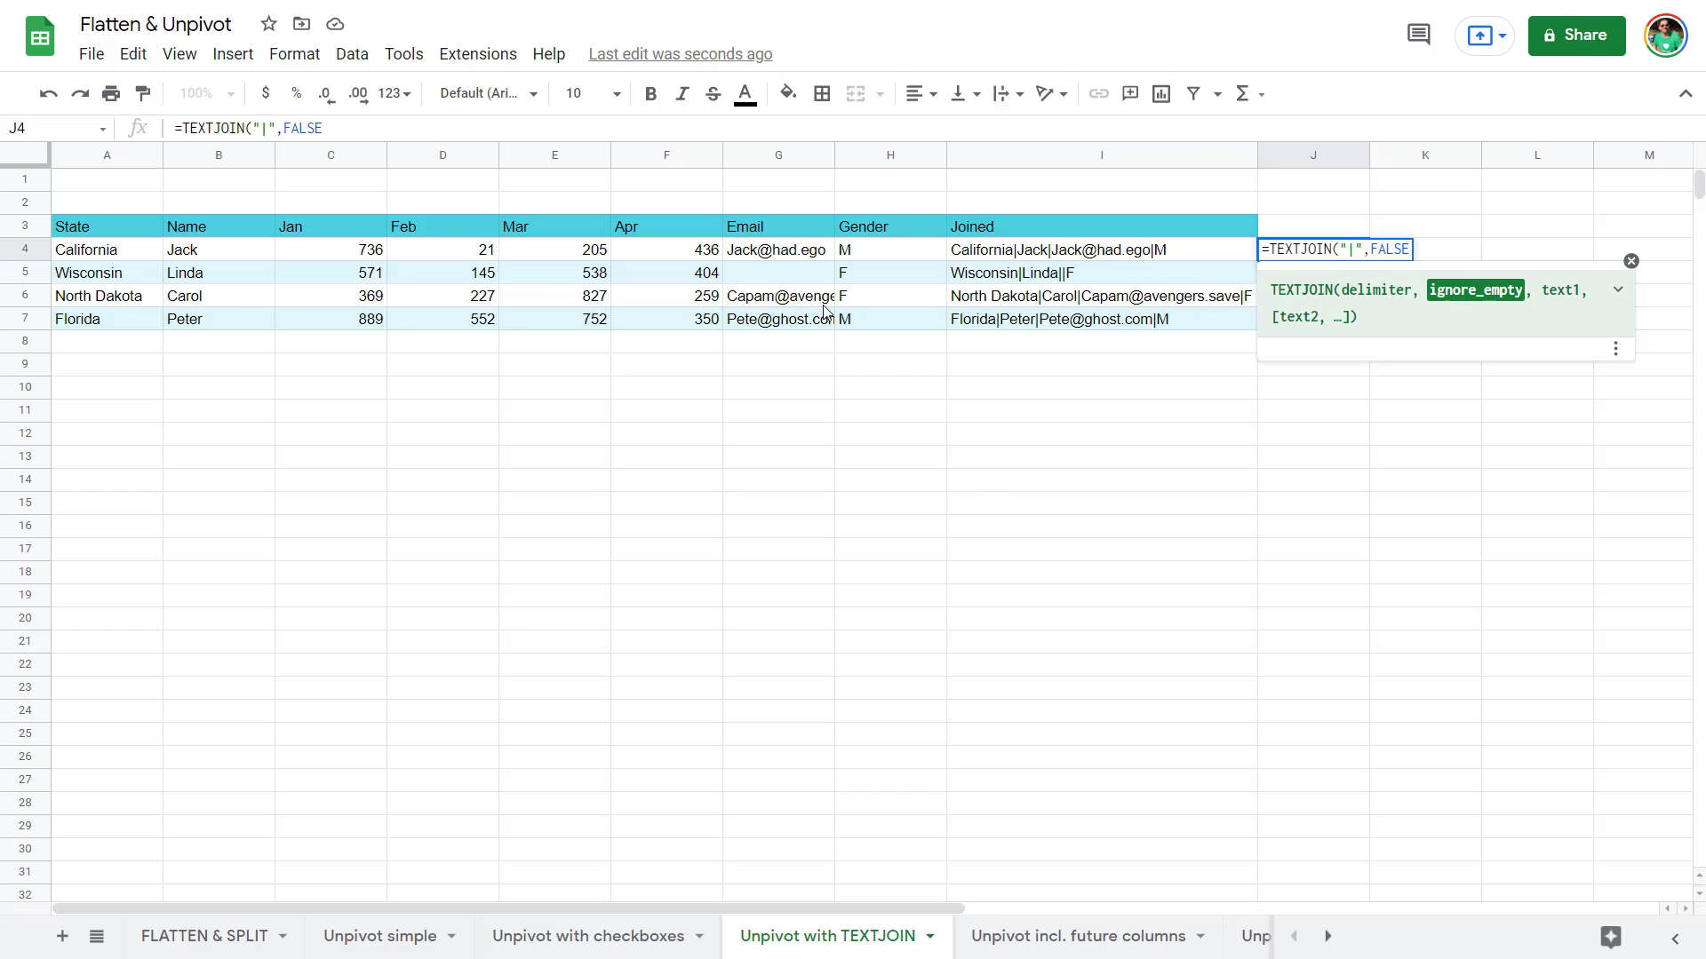
text(,)
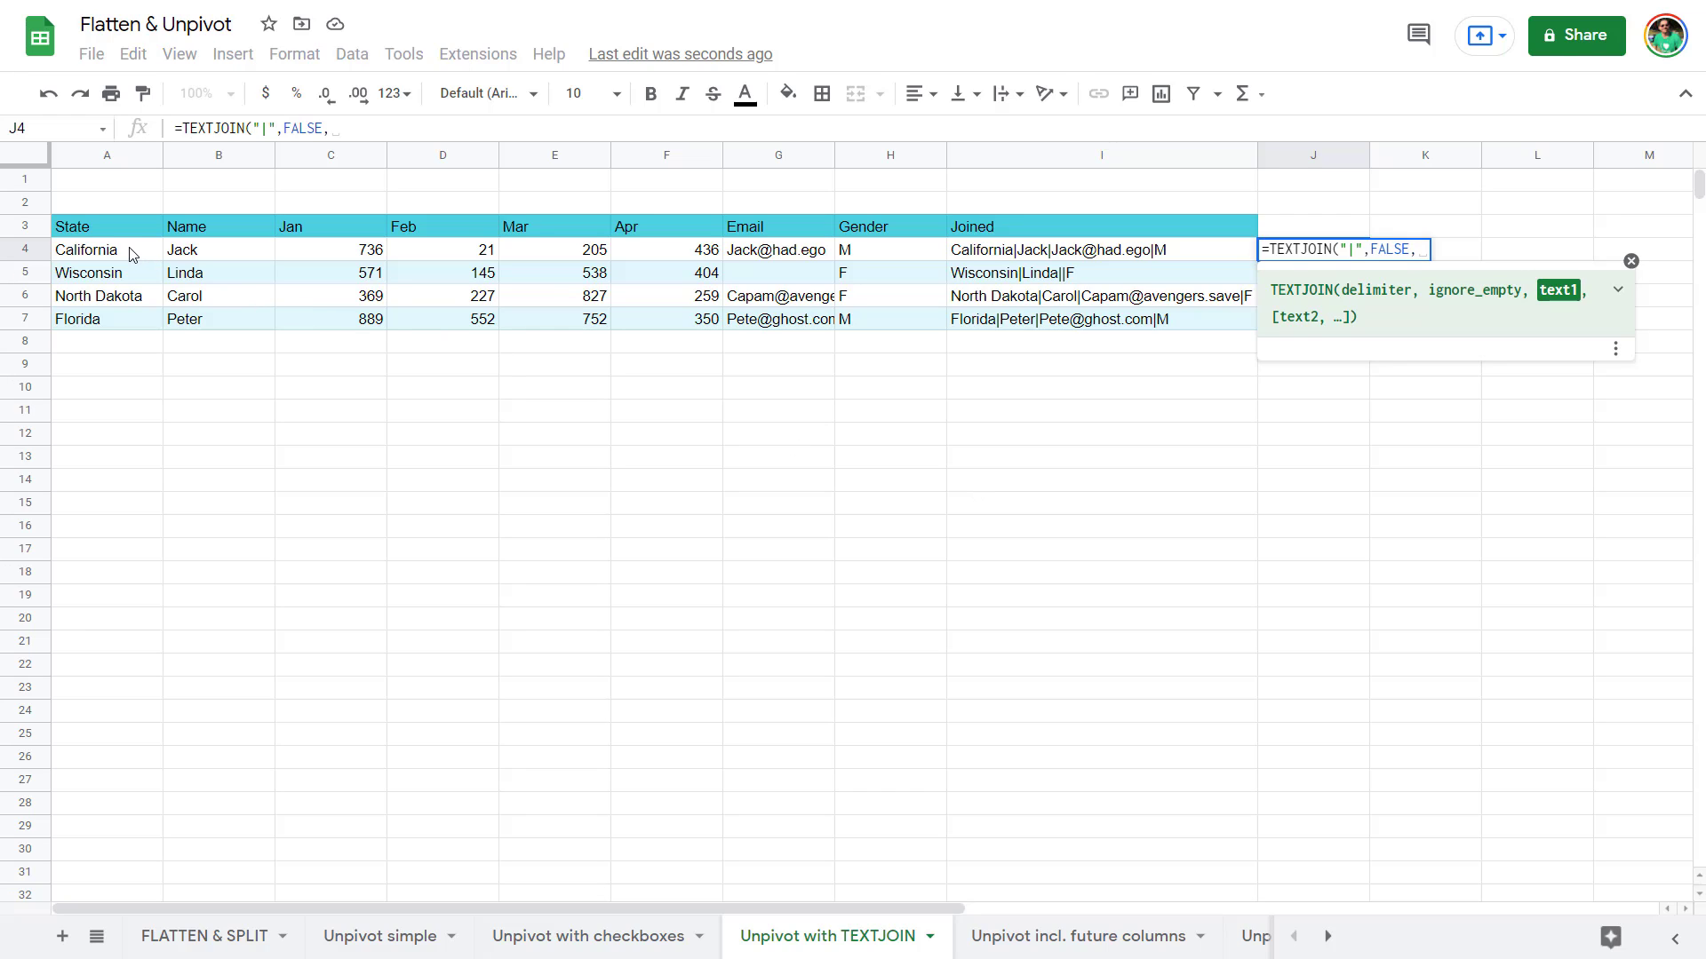
drag(127, 251, 199, 248)
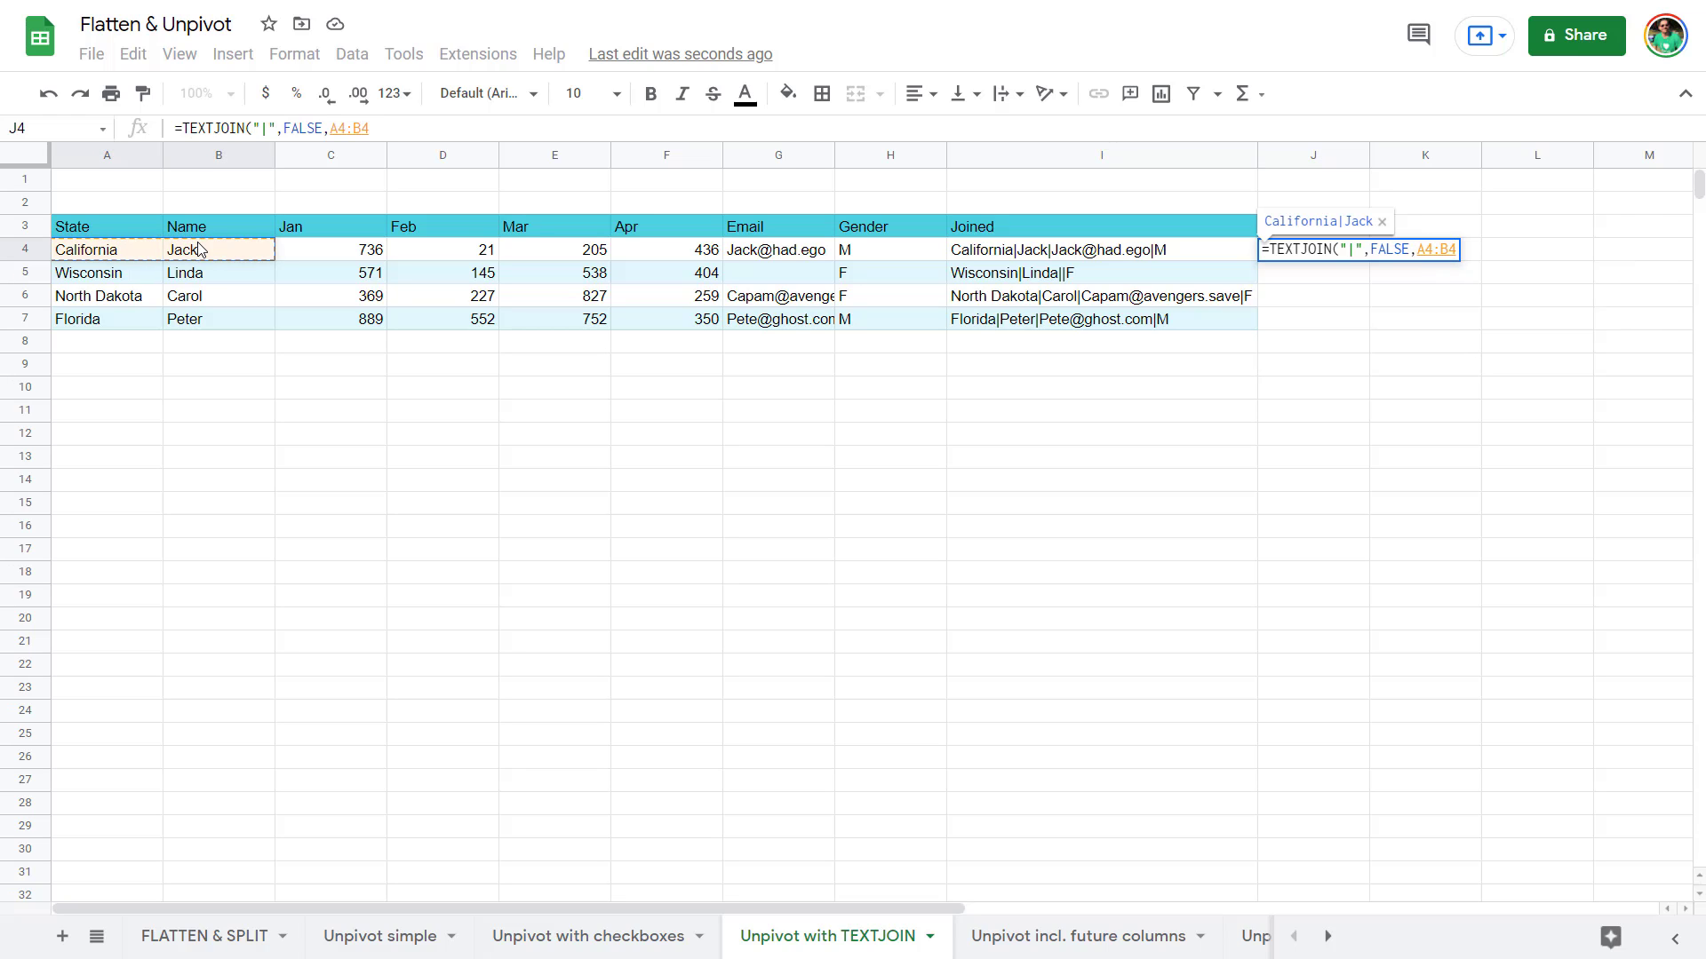
text(,)
drag(813, 251, 893, 248)
text())
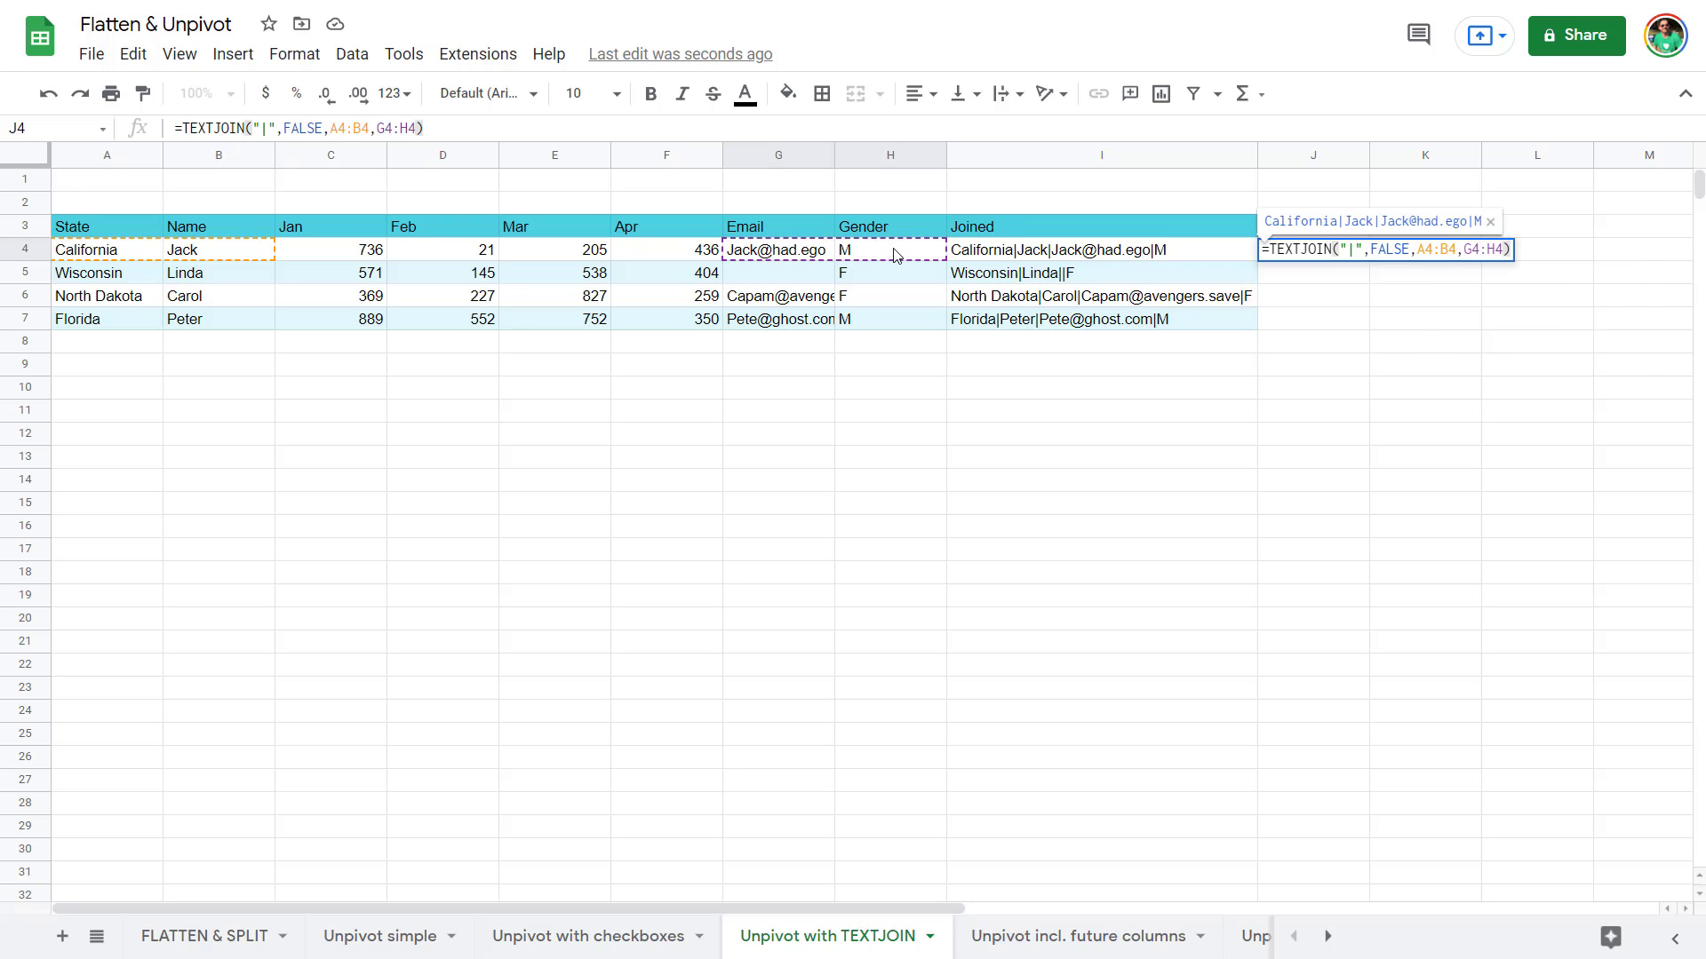
key(Return)
key(Up)
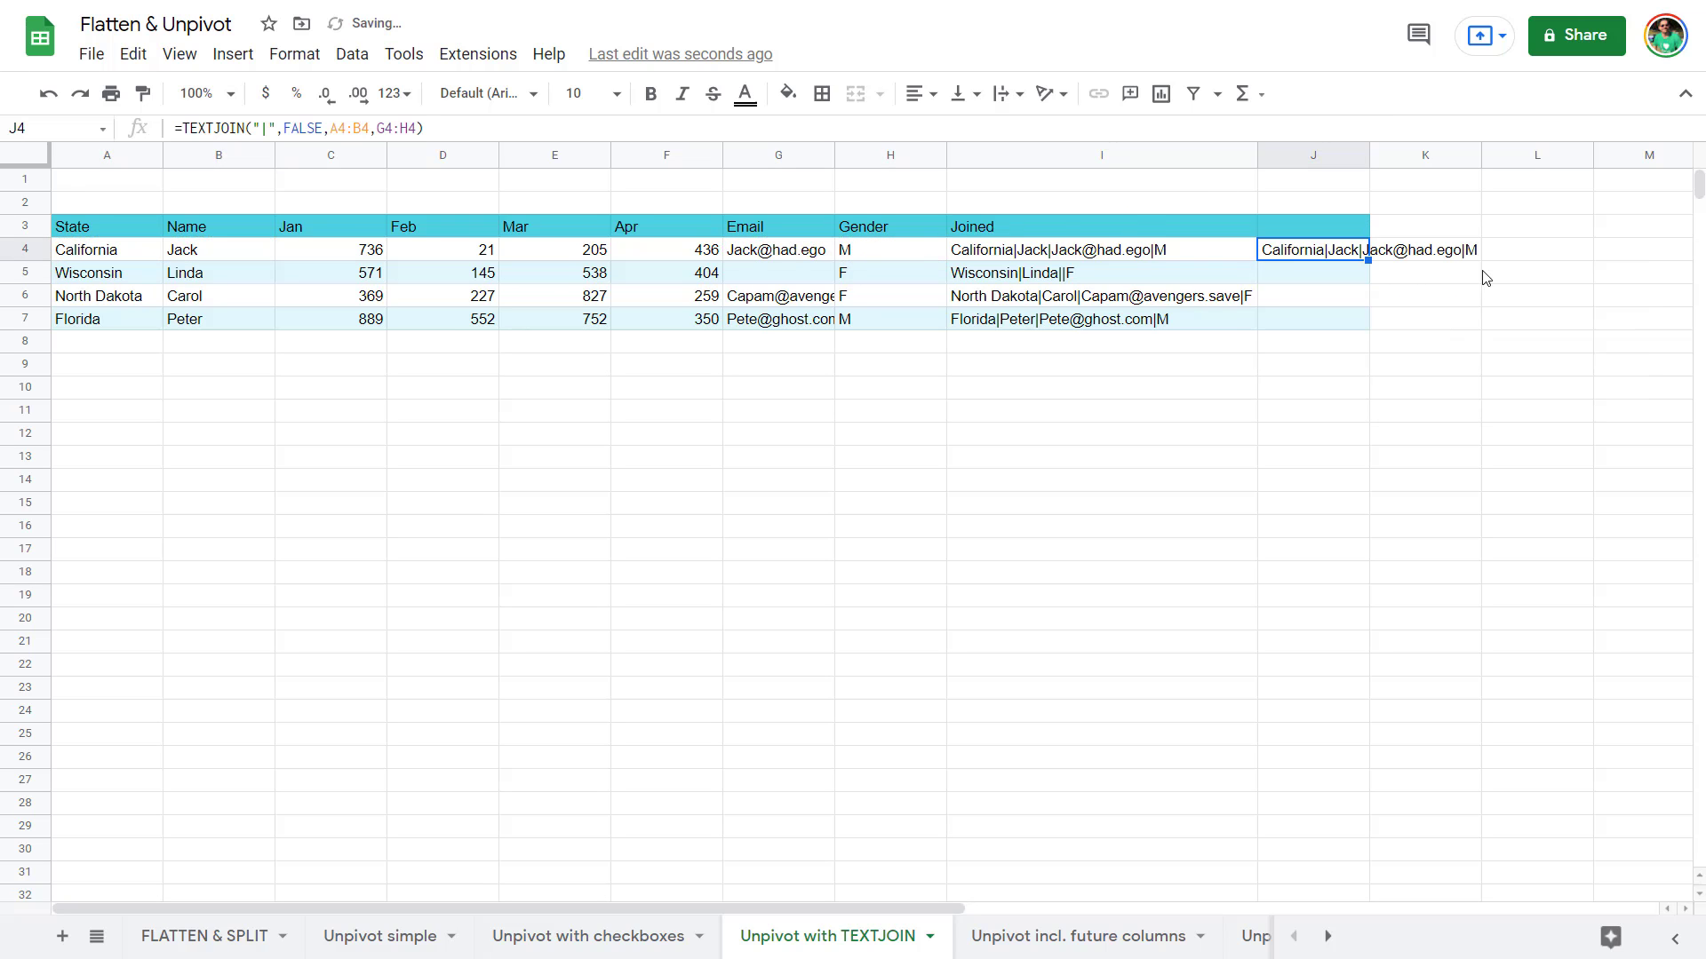
drag(1368, 260, 1372, 319)
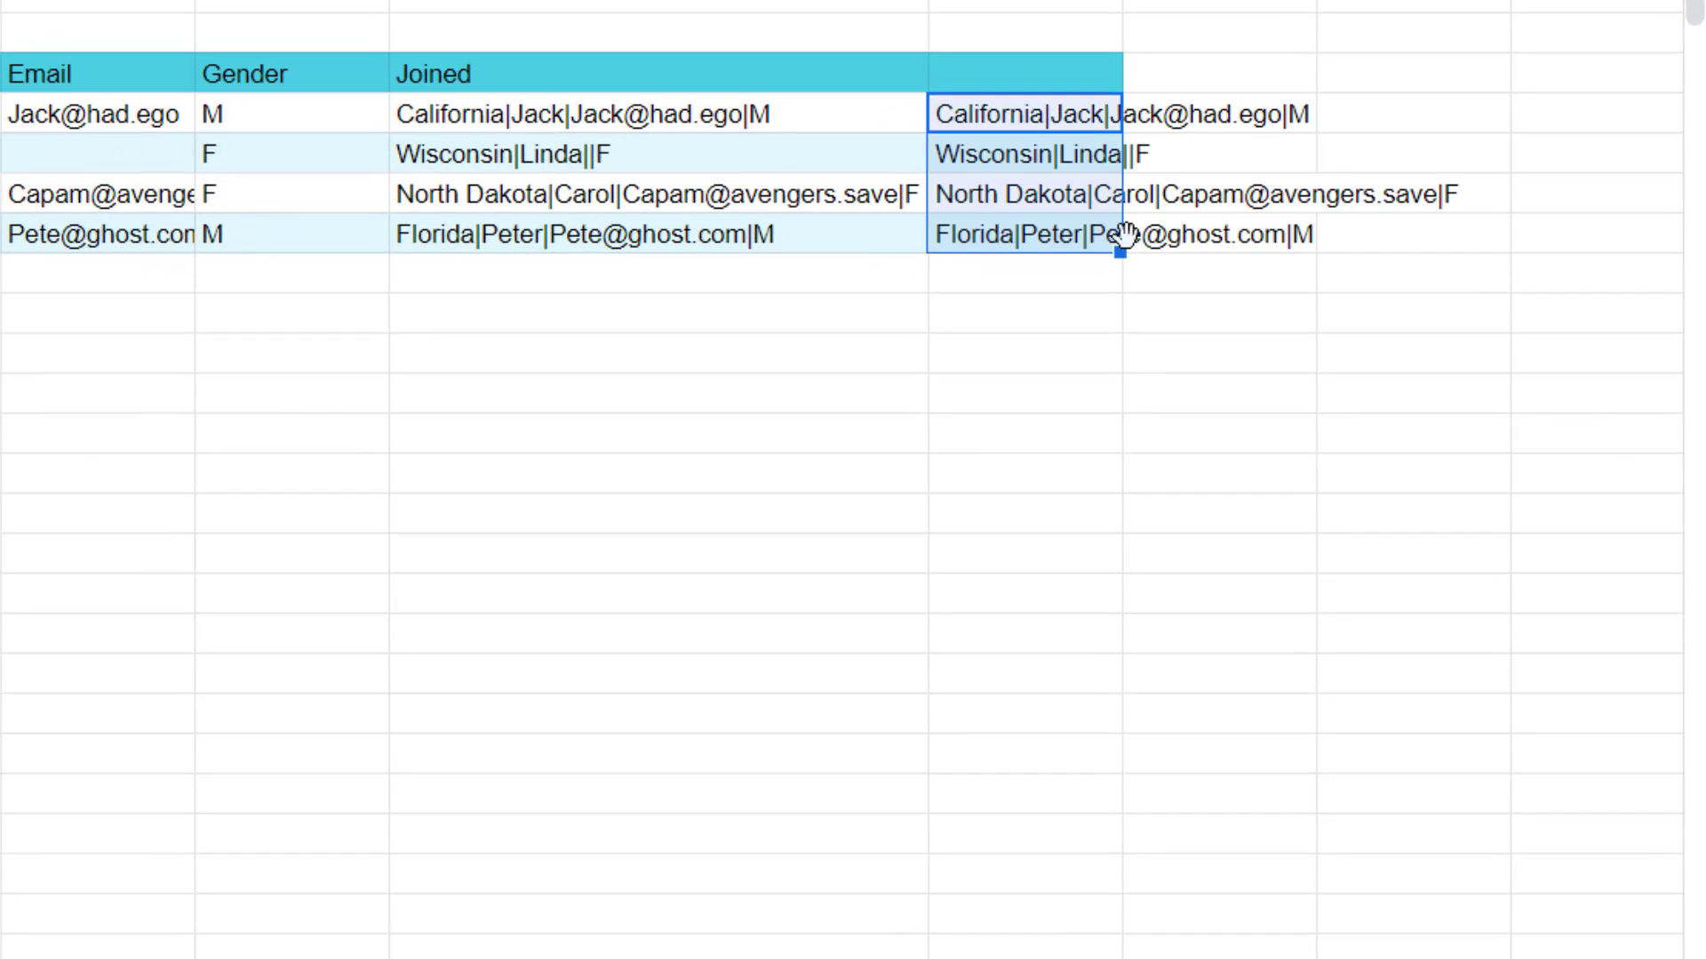
Autofit the Jan–Apr columns C:F to their values.
click(1064, 329)
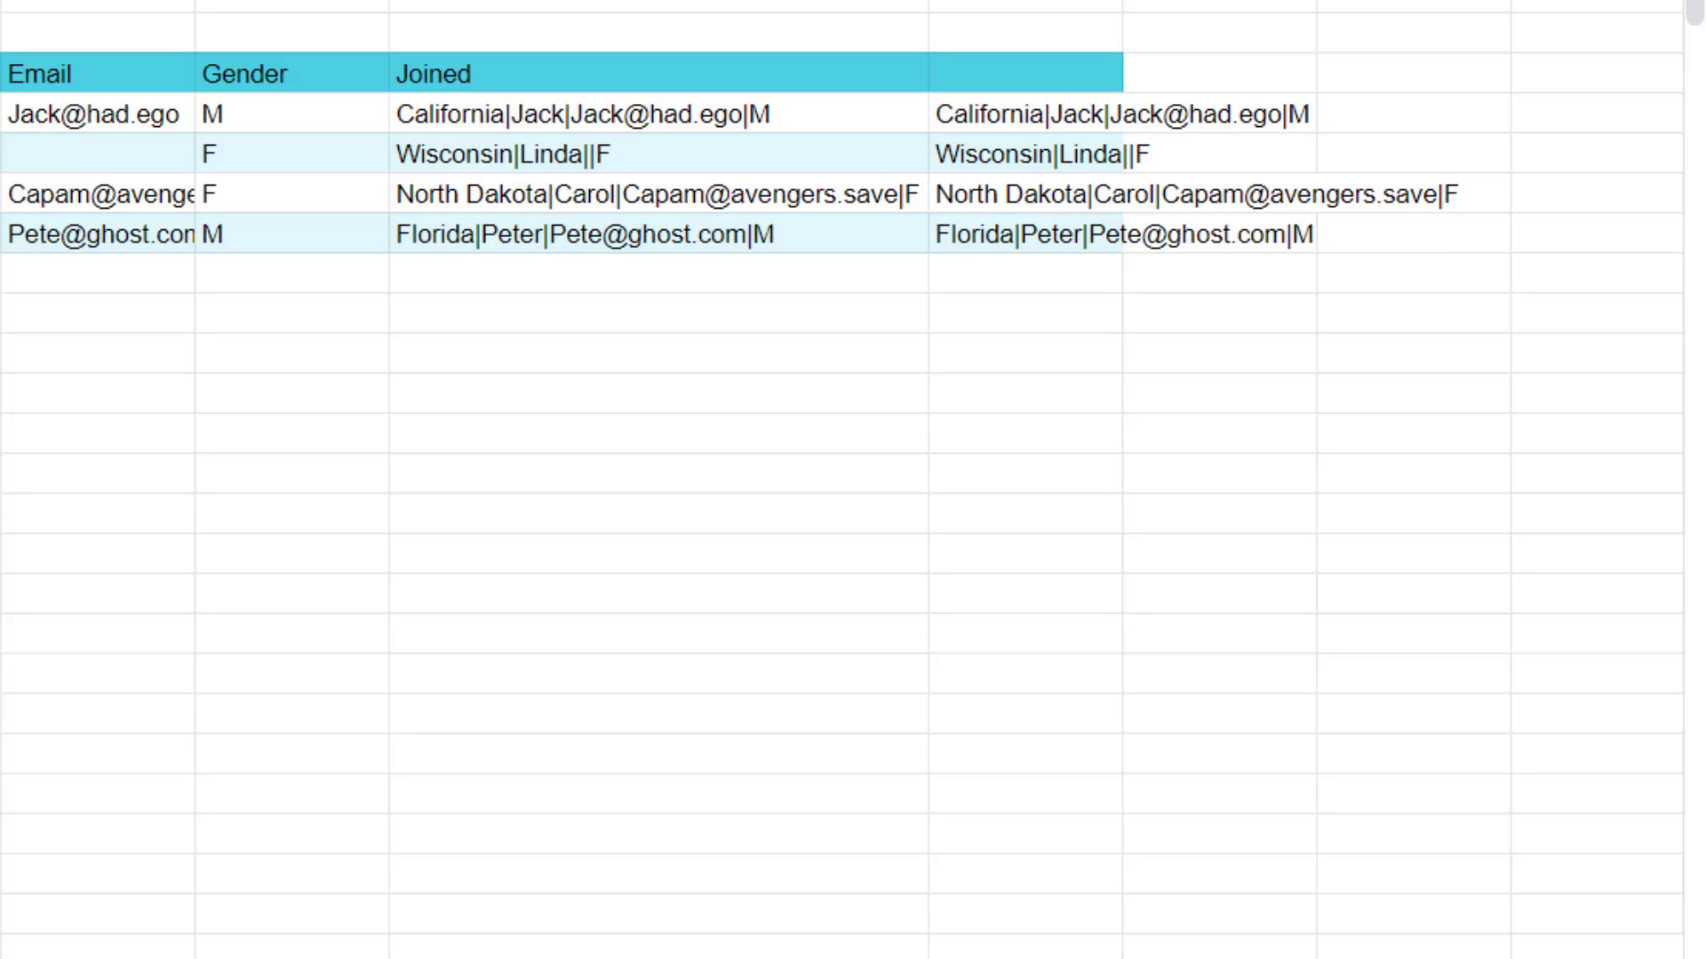
key(ctrl+space)
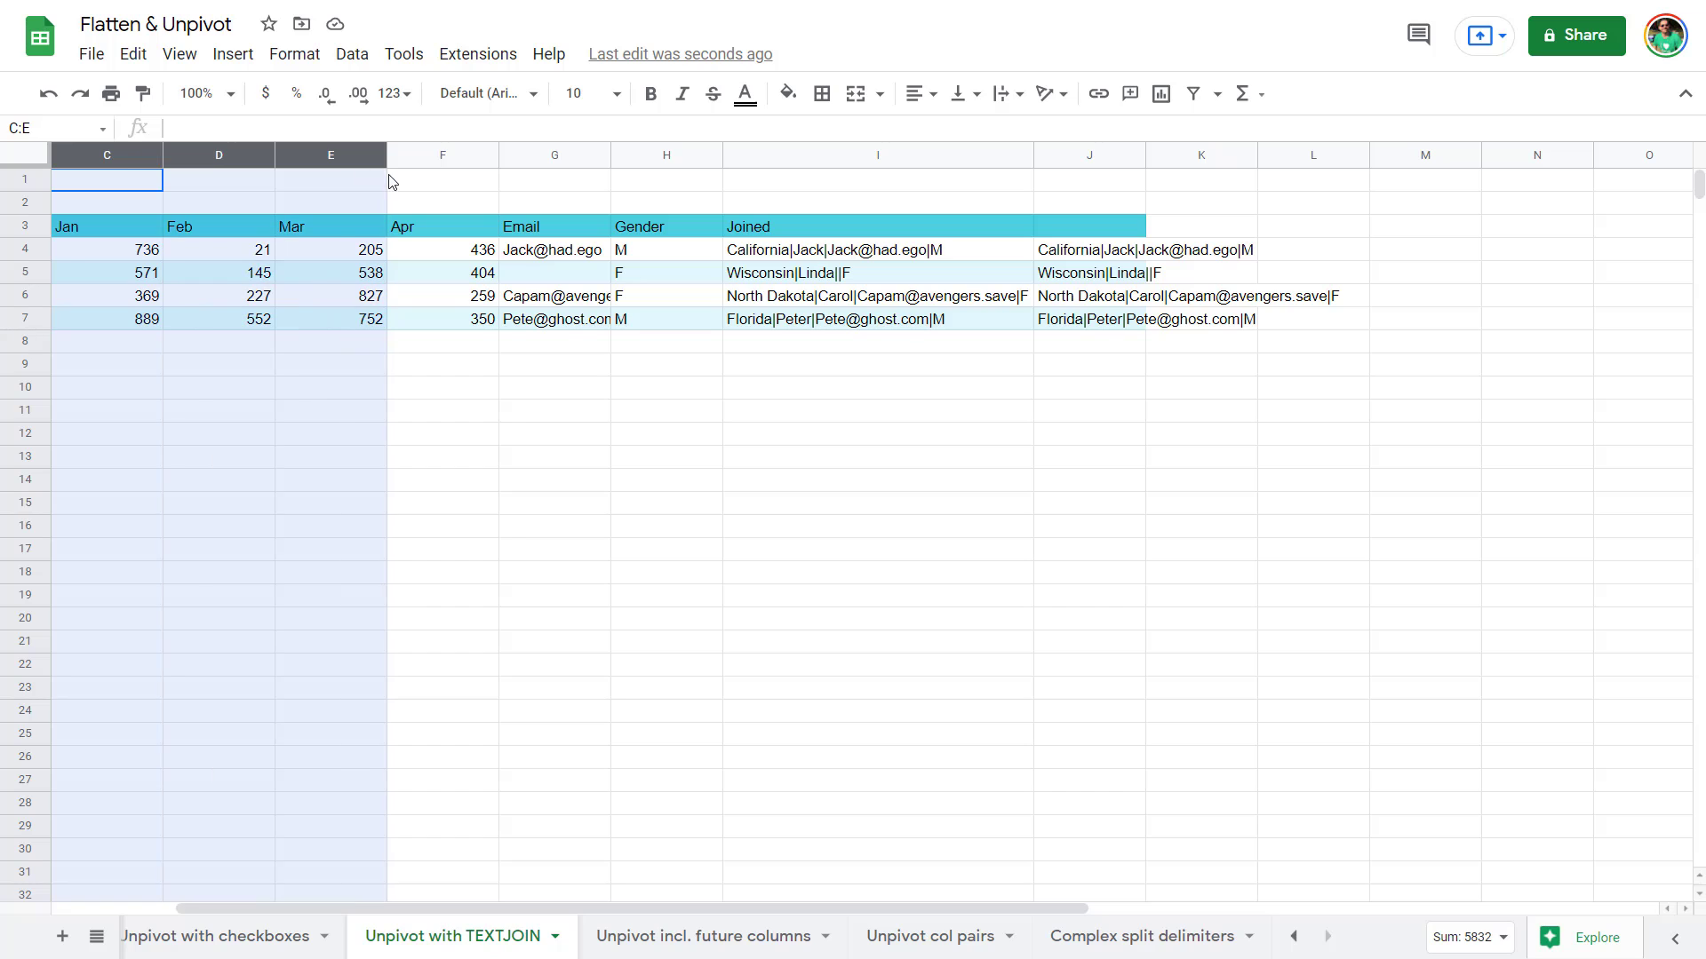
key(shift+Right)
double_click(499, 156)
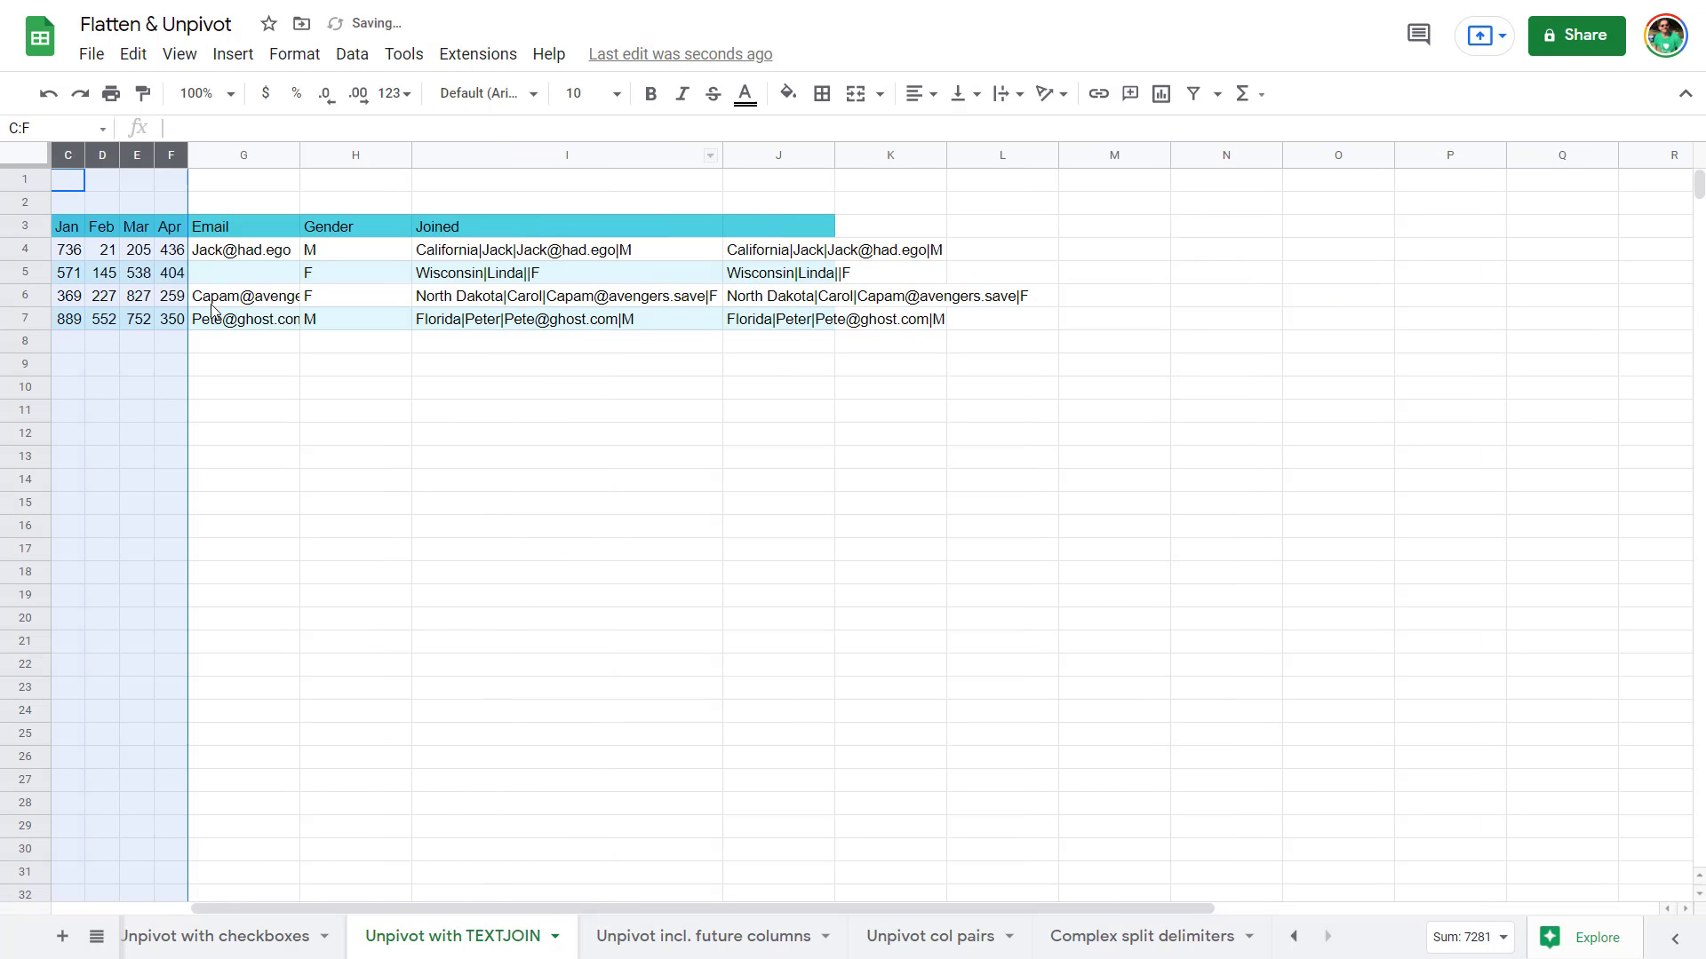
click(263, 302)
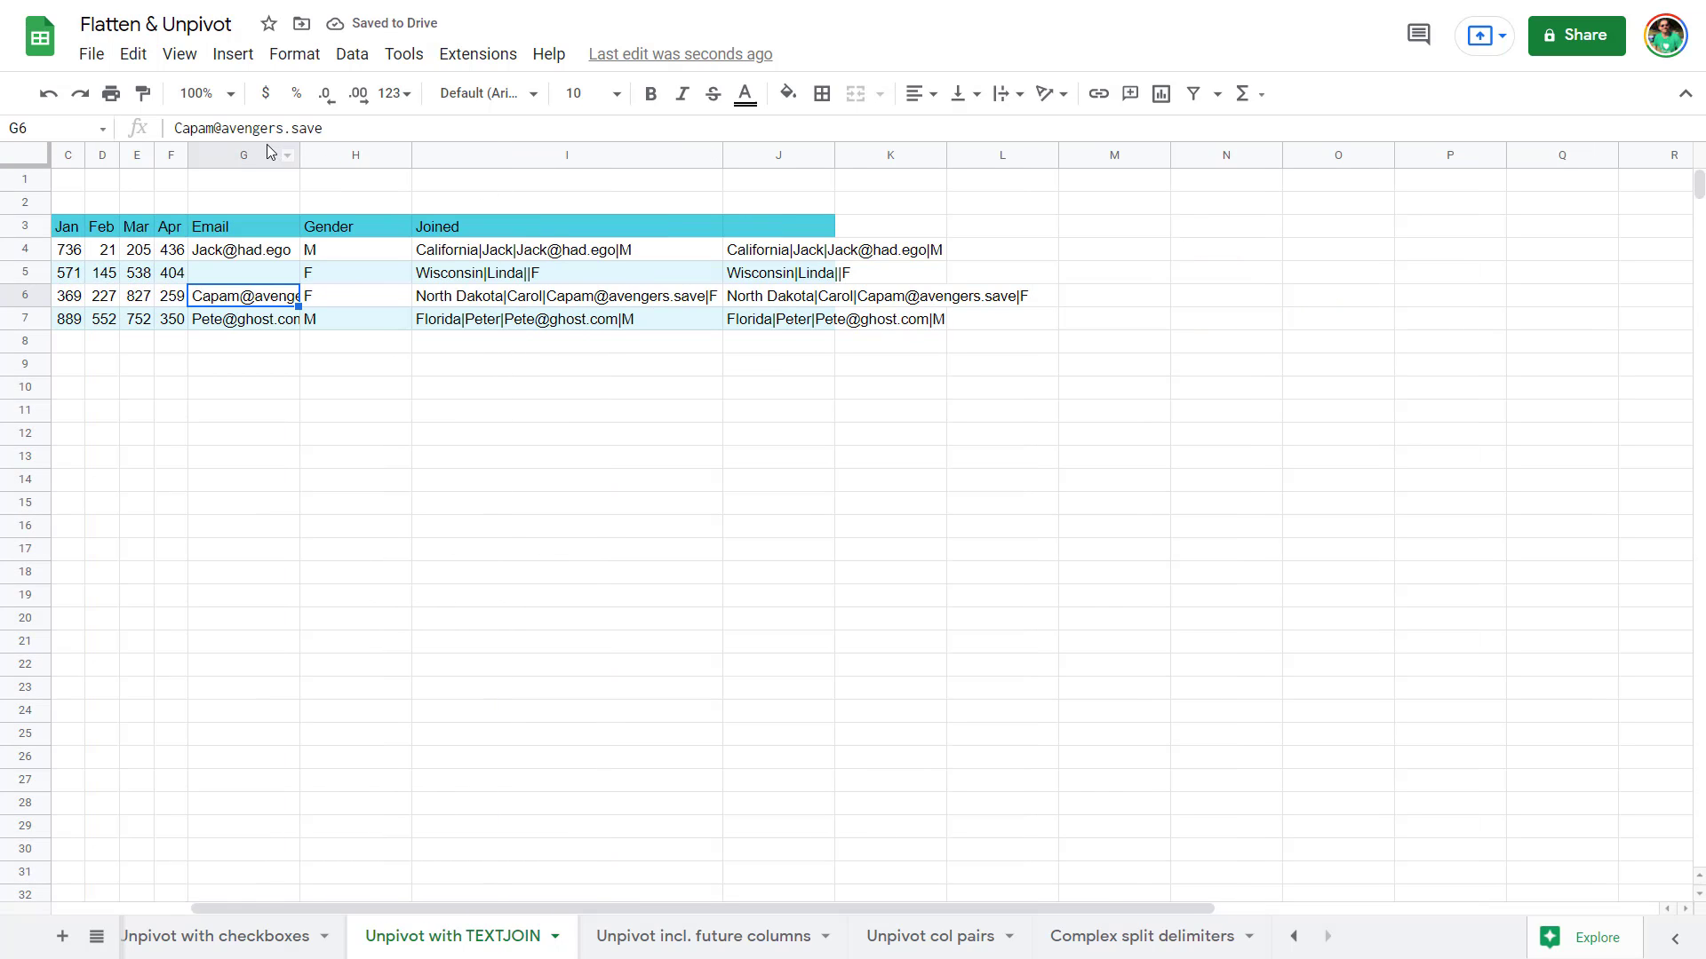
Group the Email and Gender columns G:H and collapse the group.
drag(264, 156, 356, 155)
right_click(356, 156)
mouse_move(685, 824)
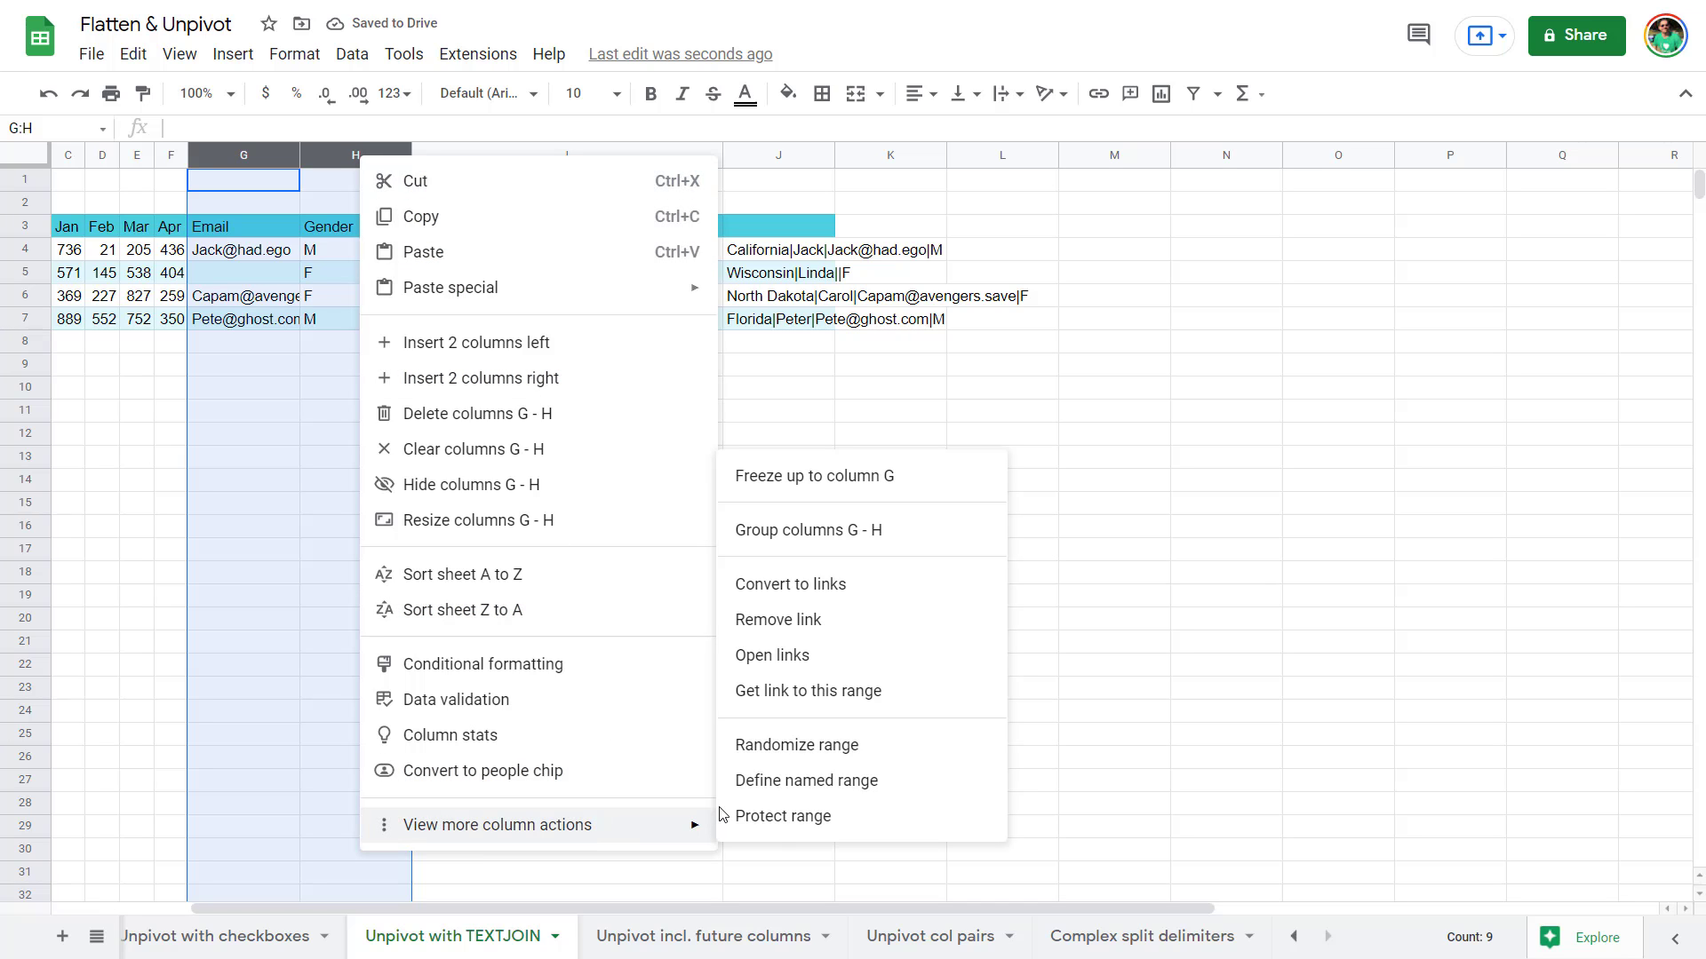
click(818, 531)
click(171, 157)
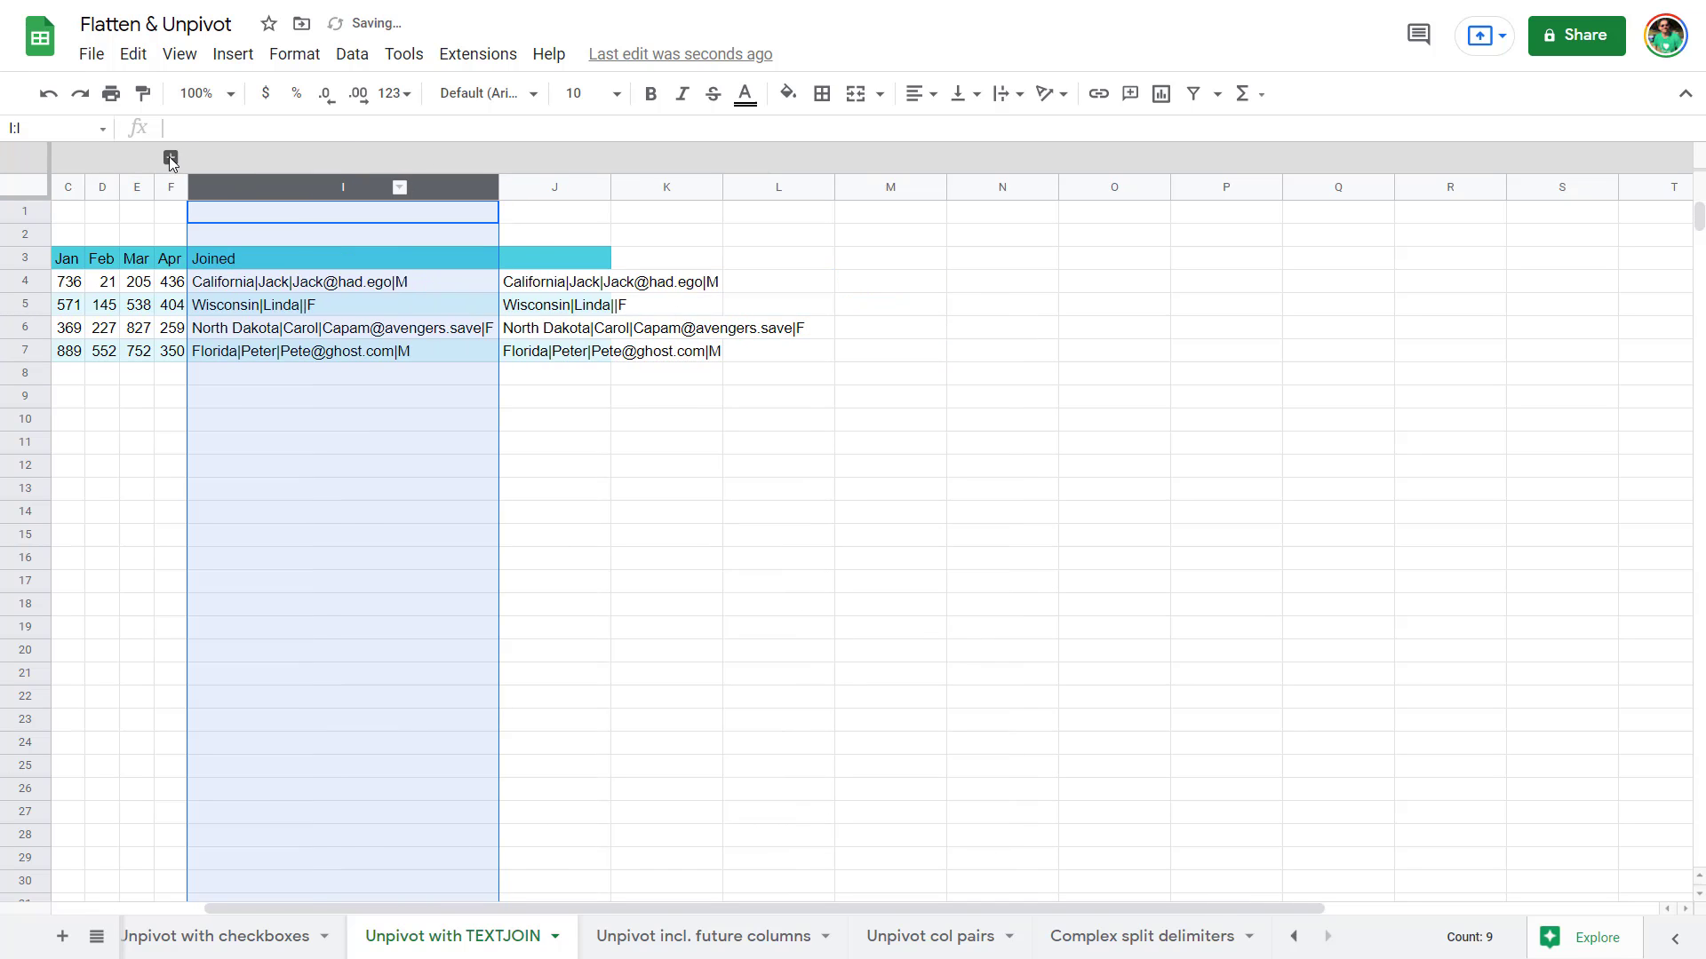
Select cell I11 below the table as the place for the unpivot output.
click(113, 444)
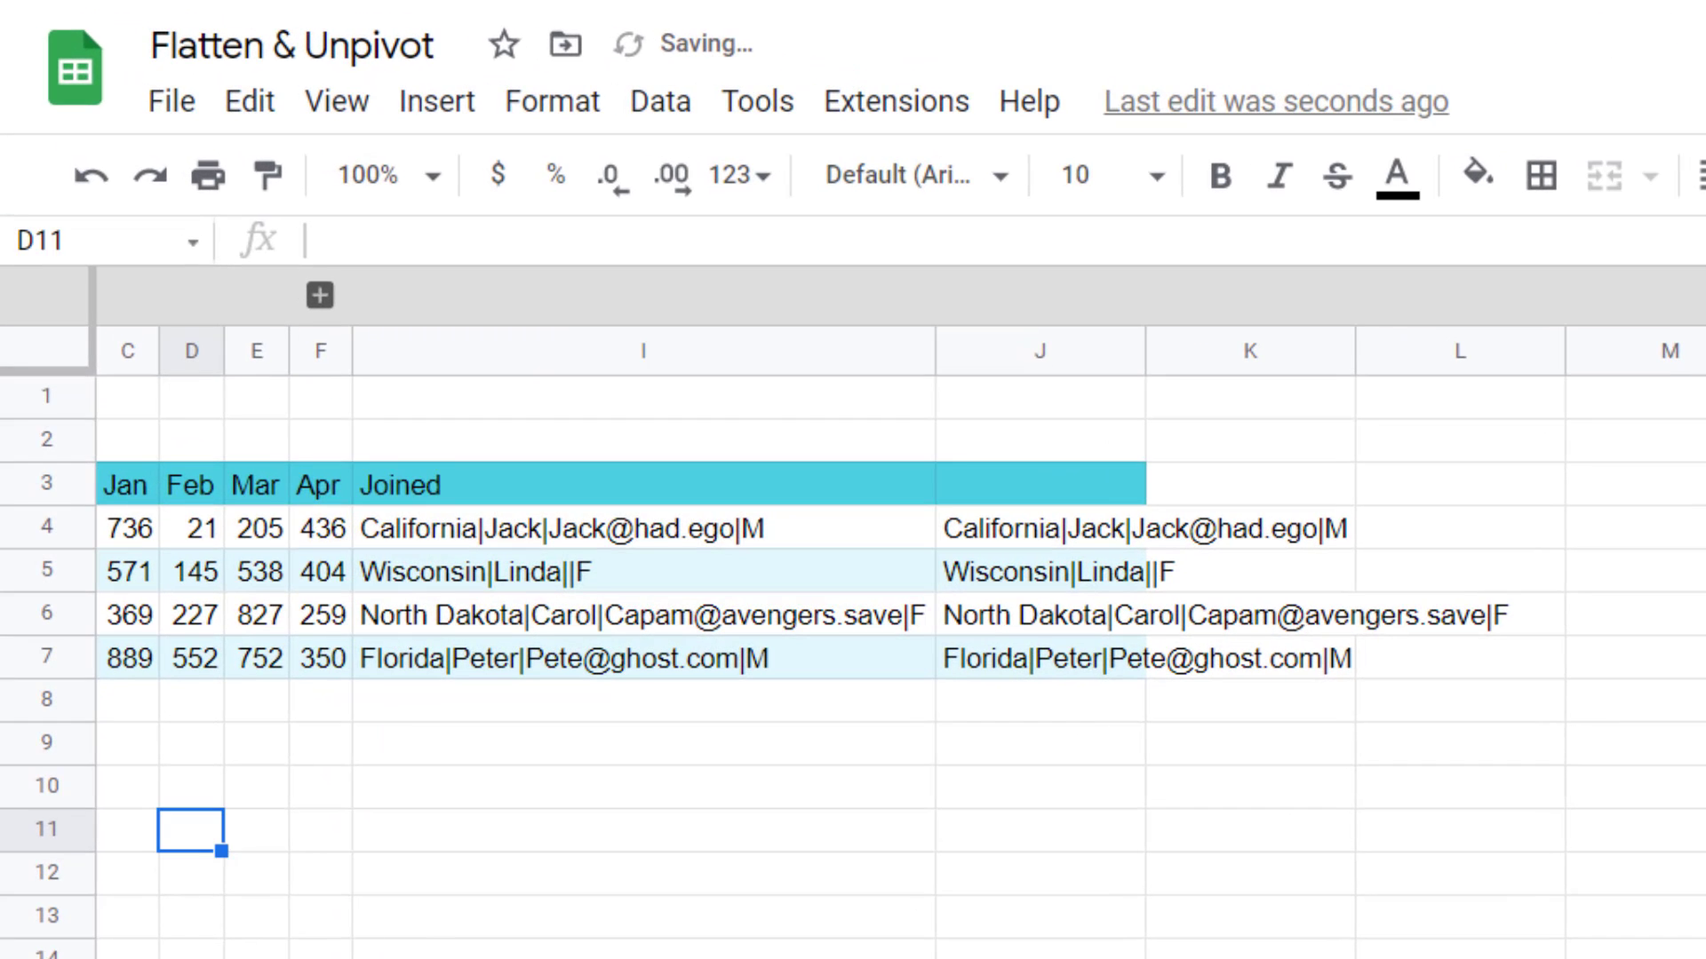
click(319, 831)
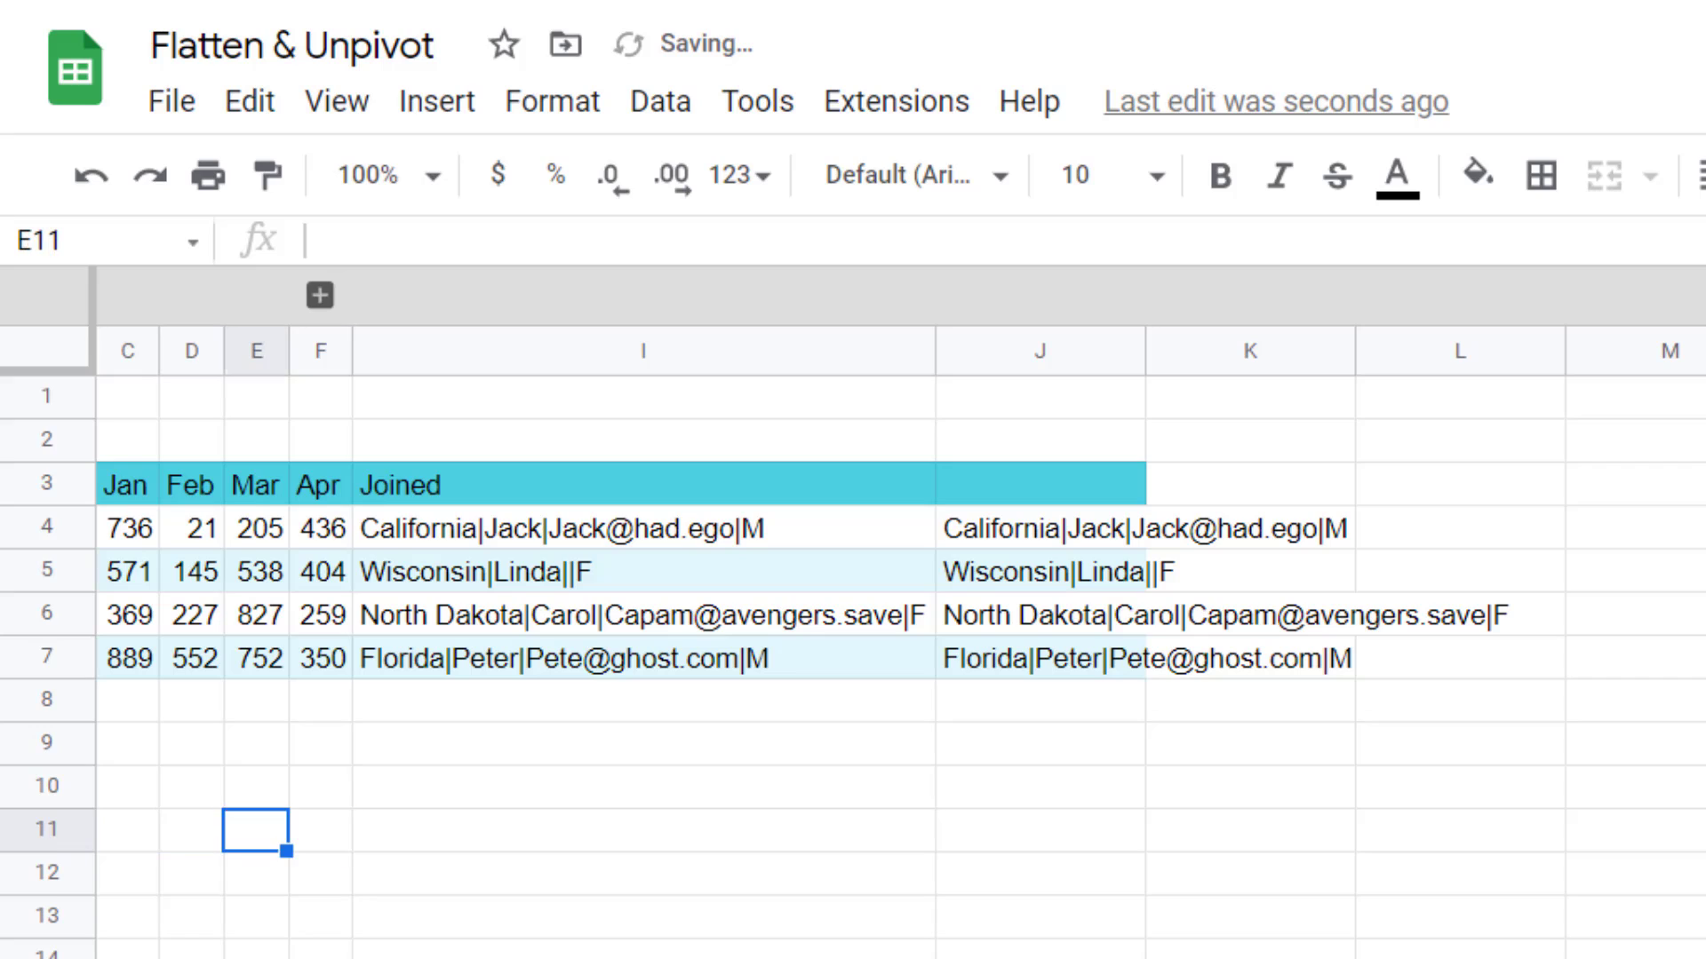
click(1040, 831)
click(643, 830)
Enter =ARRAYFORMULA(SPLIT(FLATTEN(C3:F3&"|"&C4:F7&"|"&I4:I7),"|")) in I11.
text(=)
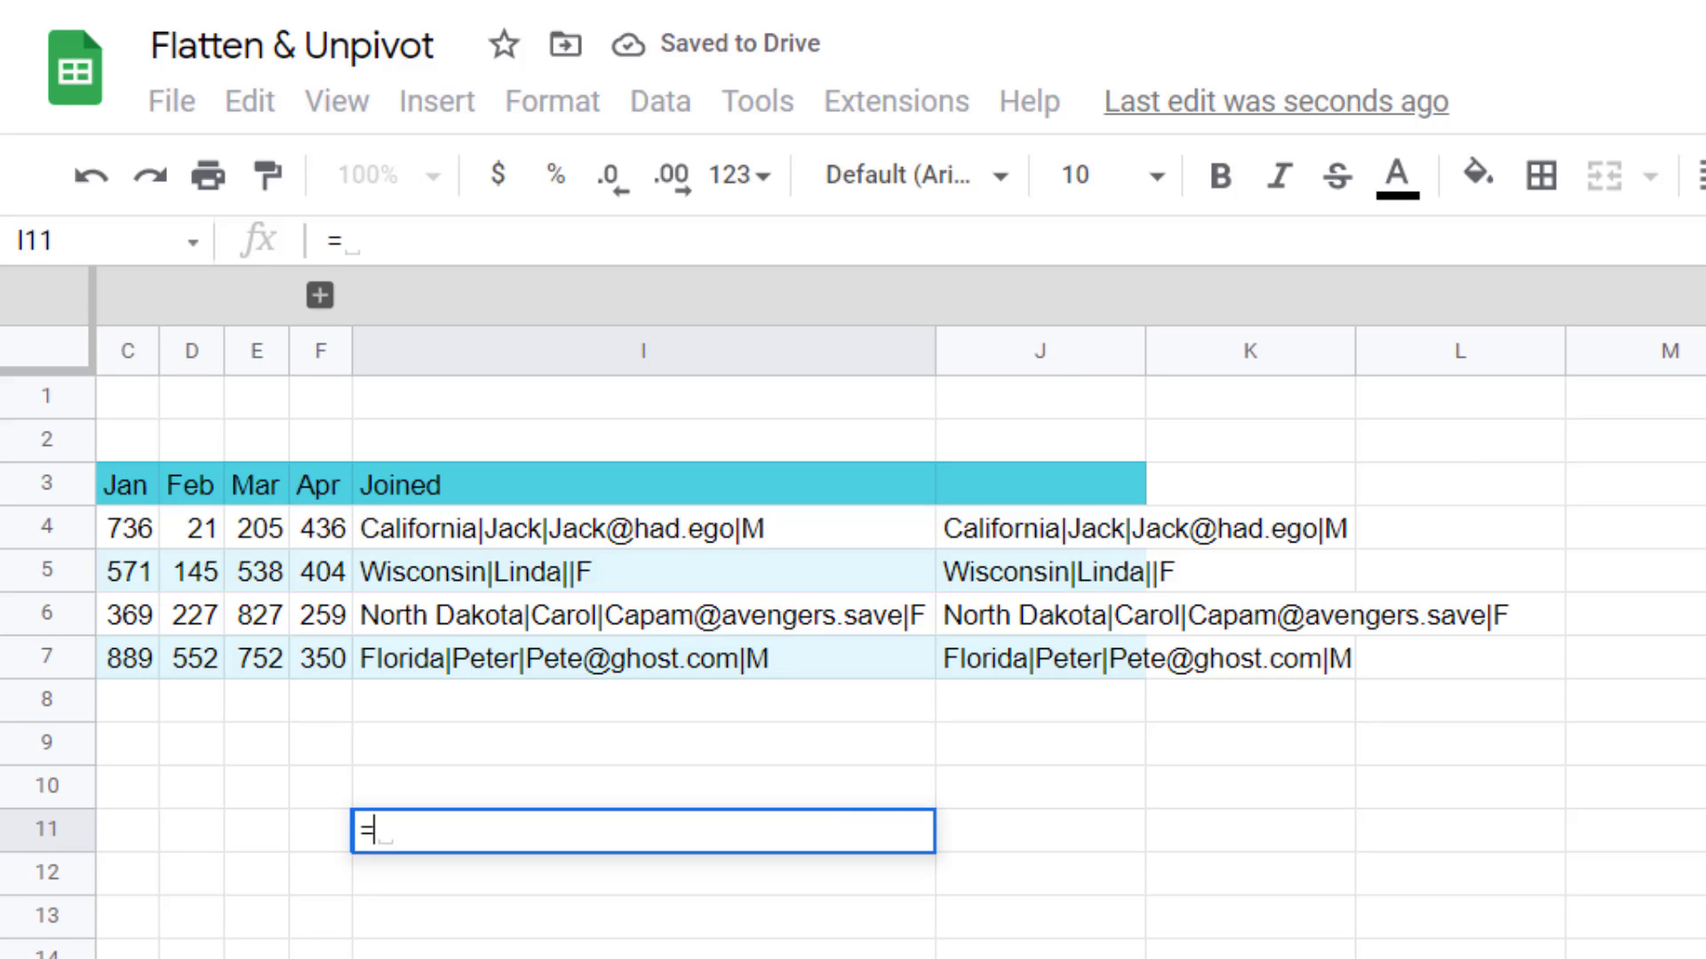
text(arra)
key(Tab)
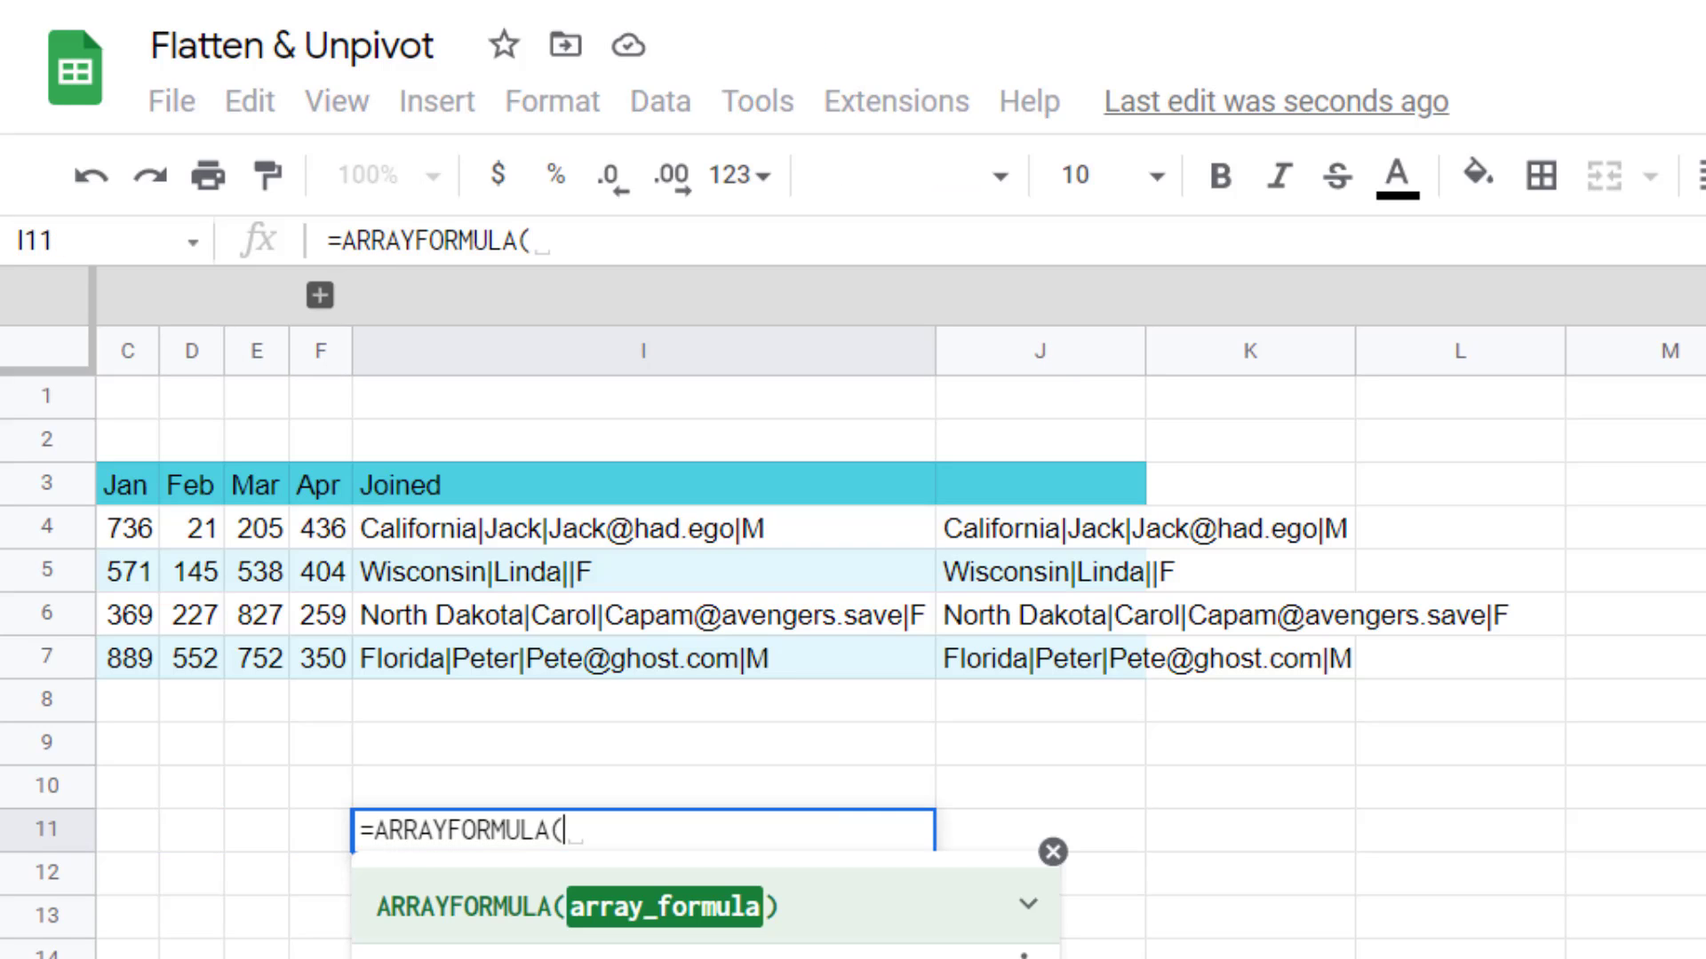
text(spl)
key(Tab)
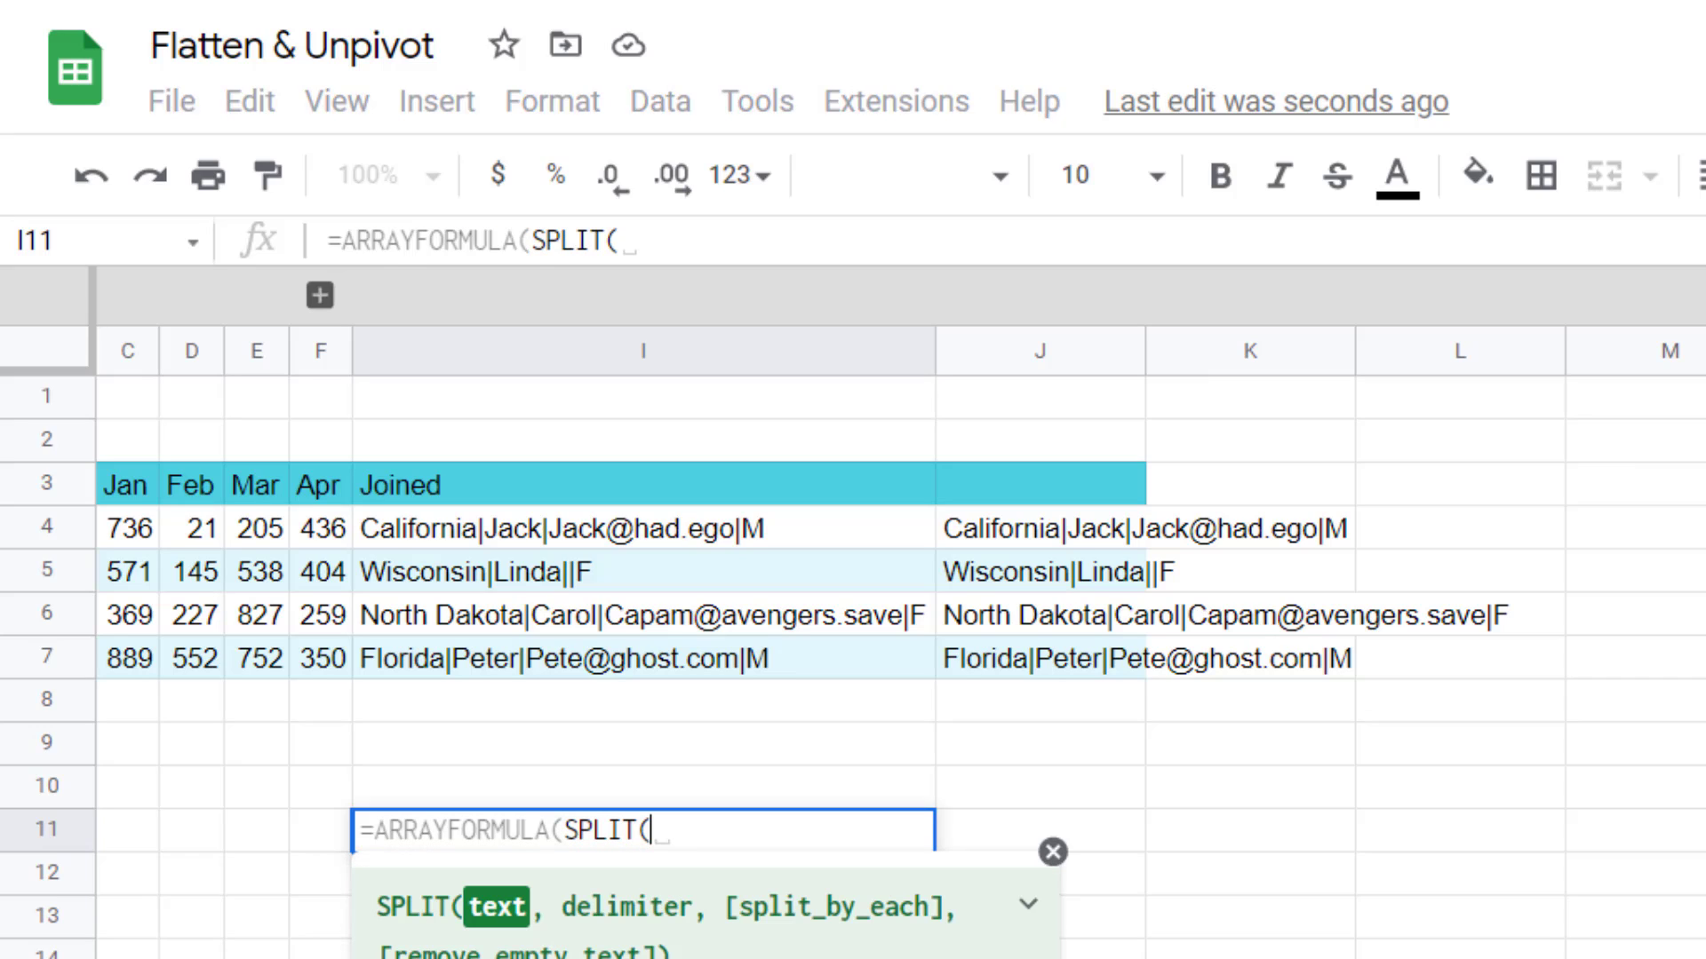
text(fla)
key(Tab)
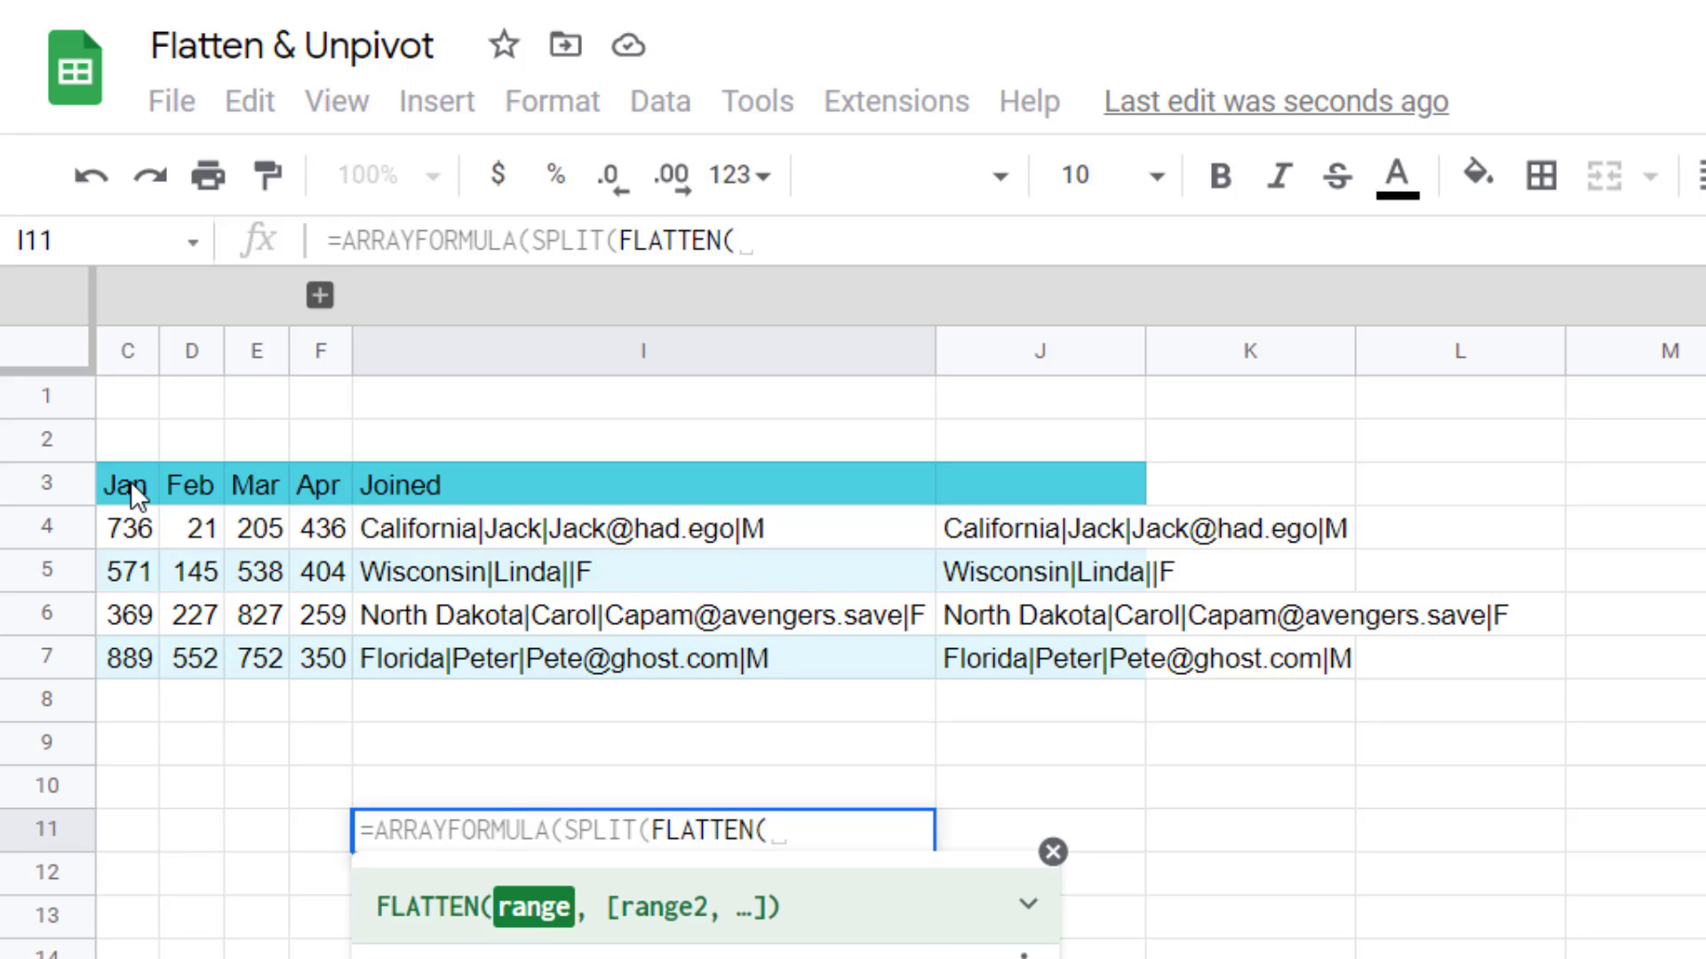
drag(130, 482, 316, 493)
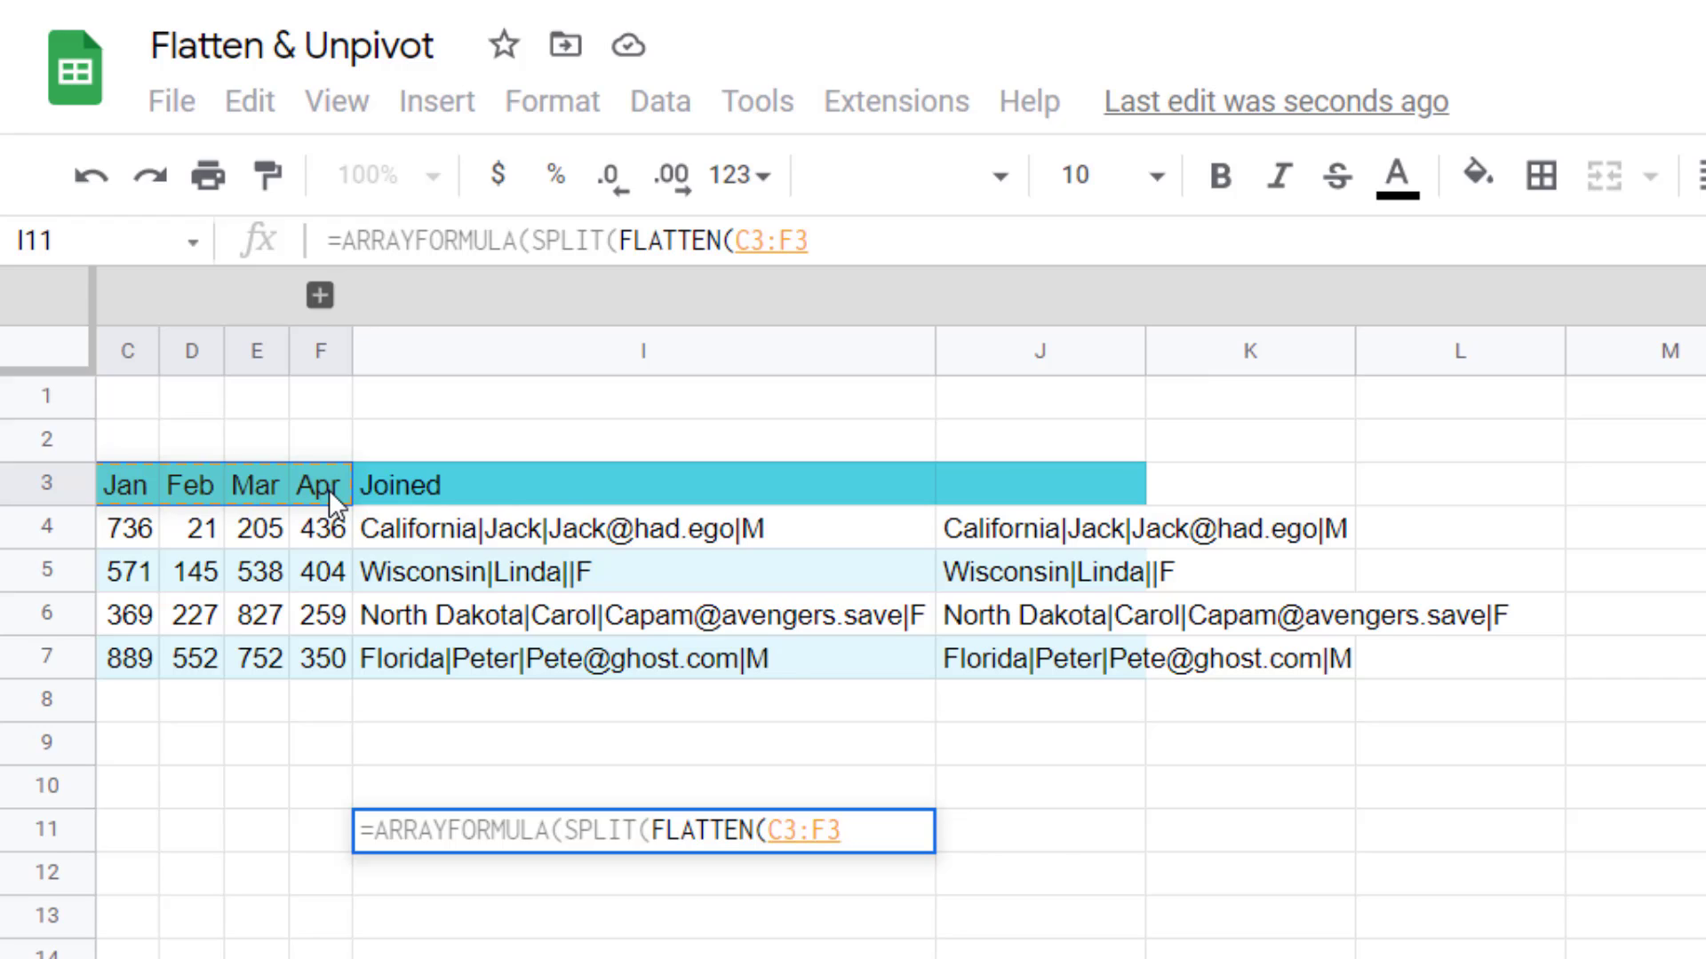
text(&"|)
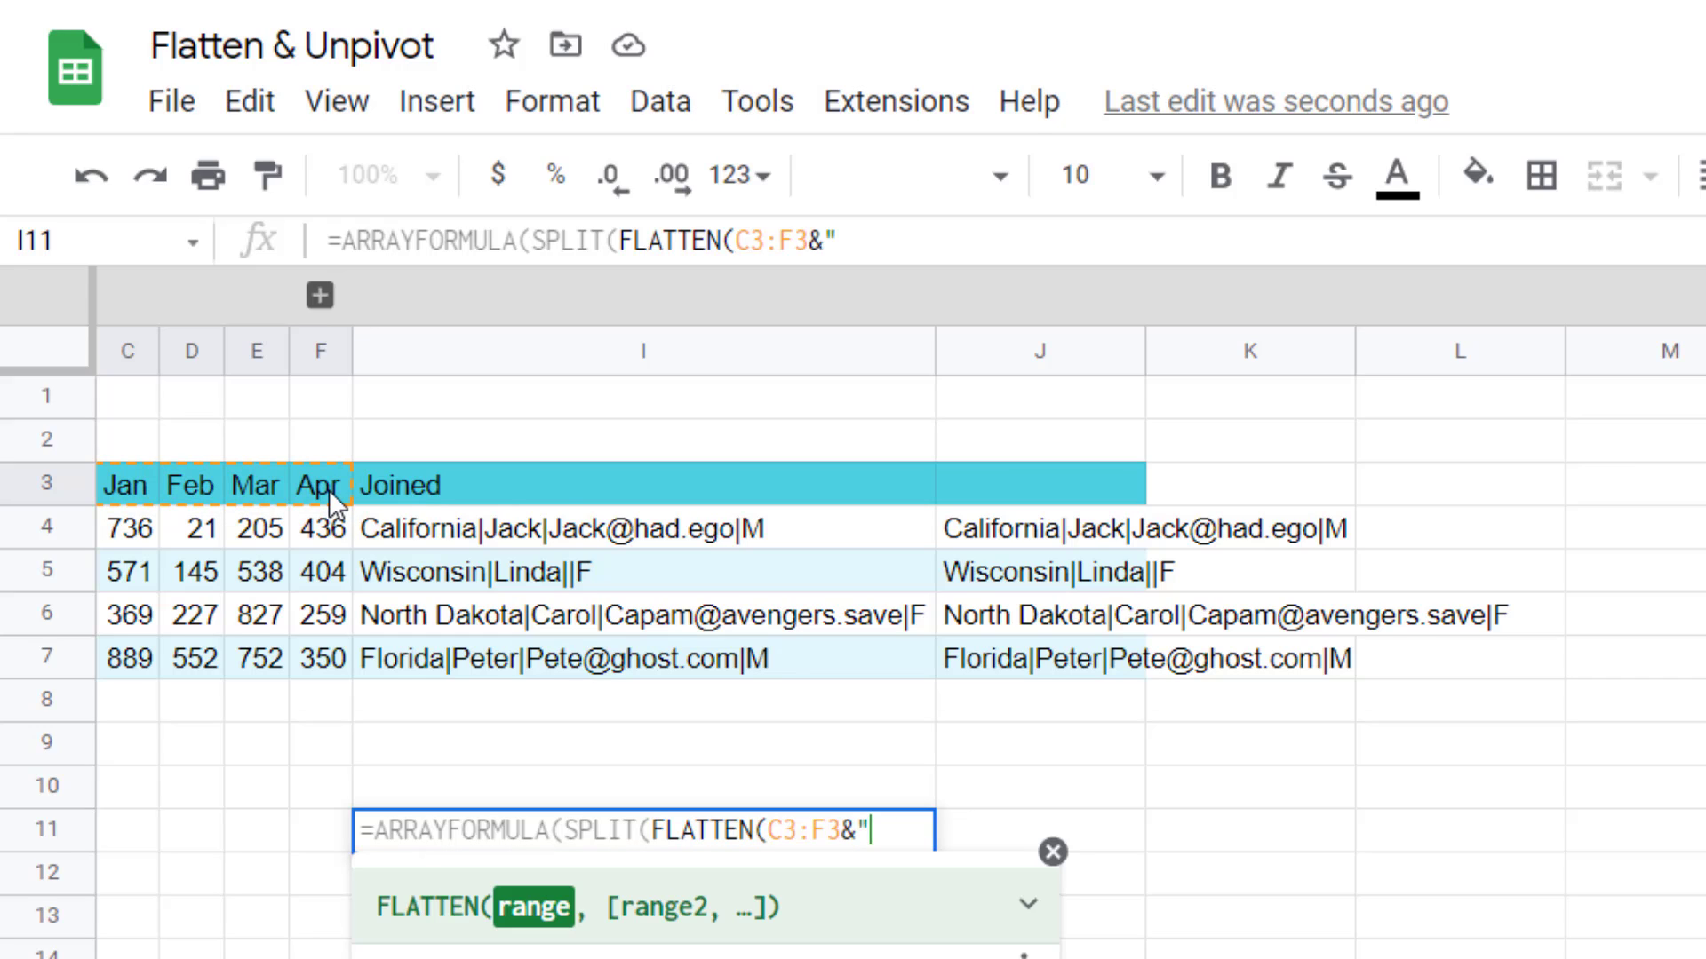
text("&)
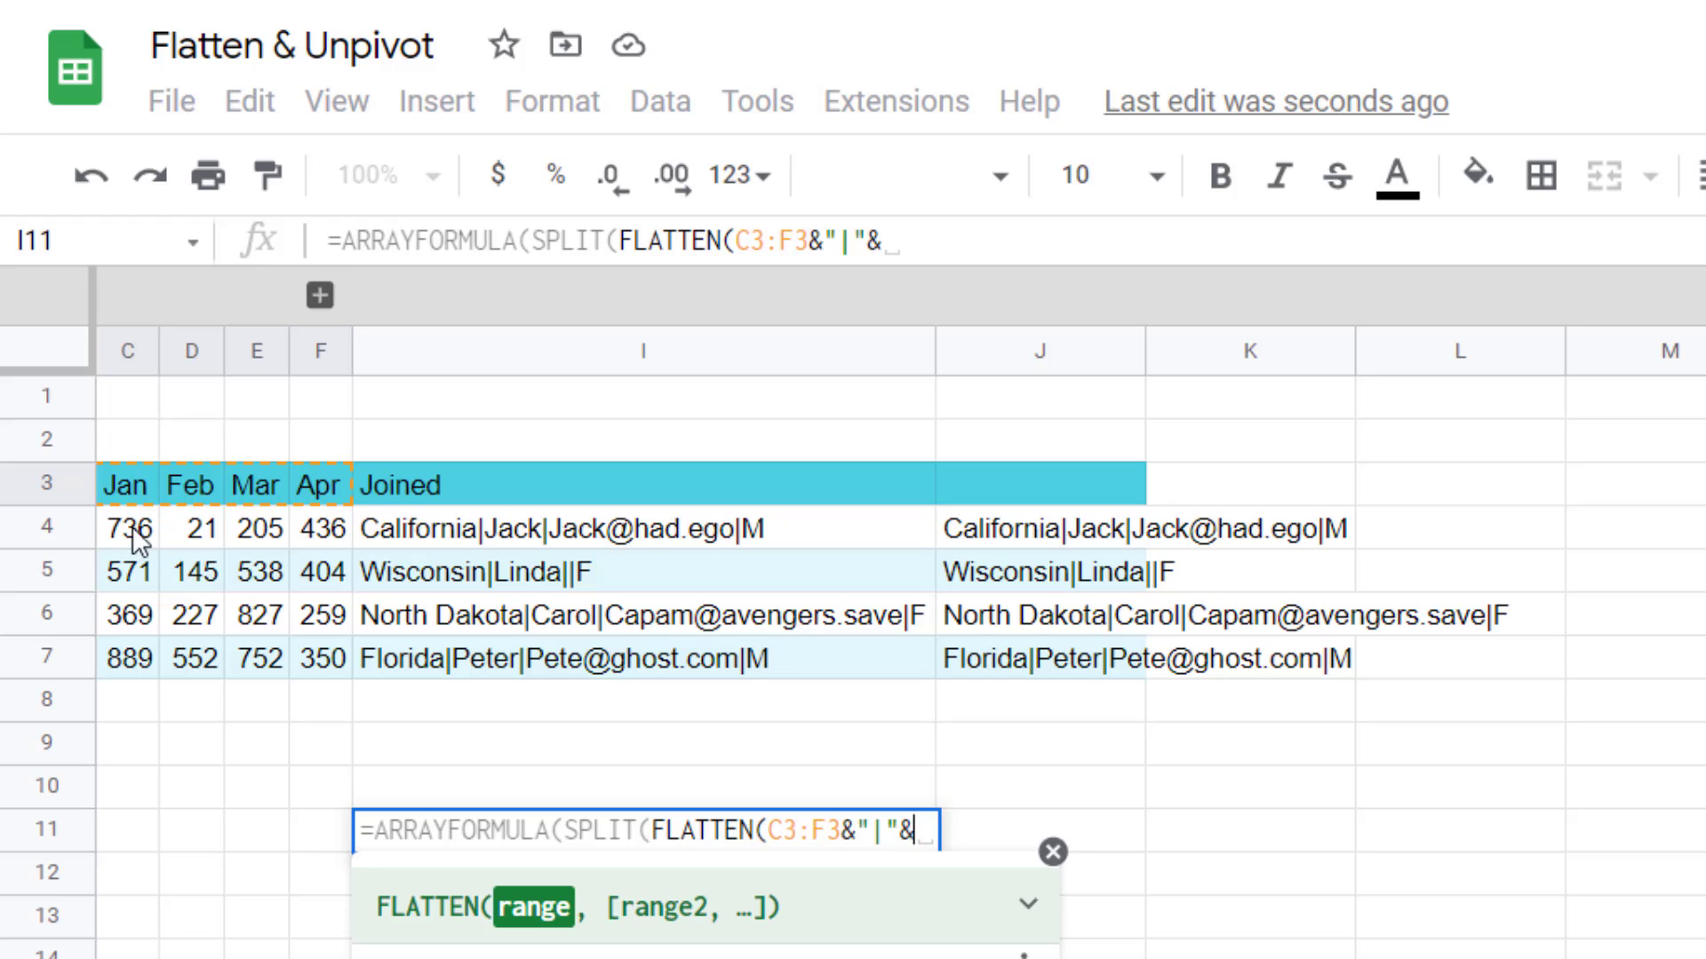
drag(131, 526, 313, 659)
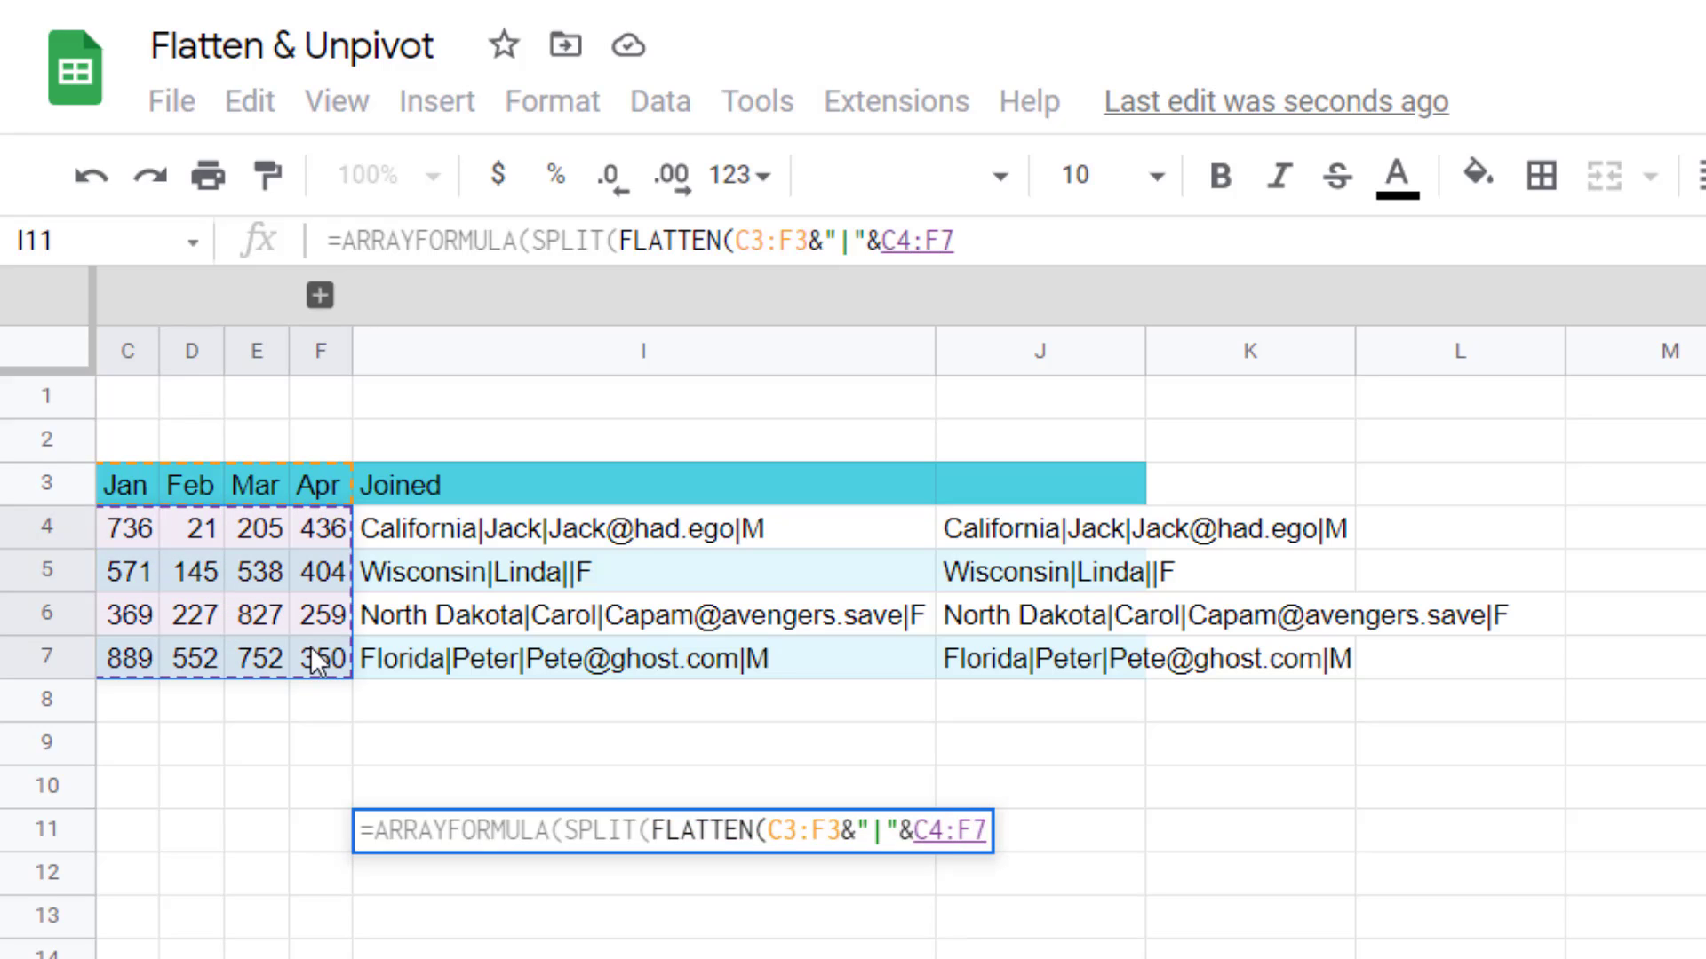
text(&"|")
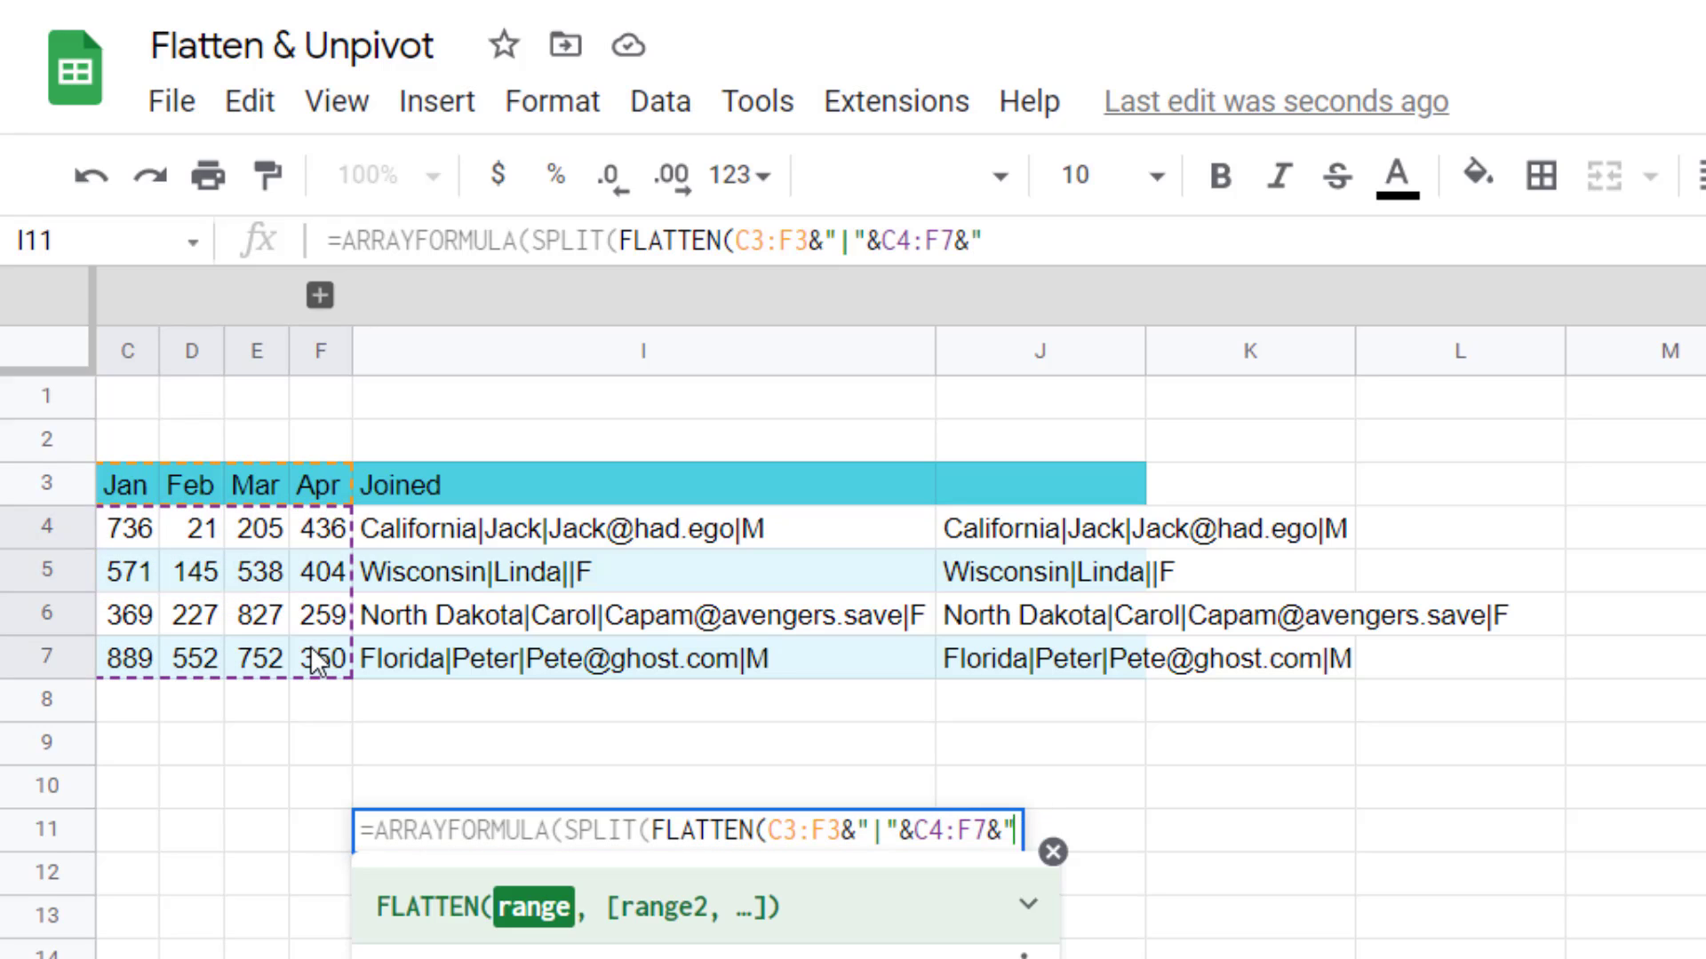
text(&)
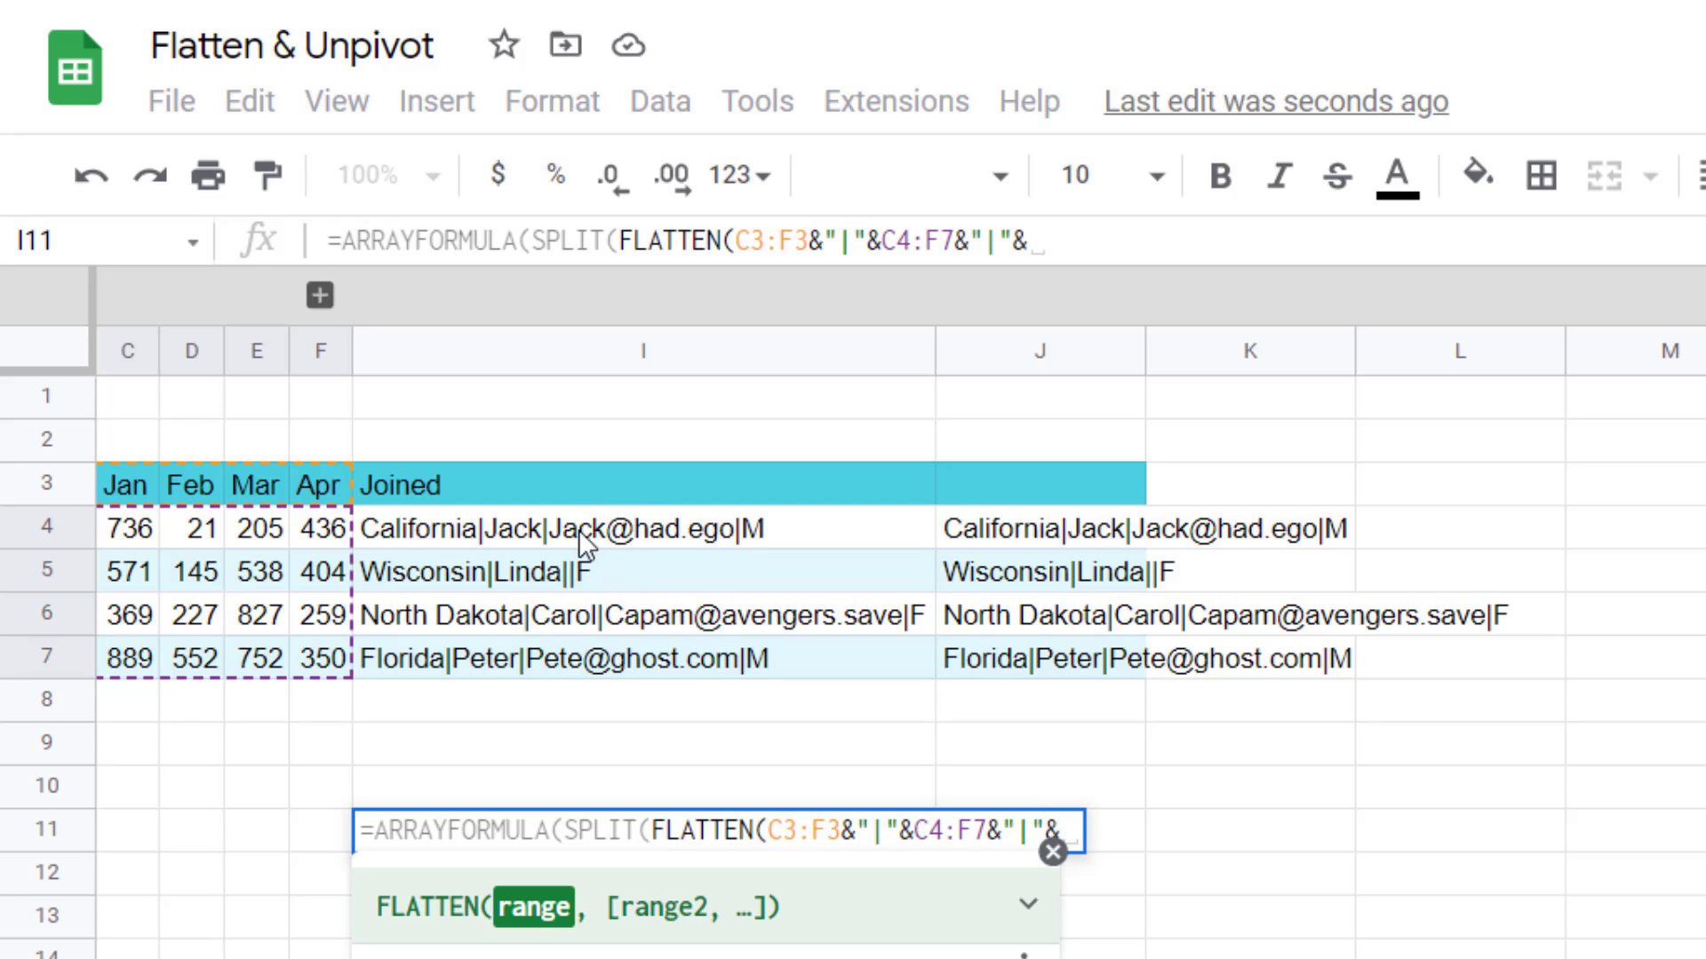
drag(627, 524, 588, 666)
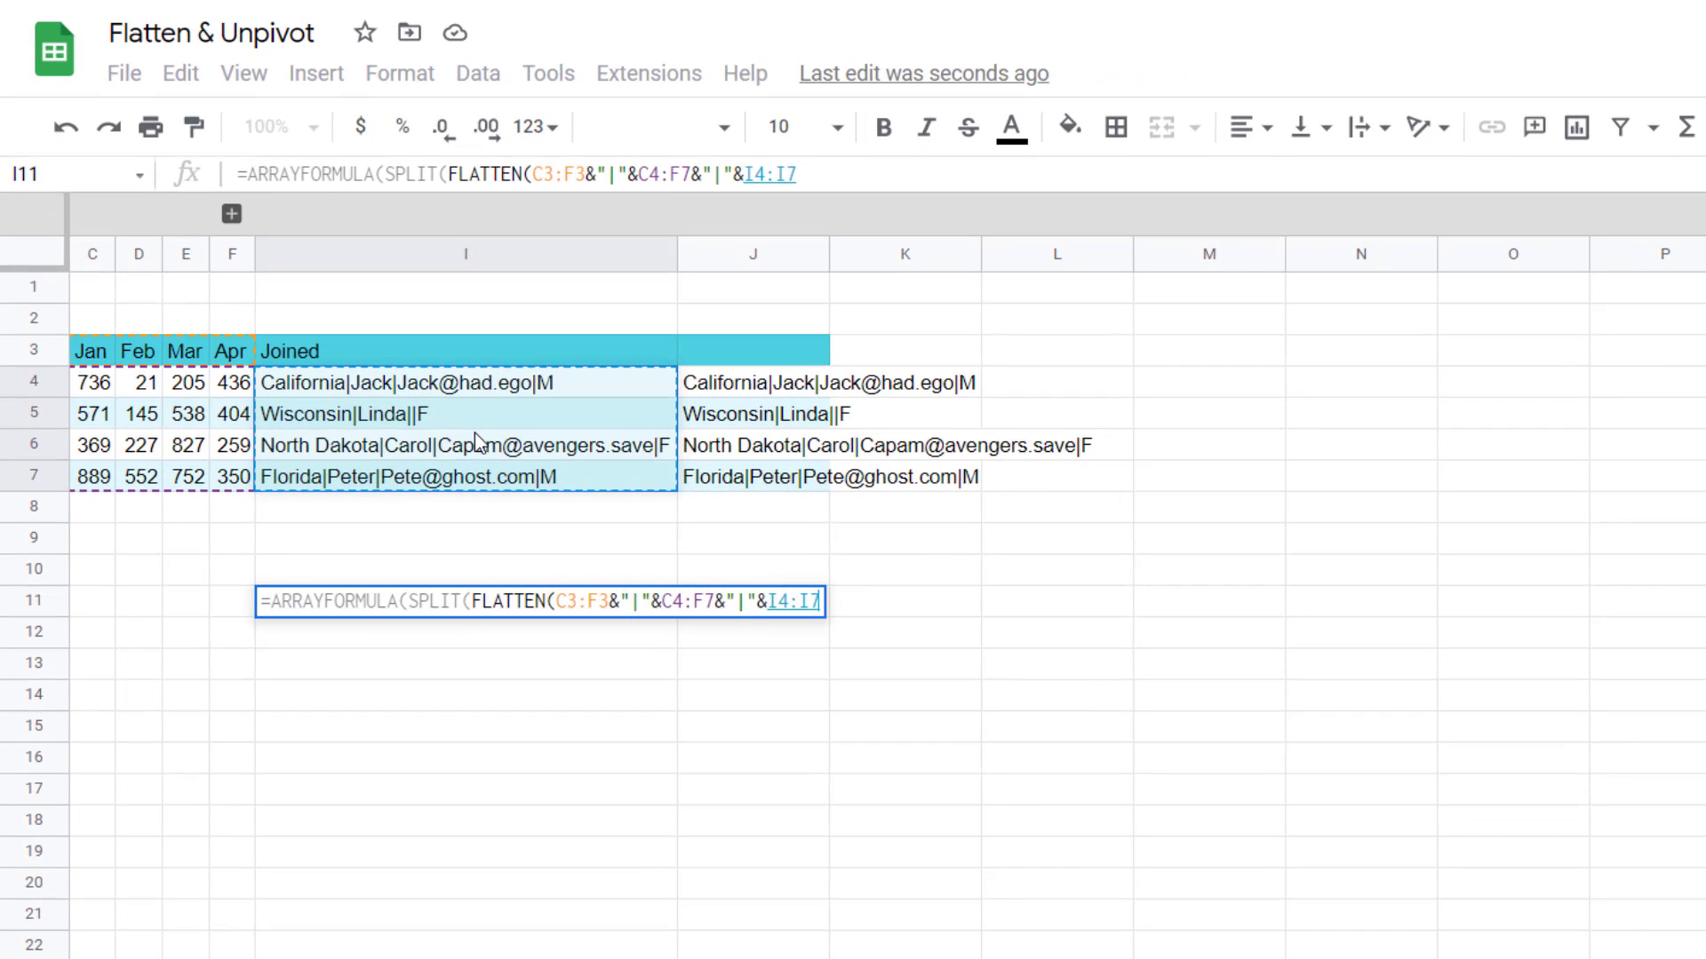
text())
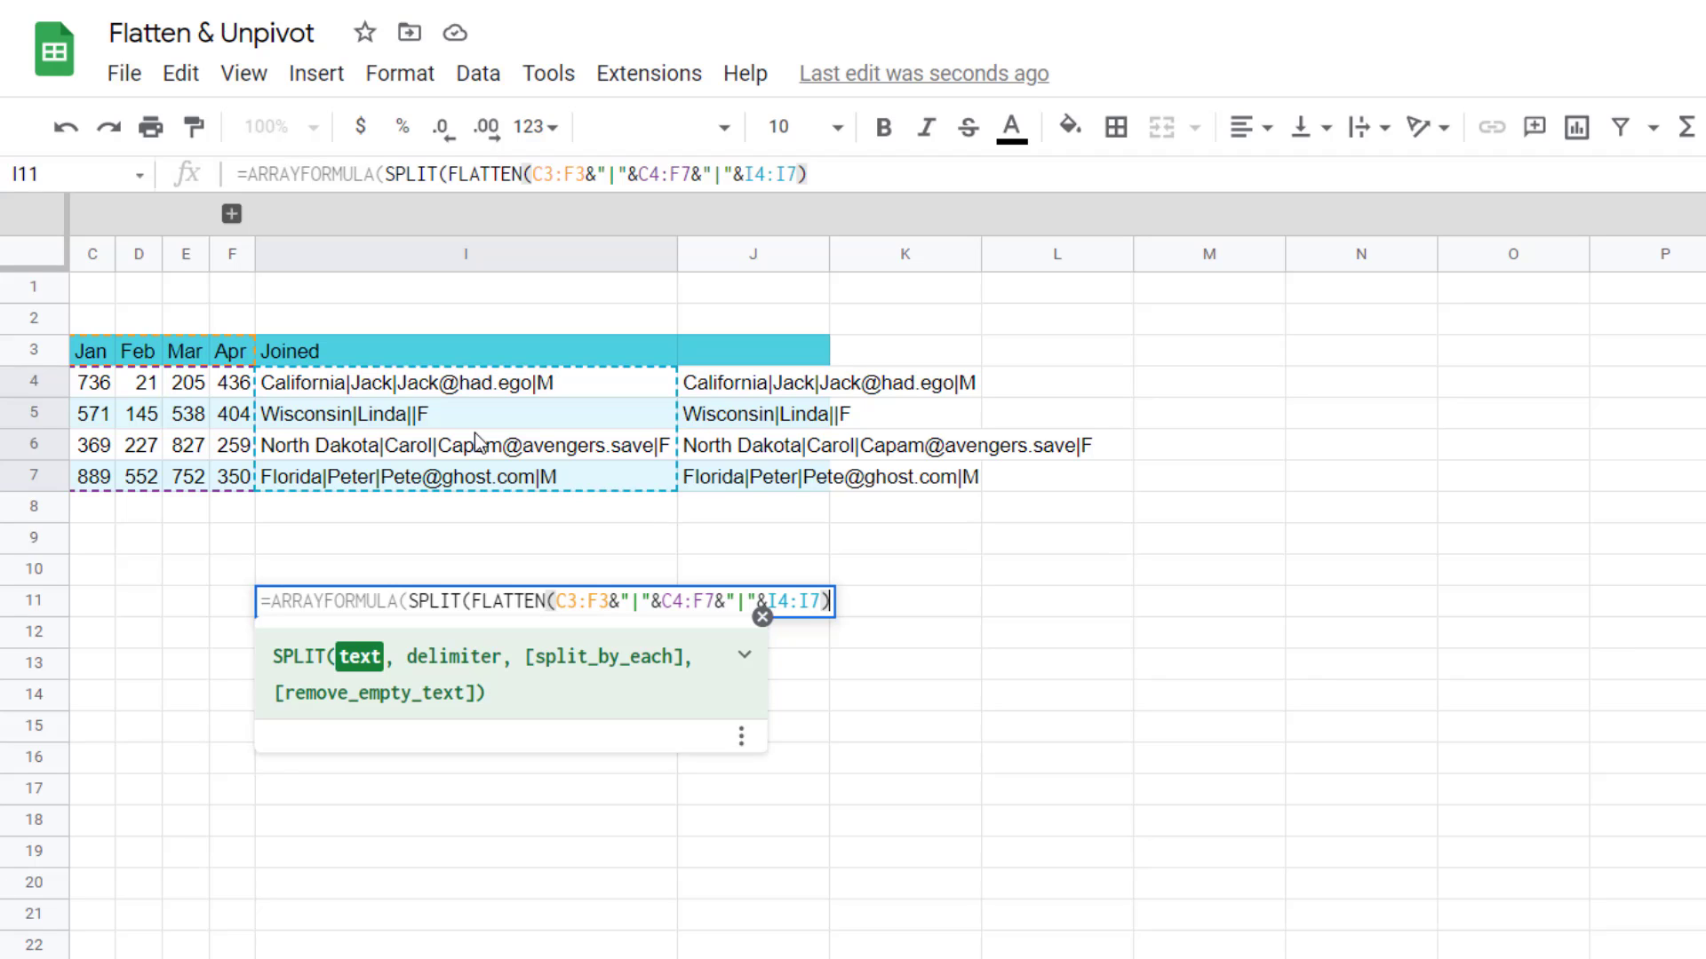
text(,"|")
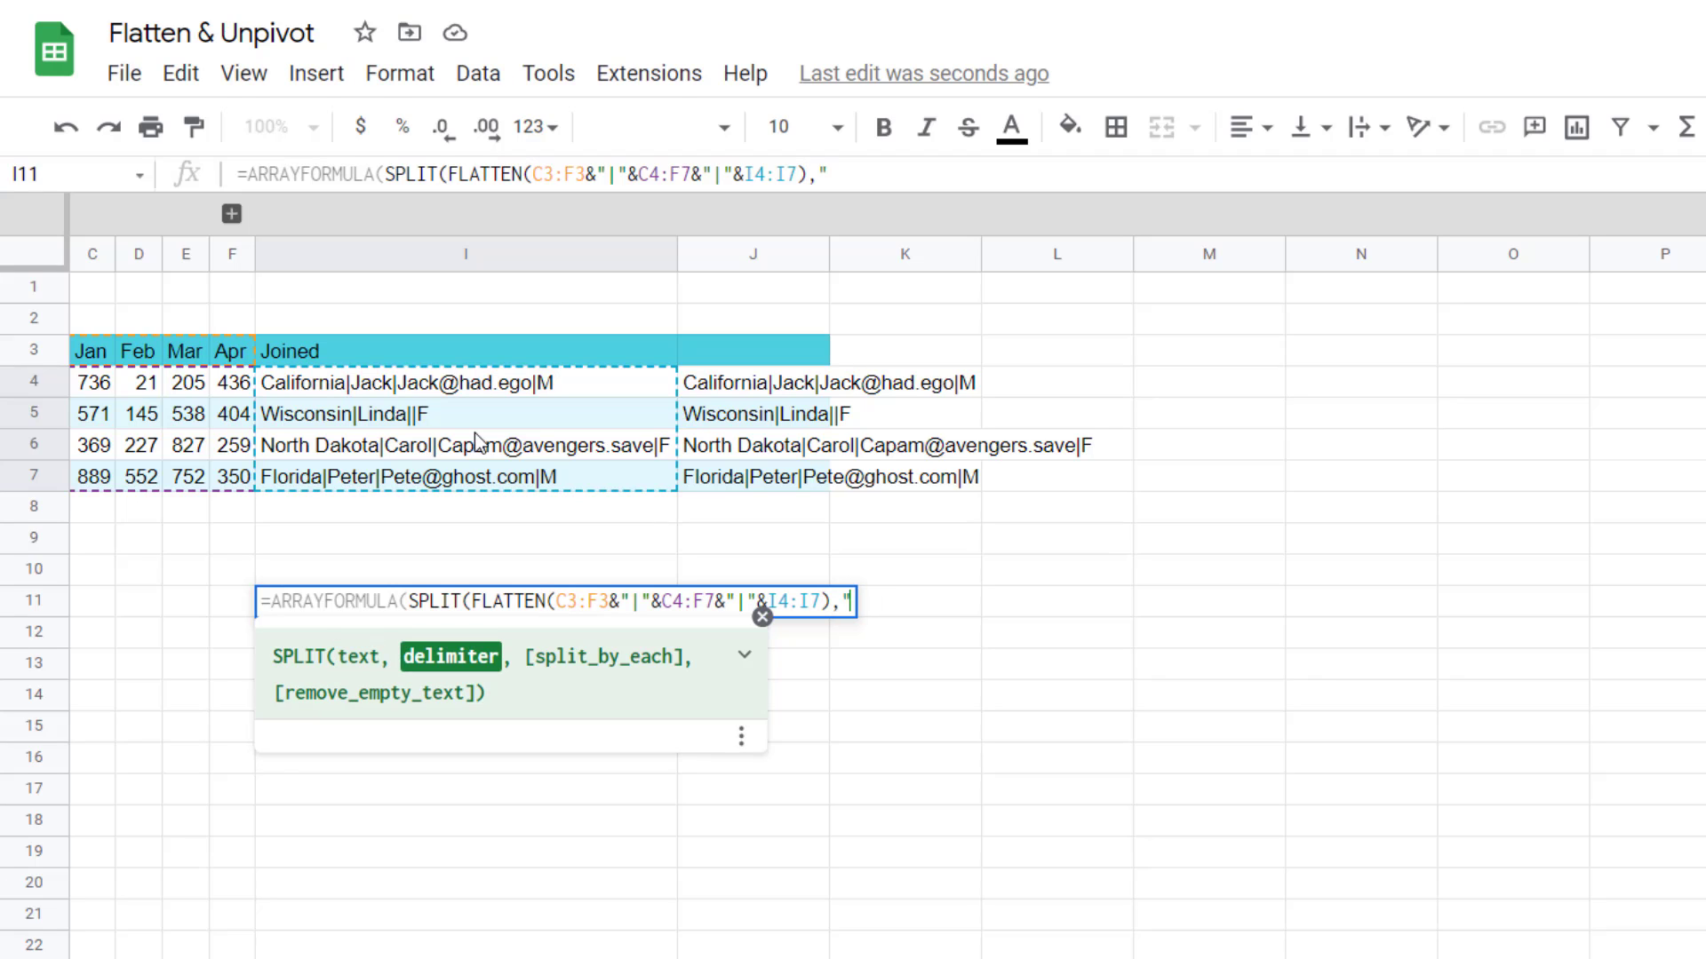
text()))
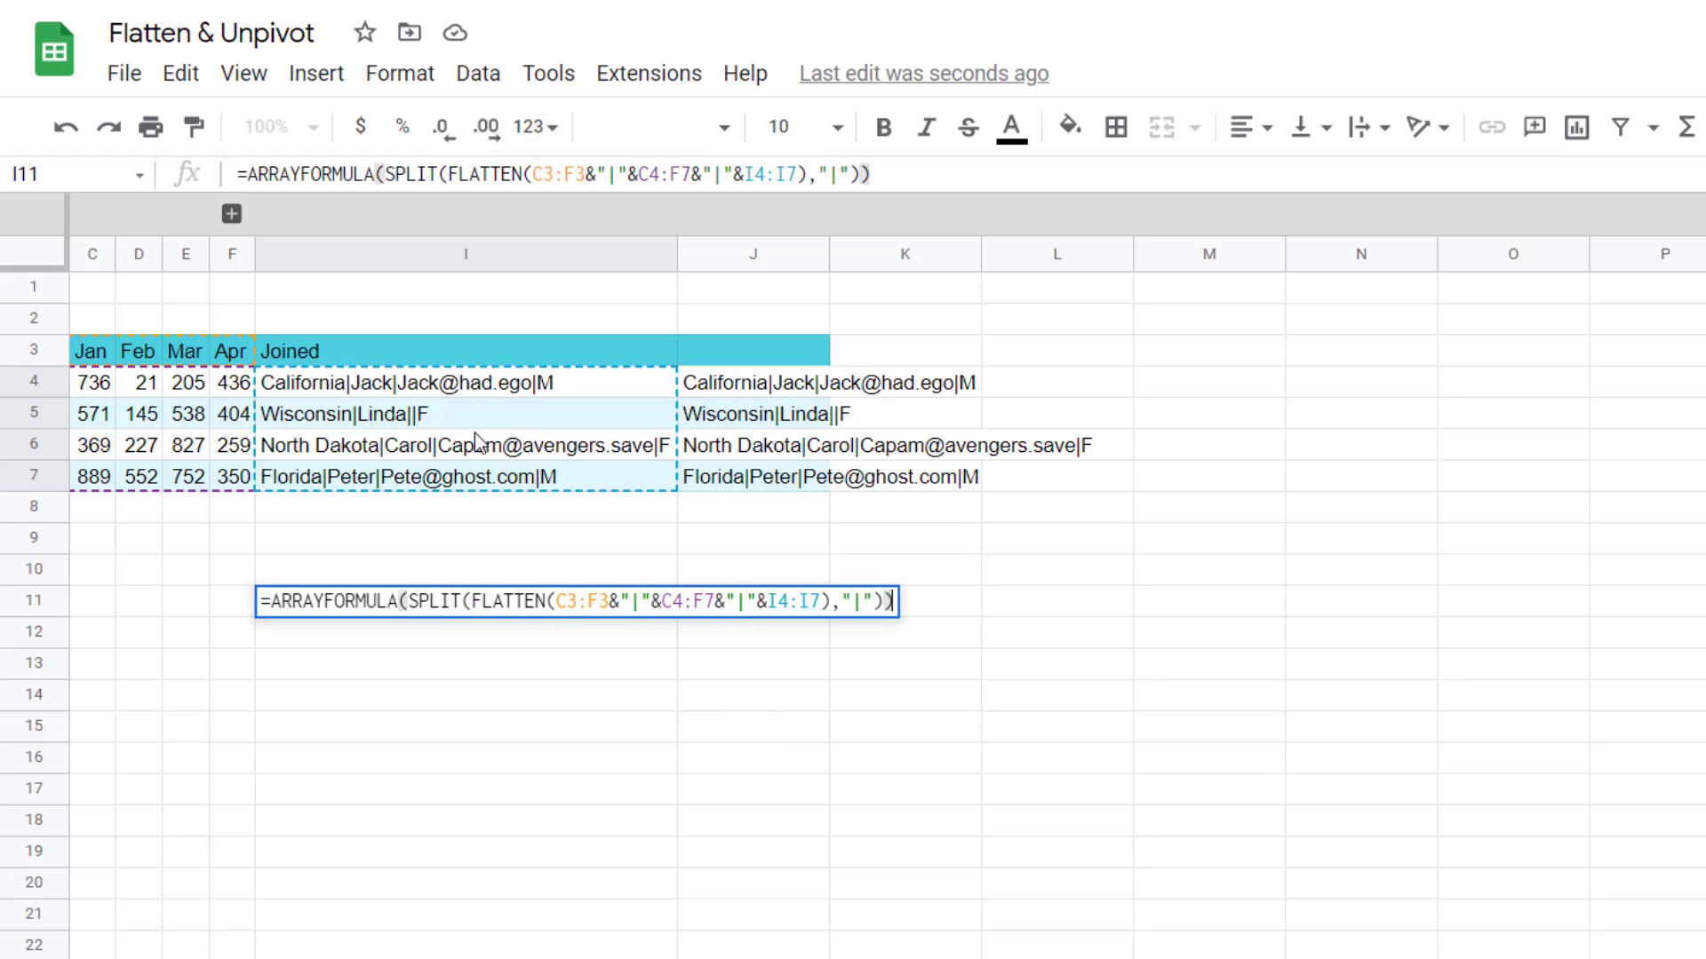
key(Return)
key(Up)
key(Right)
key(Right)
key(Right)
key(Right)
key(Right)
Add ,,FALSE to the I11 SPLIT so blank emails stay empty and gender realigns.
key(Left)
key(Down)
key(Down)
key(Down)
key(Down)
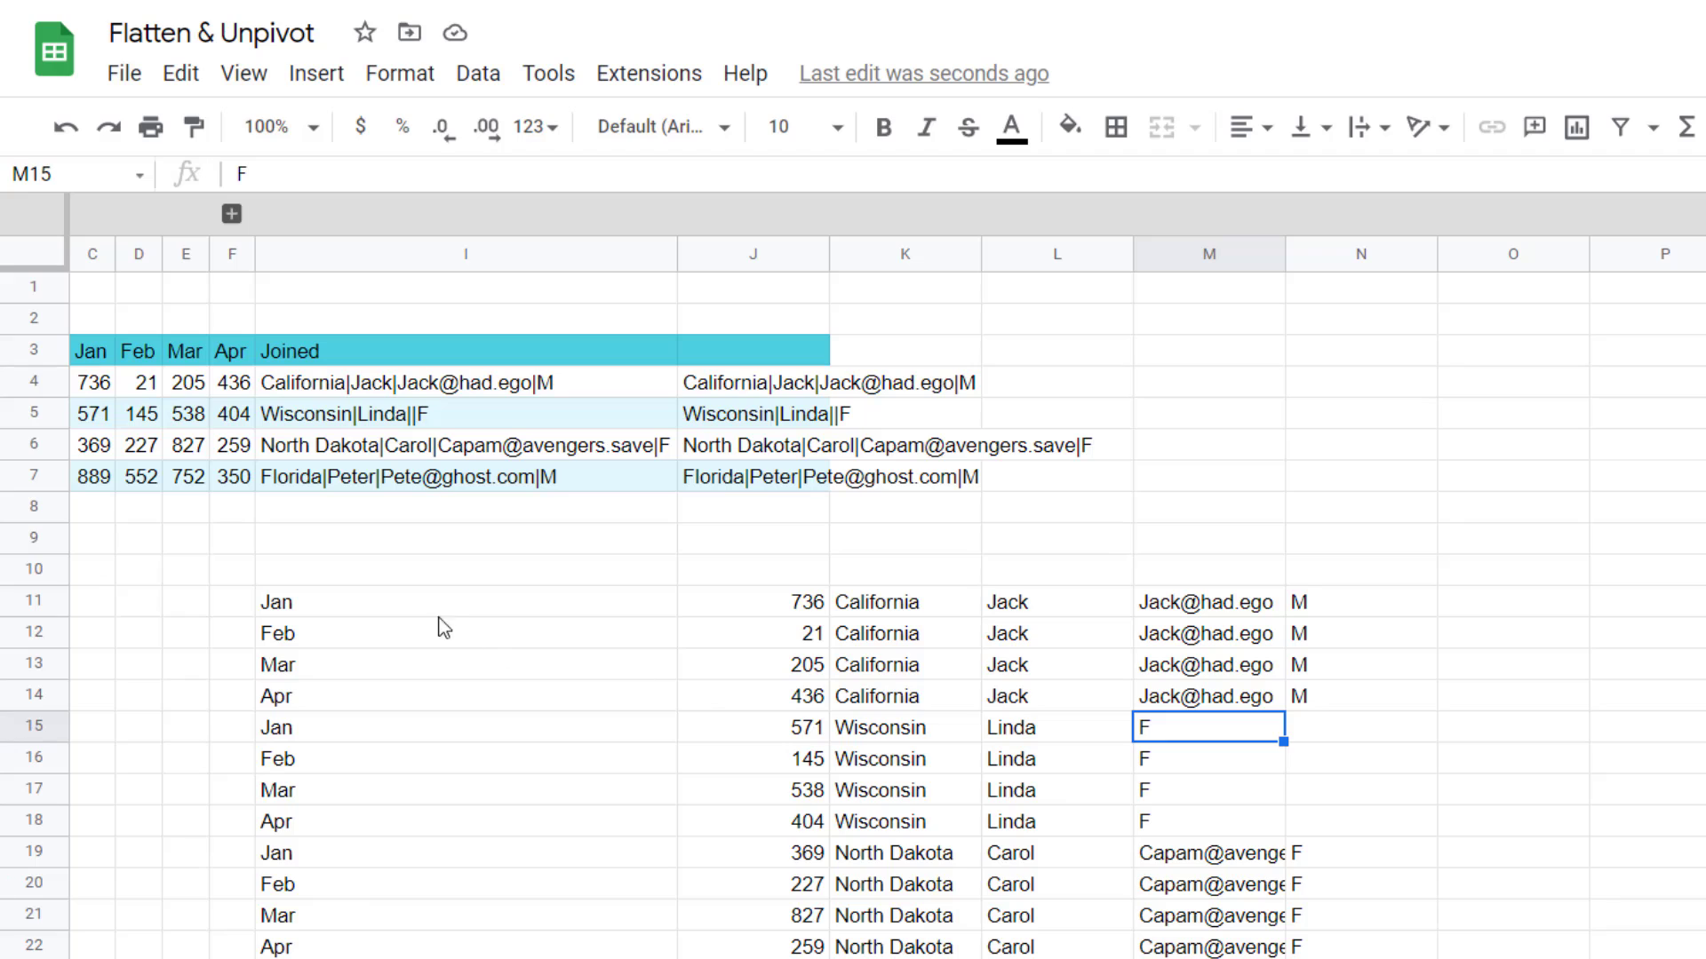
click(406, 606)
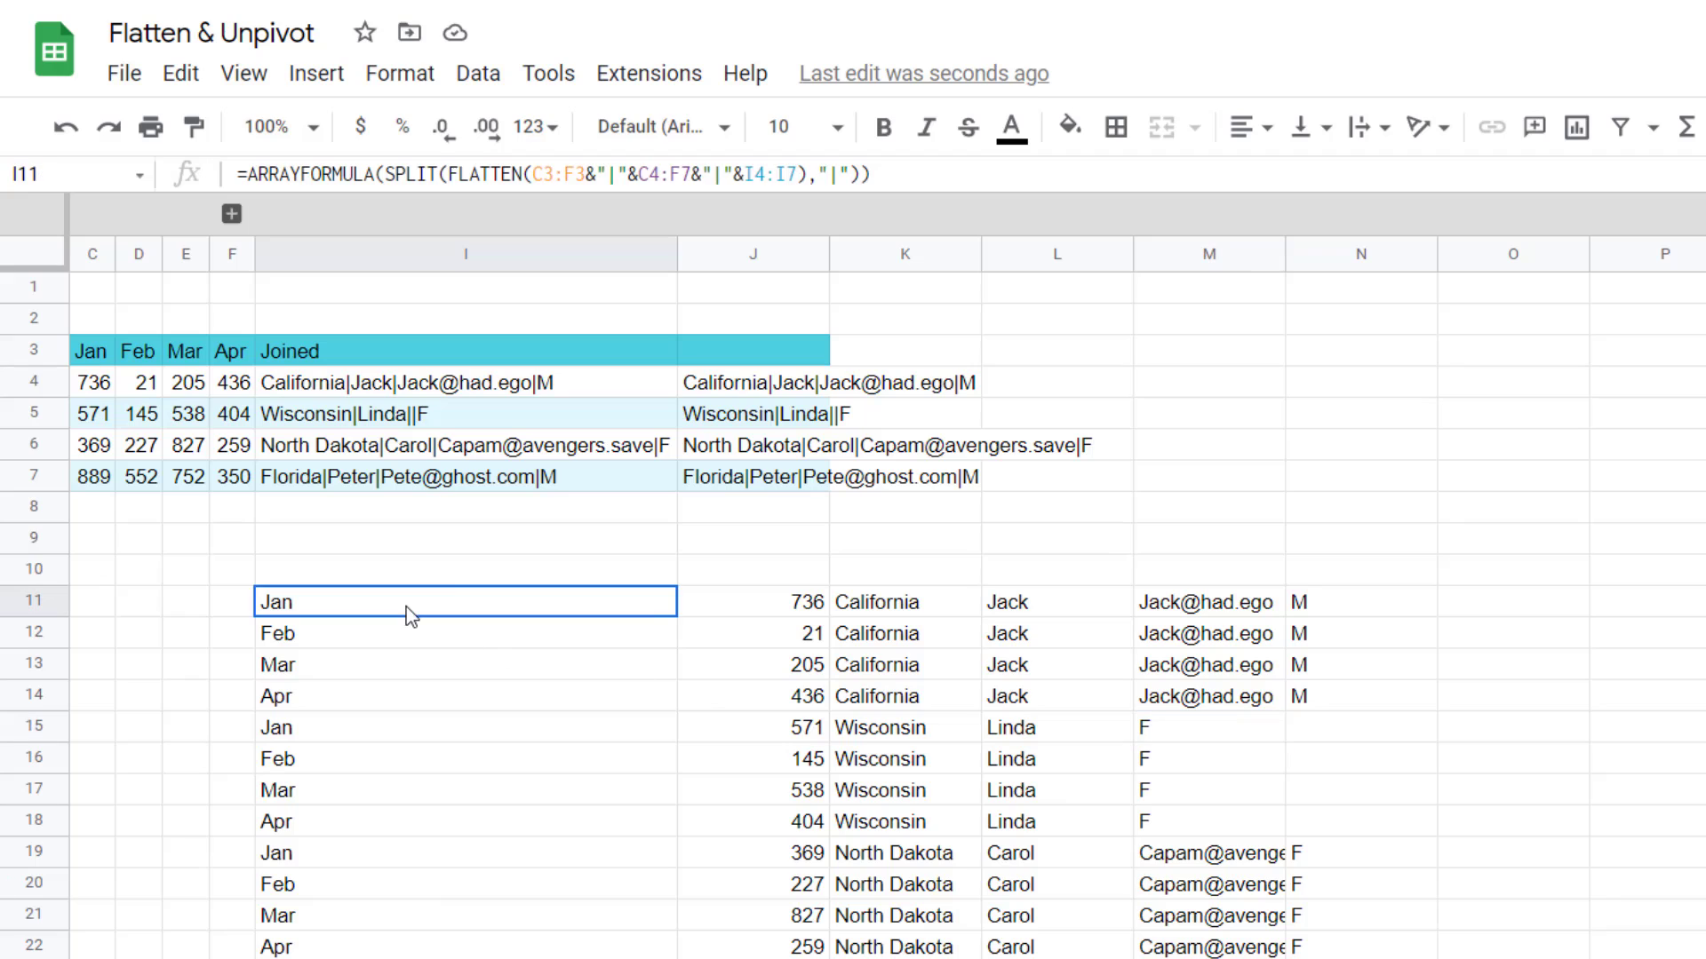
click(846, 174)
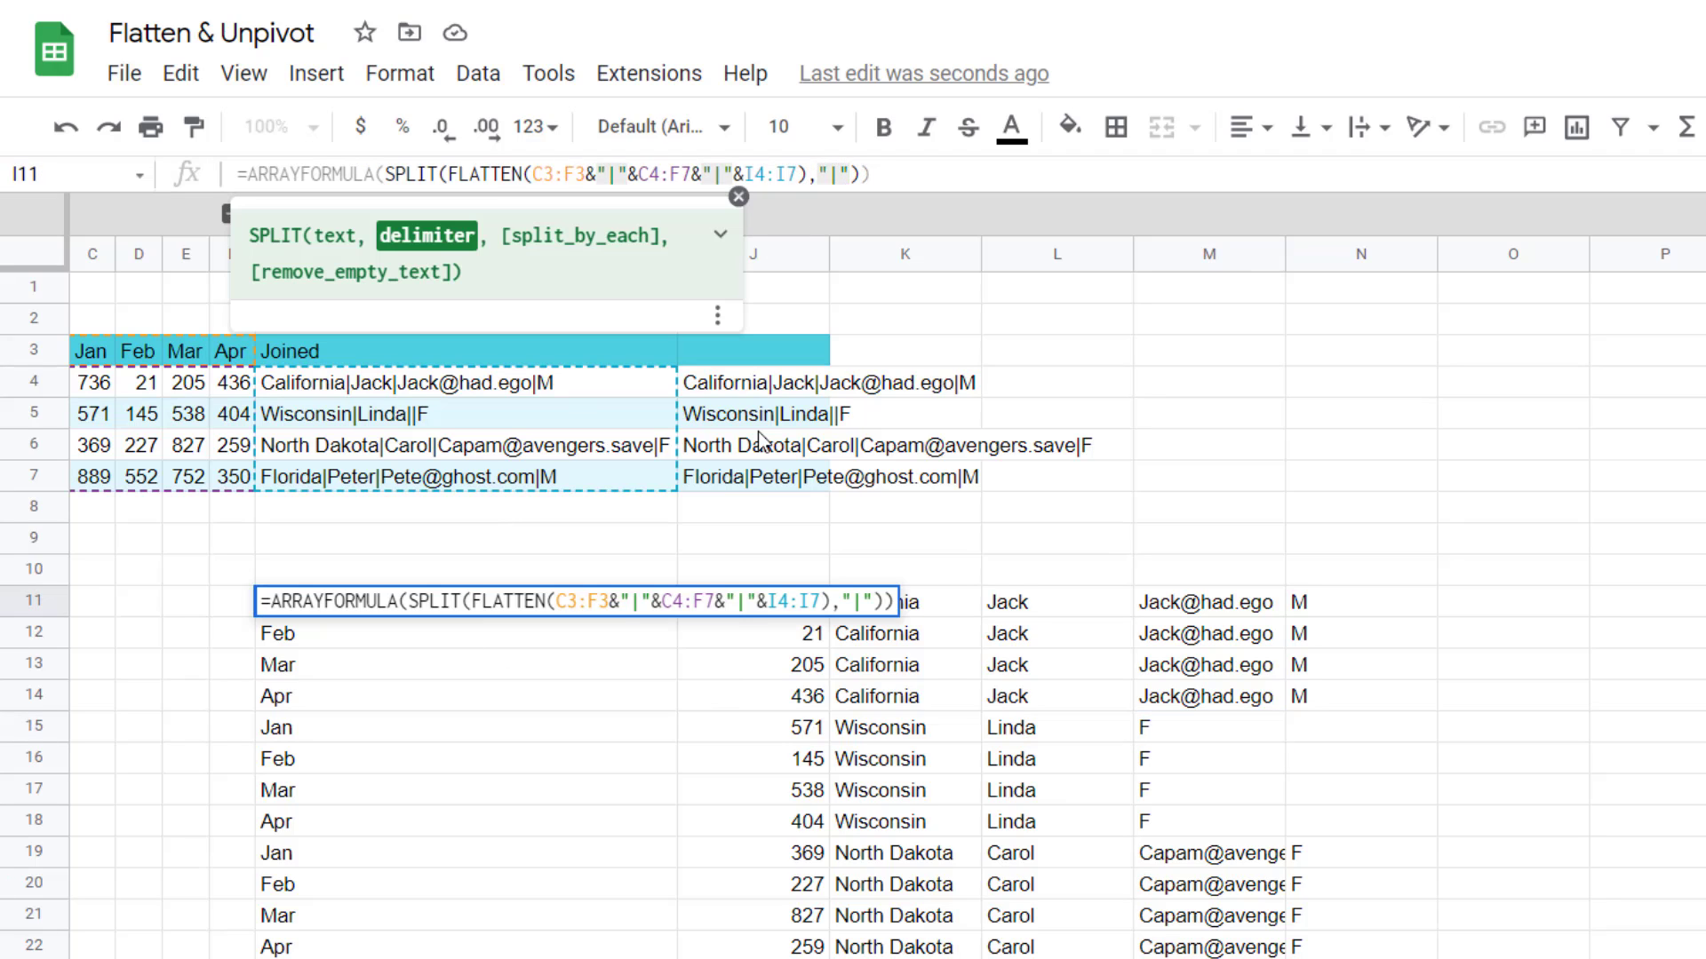
text(, )
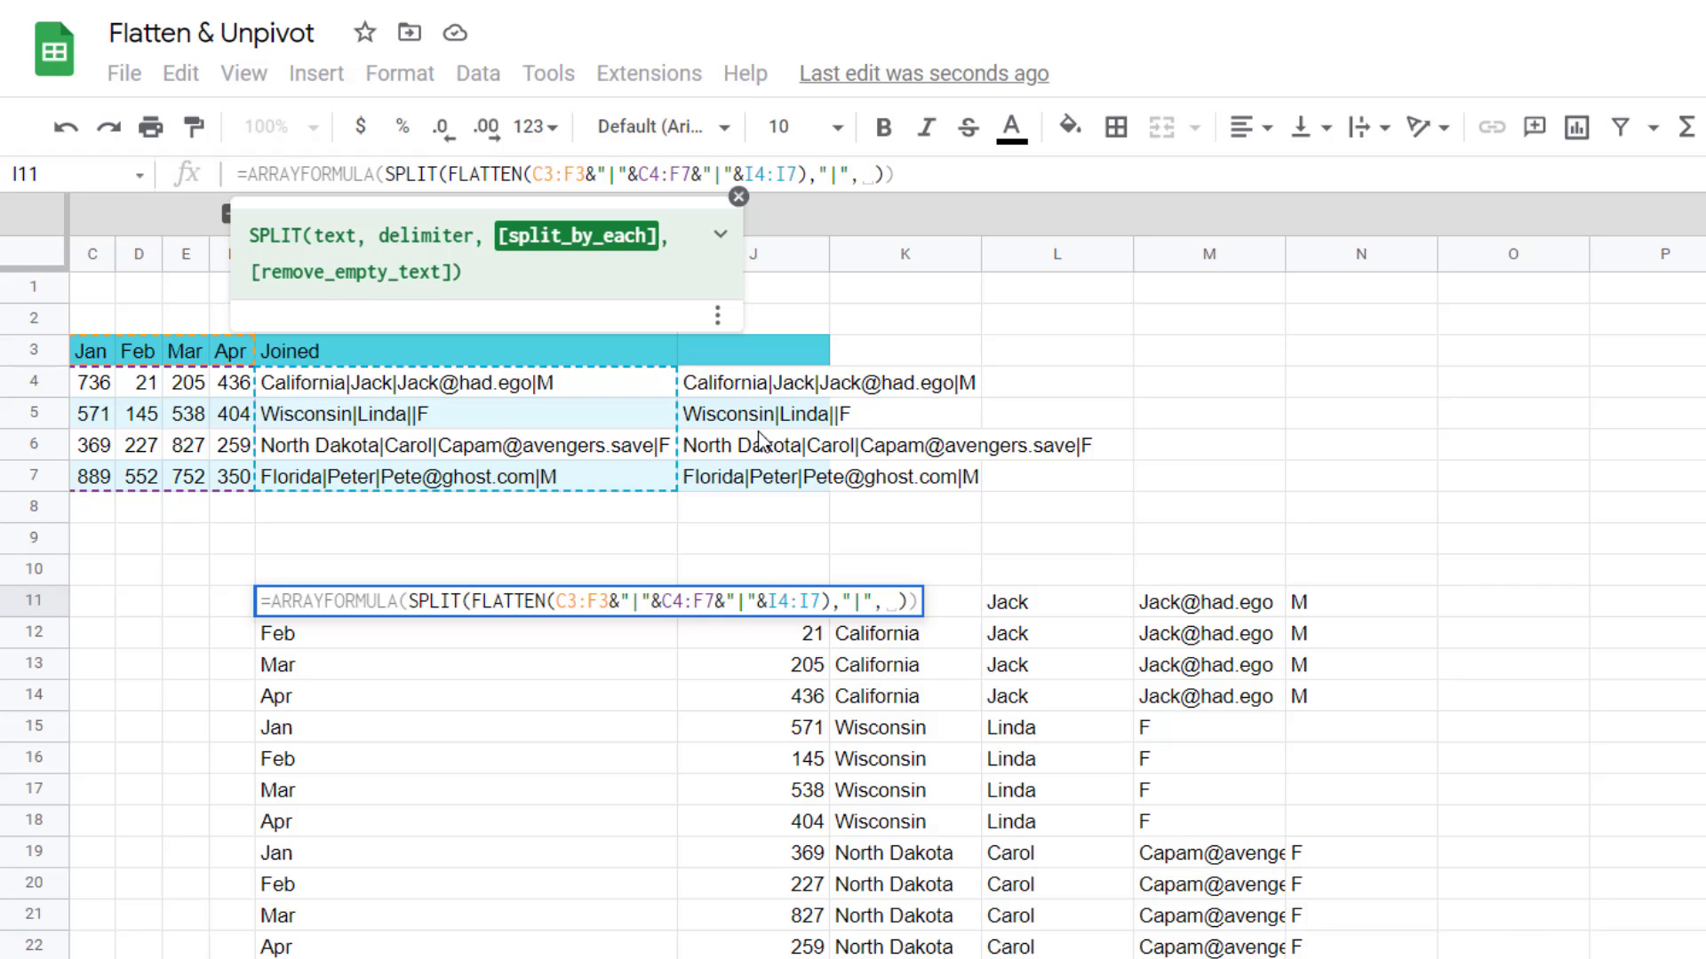
text(,FALSE)
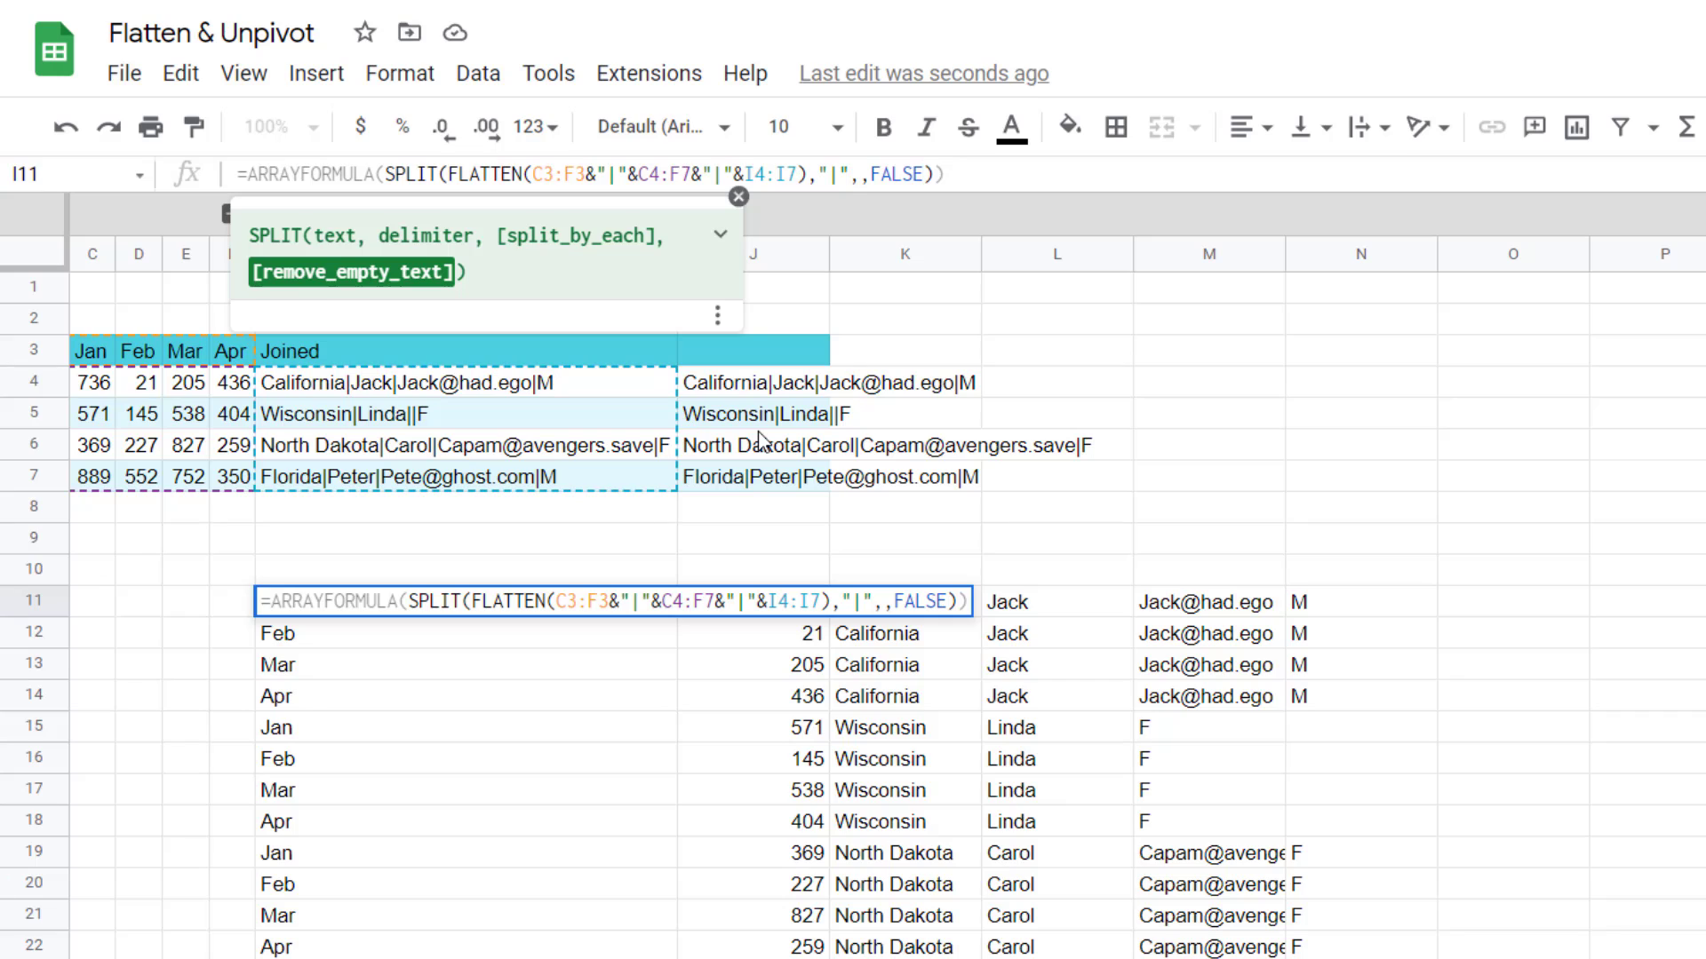
key(Return)
key(Right)
key(Right)
key(Right)
key(Right)
key(Down)
key(Down)
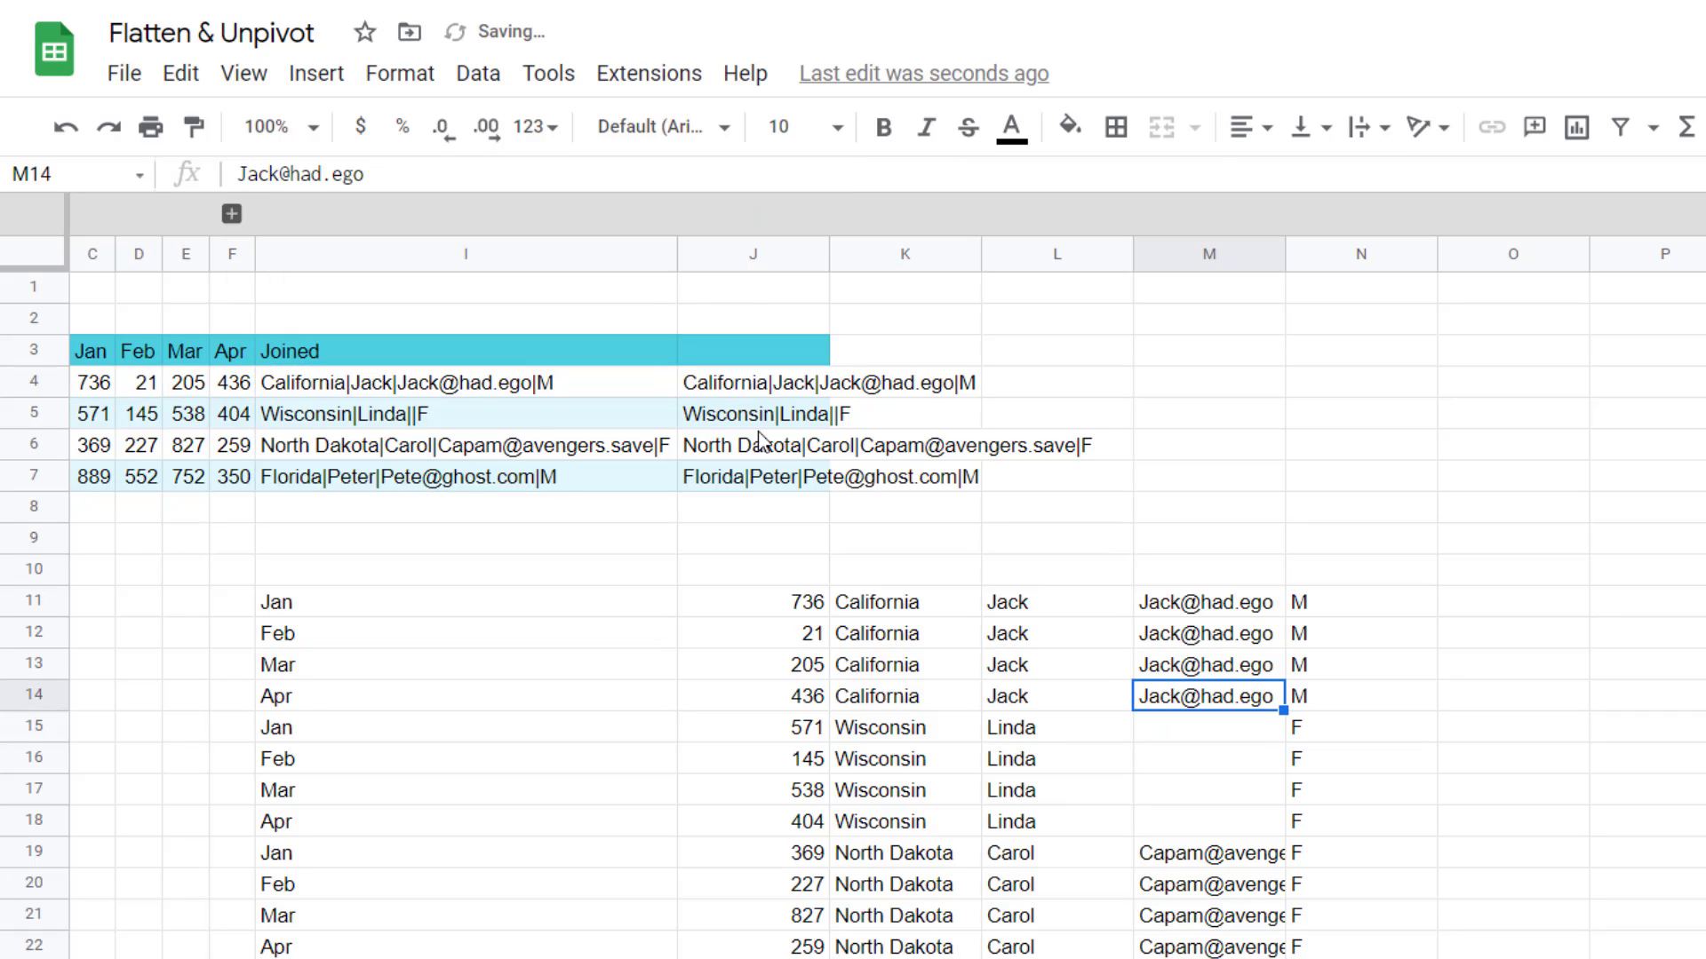
key(Down)
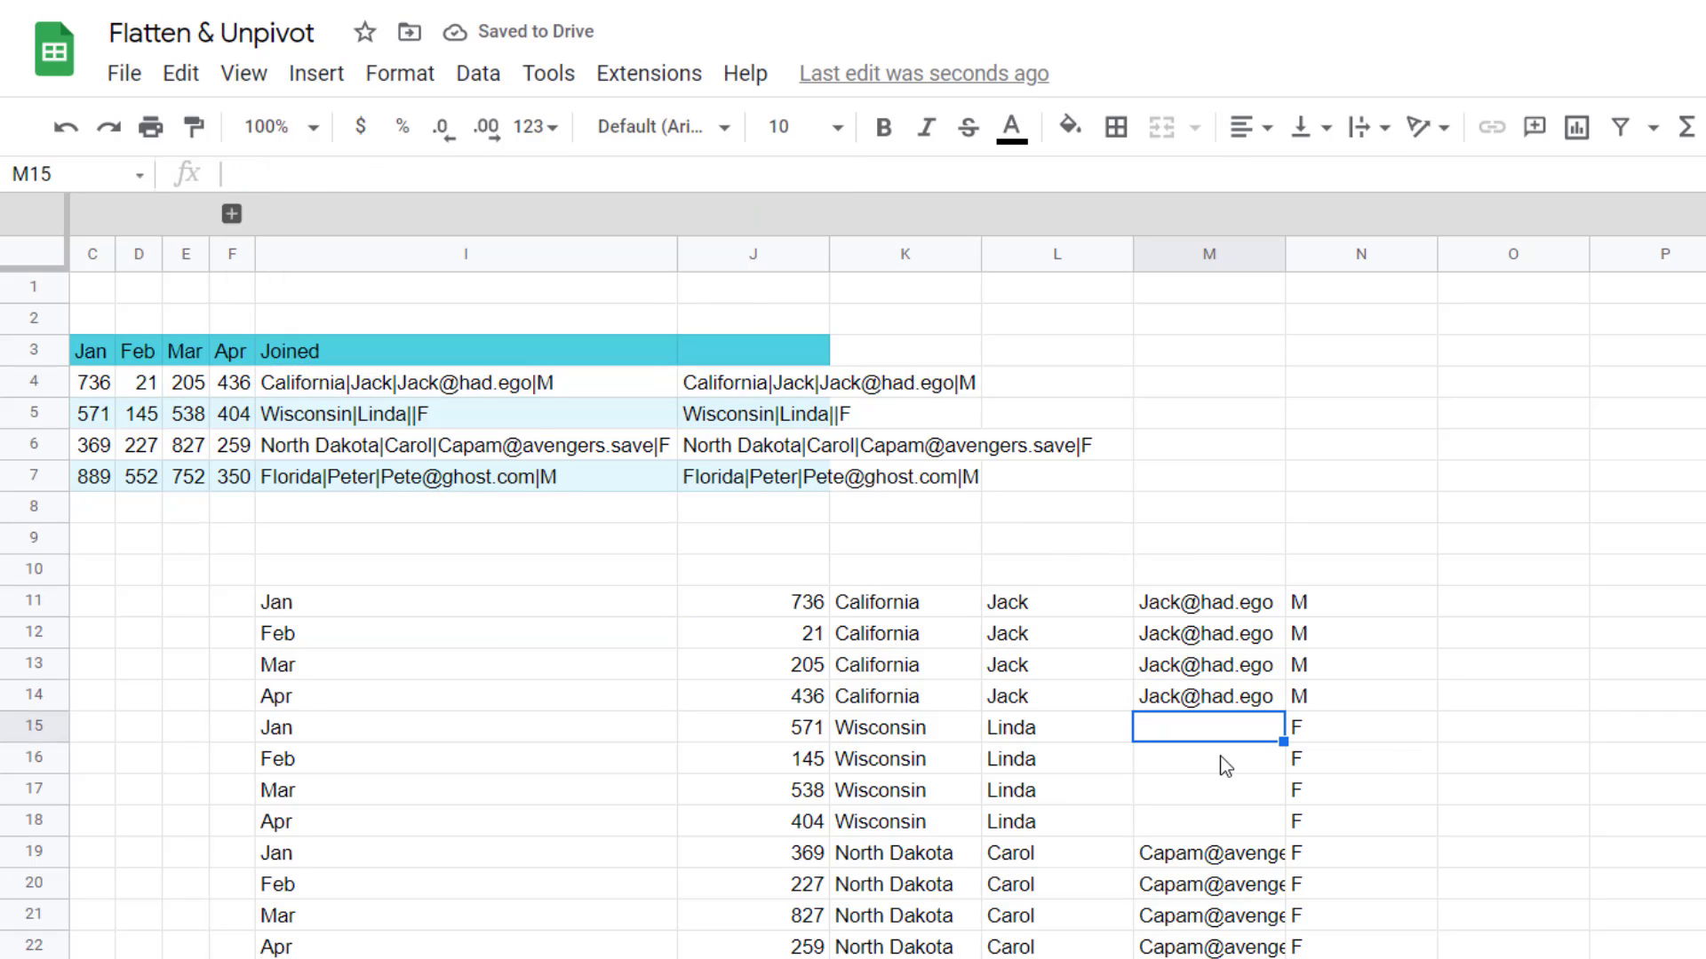
Copy the ARRAYFORMULA(SPLIT(FLATTEN(...))) part of B11's formula, leaving B11 unchanged.
click(1338, 604)
key(ctrl+shift+Down)
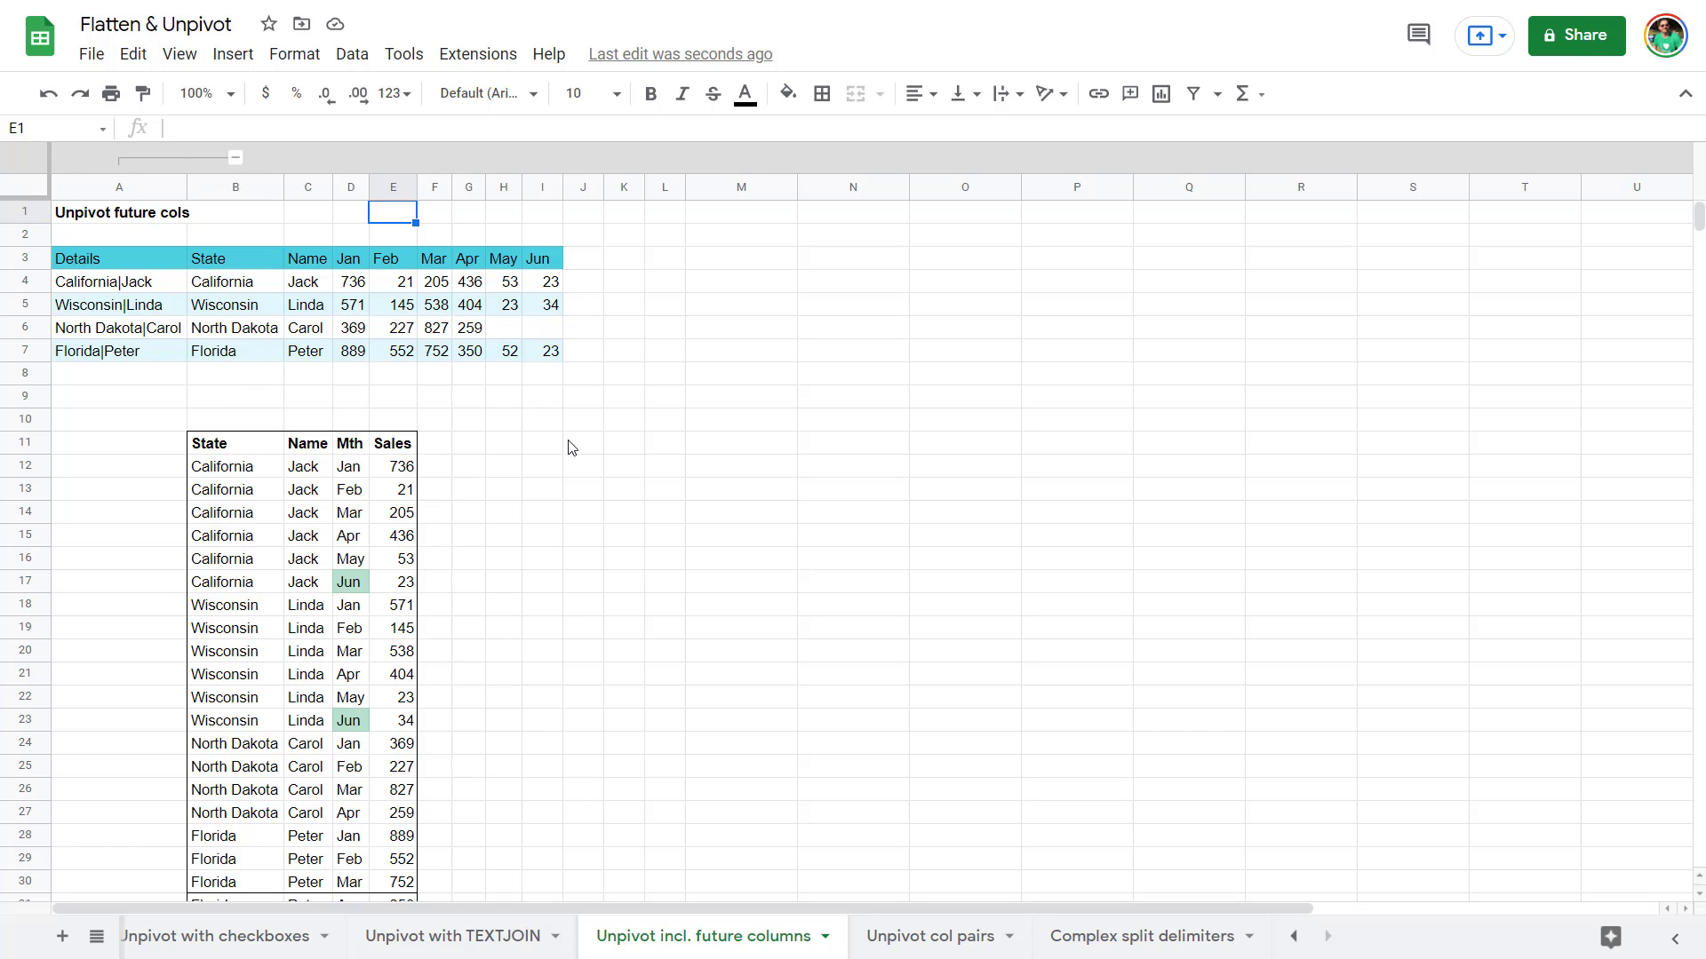
click(242, 455)
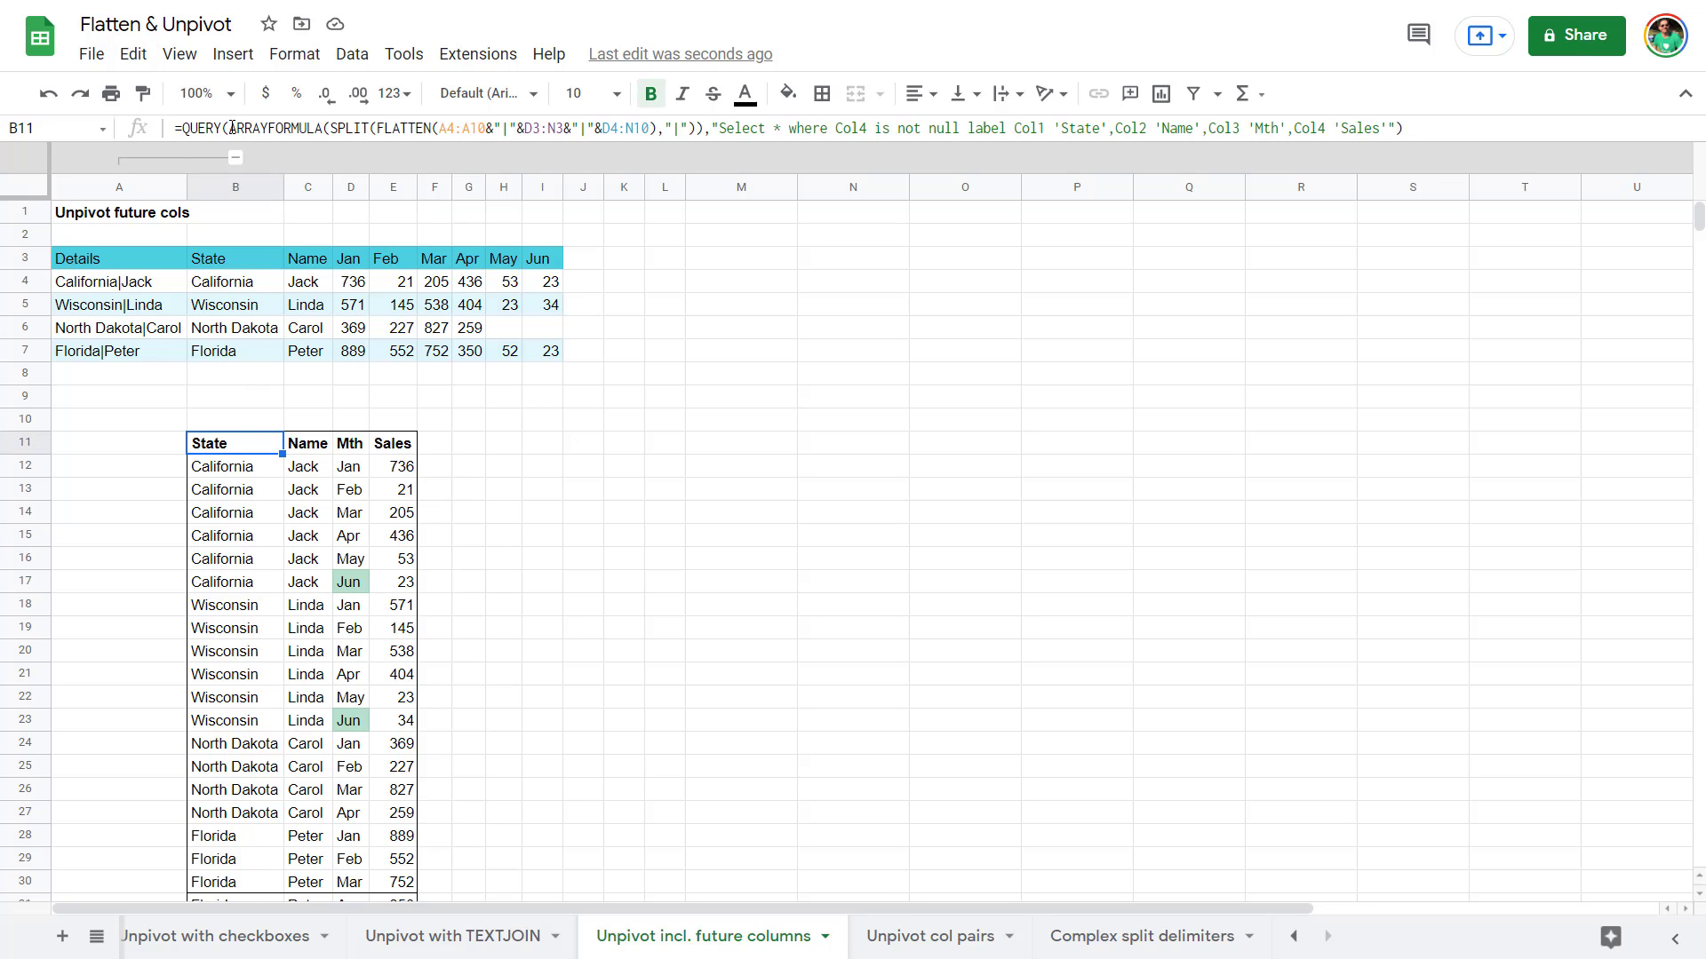
drag(230, 127, 704, 128)
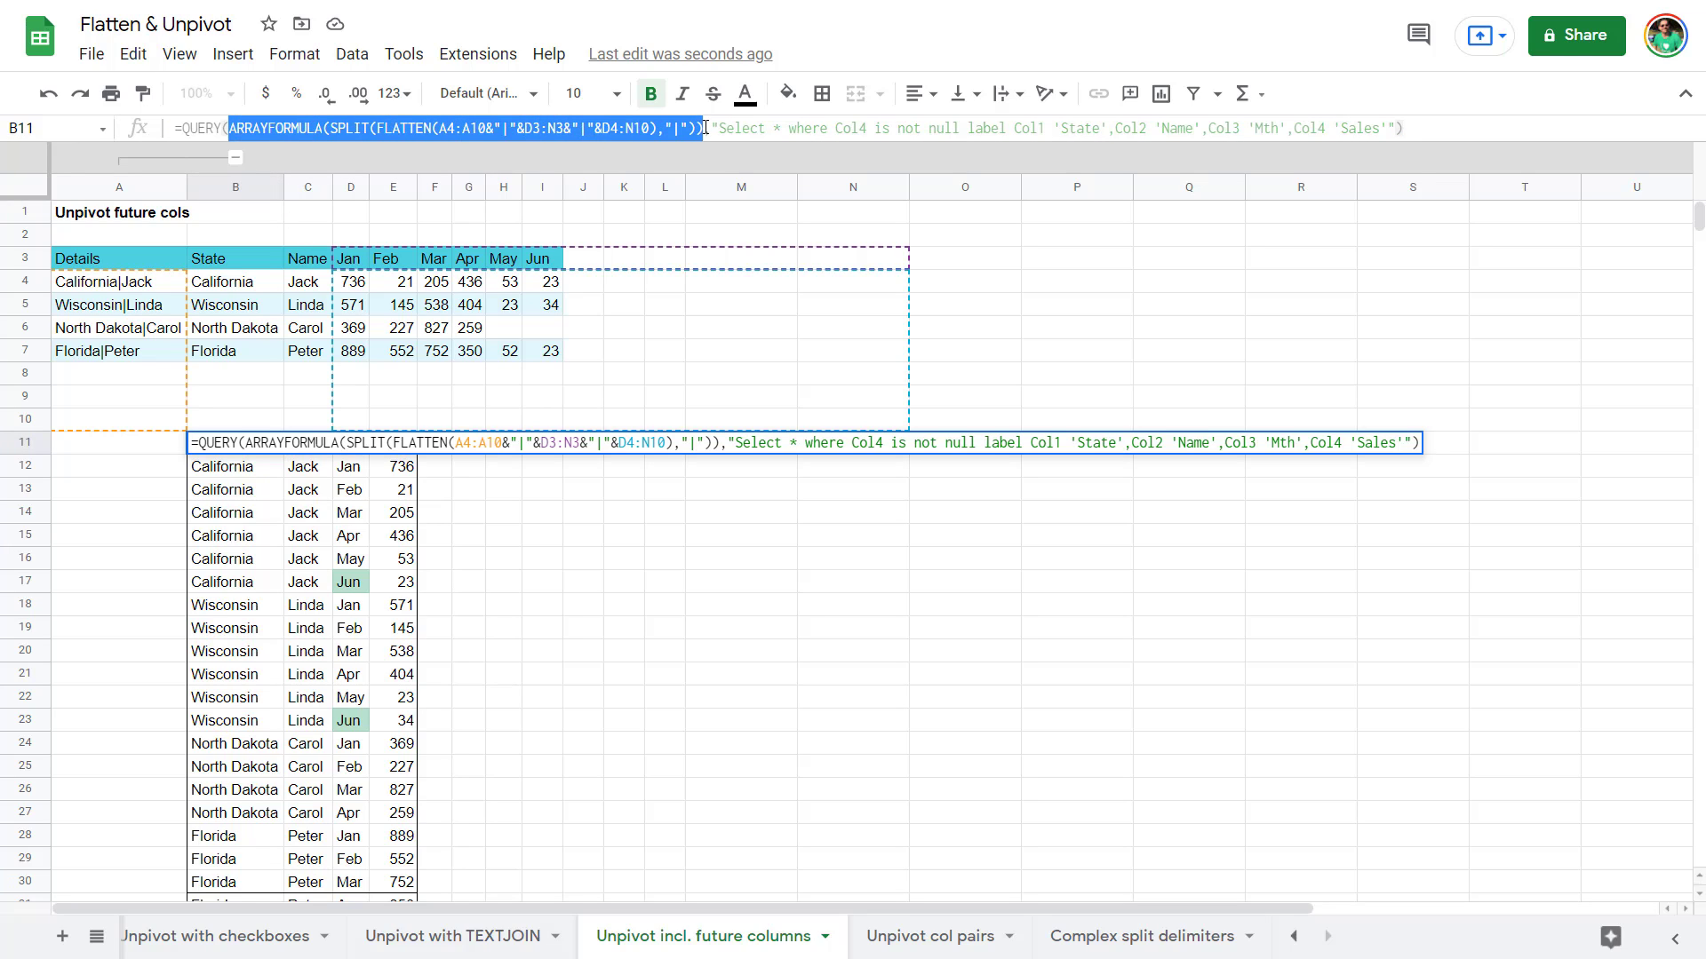
right_click(634, 133)
click(711, 230)
click(552, 489)
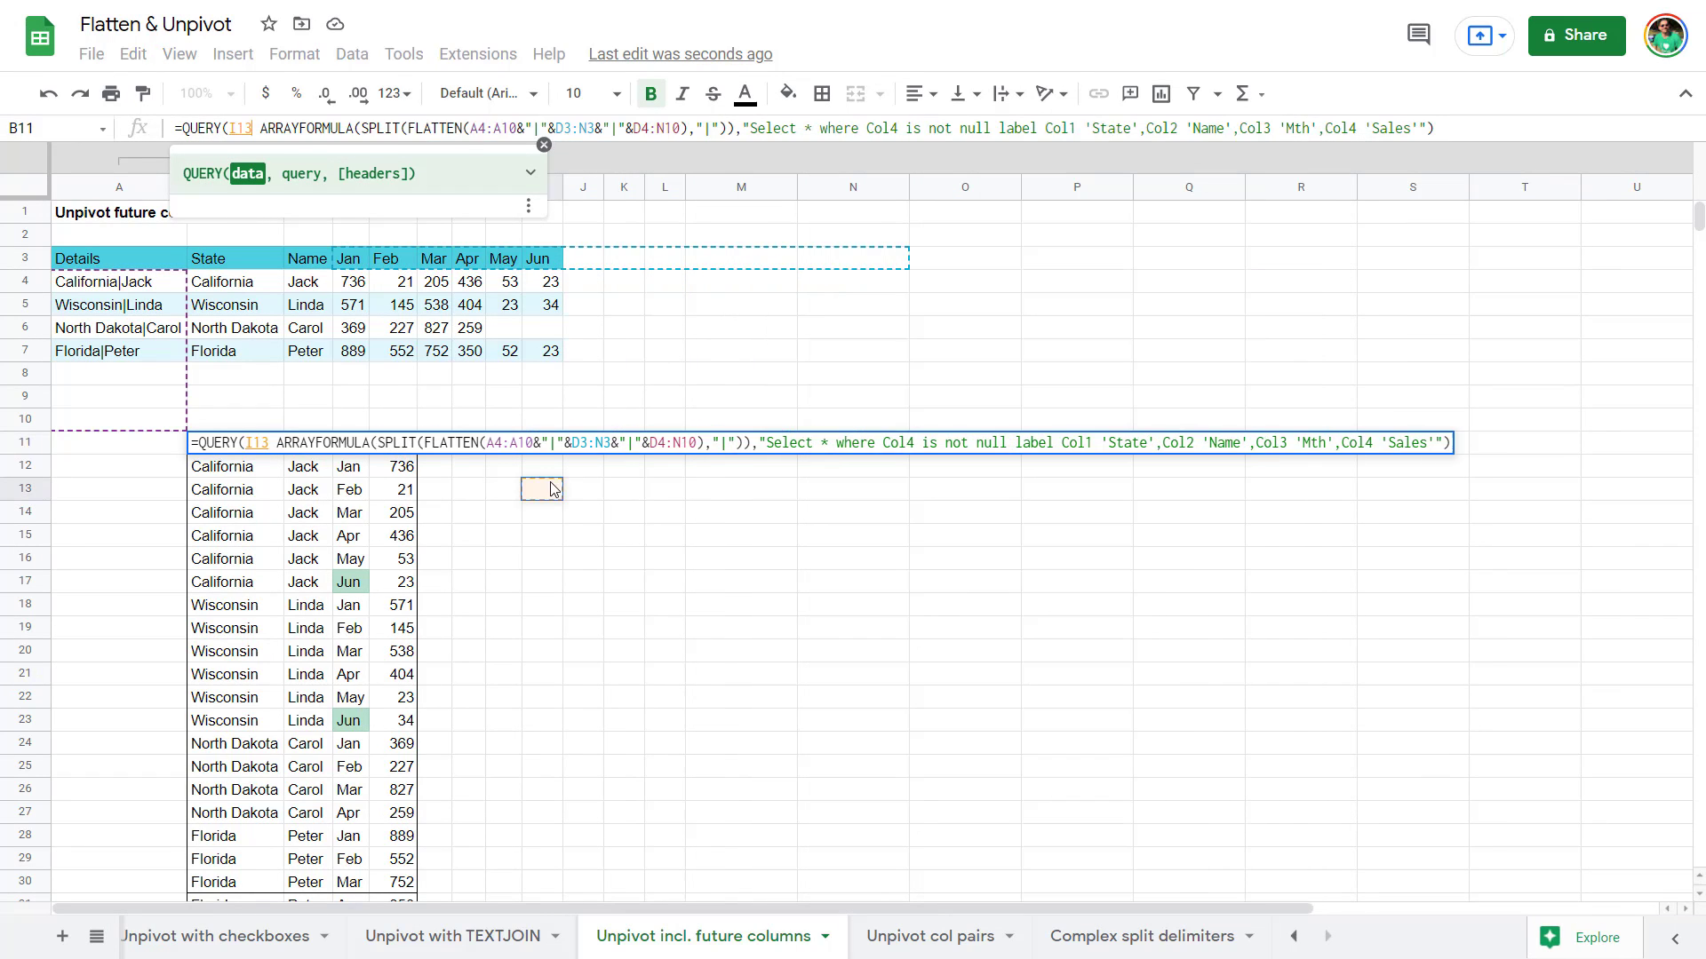
key(Escape)
In I11, wrap the pasted unpivot in QUERY with "Select * where Col1 is not null and Col4 is not null".
click(544, 444)
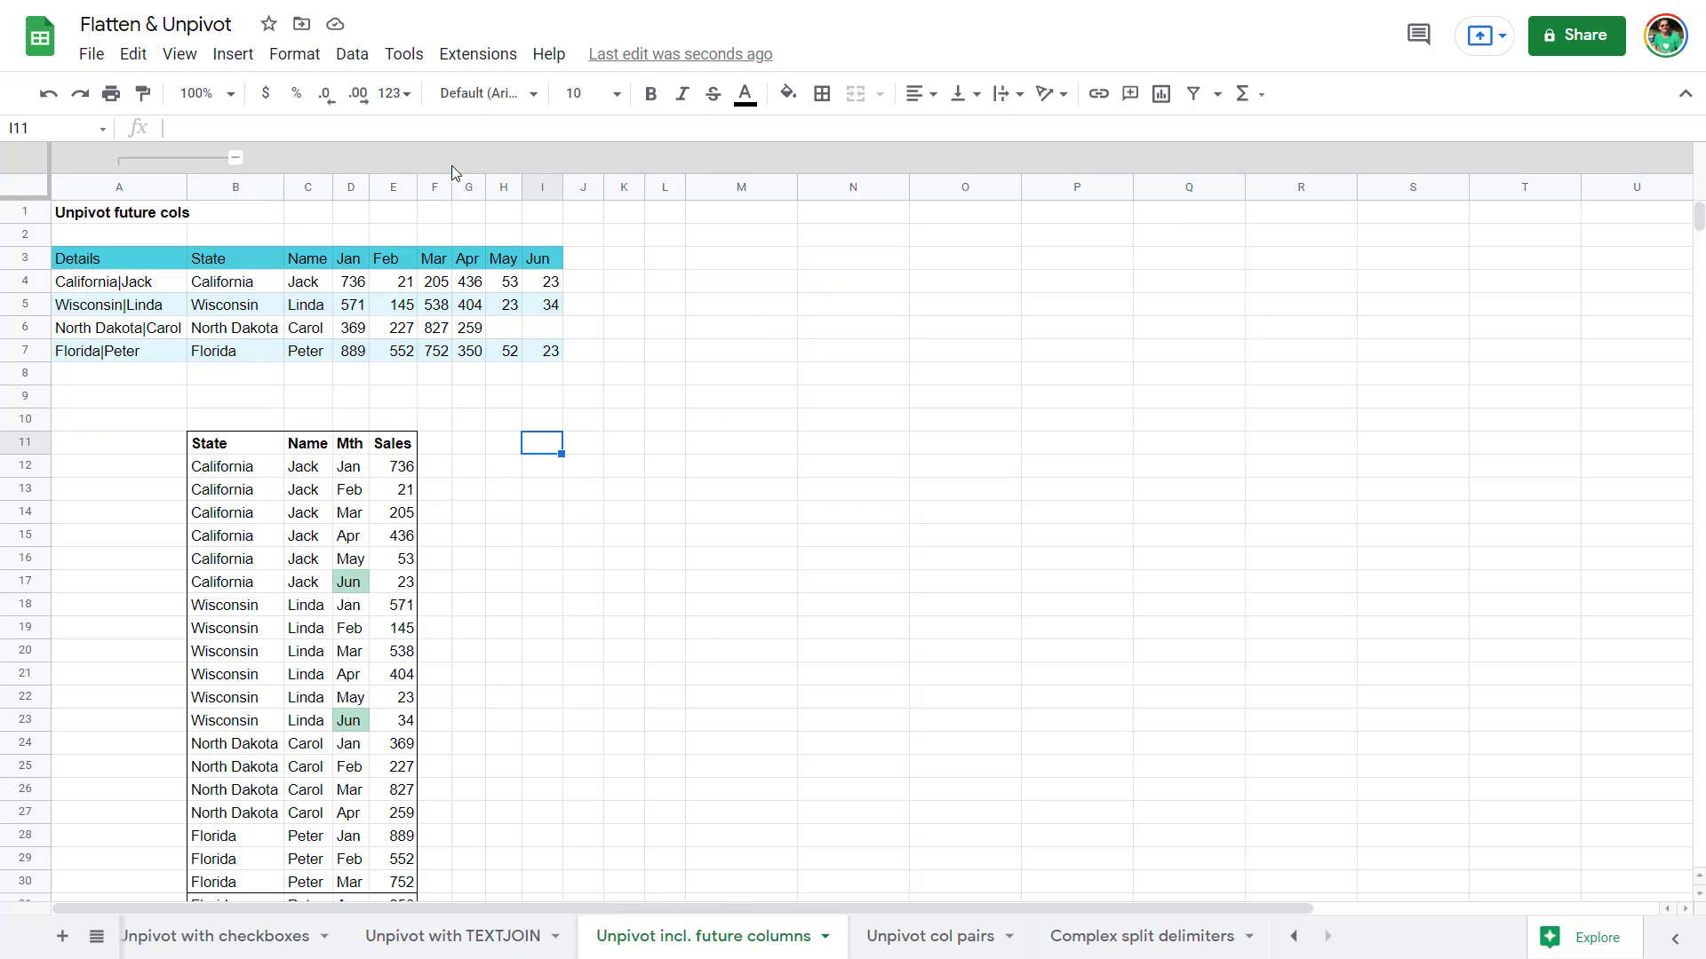
text(=)
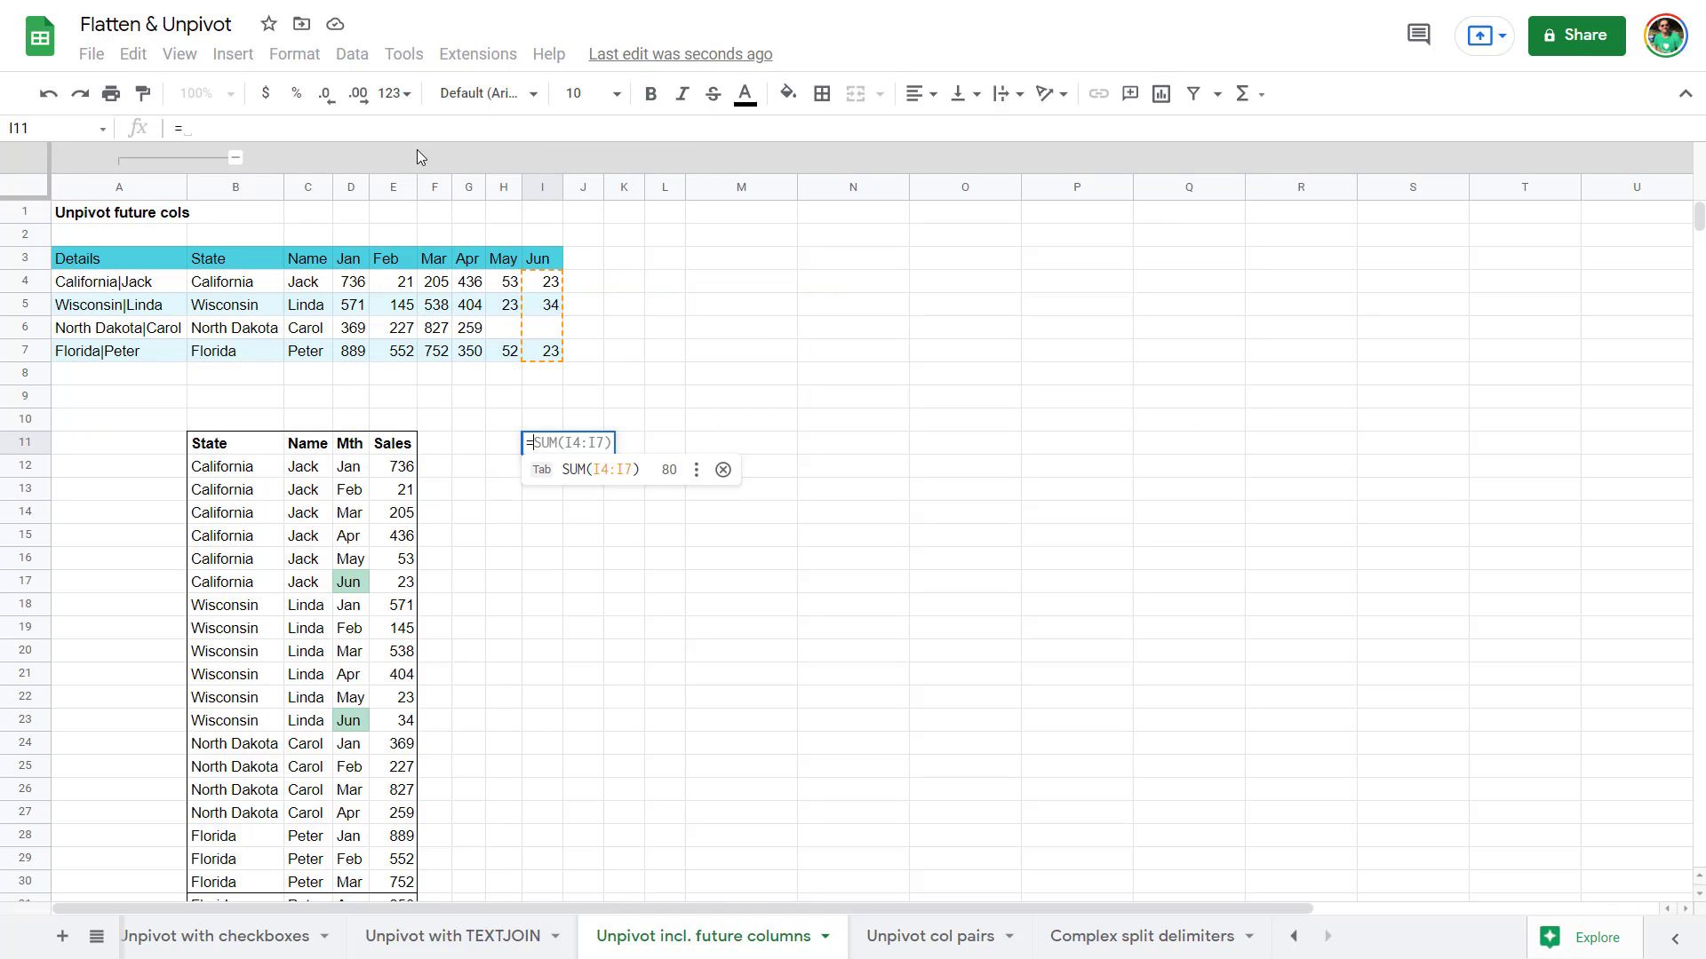
text(query()
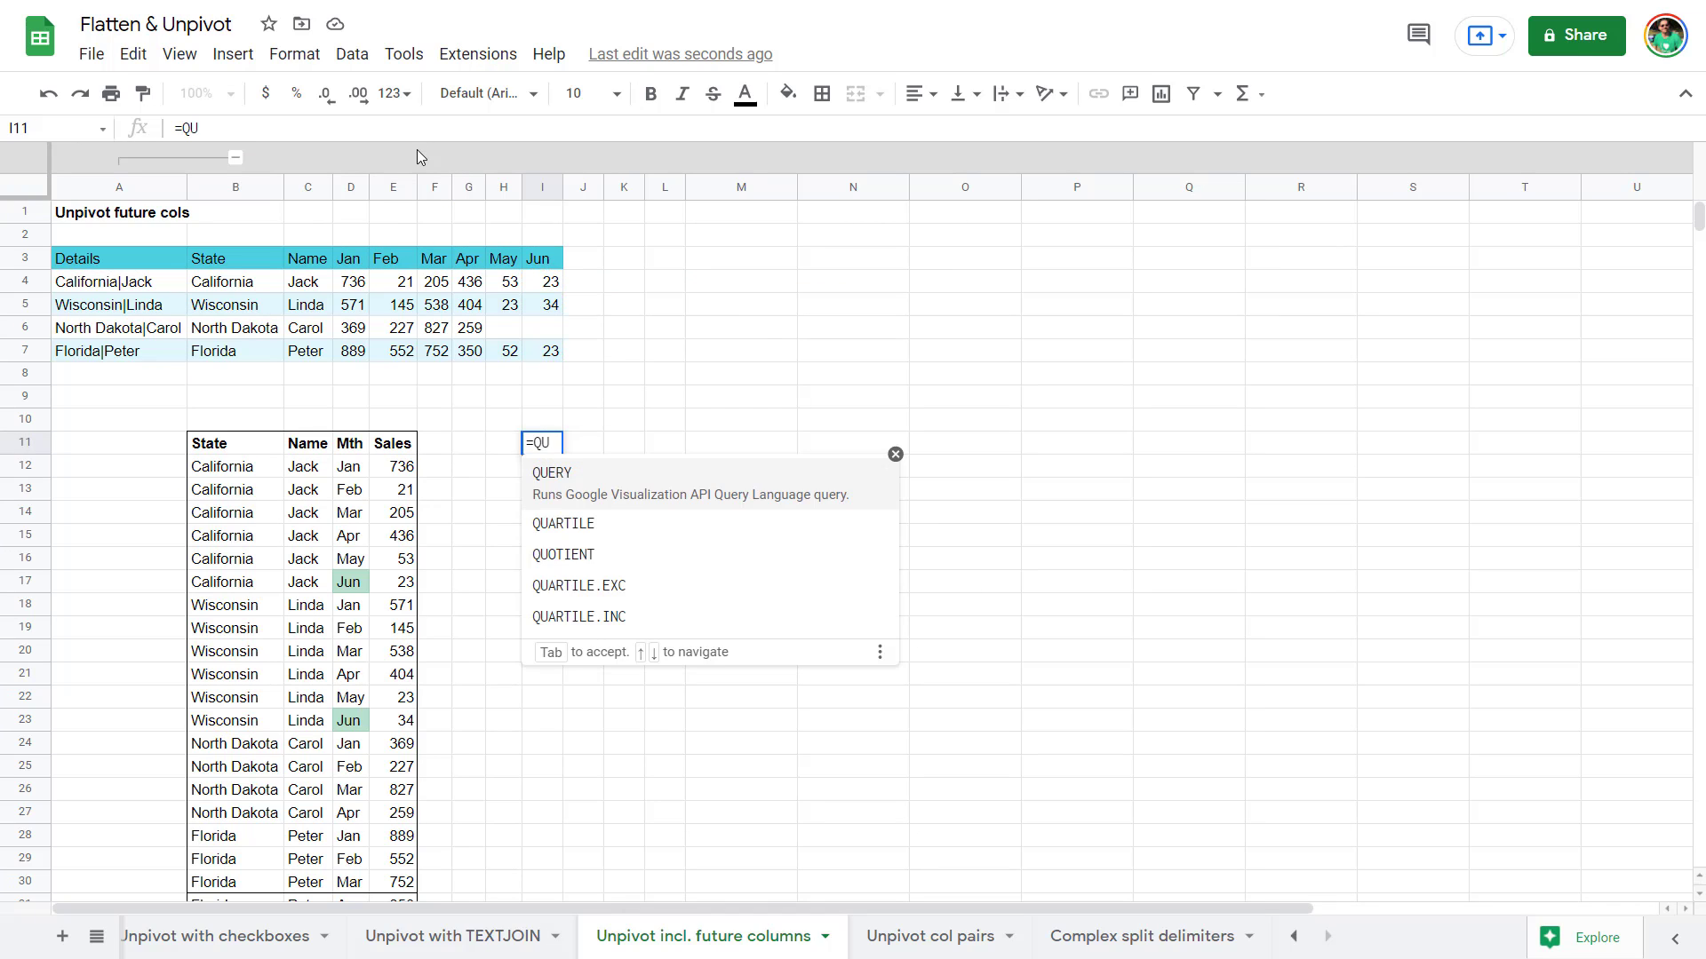
key(ctrl+v)
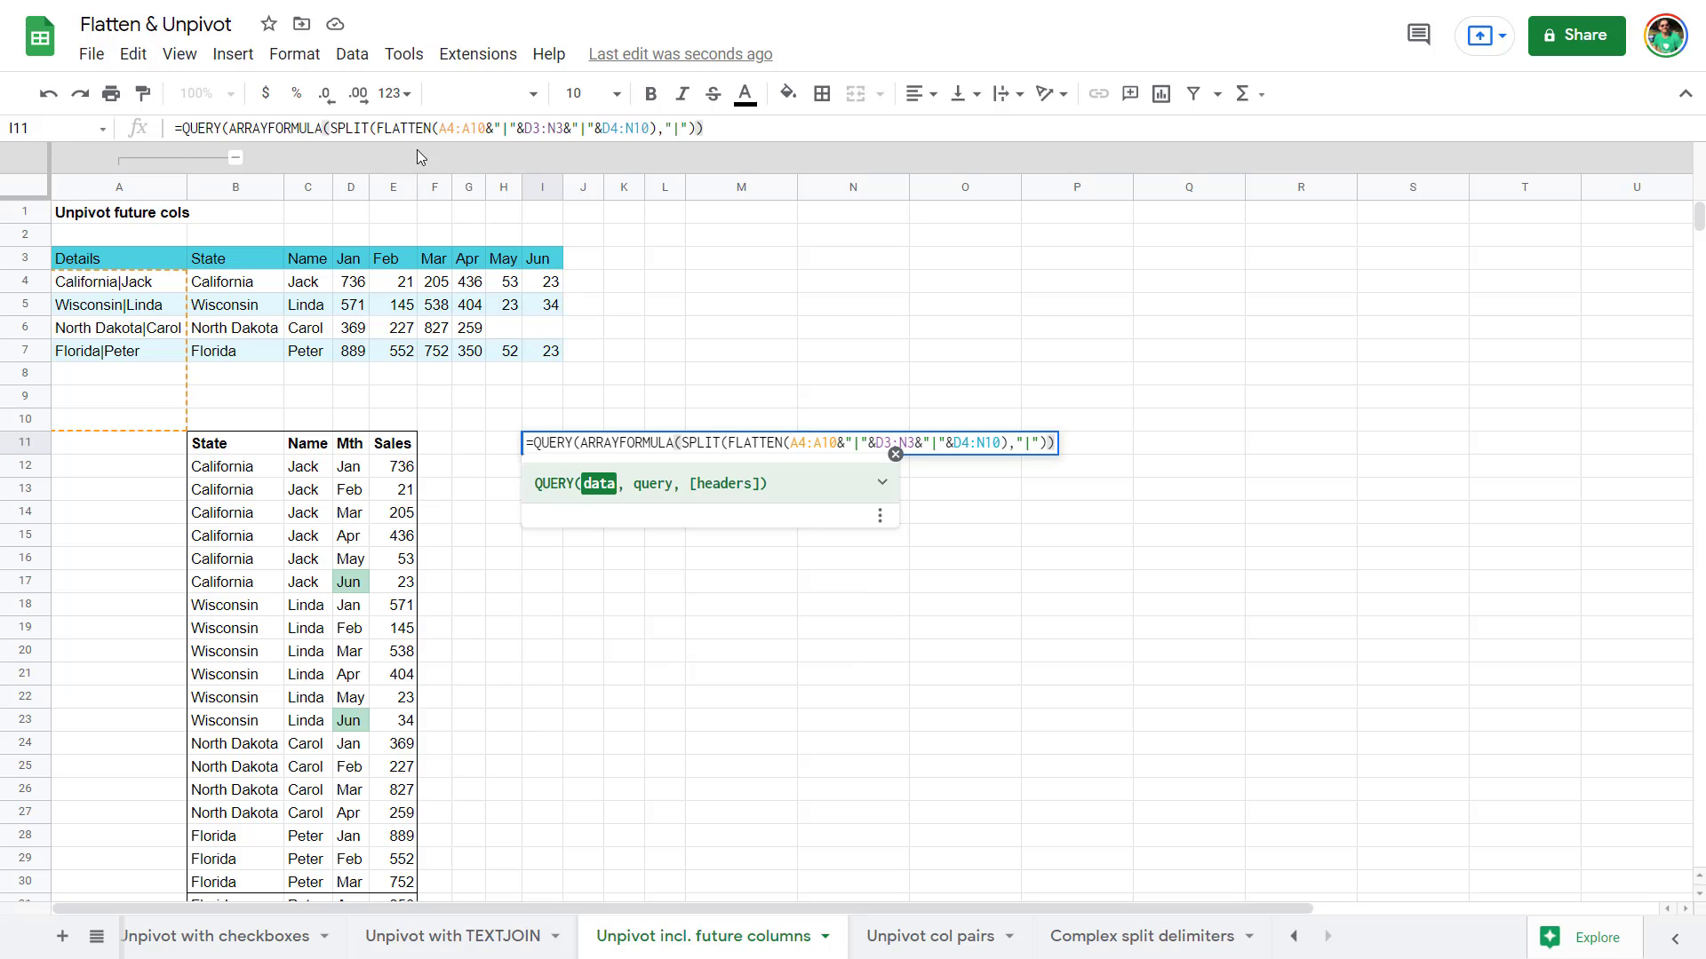
text(,)
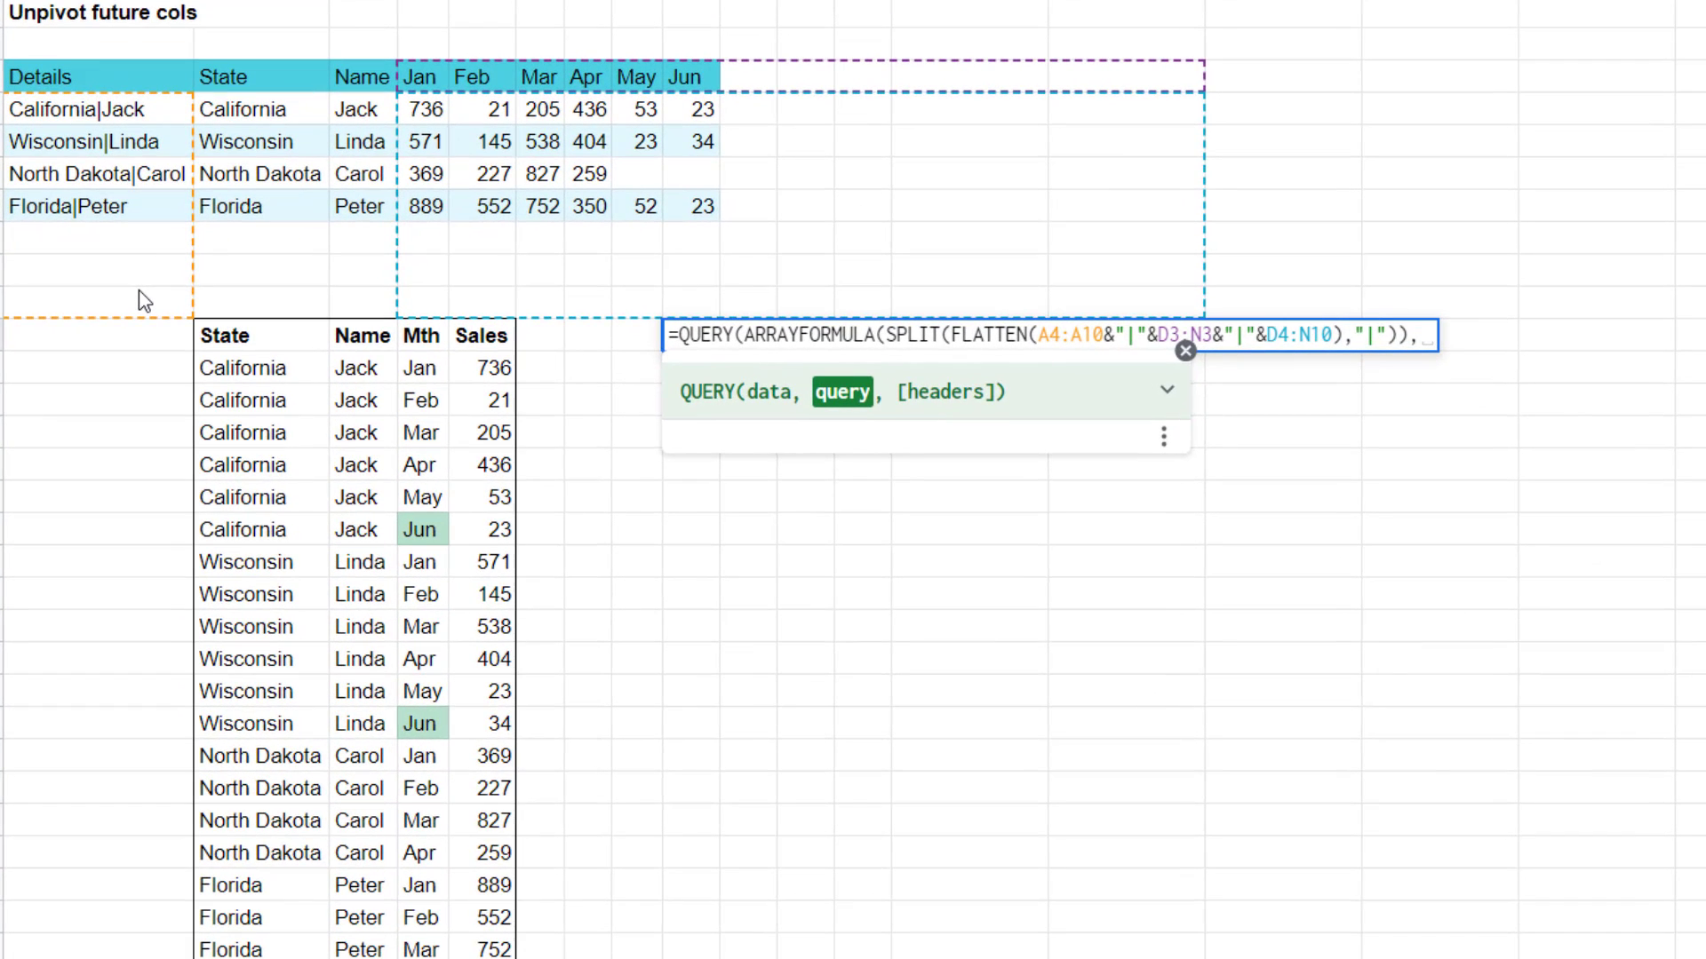
text("Select )
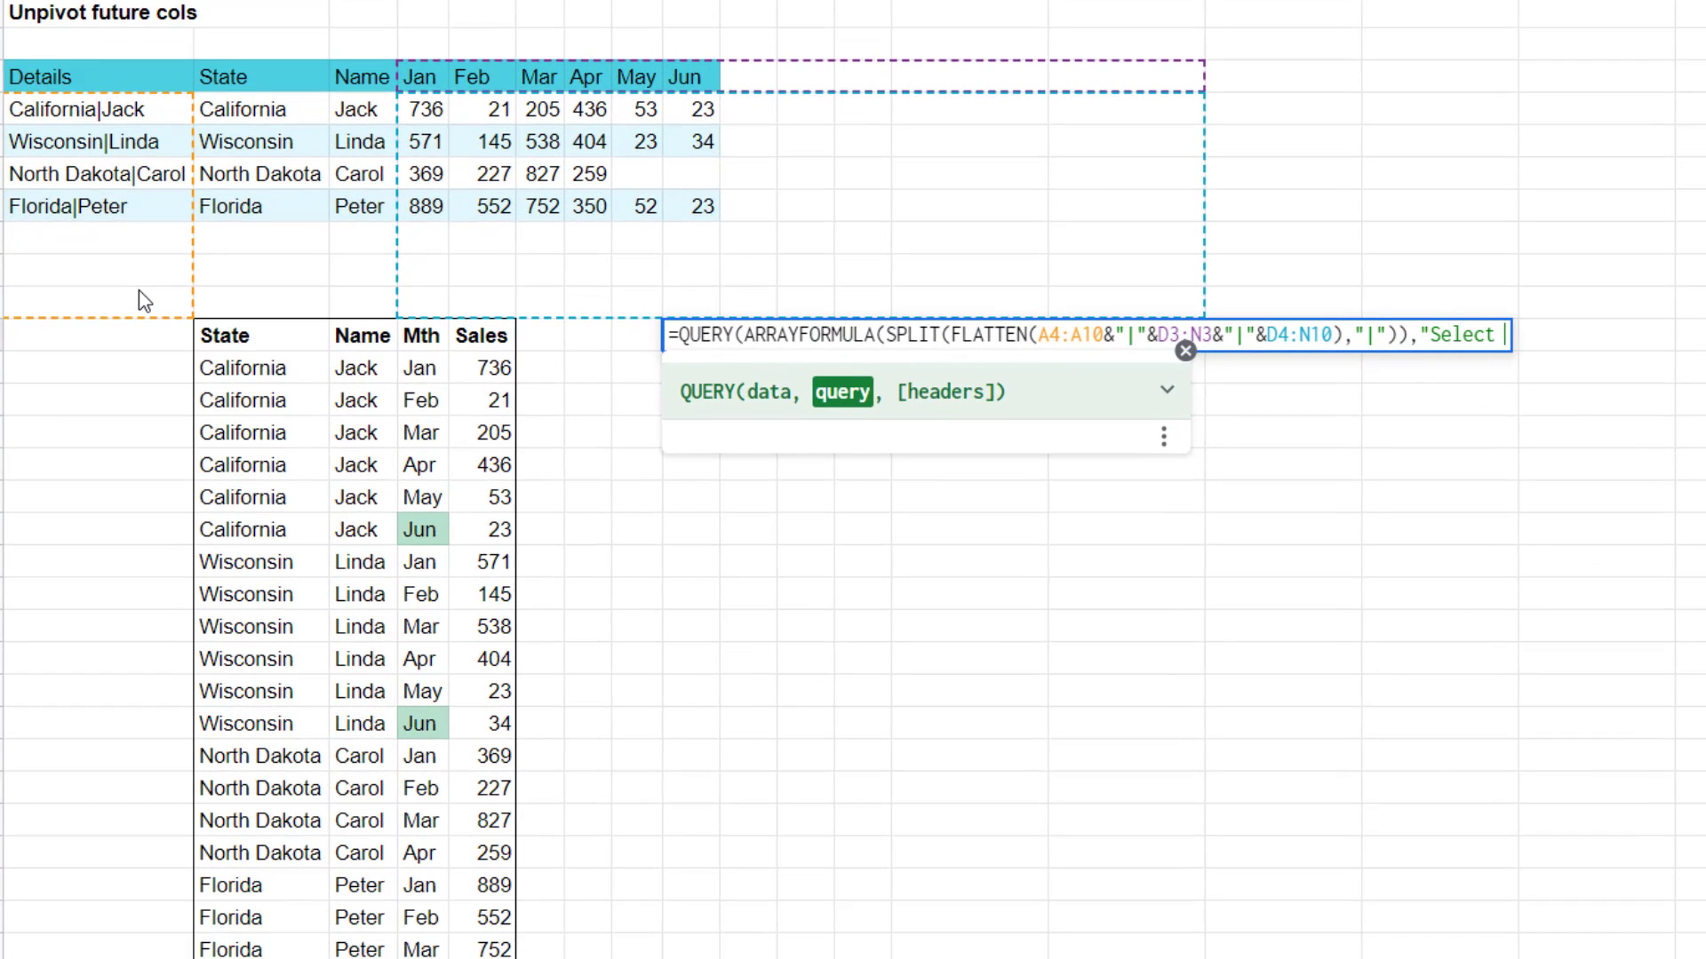
text(* where )
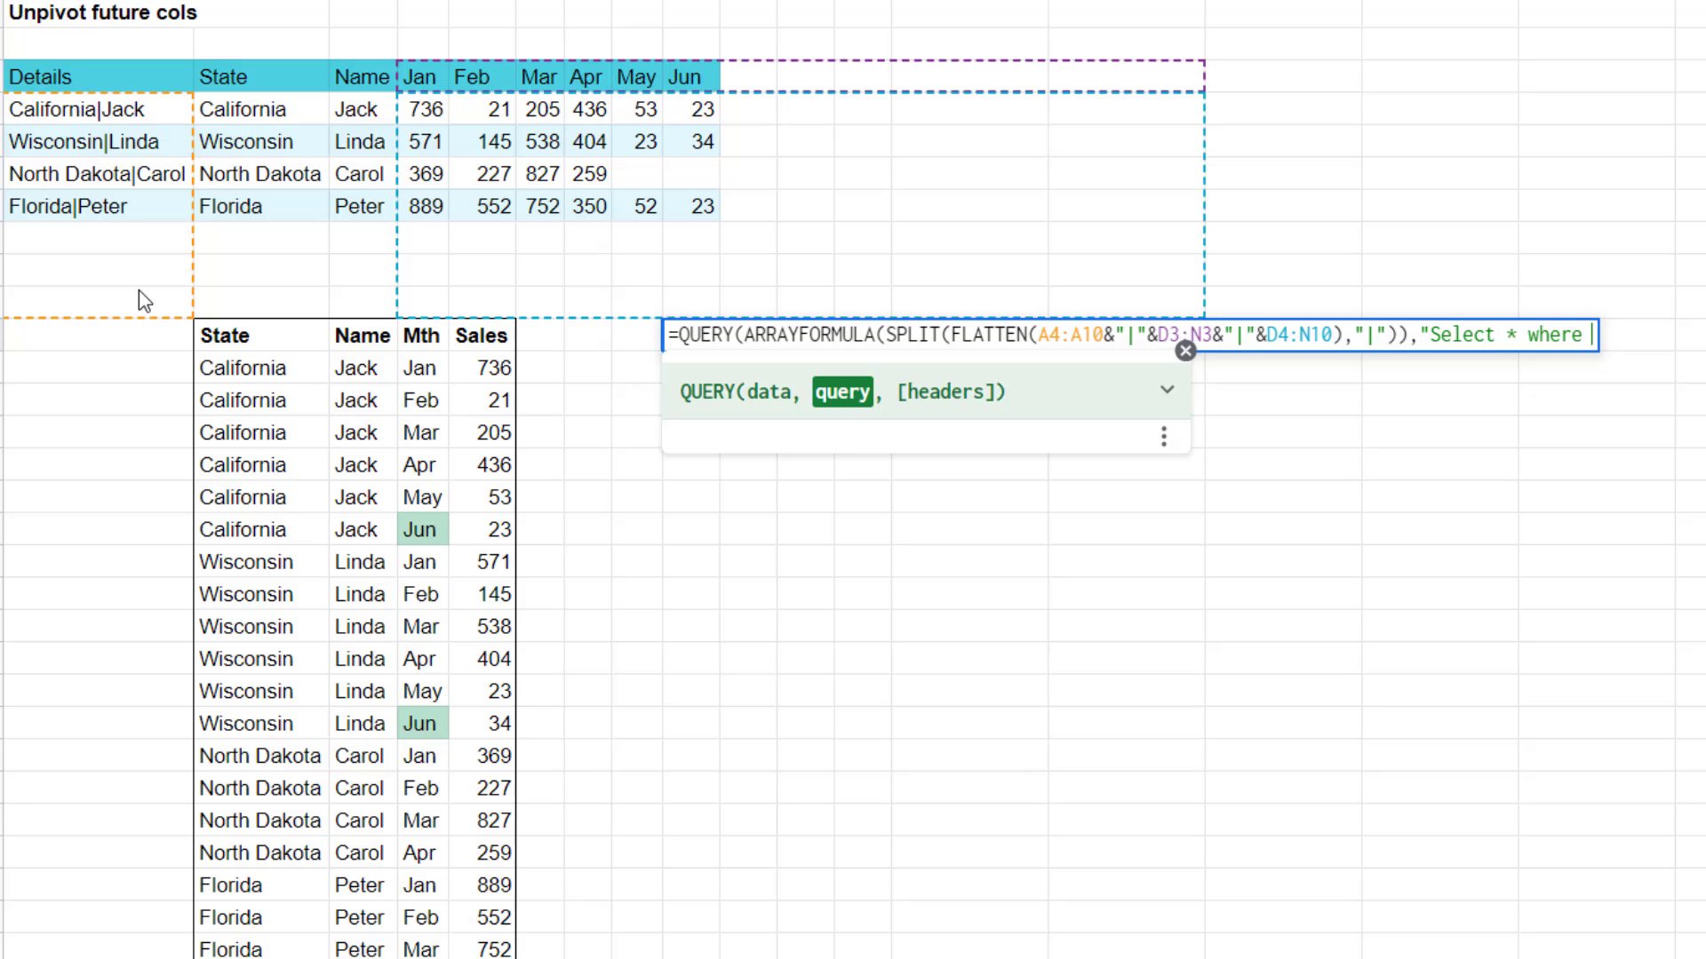
text(Col1)
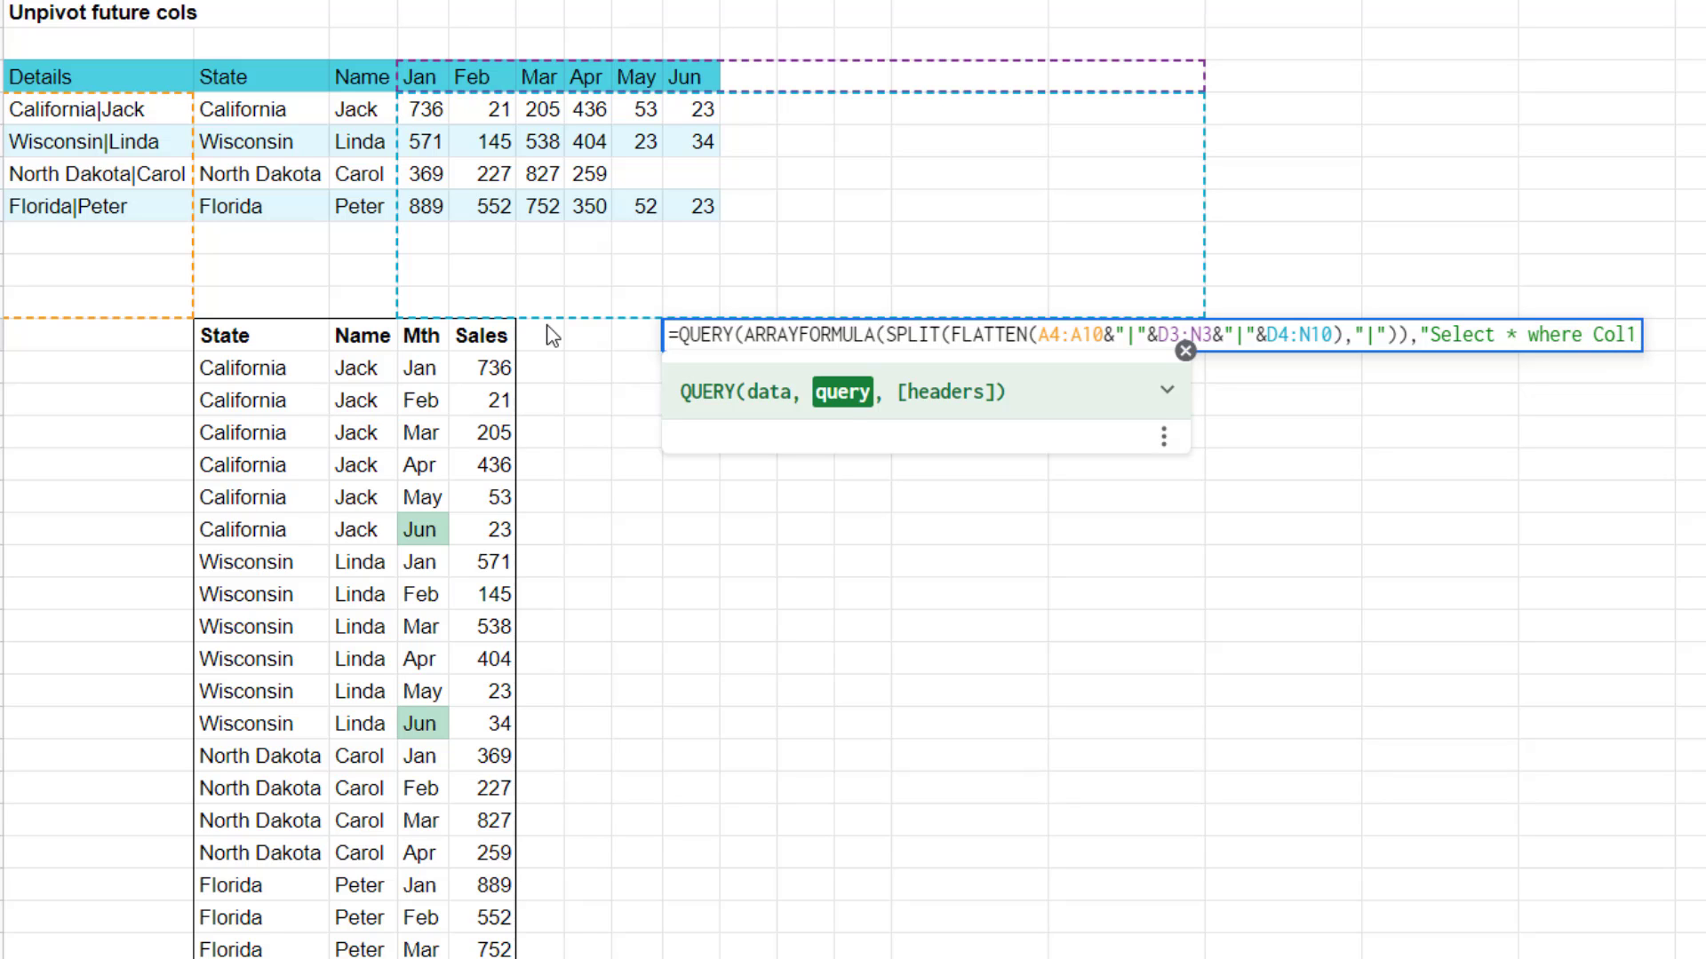
text( is not n)
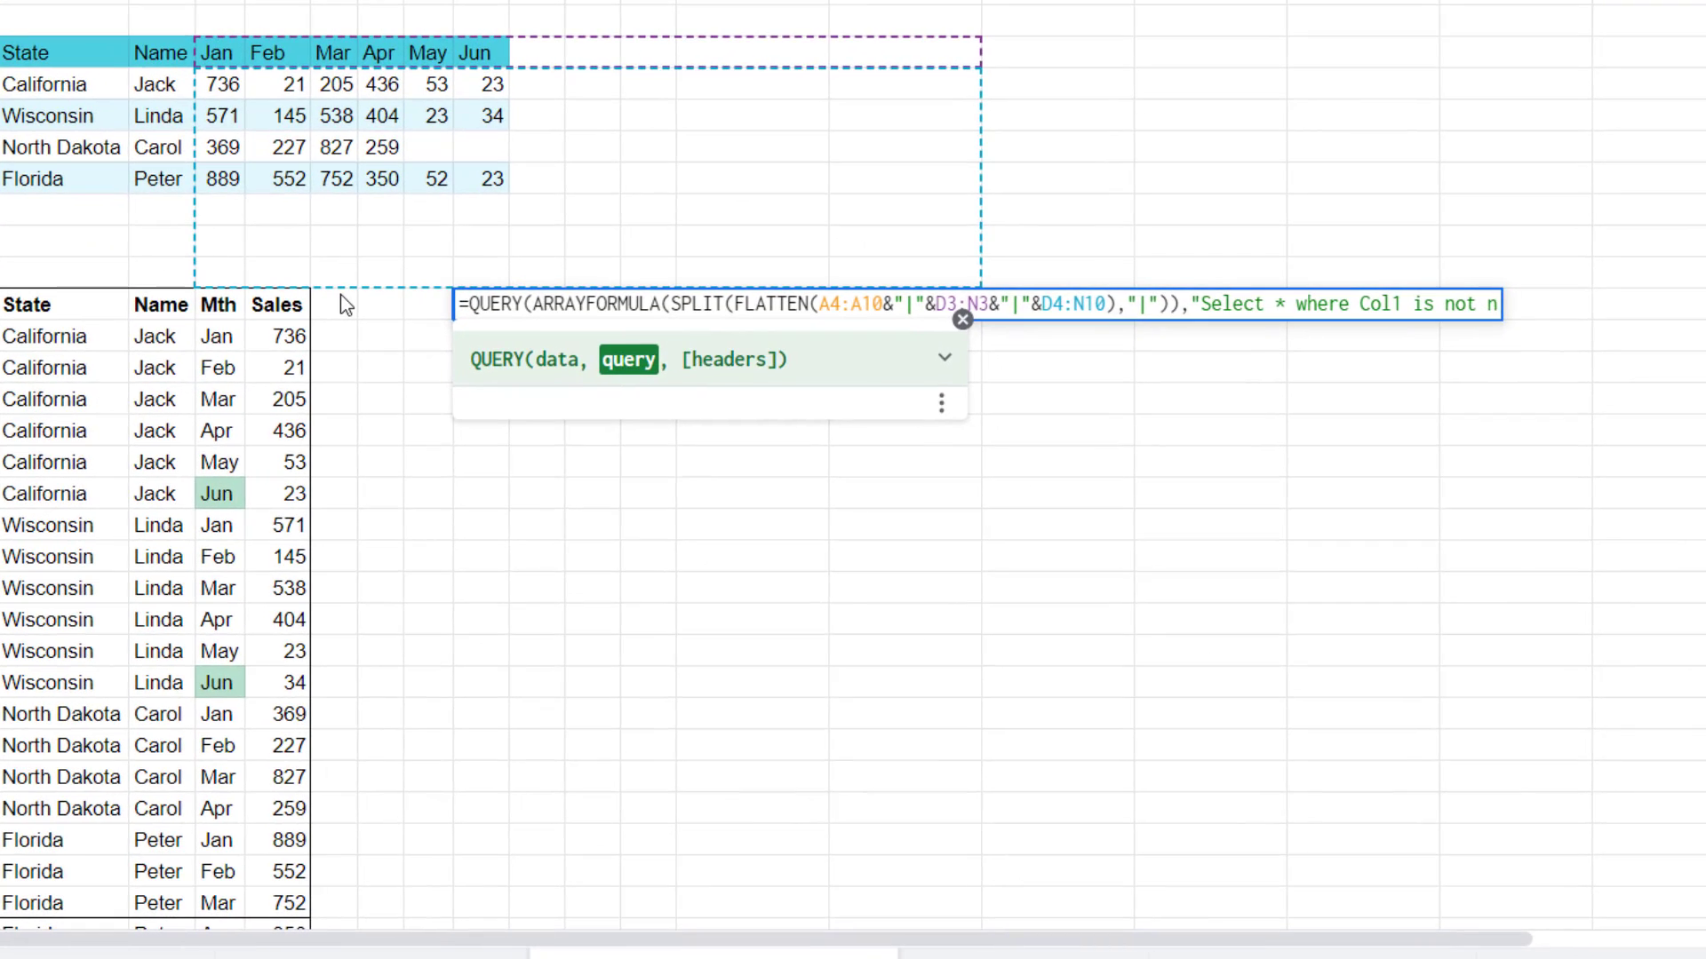
text(ull and )
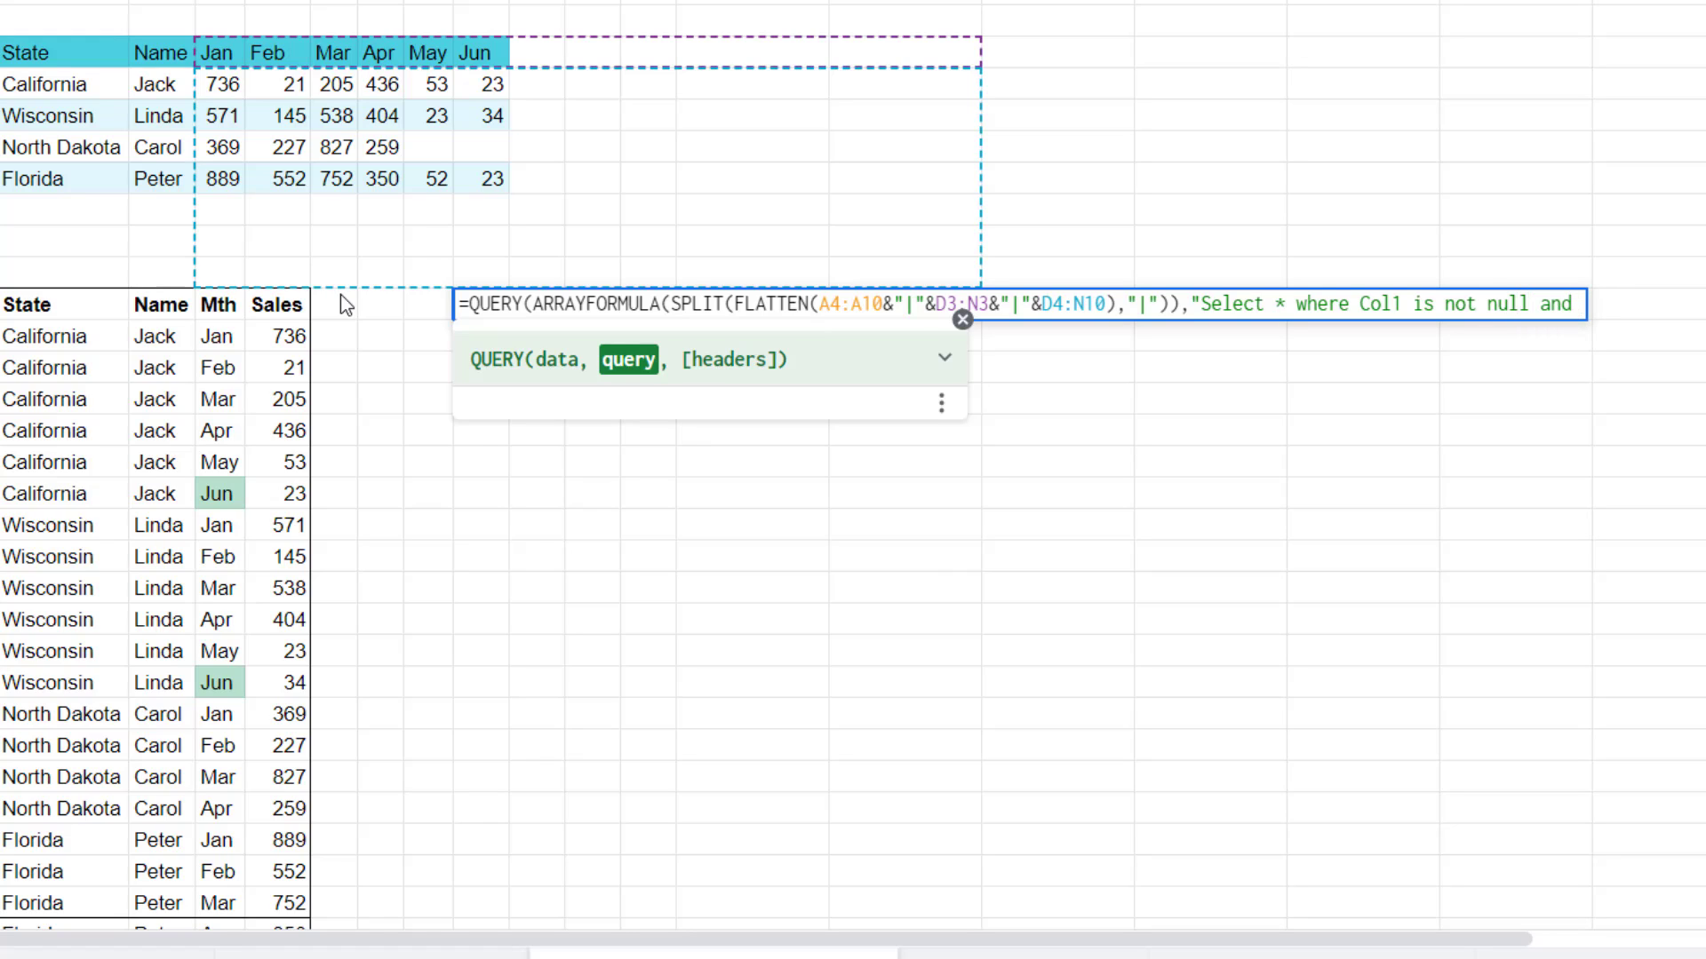
text(Col4 is not )
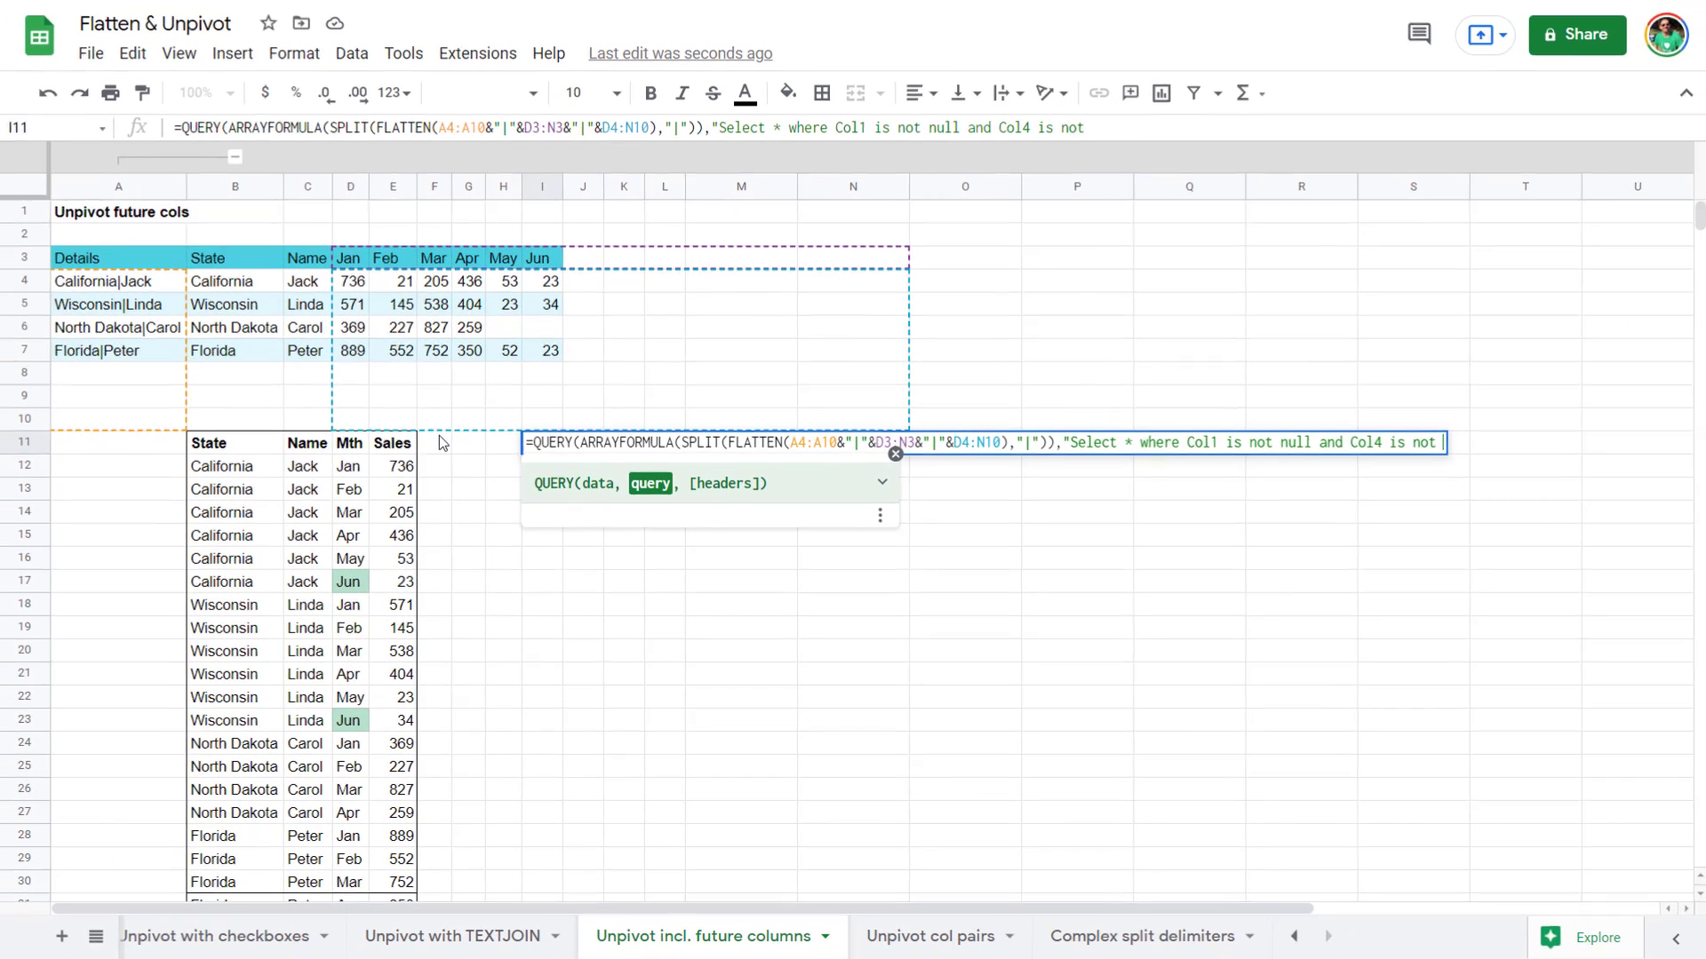
text(null)
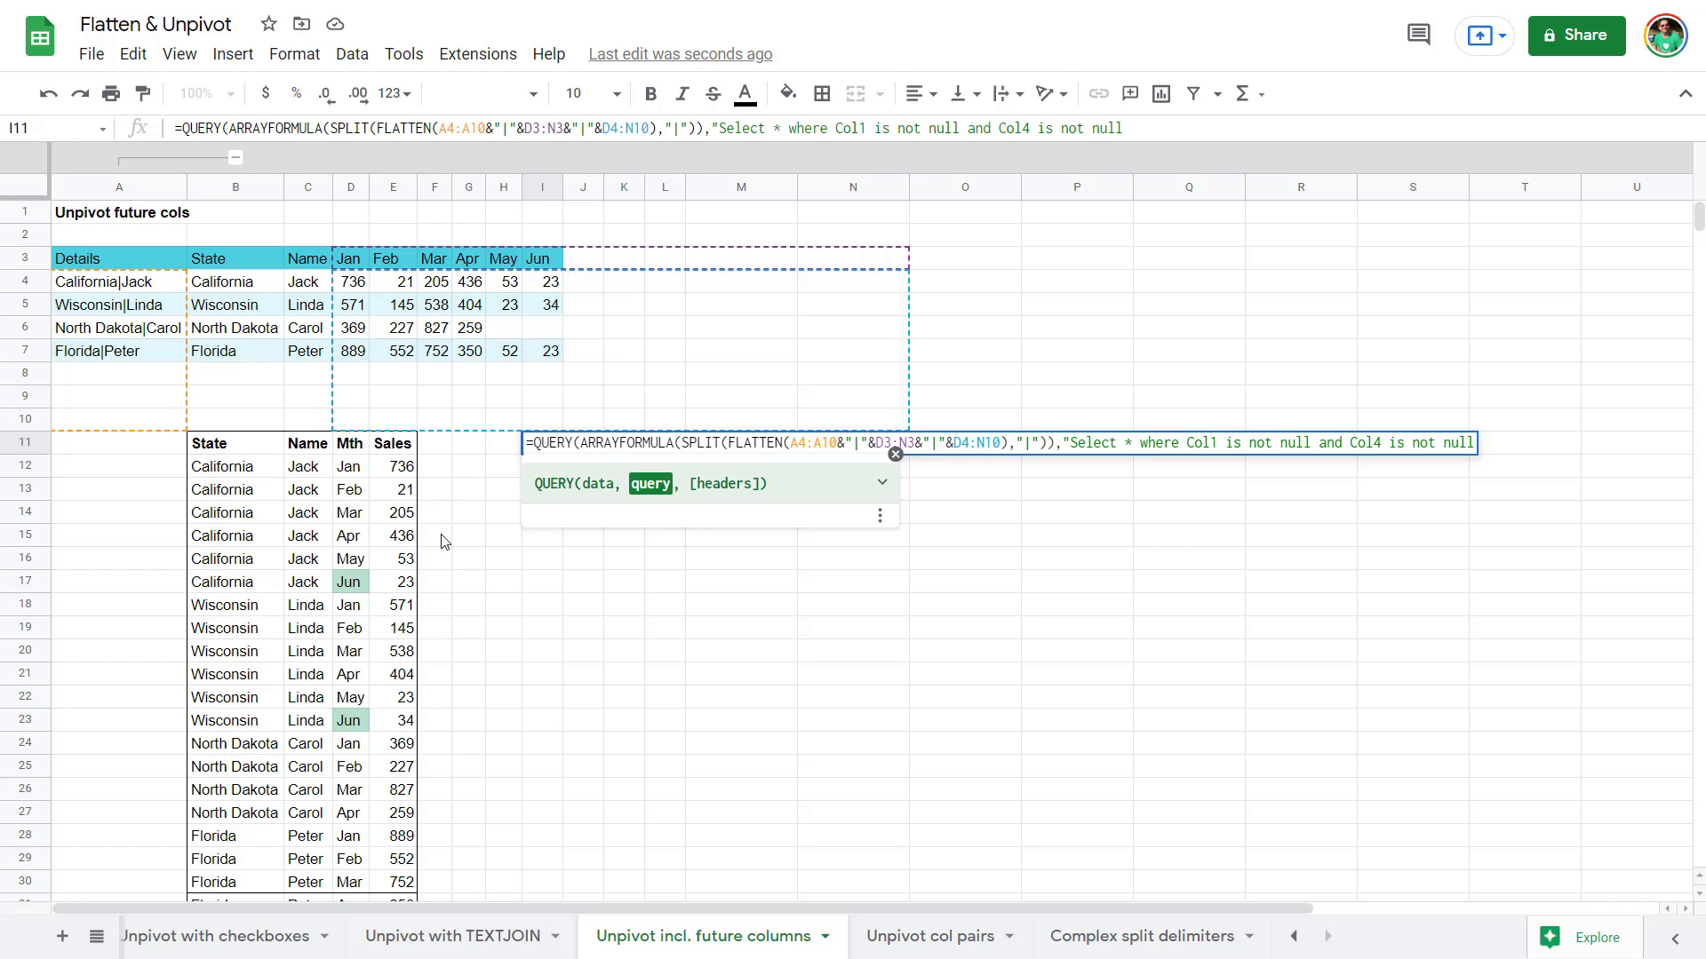
text("))
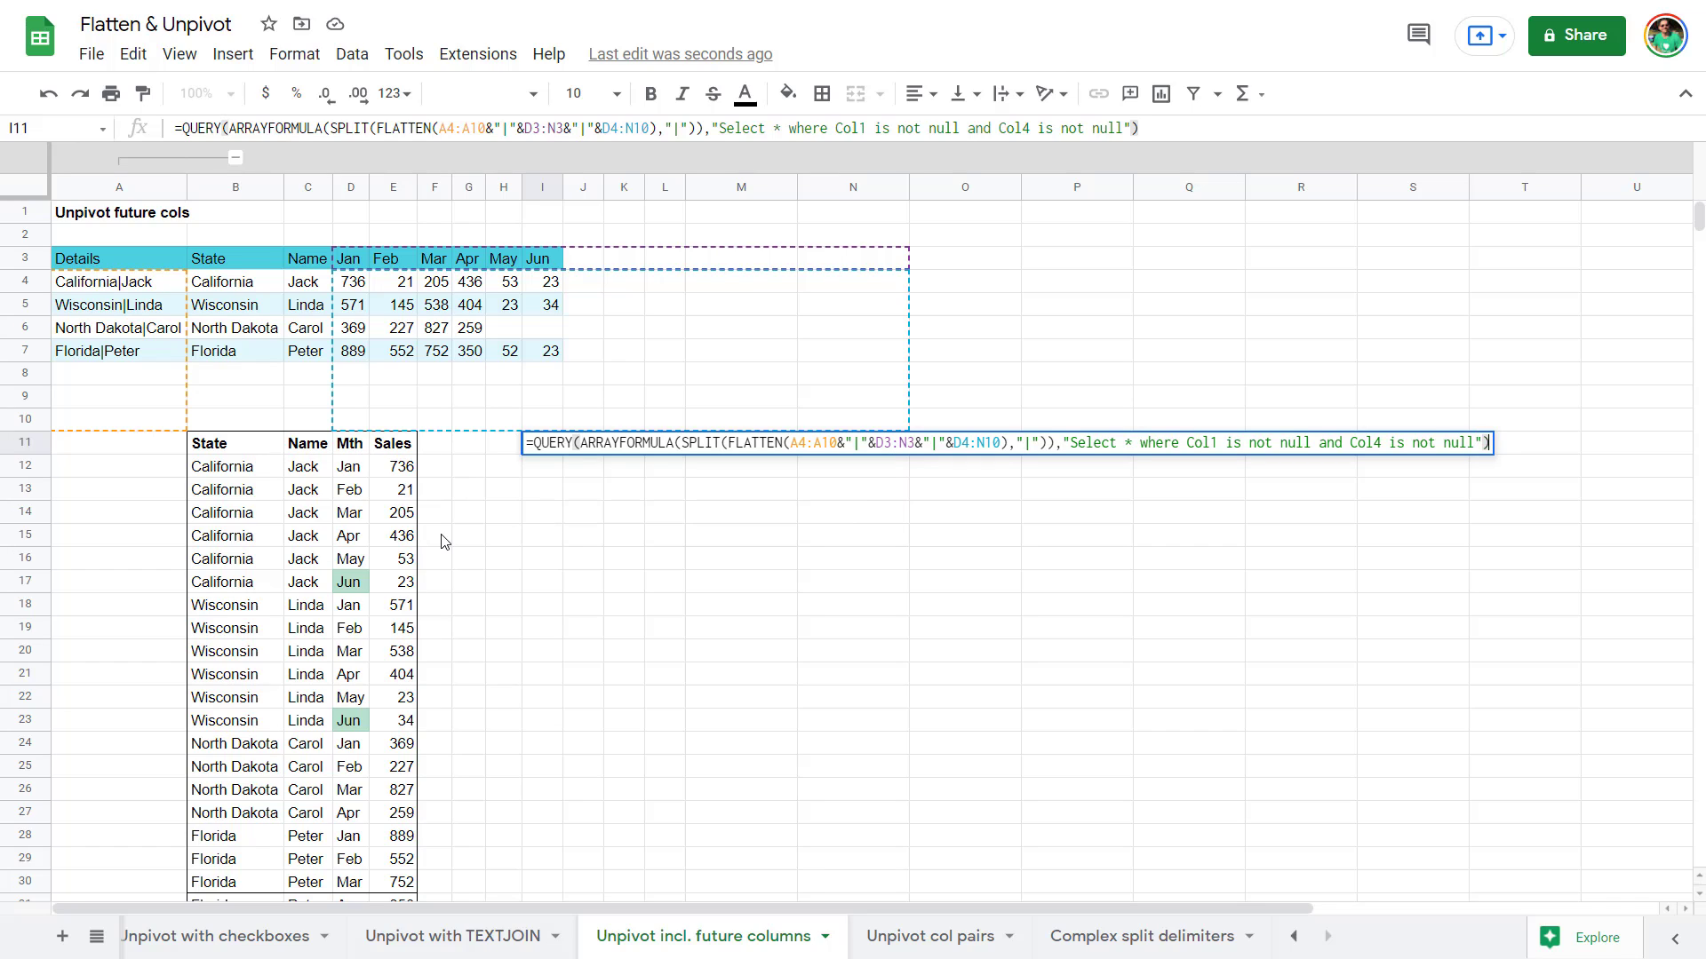
key(Return)
Add an Aug month header with sales 23 for California Jack and 12 for North Dakota Carol.
key(Up)
key(Right)
key(Right)
key(Right)
key(Left)
Add a New York/Kila row with sales 23, 32, 213, 213, 2, 323 and fill A7 down to A8.
key(Left)
key(Left)
key(Up)
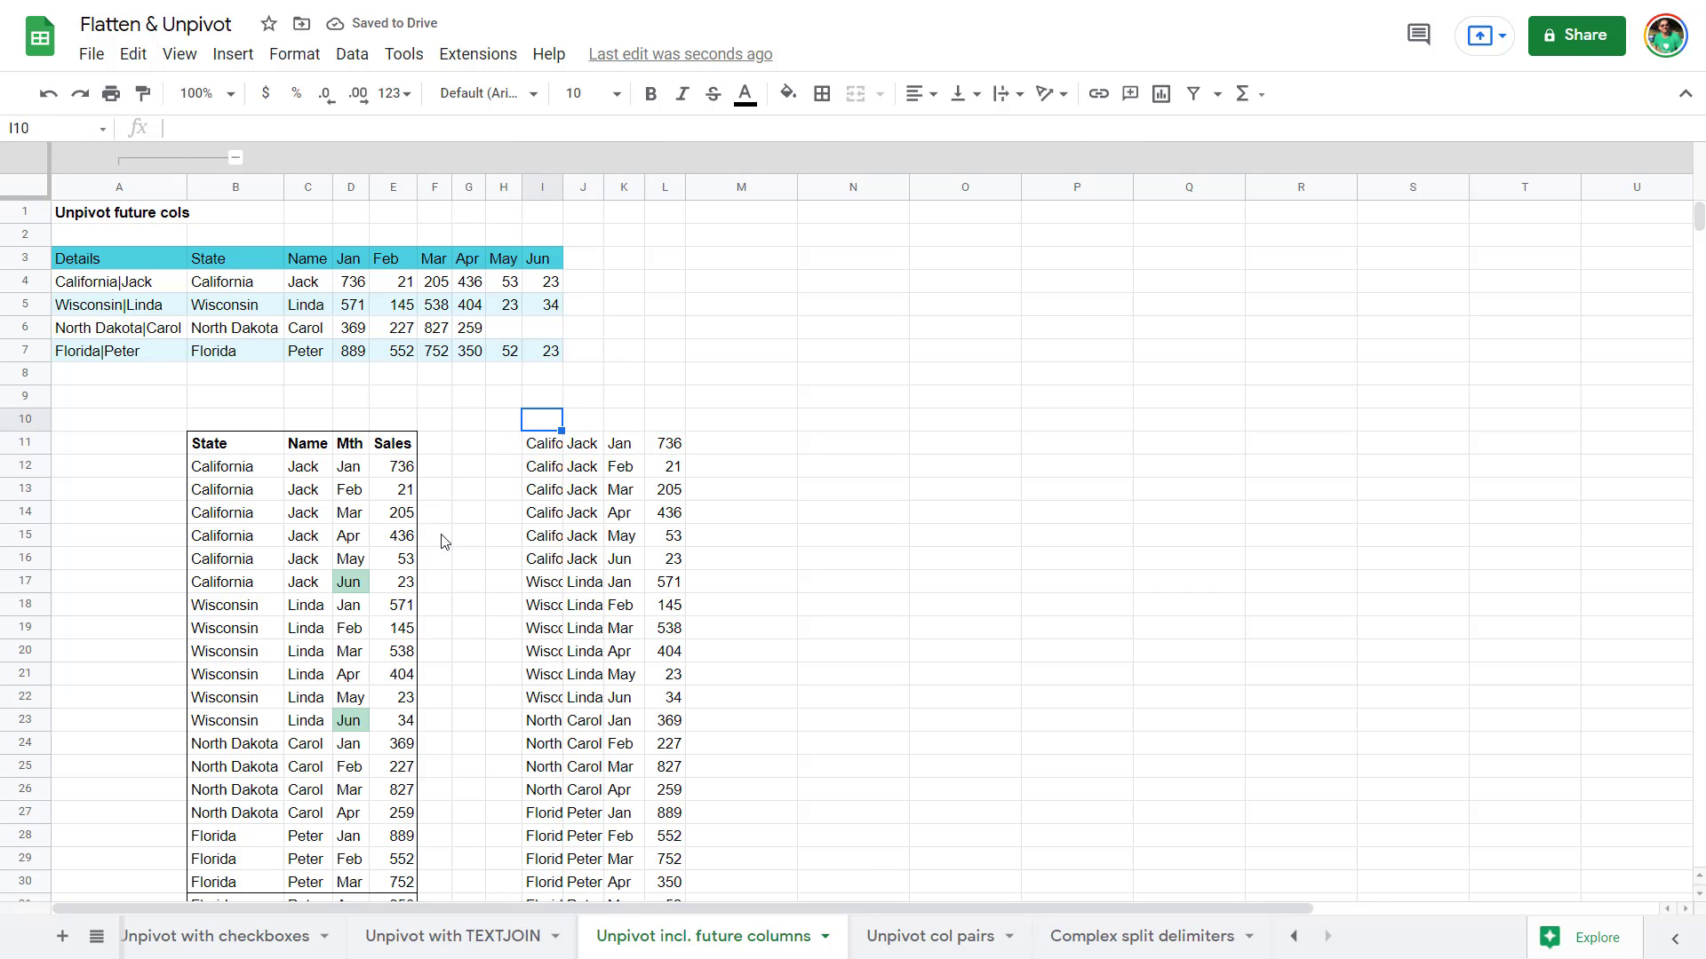
key(Up)
key(Up)
key(Up)
key(Up)
key(Up)
key(Up)
key(Up)
key(Up)
key(Down)
key(Right)
text(Aug)
key(Return)
text(23)
key(Return)
key(Down)
text(12)
key(Return)
key(Down)
key(Left)
key(Left)
key(Left)
key(Left)
key(Left)
key(Left)
key(Left)
key(Left)
key(Left)
key(Right)
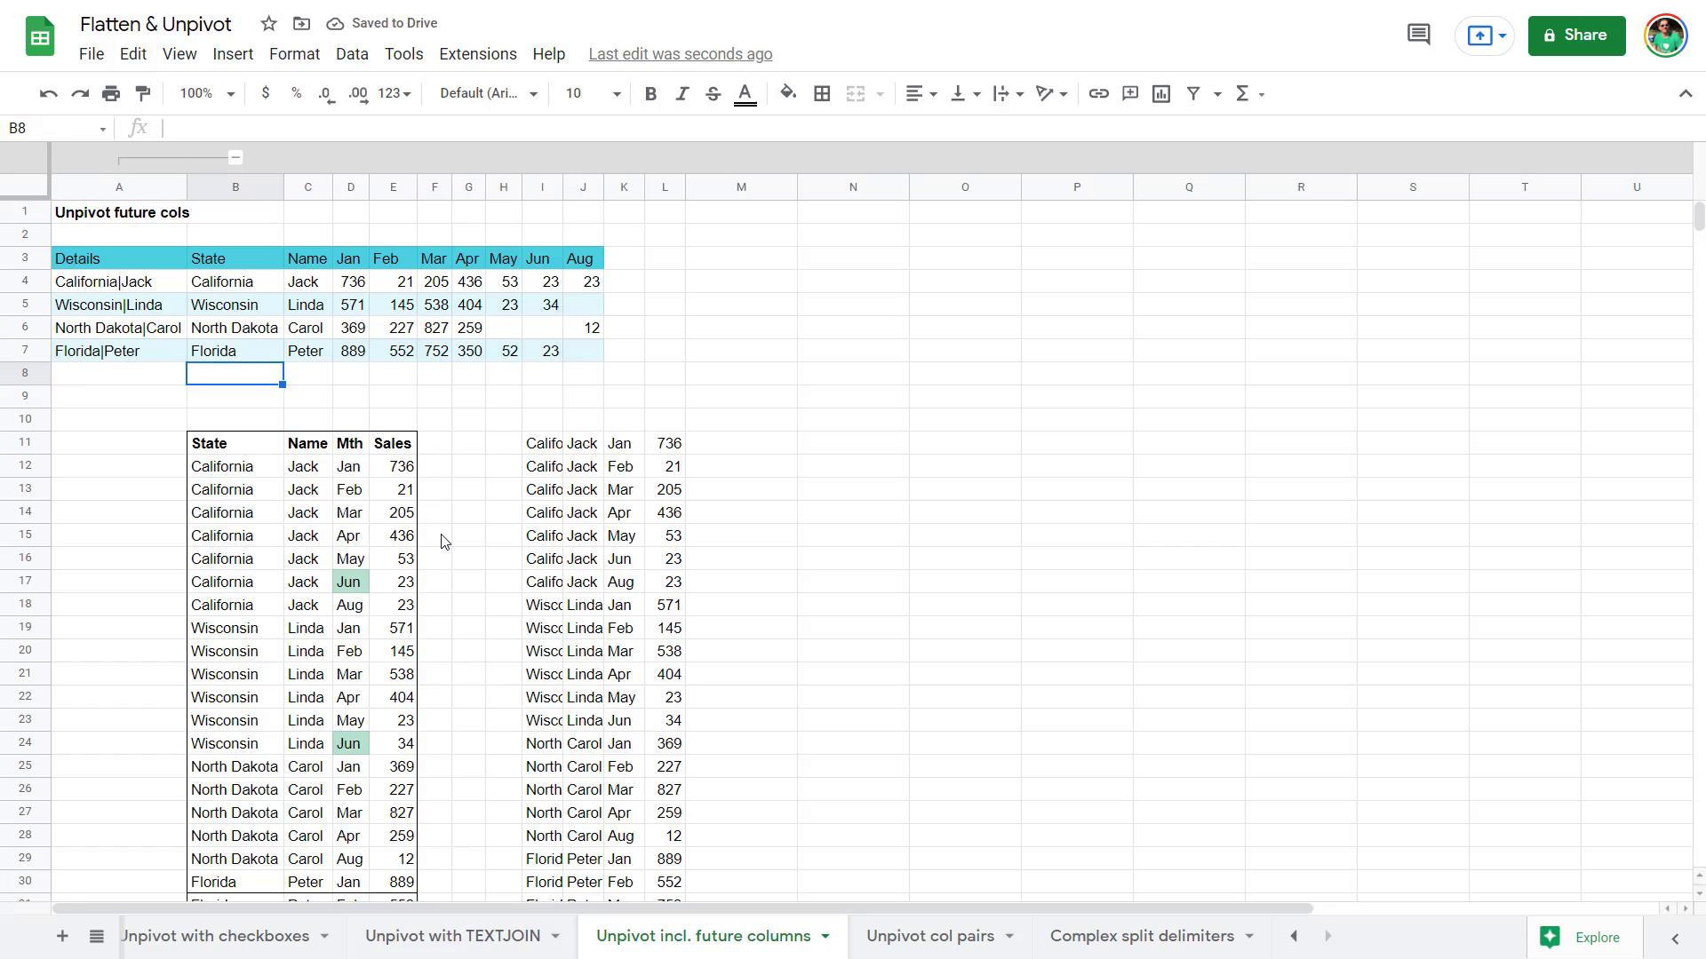
text(New York)
key(Tab)
text(Kila)
key(Tab)
text(23	32	213	213	2	323)
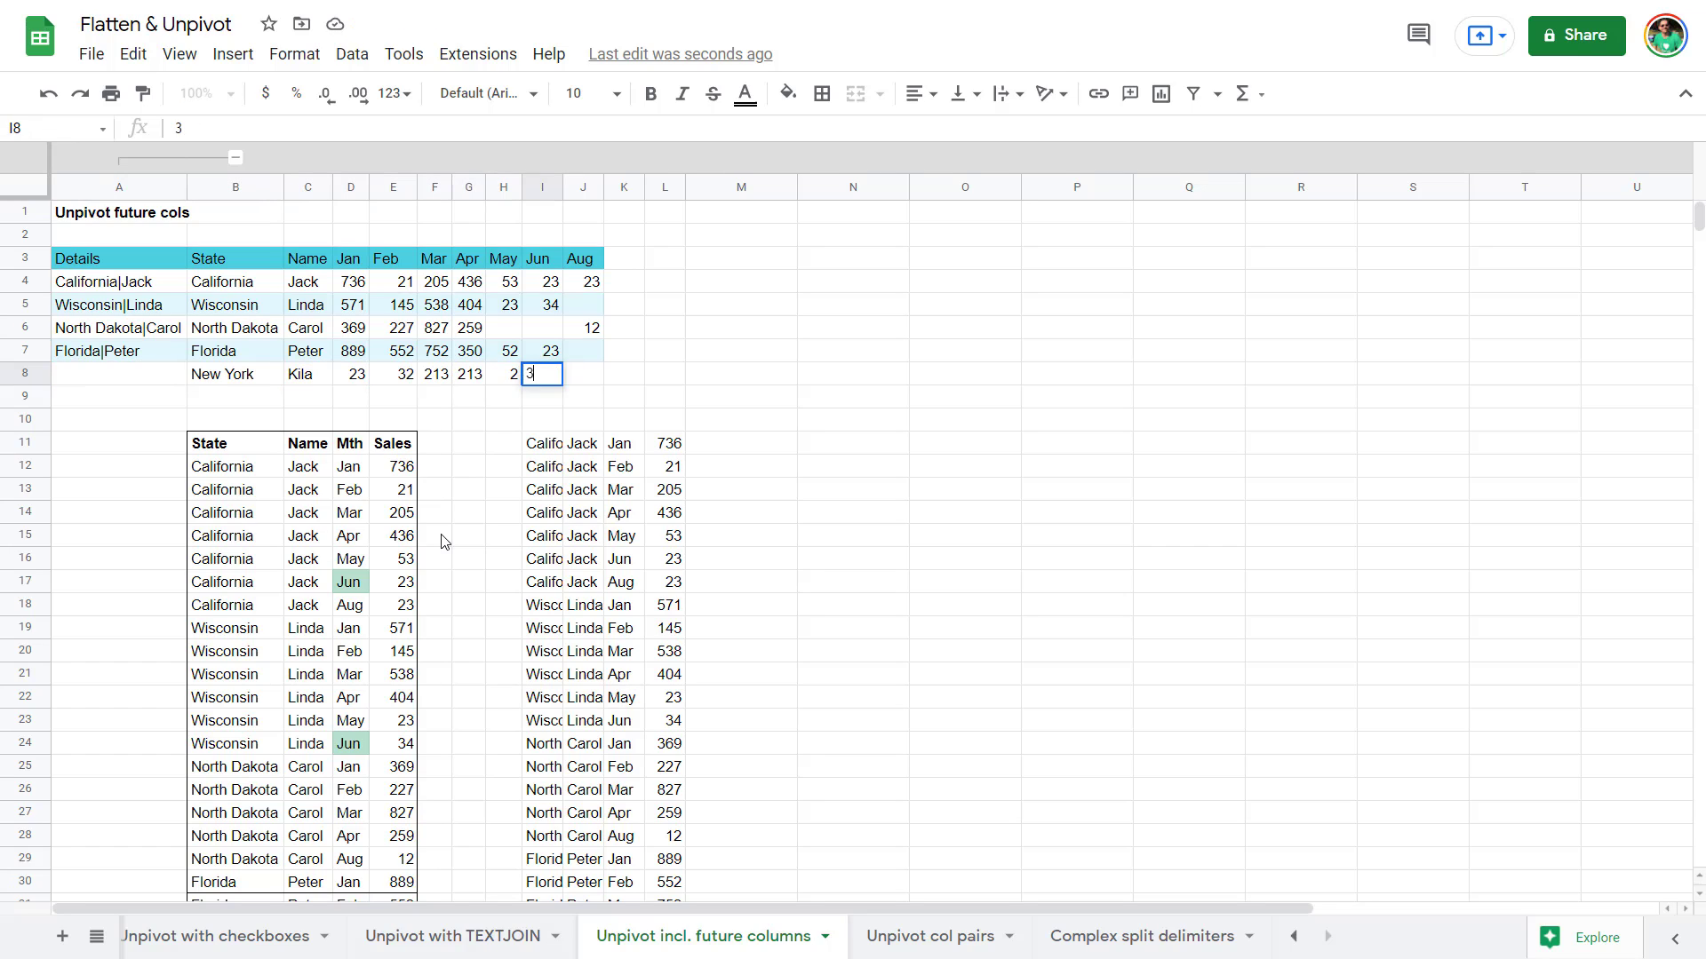
key(Tab)
key(Home)
key(Up)
key(shift+Down)
key(ctrl+d)
Confirm the New York Kila rows appear in the unpivoted output.
scroll(551, 637, down, 5)
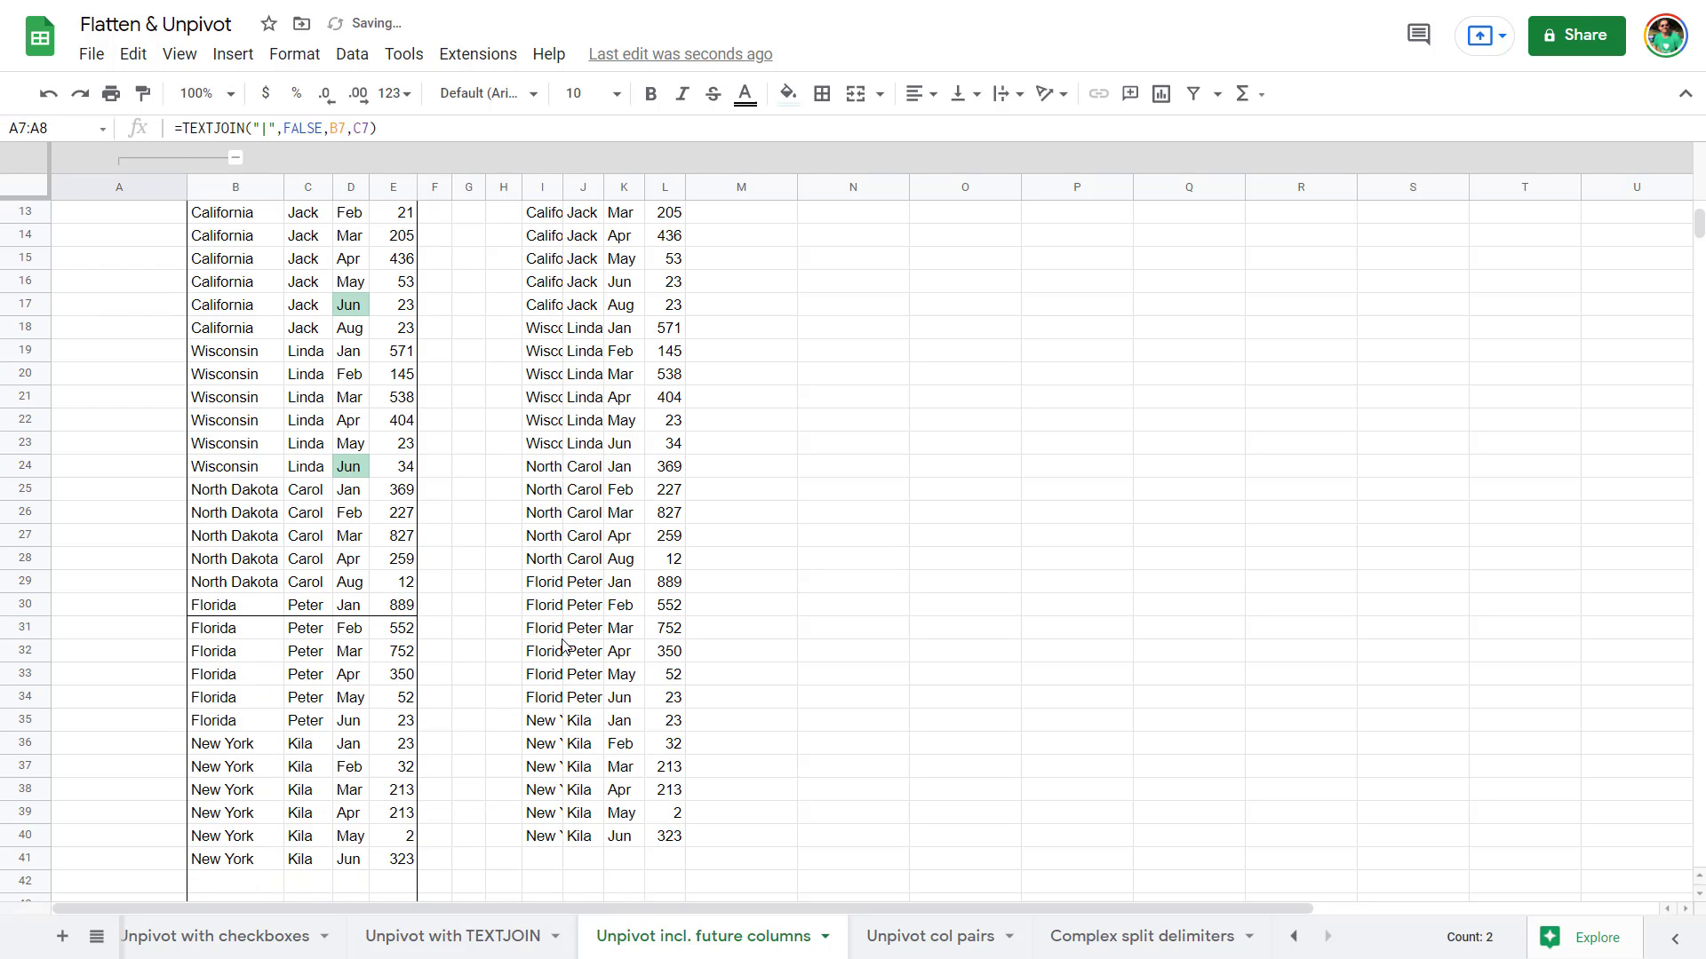
click(550, 638)
scroll(551, 637, up, 5)
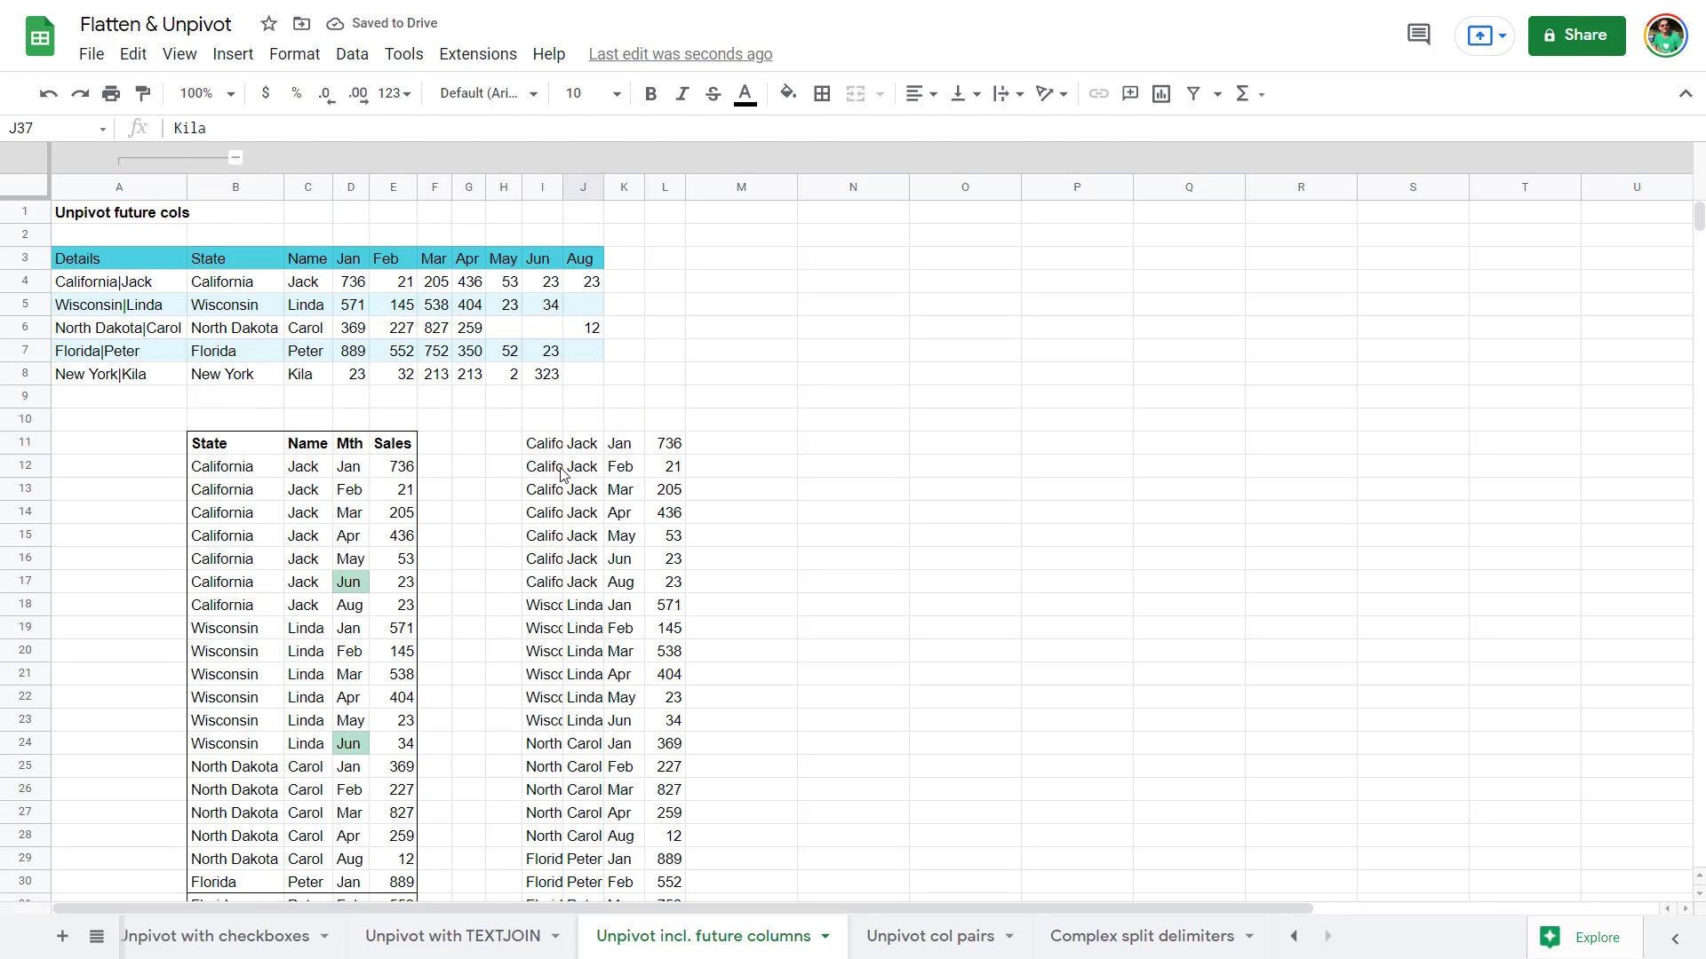
key(ctrl+Up)
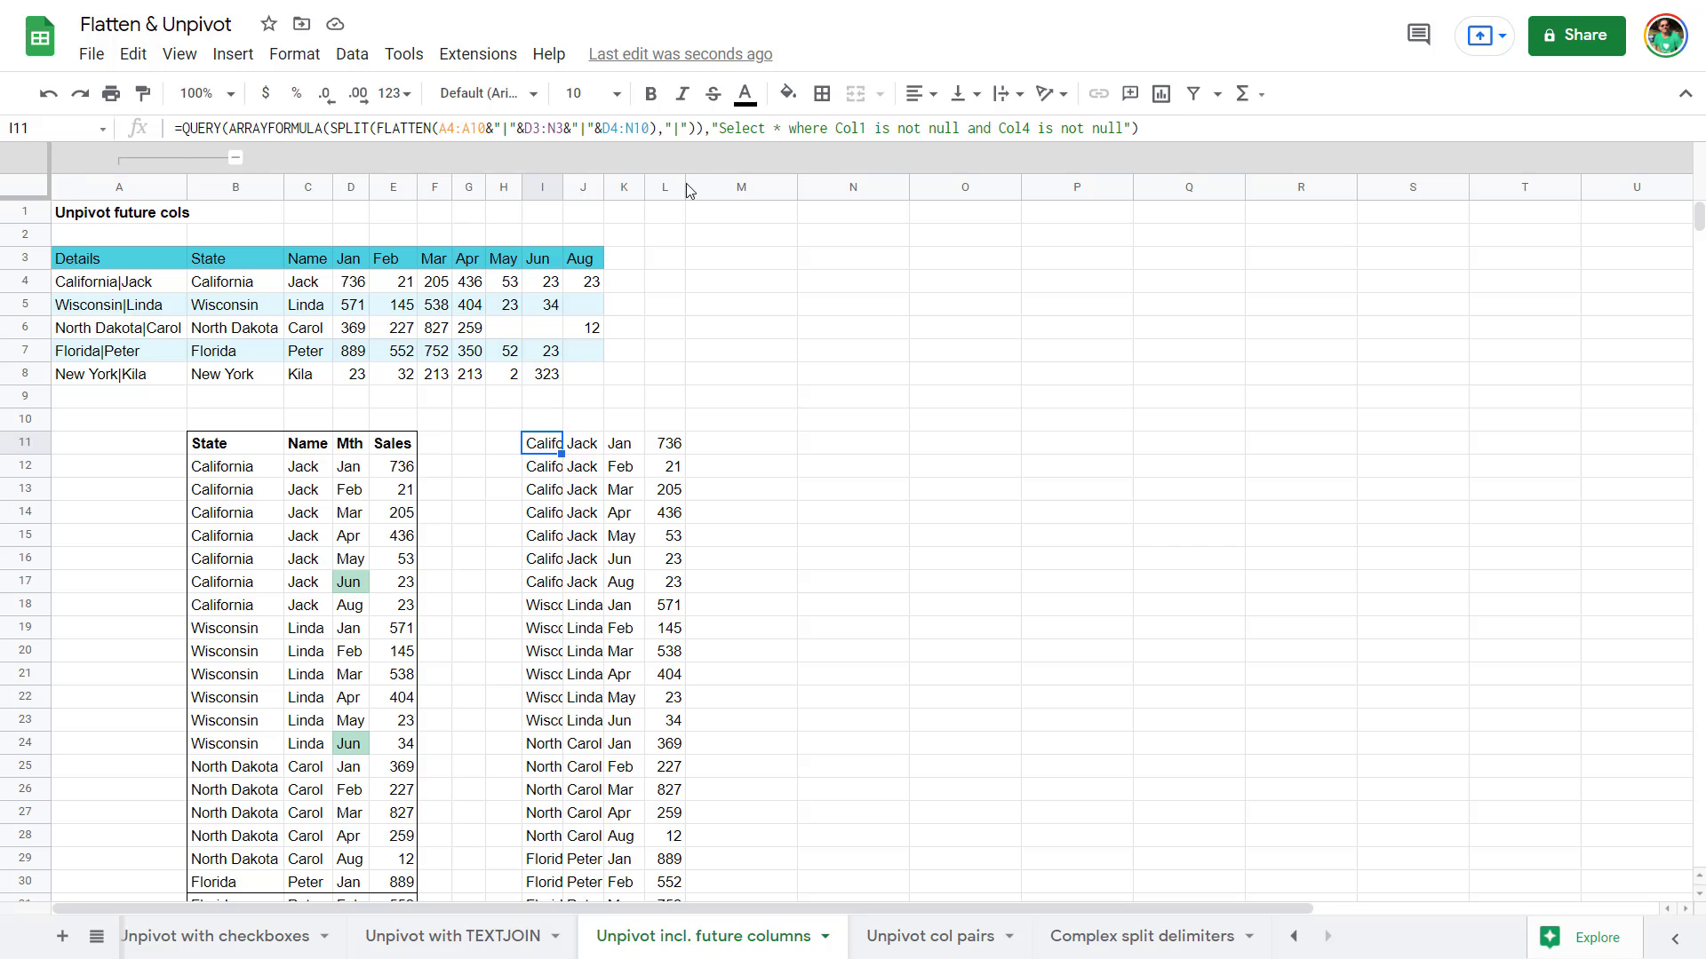
click(636, 472)
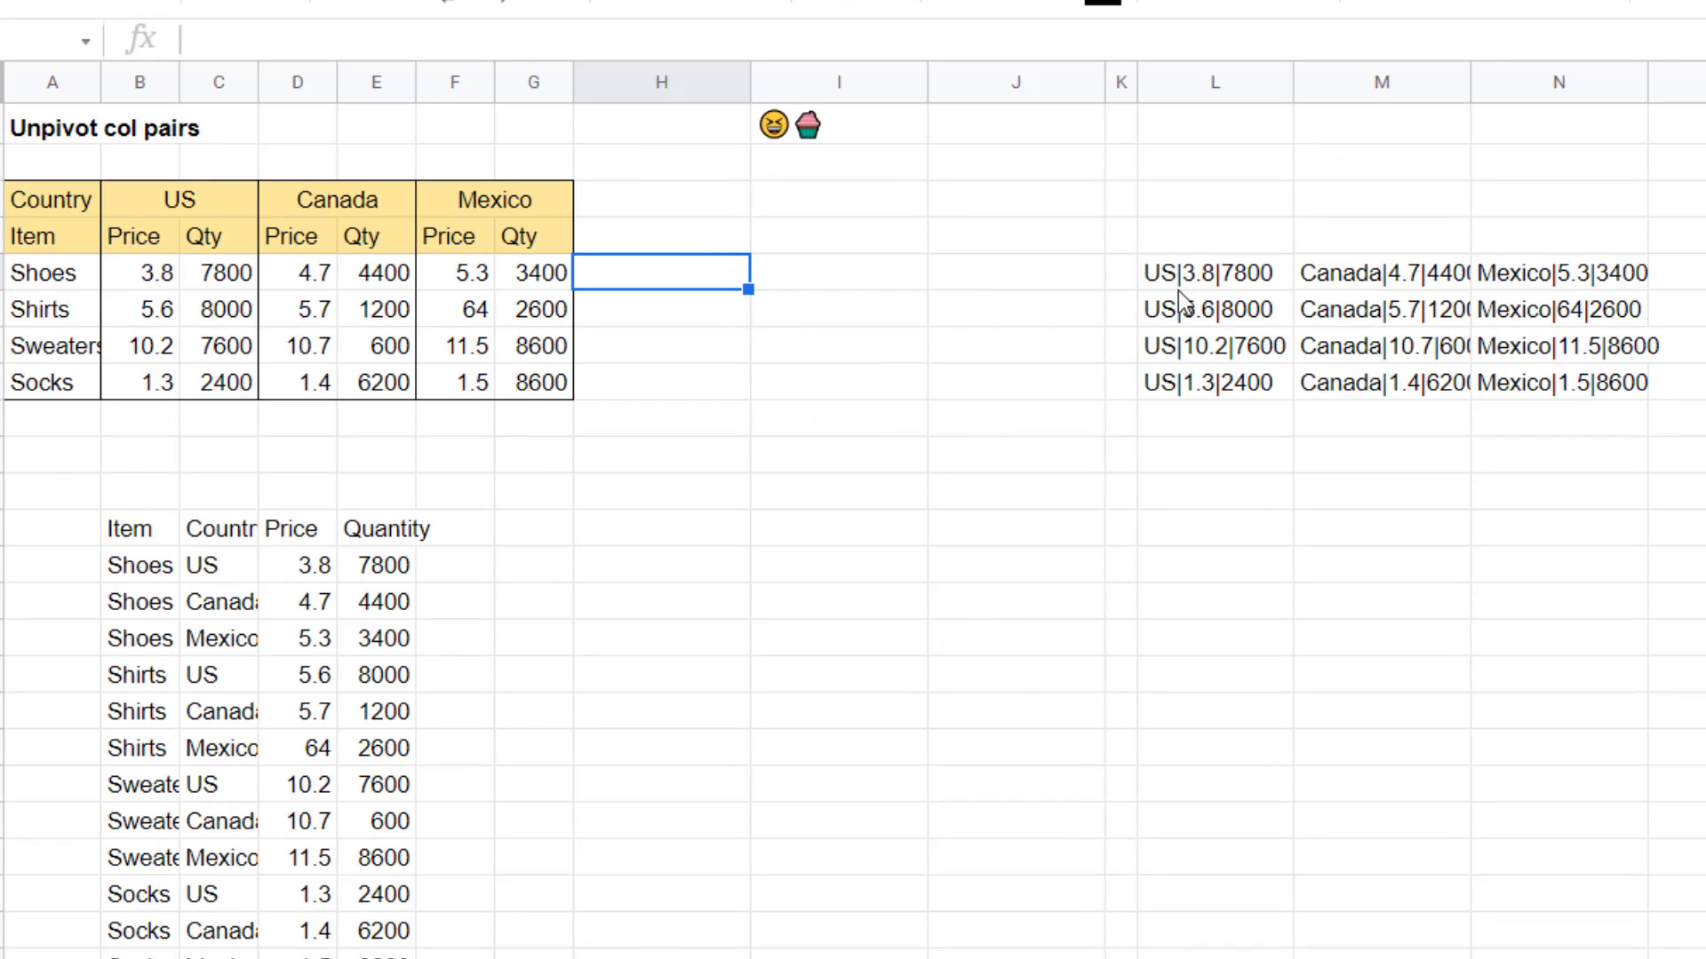
drag(169, 196, 192, 376)
drag(369, 376, 497, 391)
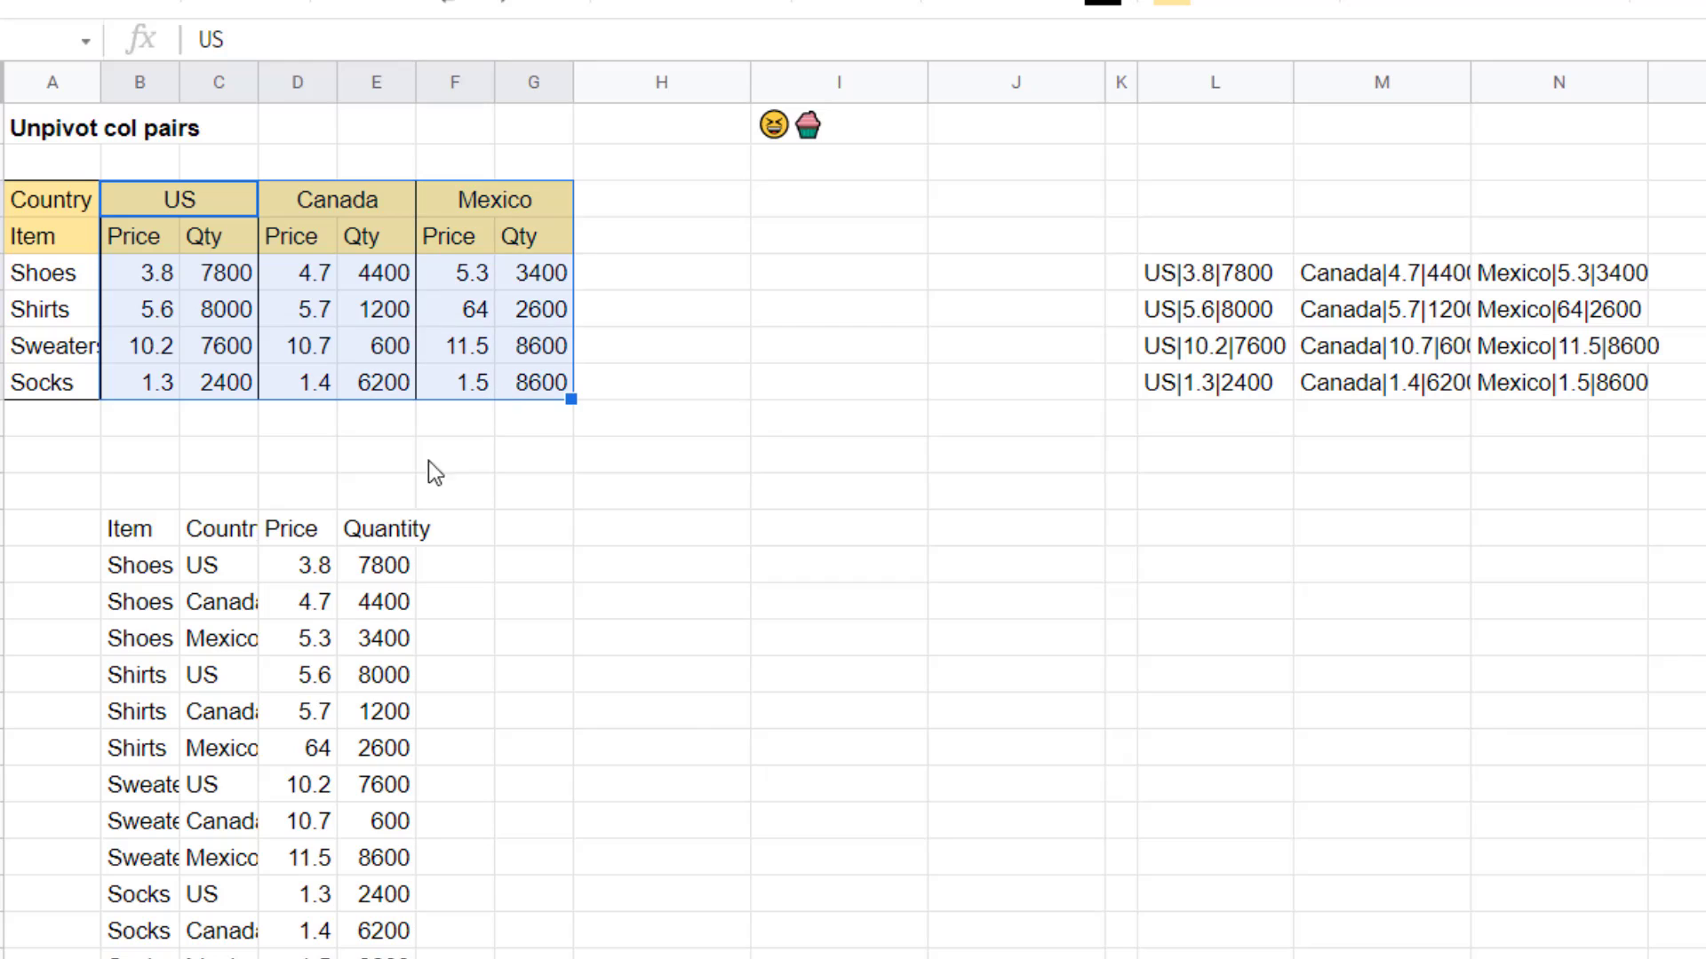
click(134, 533)
drag(278, 610, 382, 958)
click(1223, 279)
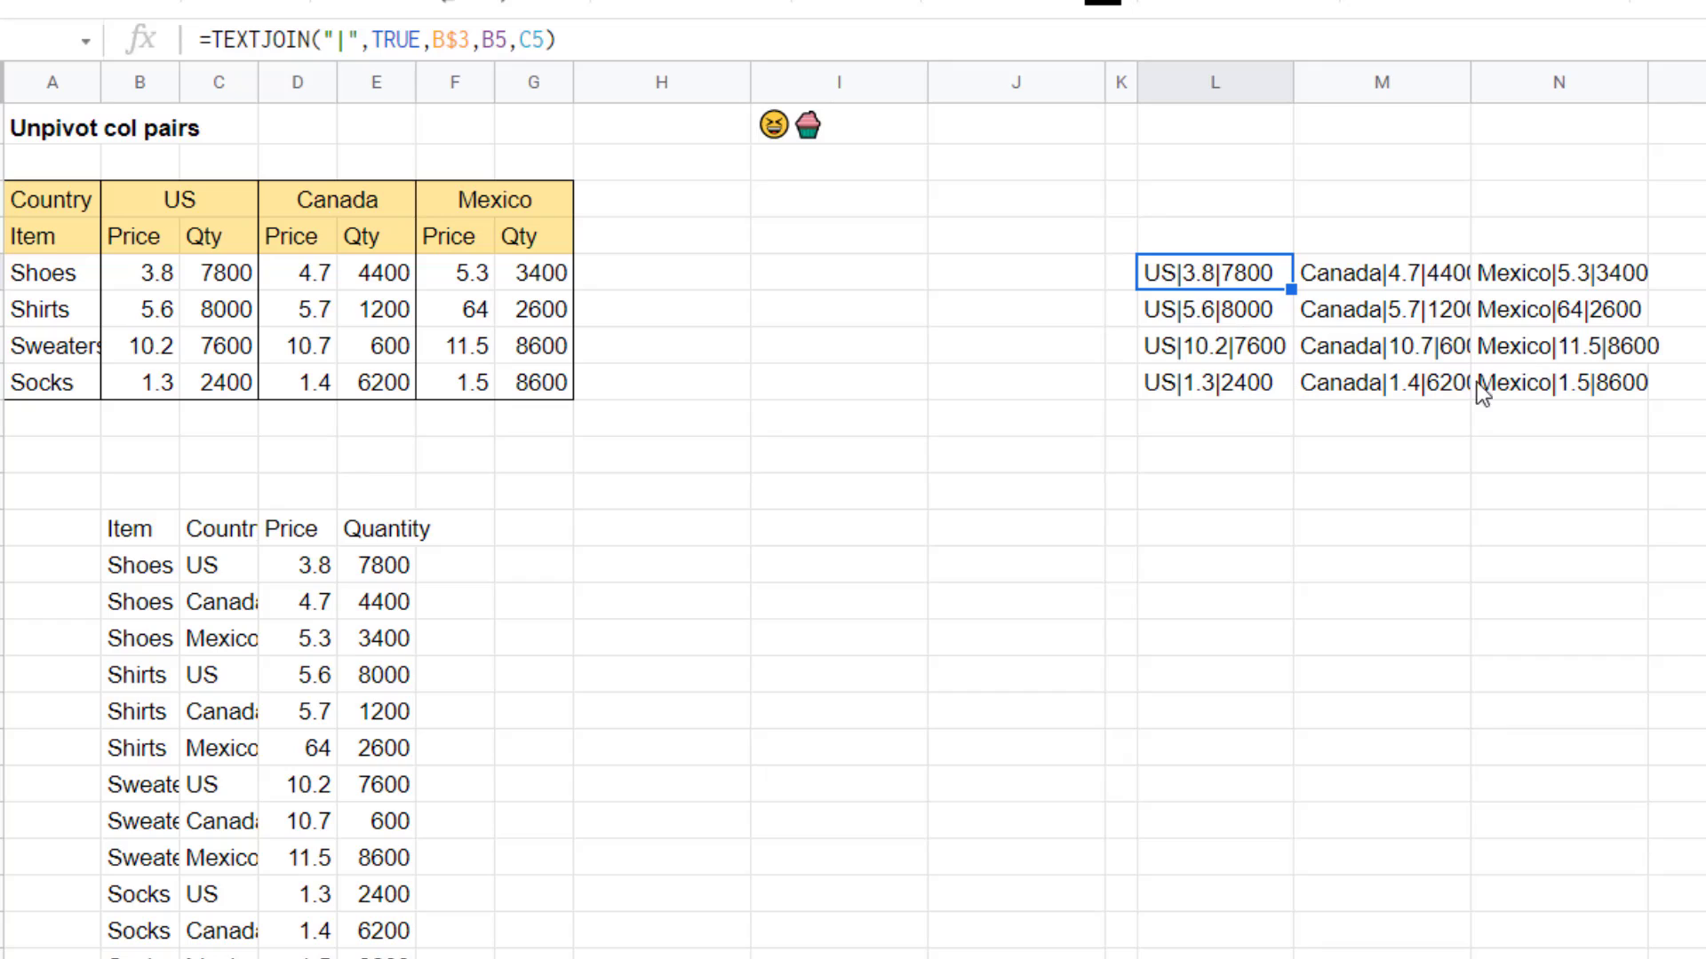
key(Left)
key(Left)
key(Left)
key(Left)
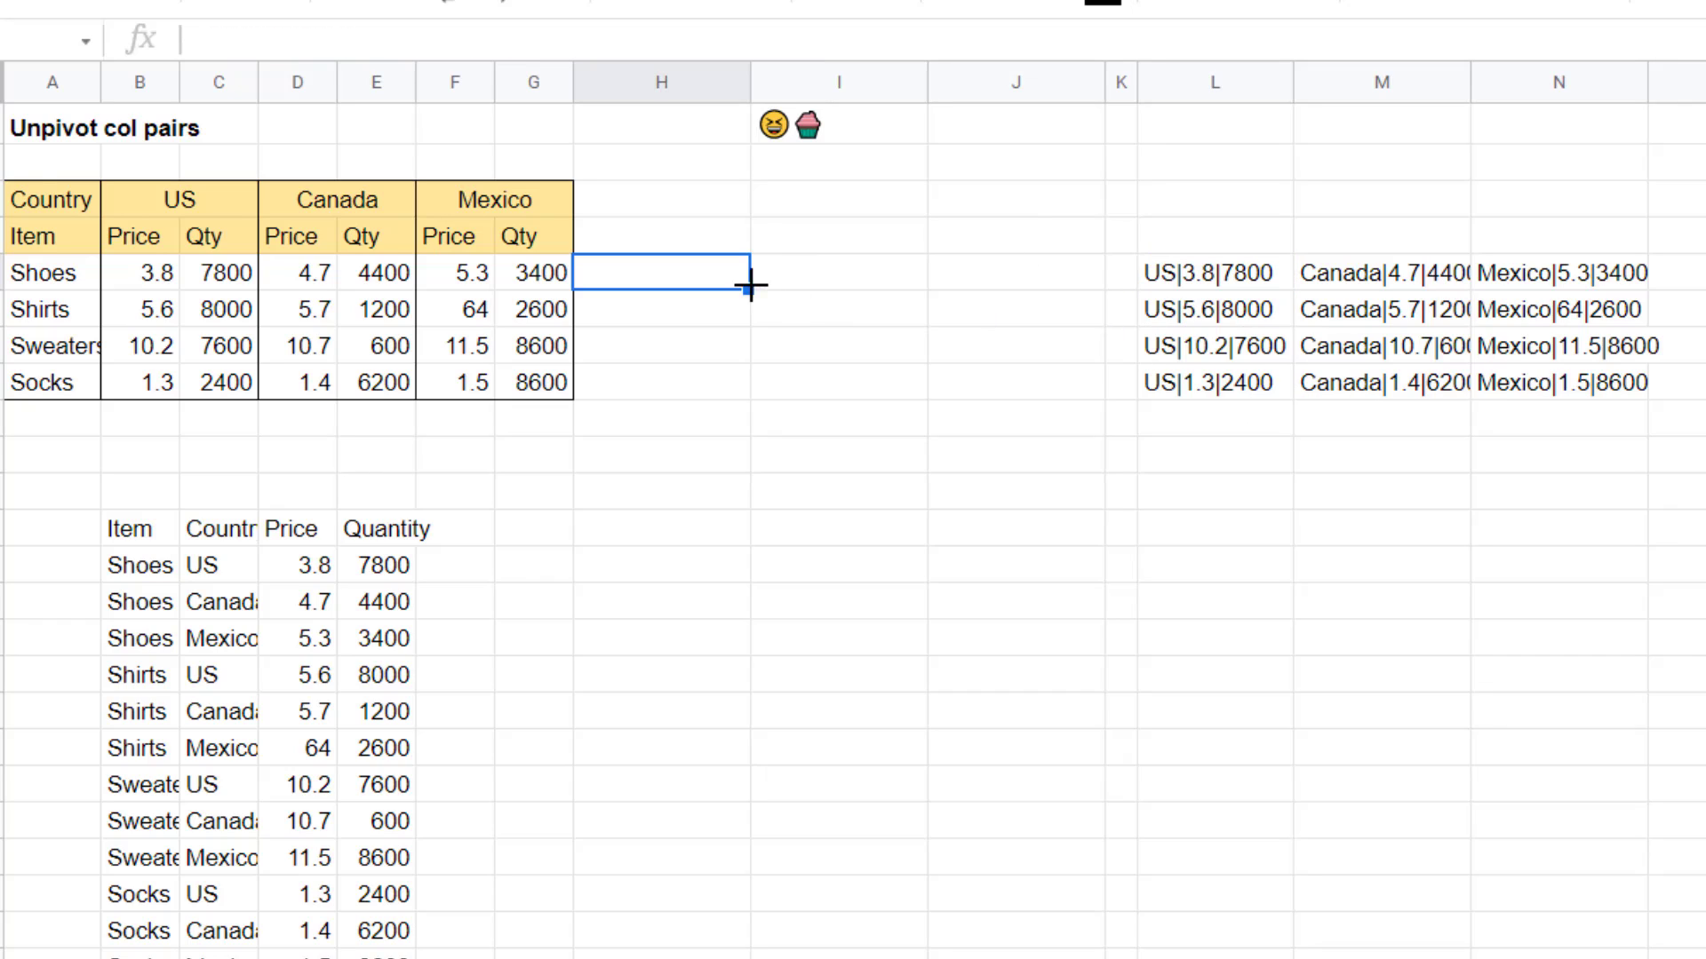
Start a TEXTJOIN formula in H5 with the 😆 emoji delimiter and FALSE for empties.
text(=textj)
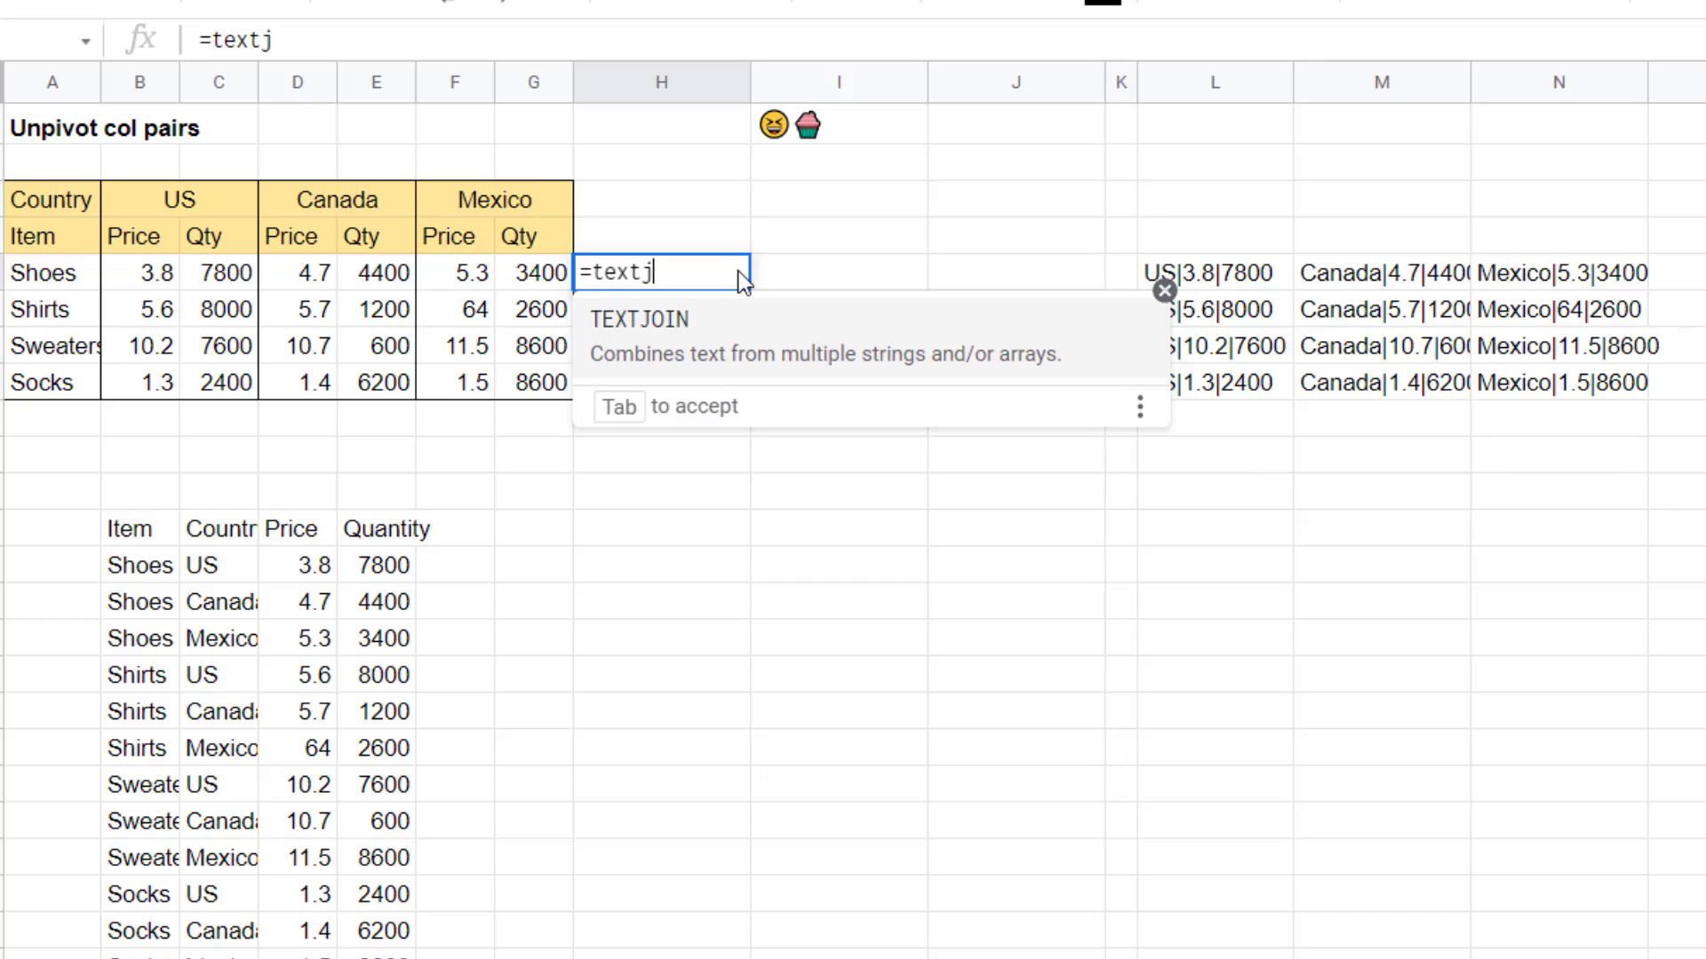
key(Tab)
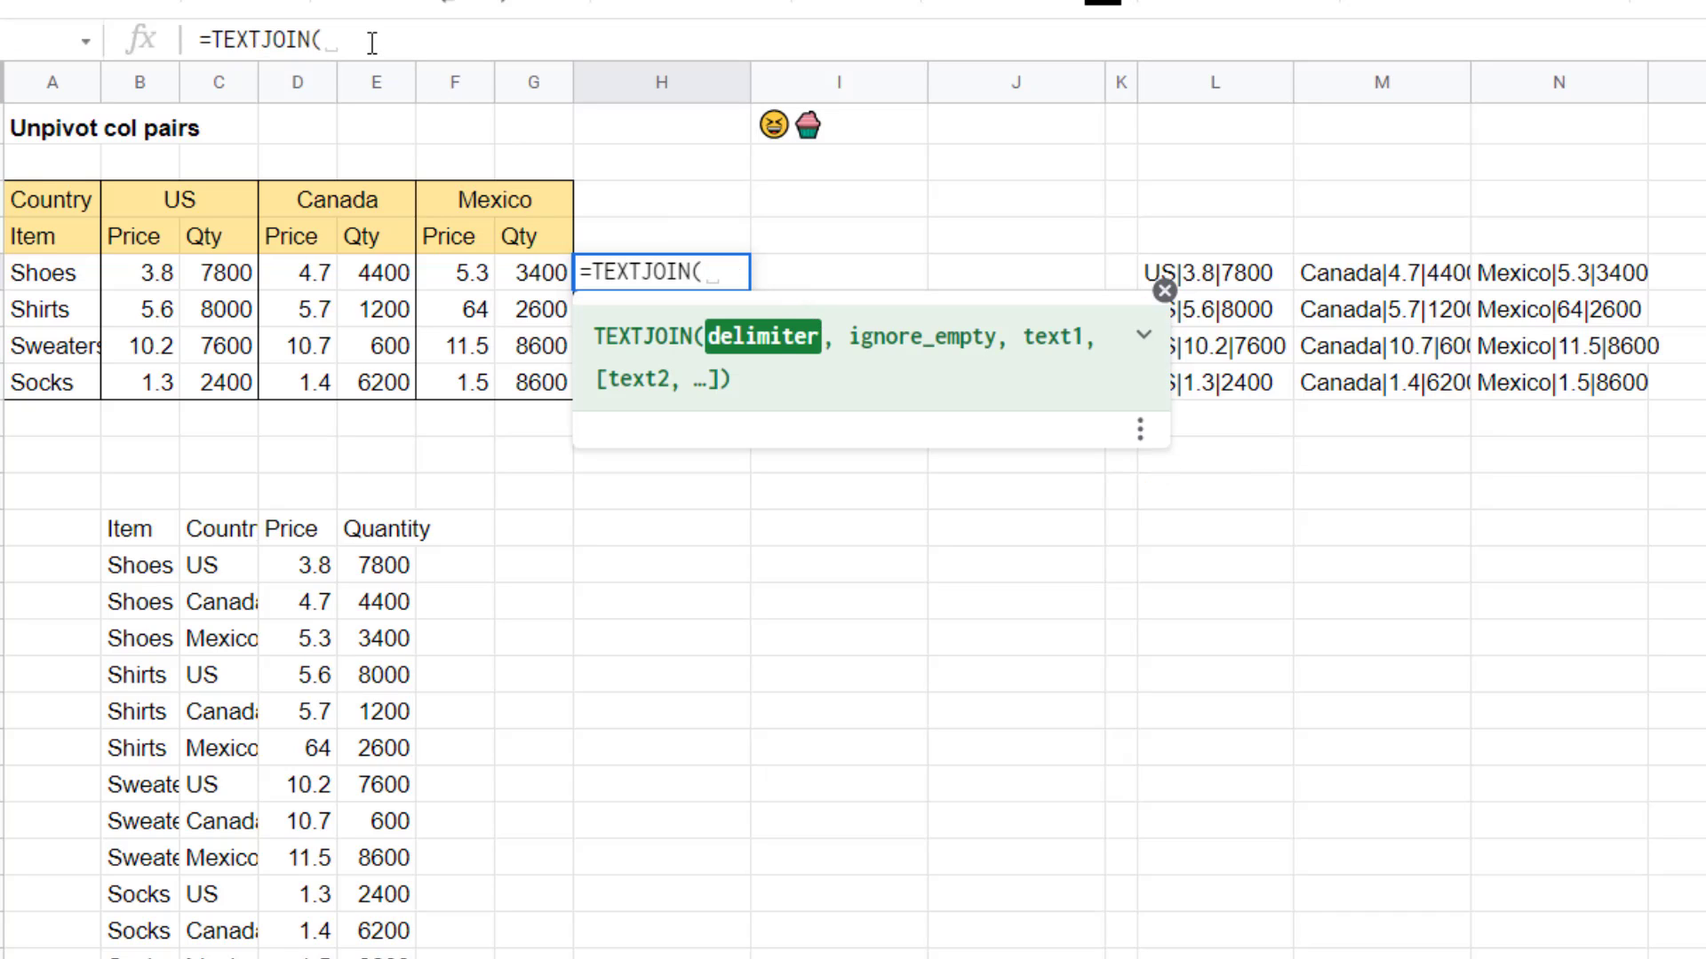
text(")
text(😆)
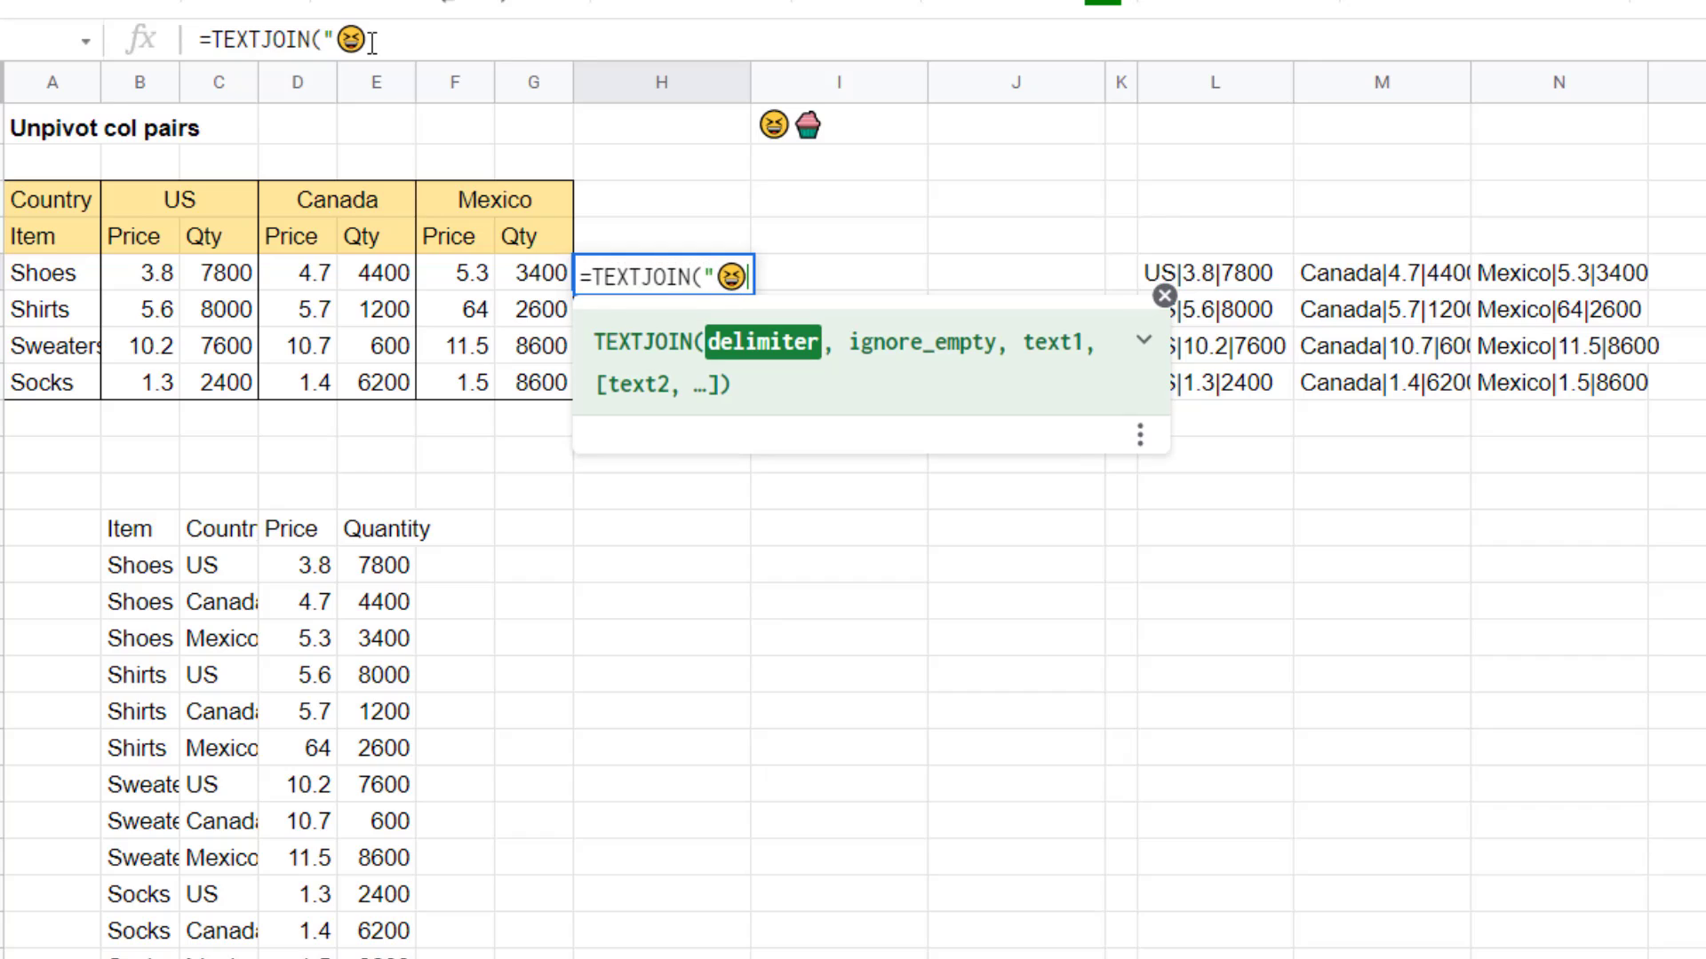
text(")
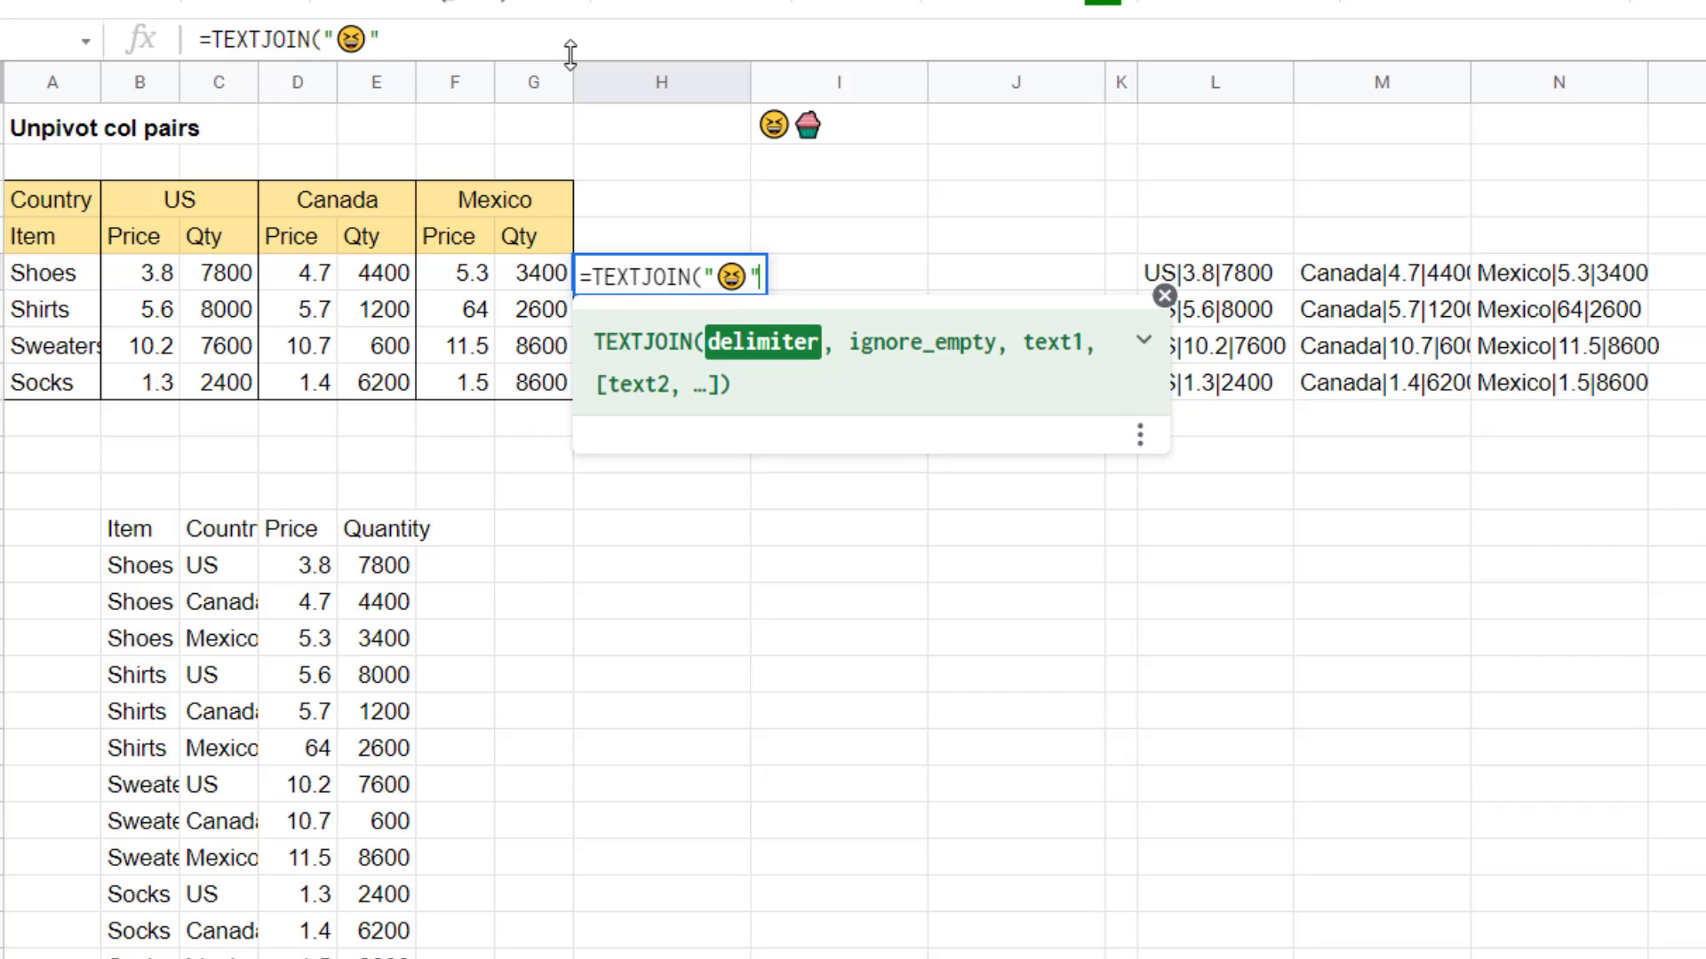
text(,FALSE,)
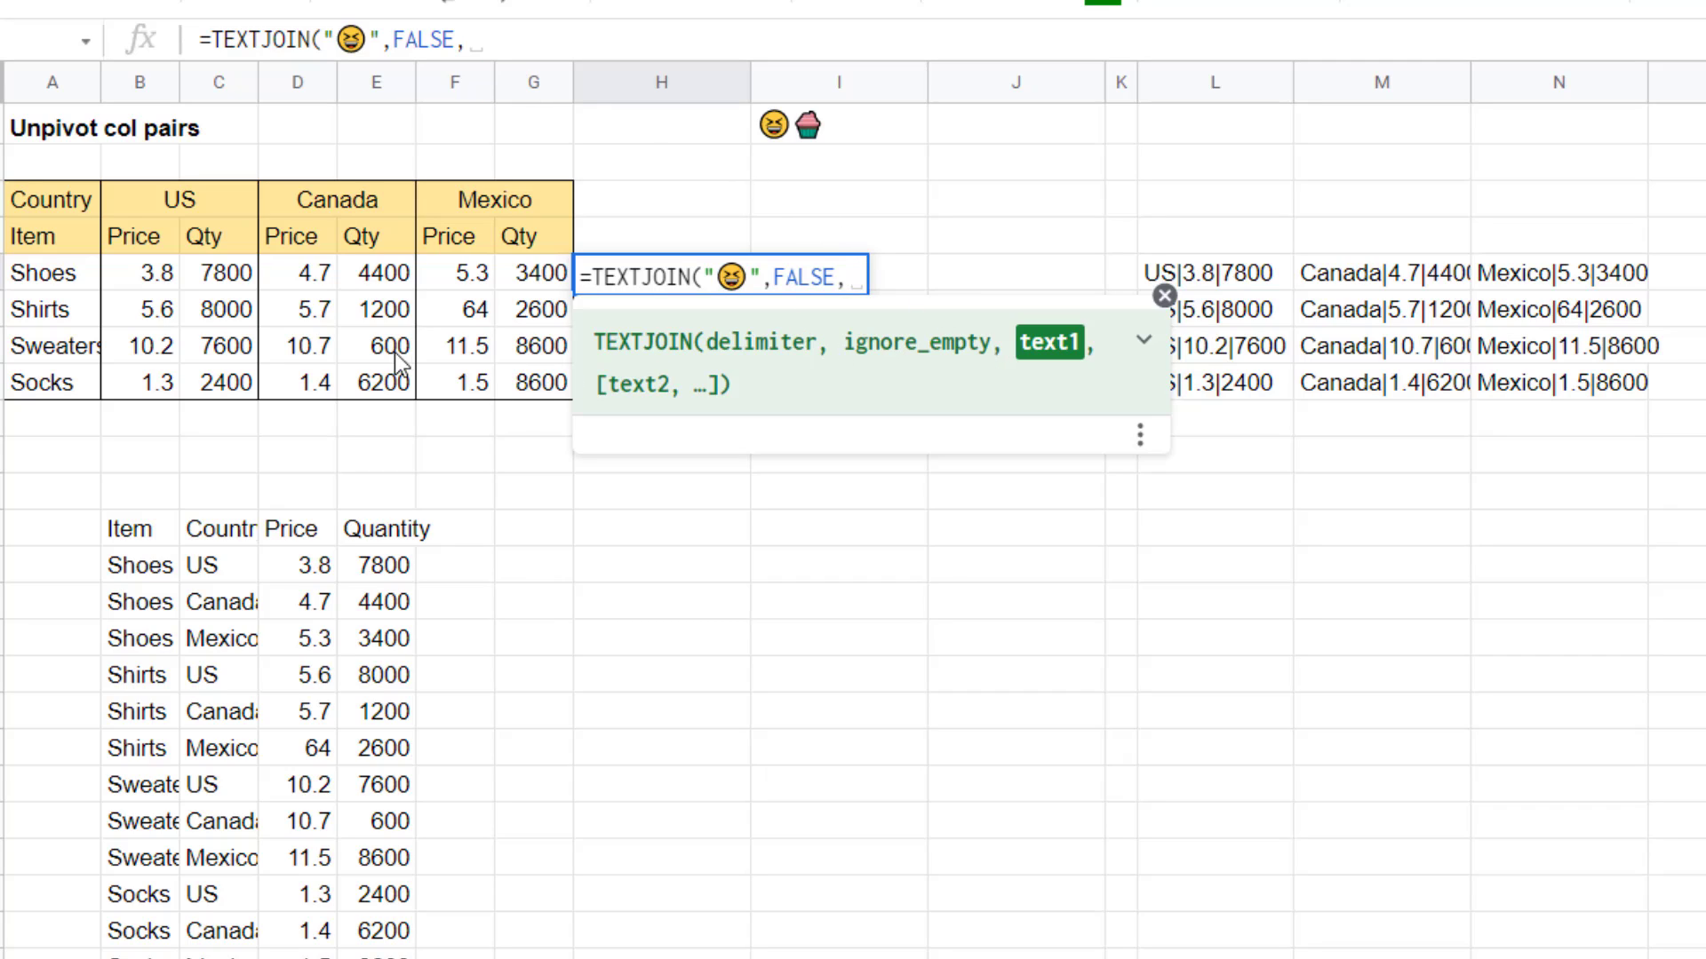
Join B$3 and B5:C5 so H5 shows US😆3.8😆7800.
click(144, 196)
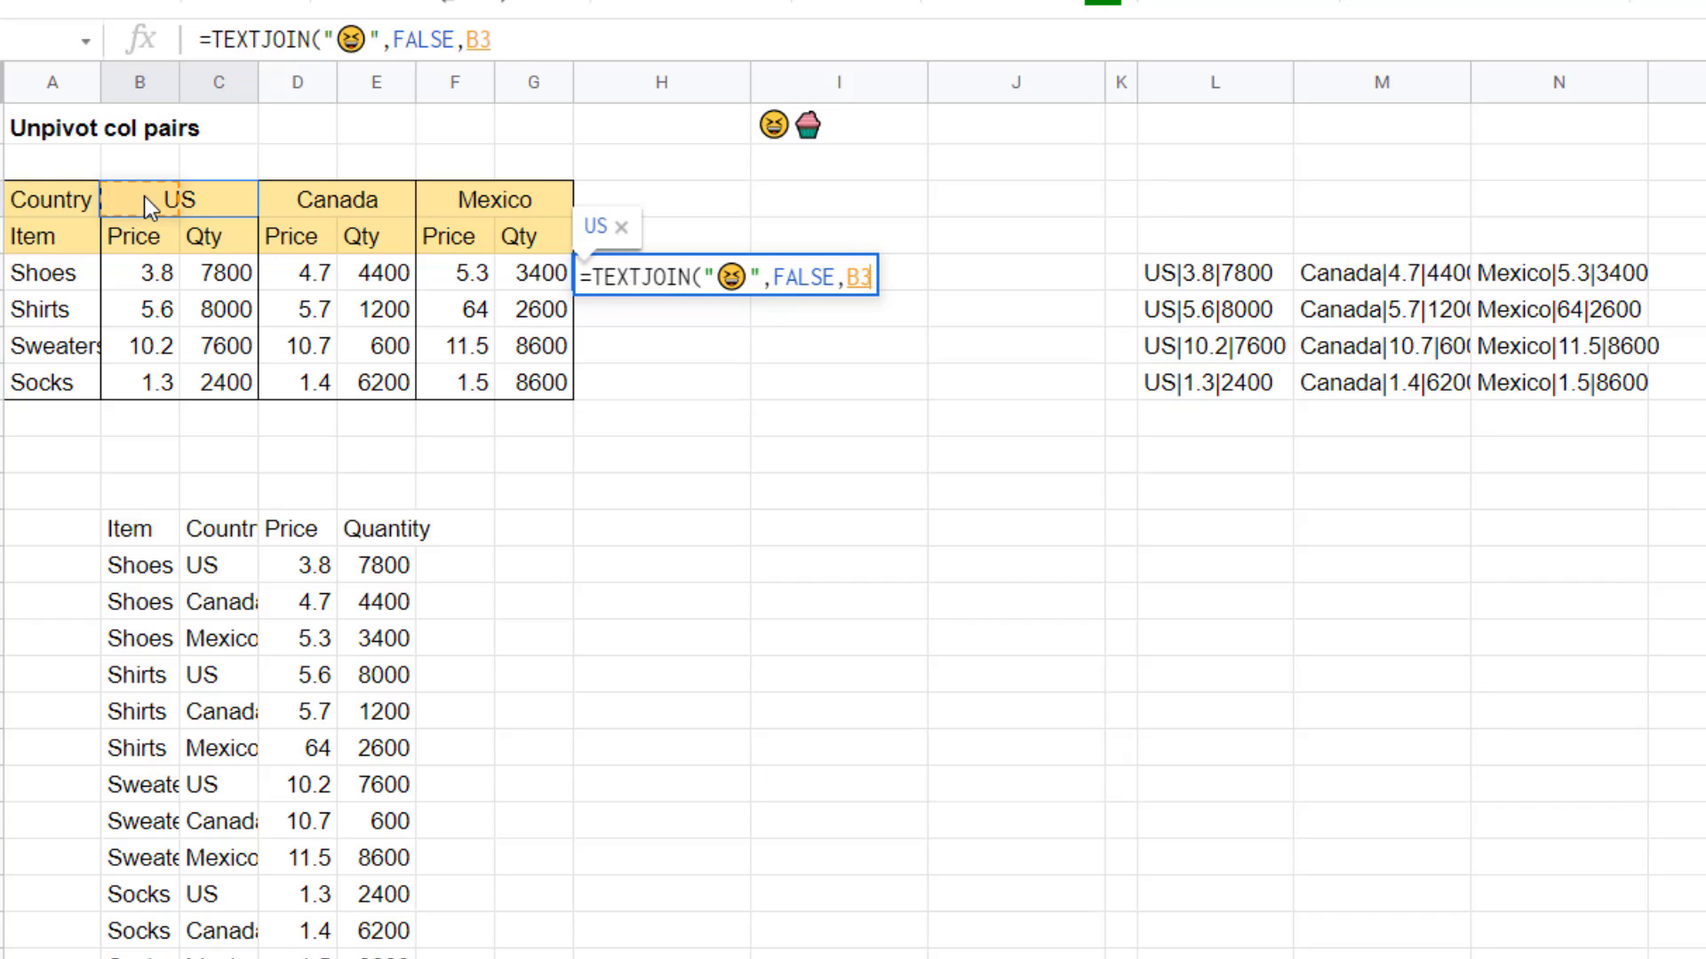
text(,)
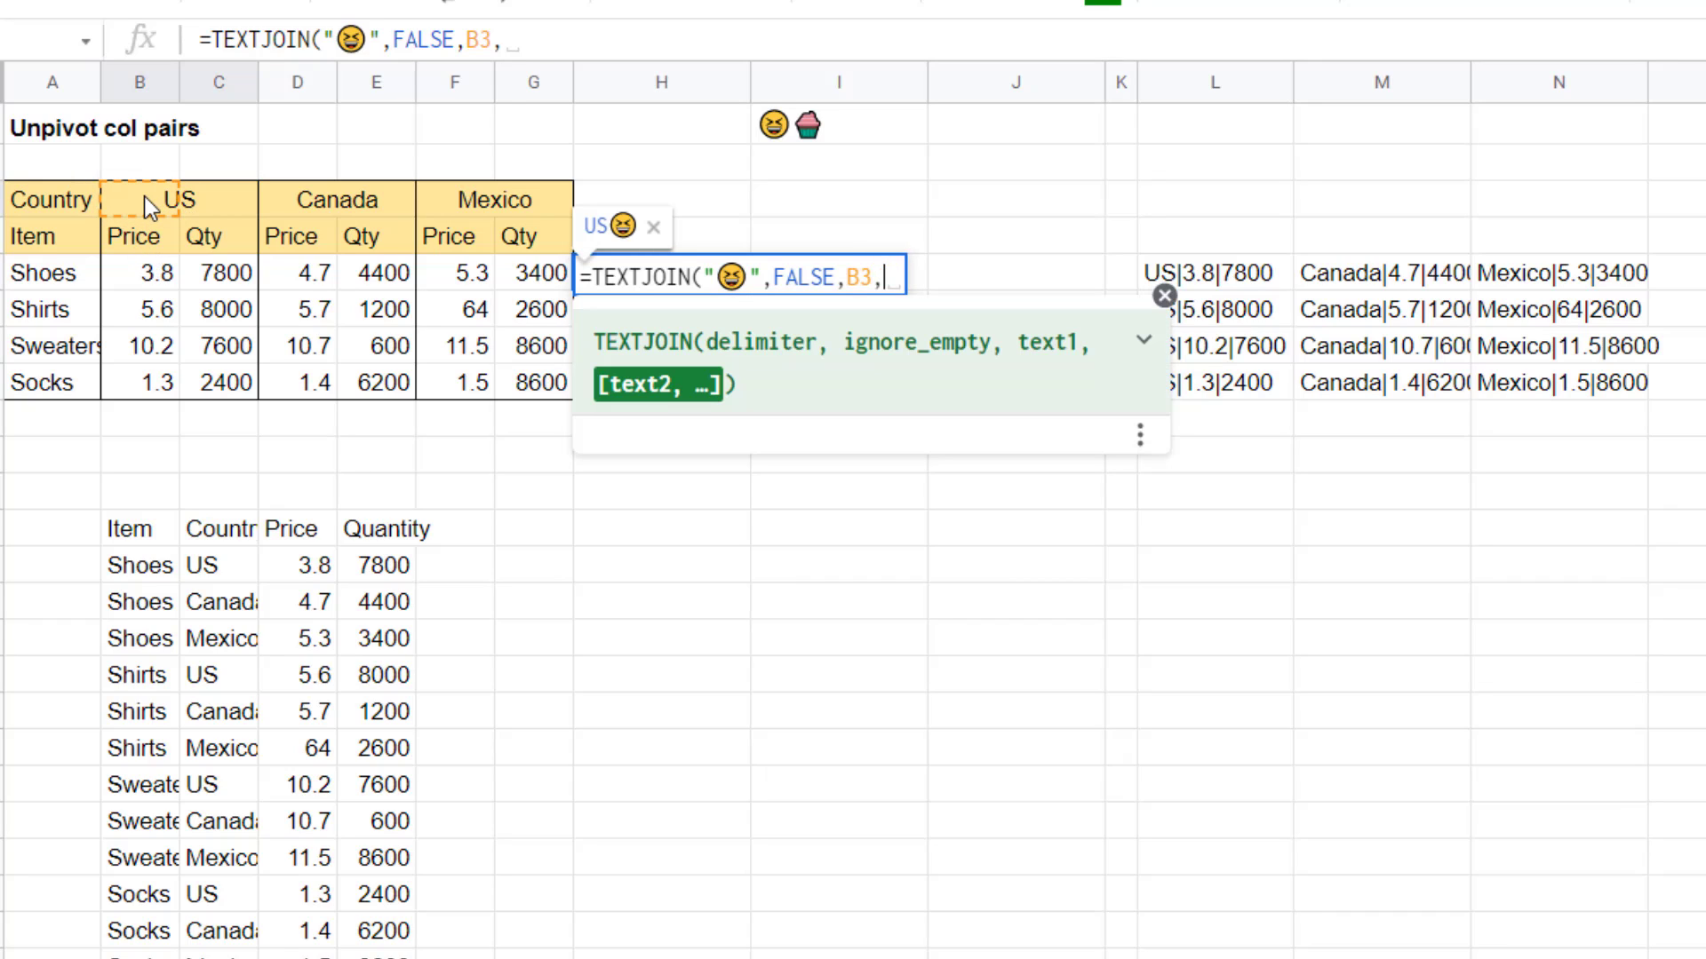
click(163, 271)
drag(165, 283, 229, 270)
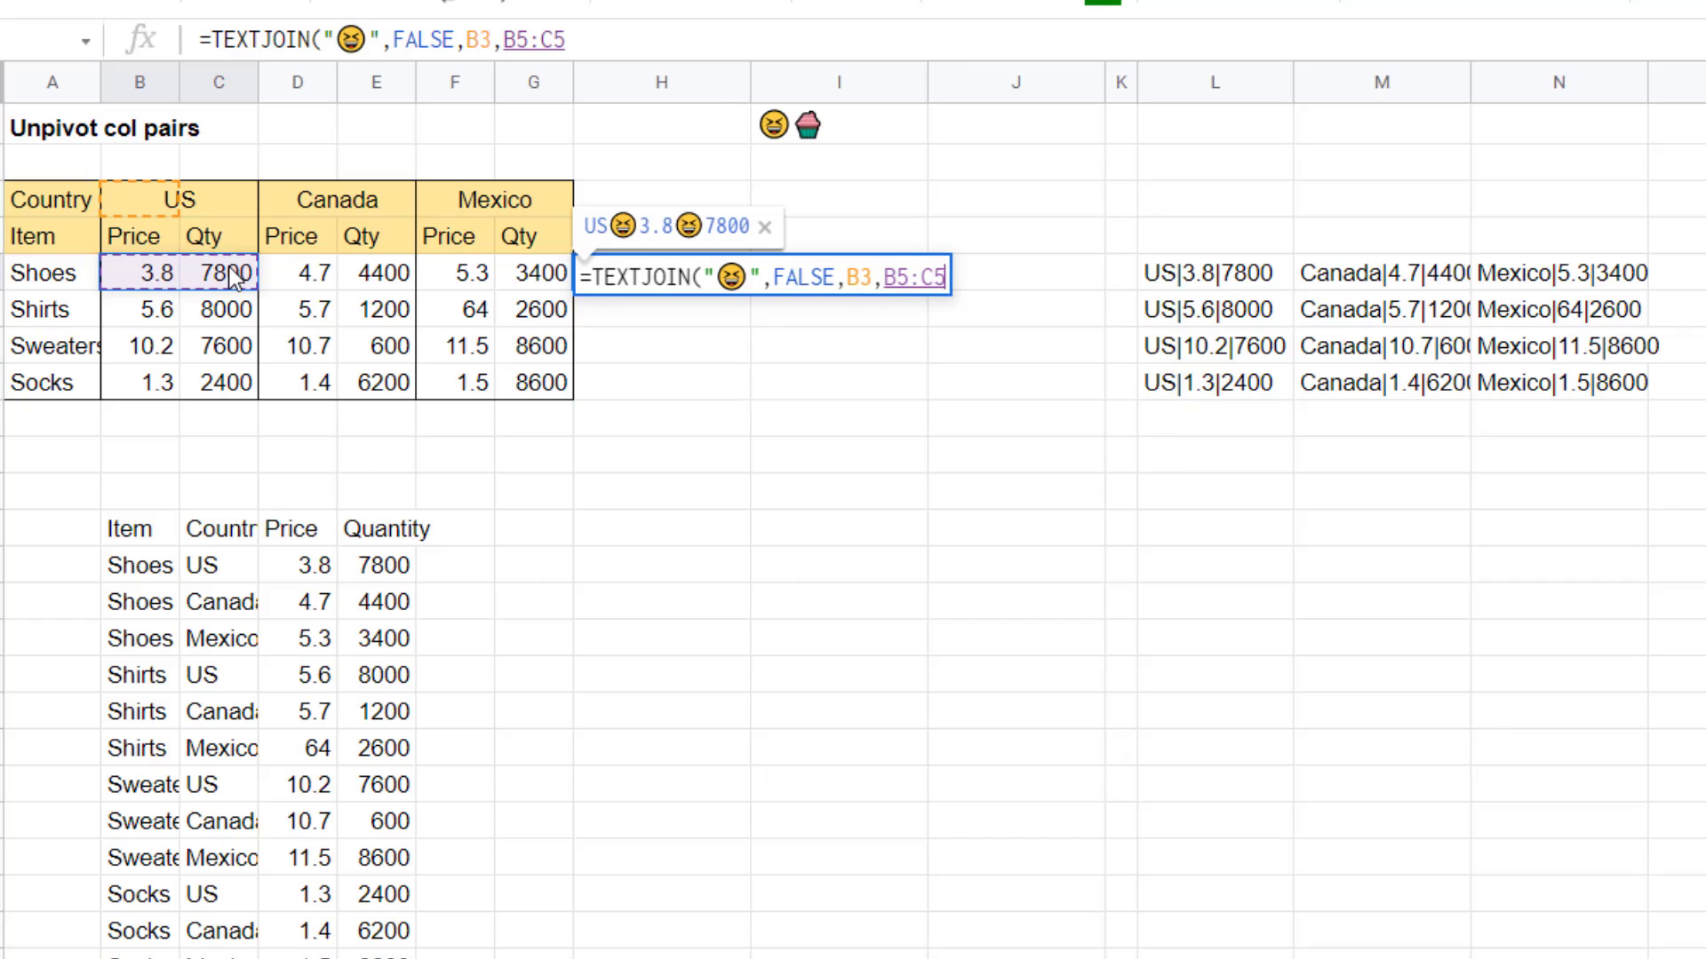
click(858, 274)
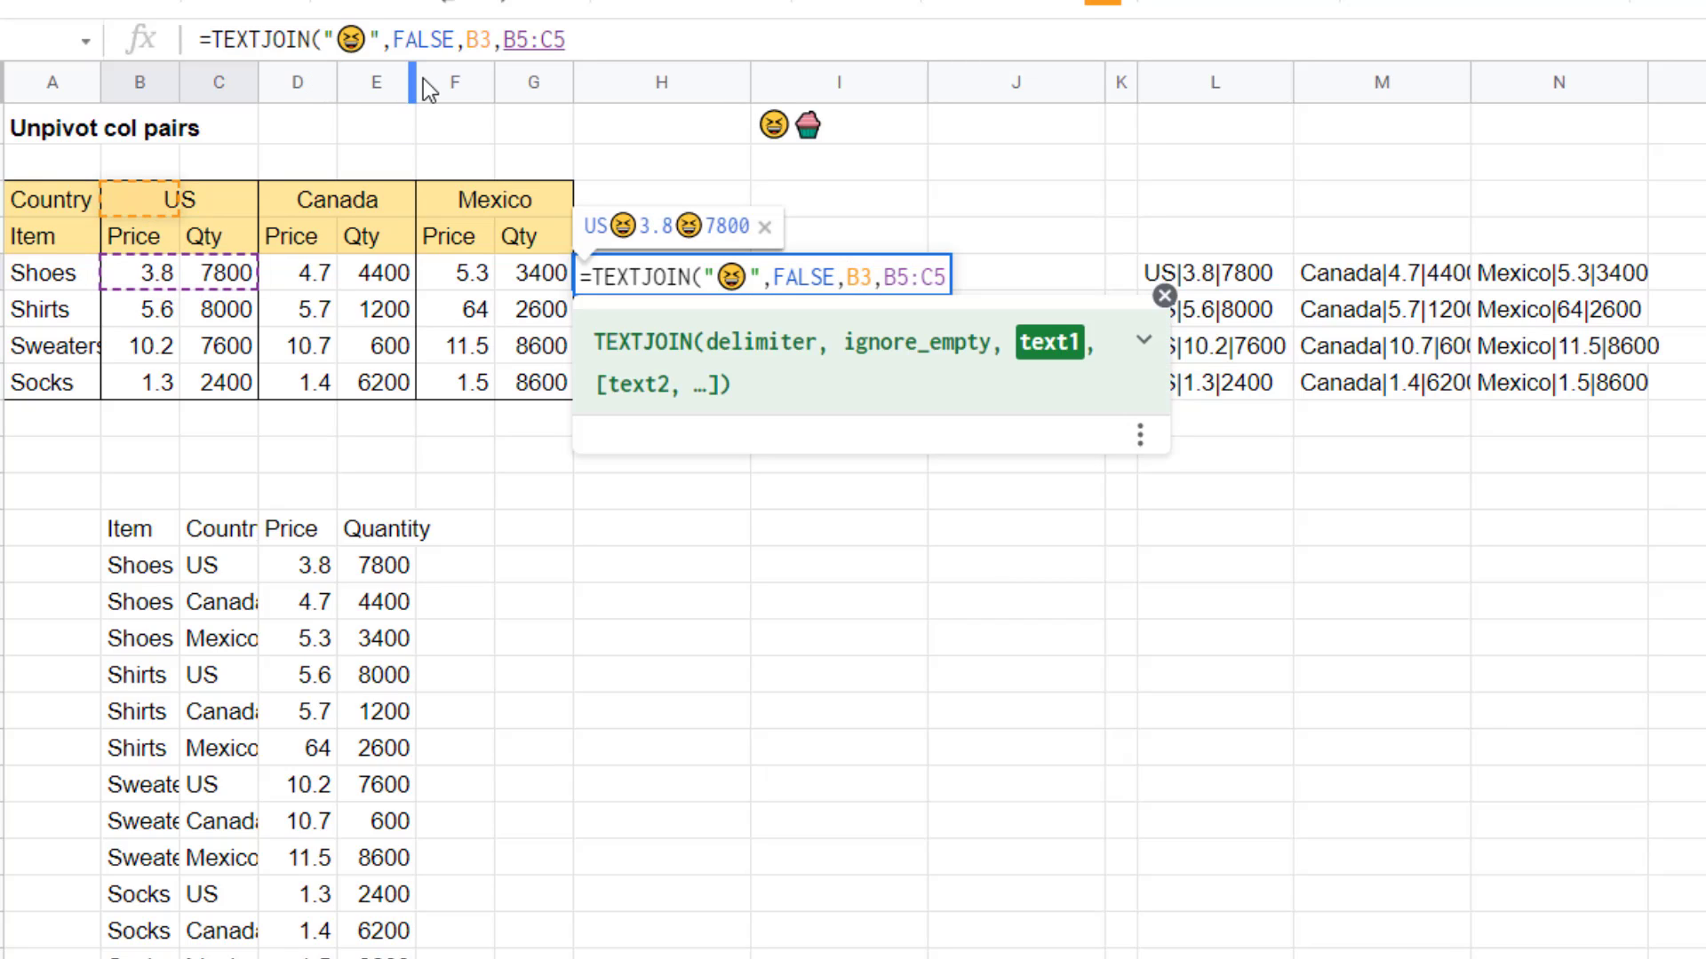
text($)
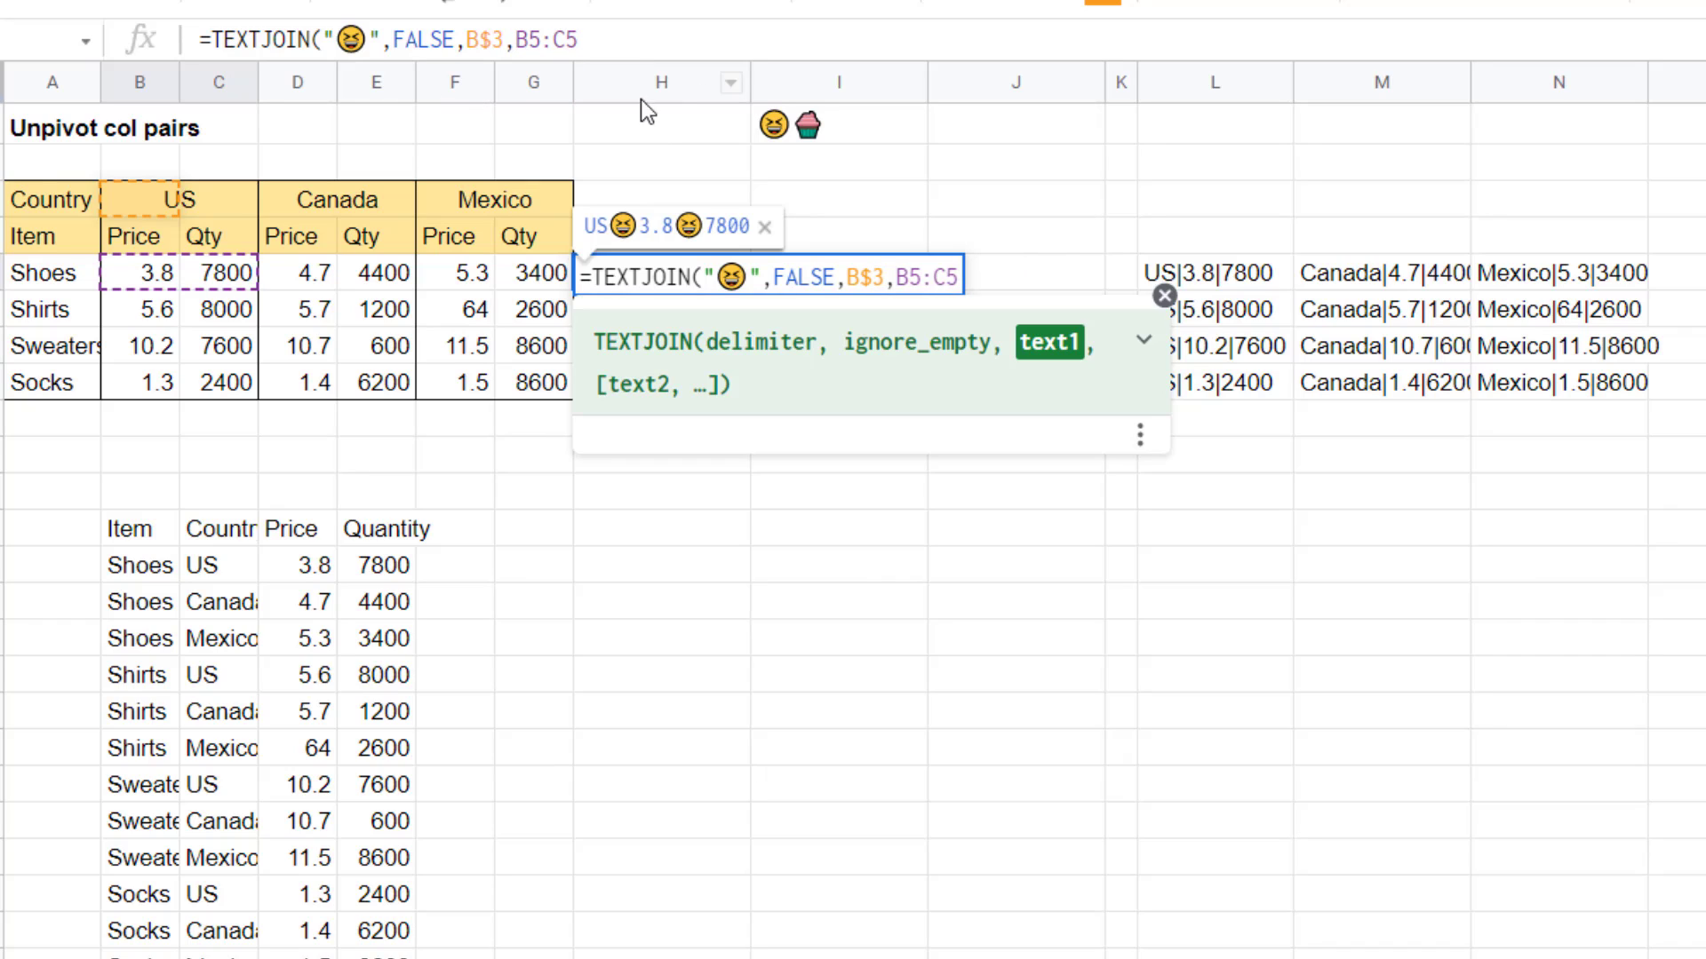
click(637, 43)
text())
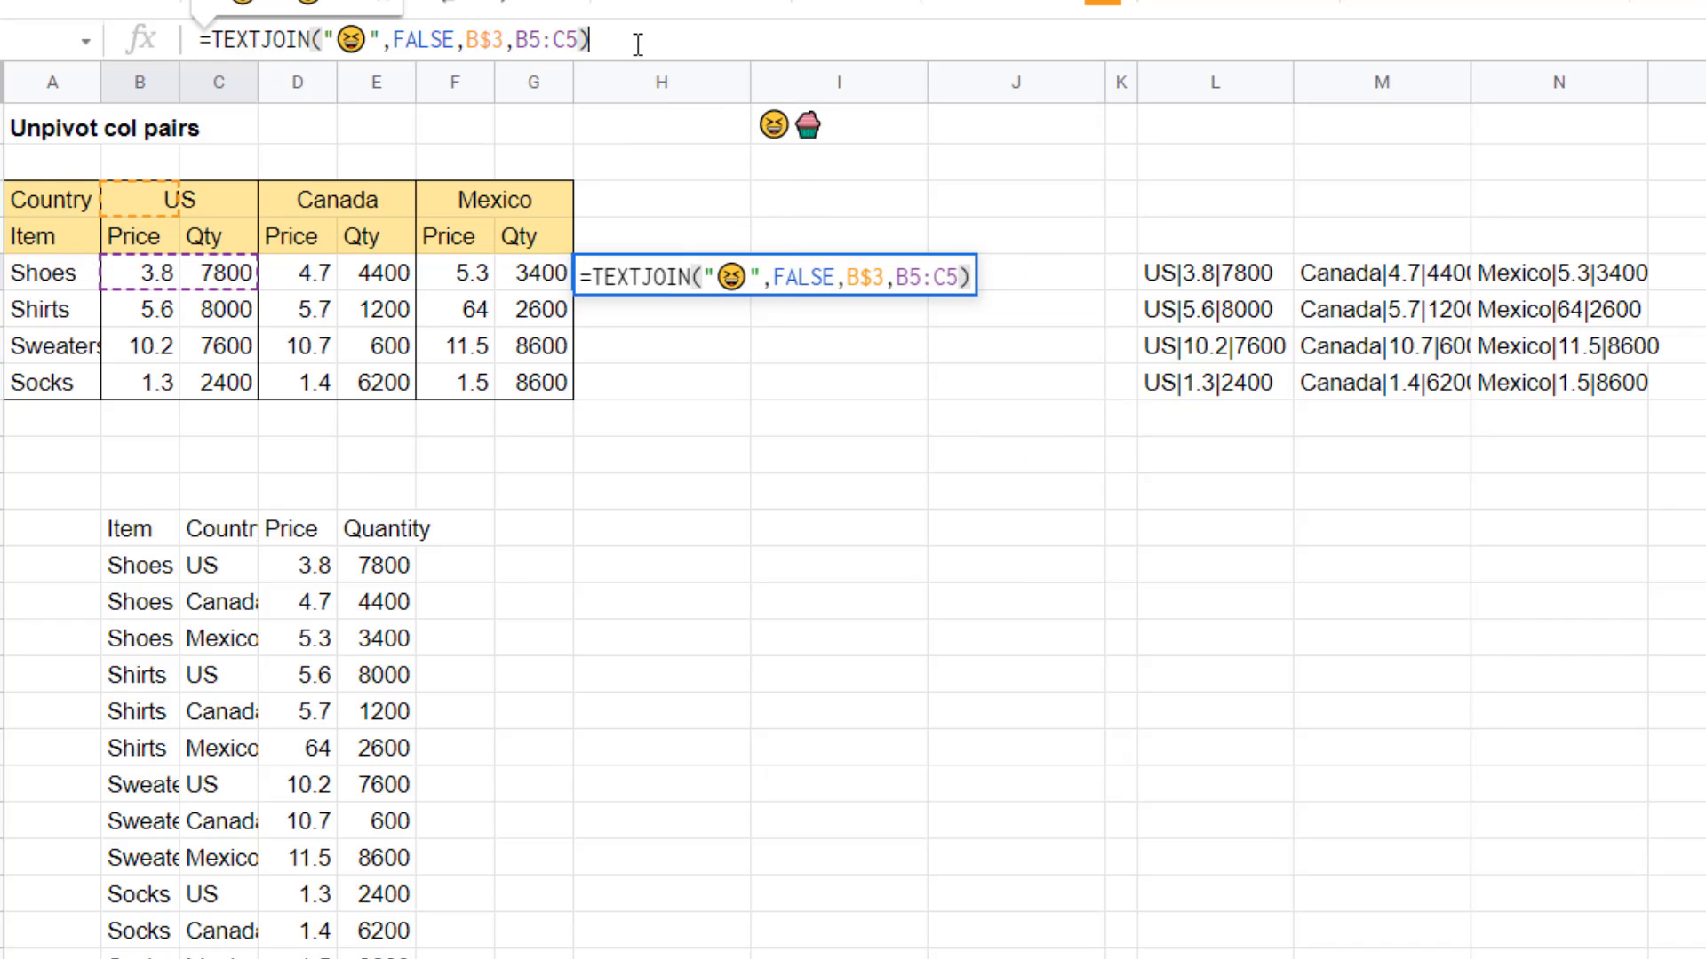
key(Return)
key(Up)
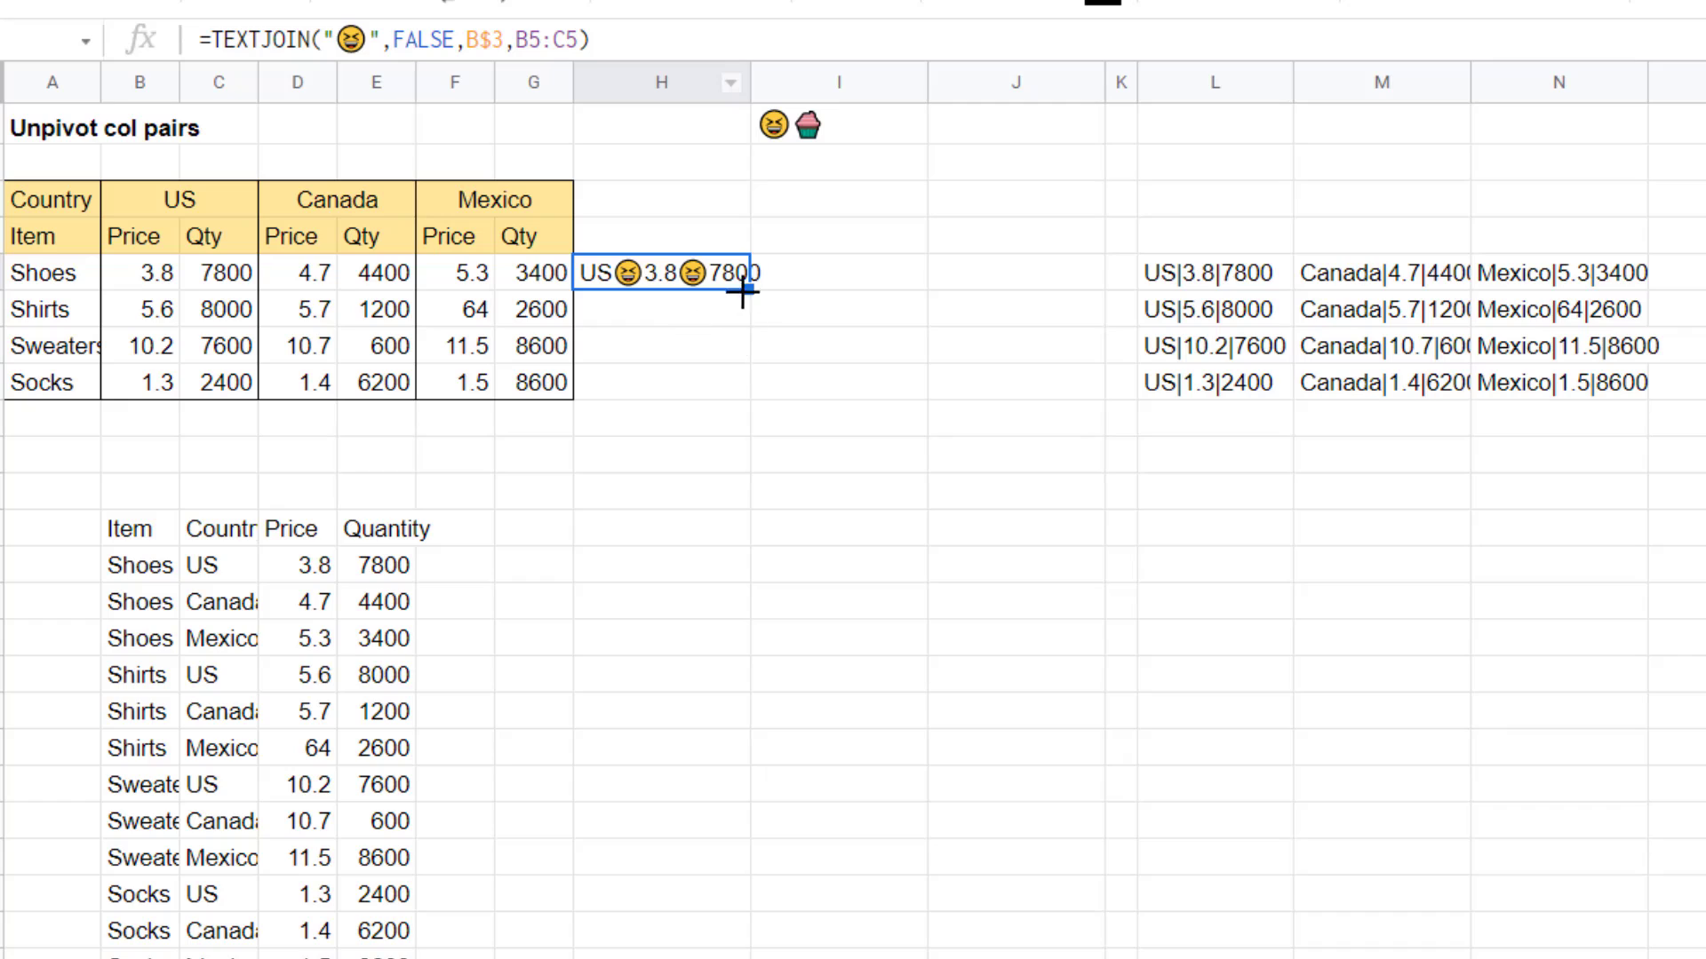
Fill the join formula across H5:J8, then move the Canada results into I5:I8.
drag(744, 288, 746, 398)
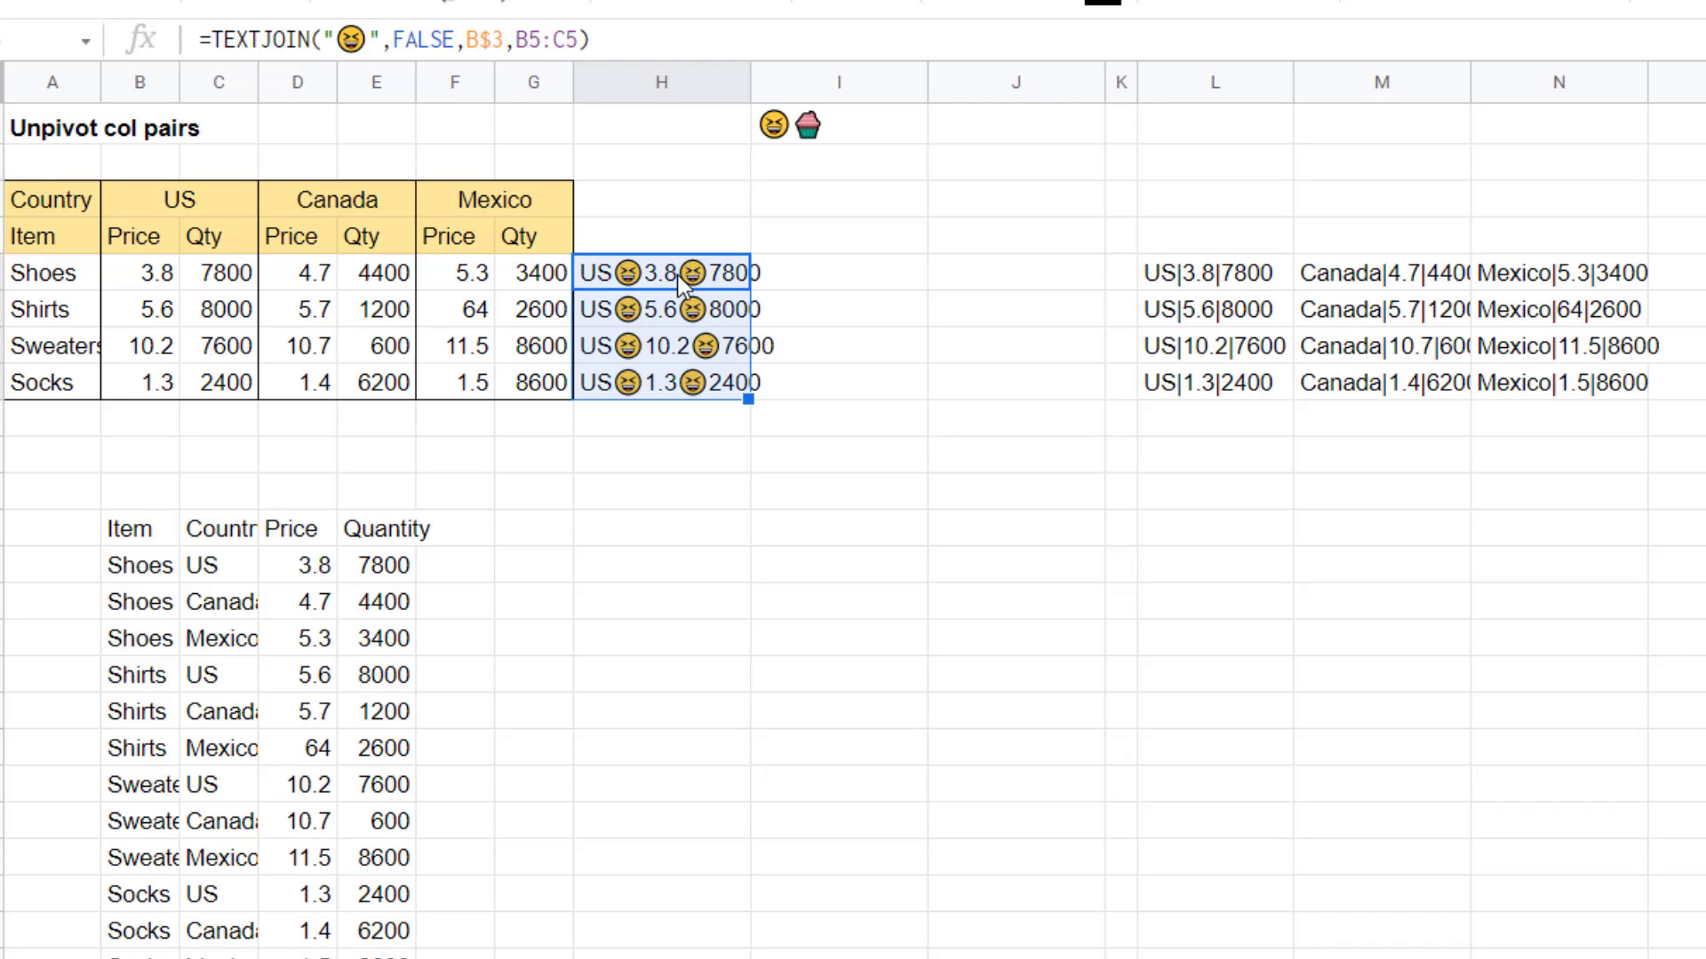
drag(749, 400, 1013, 391)
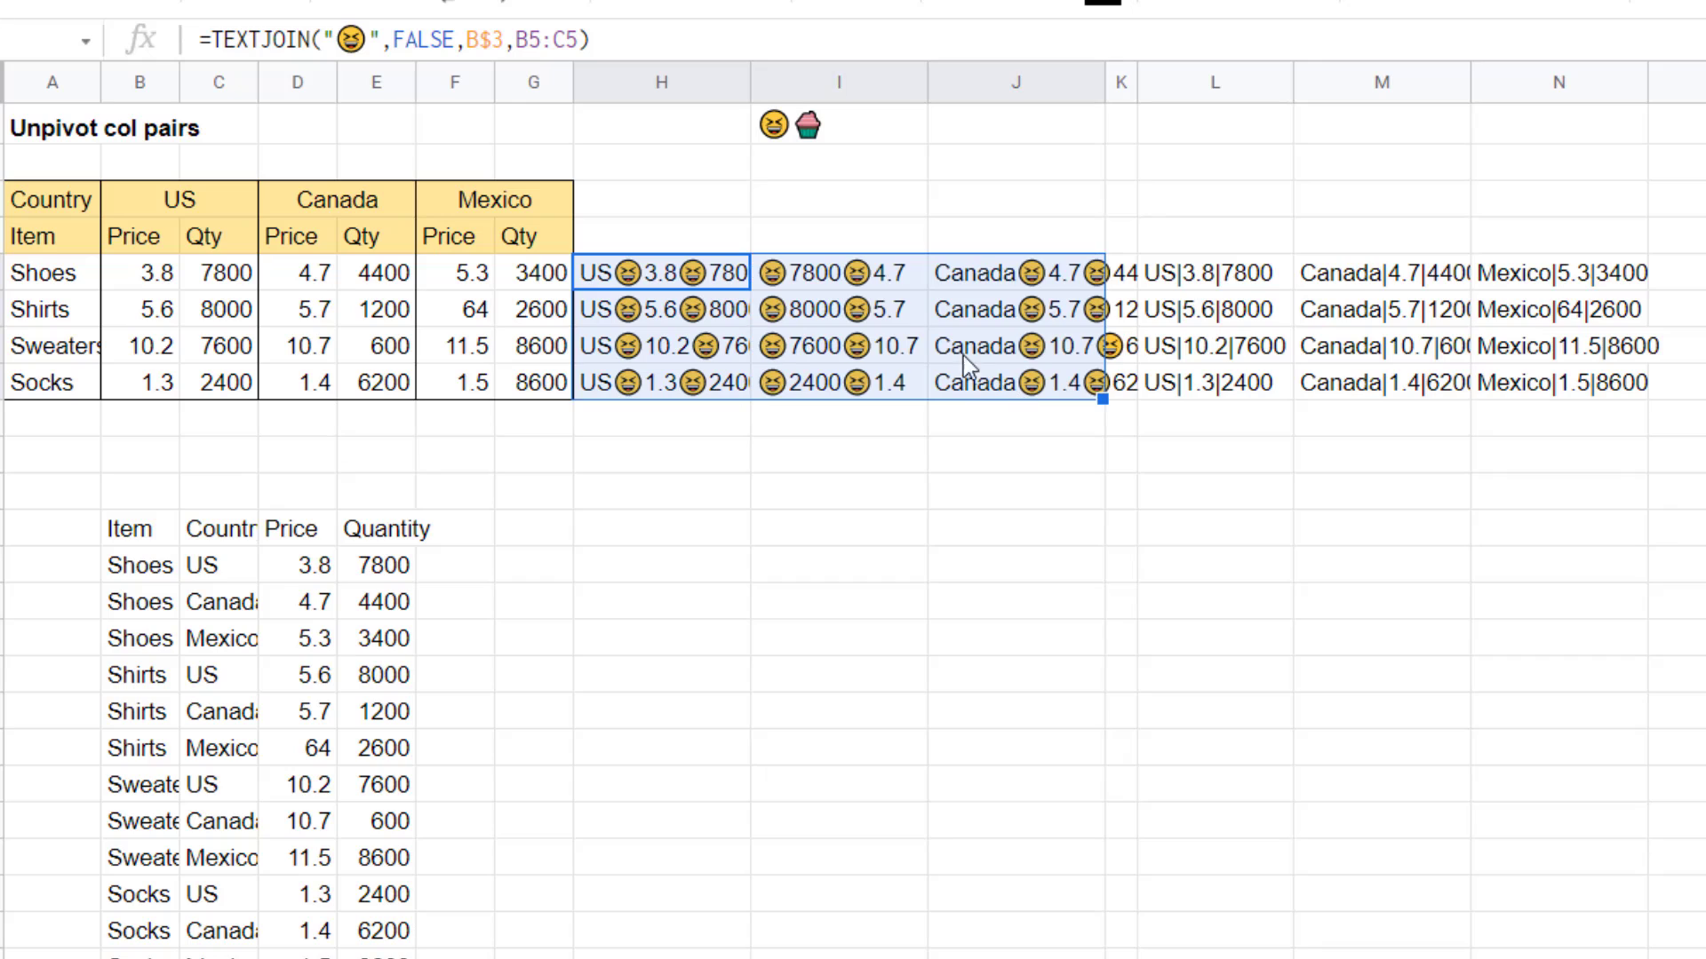
click(838, 284)
click(1005, 275)
drag(804, 275, 824, 396)
key(Delete)
key(Right)
key(shift+Down)
key(shift+Down)
key(shift+Down)
key(ctrl+x)
key(Left)
key(ctrl+v)
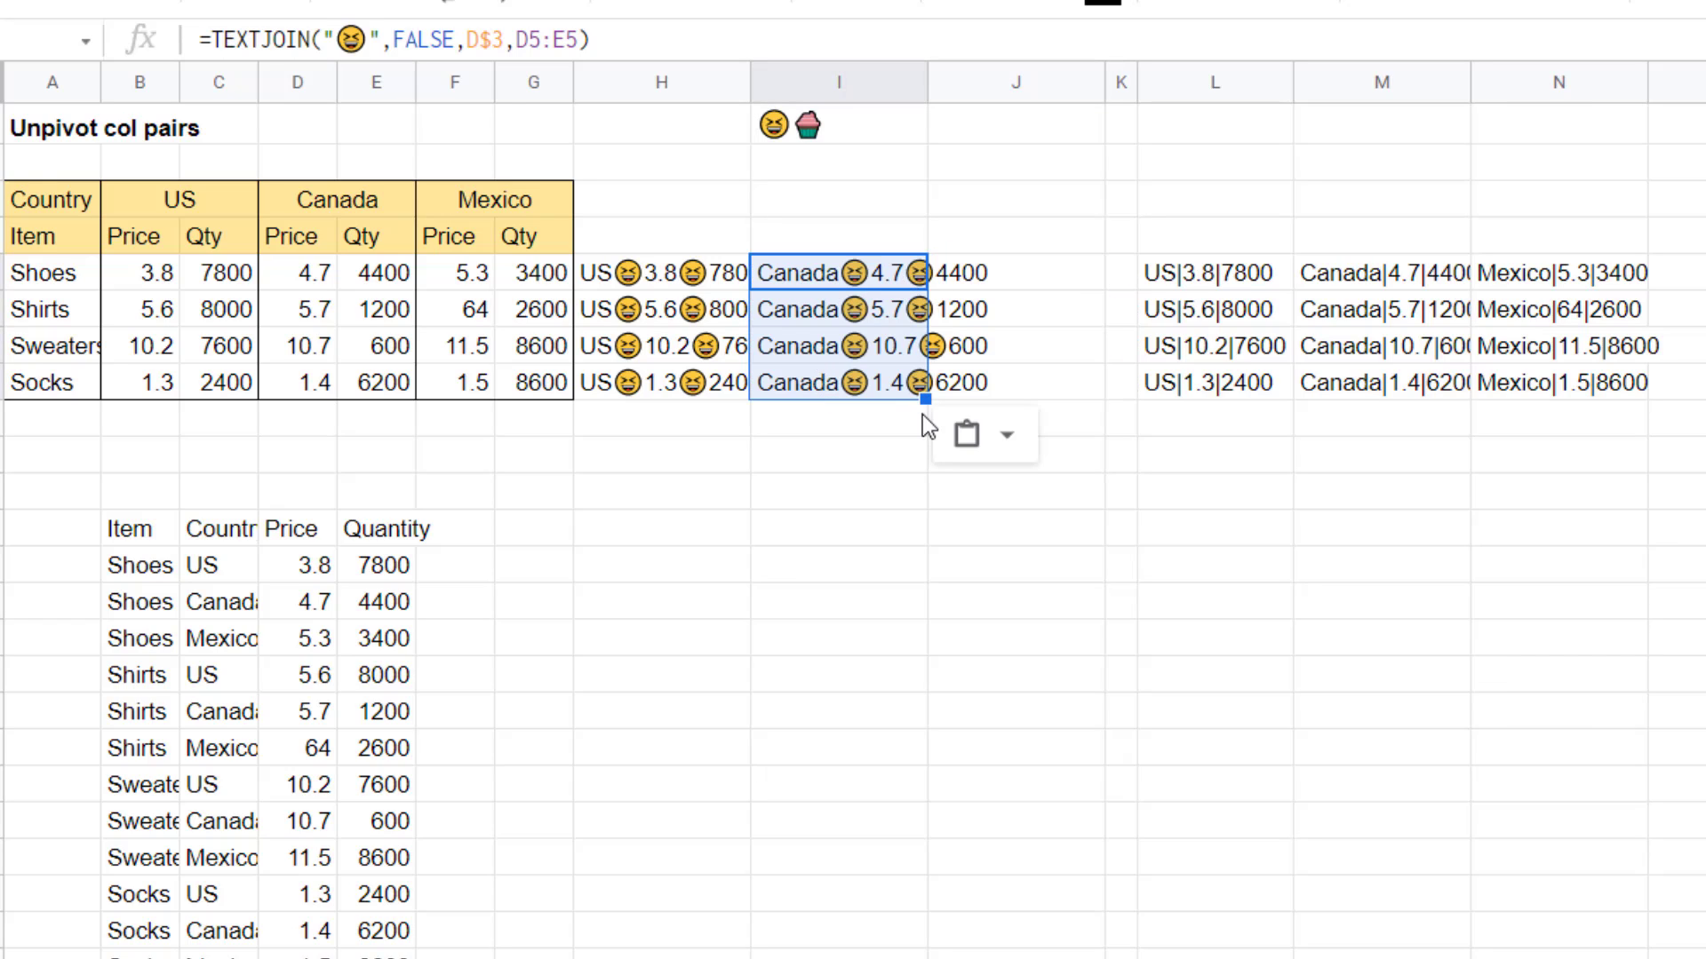
Move the Mexico join results into J5:J8 and insert four empty columns at K.
drag(964, 389, 1101, 373)
drag(1043, 275, 1049, 389)
key(Delete)
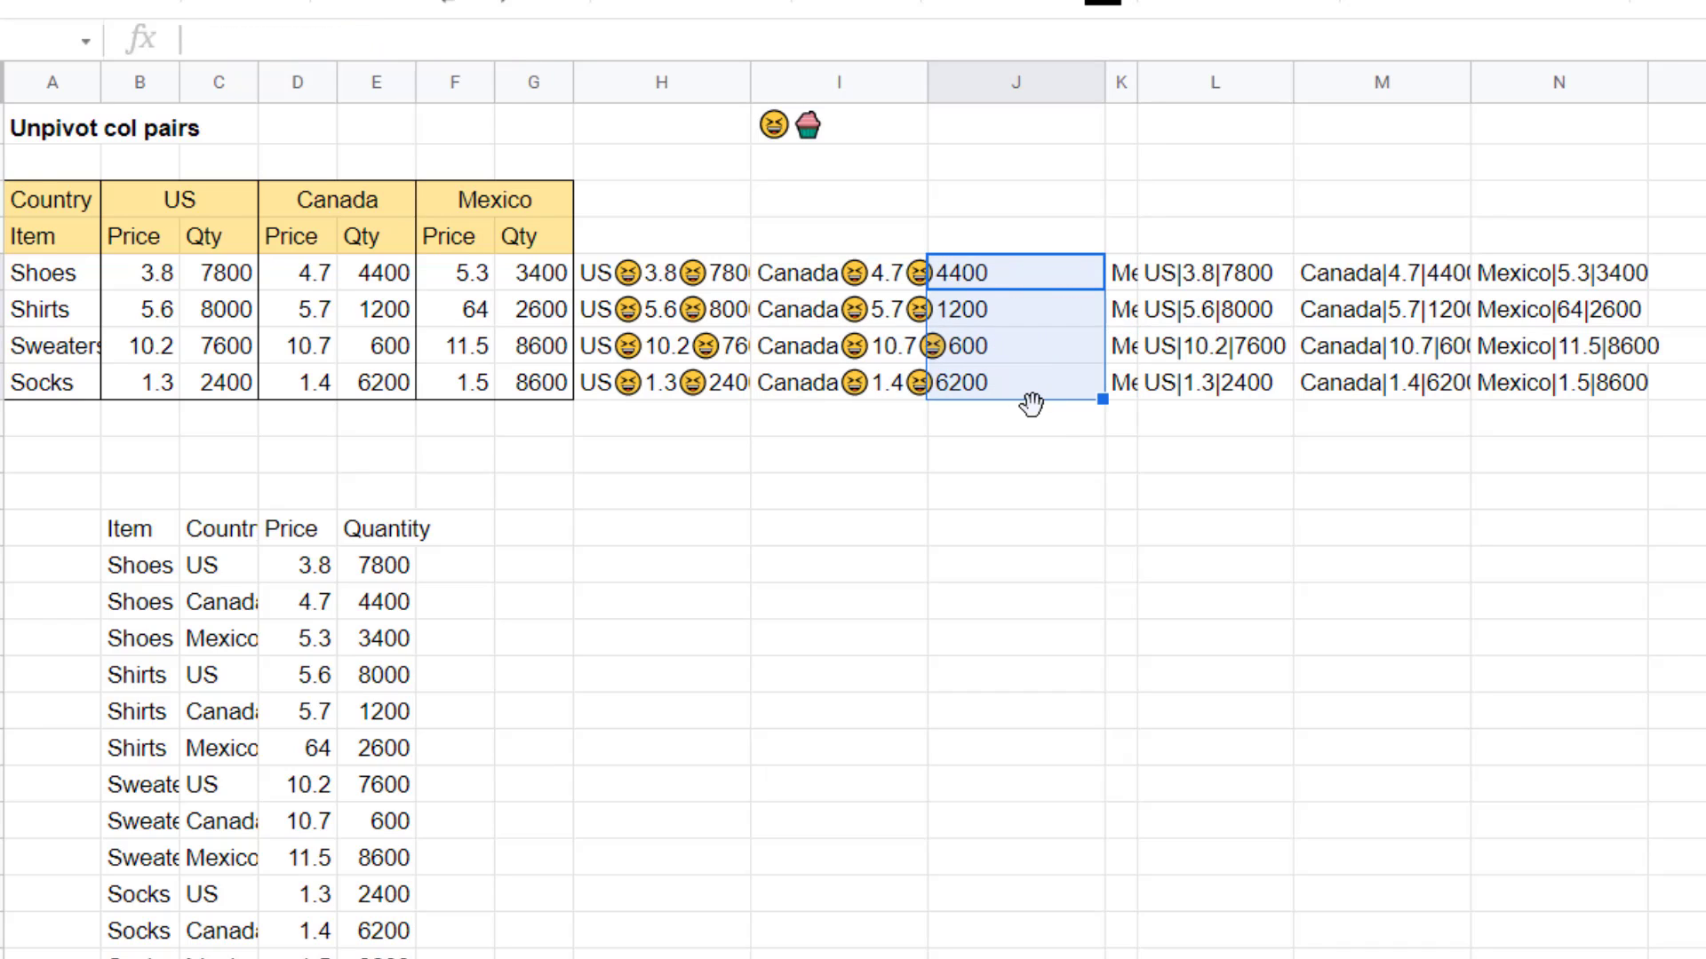
key(Right)
key(shift+Down)
key(shift+Down)
key(shift+Down)
key(ctrl+x)
key(Left)
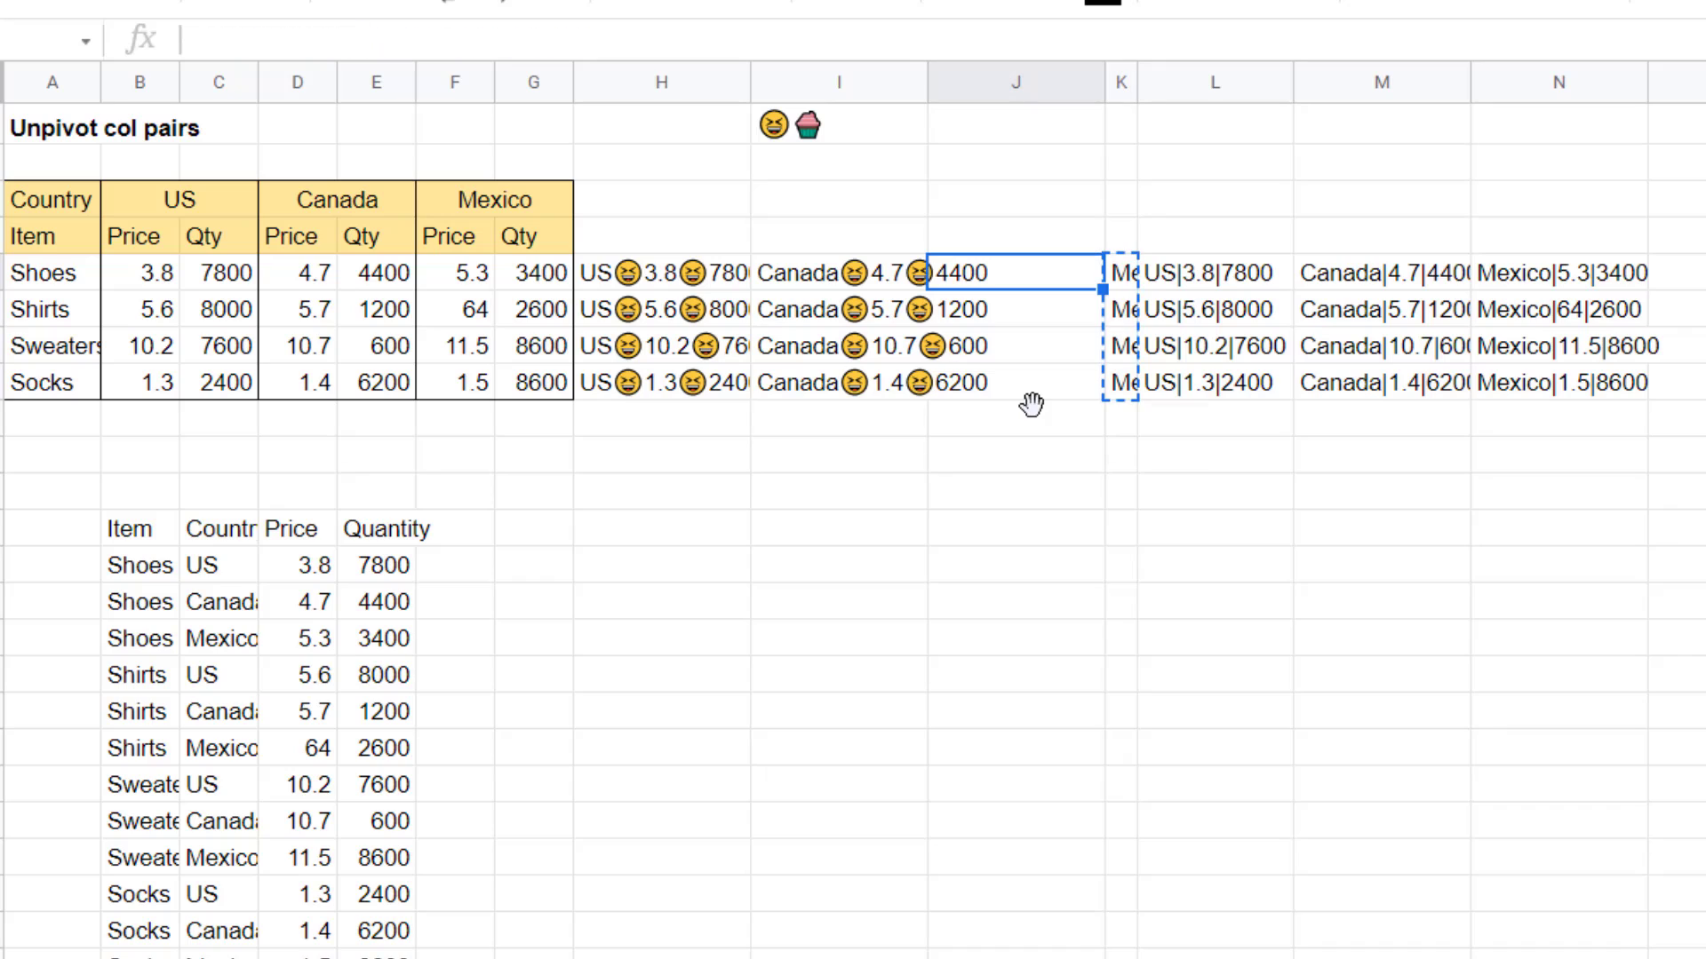
key(ctrl+v)
key(shift+Up)
key(shift+Up)
key(shift+Up)
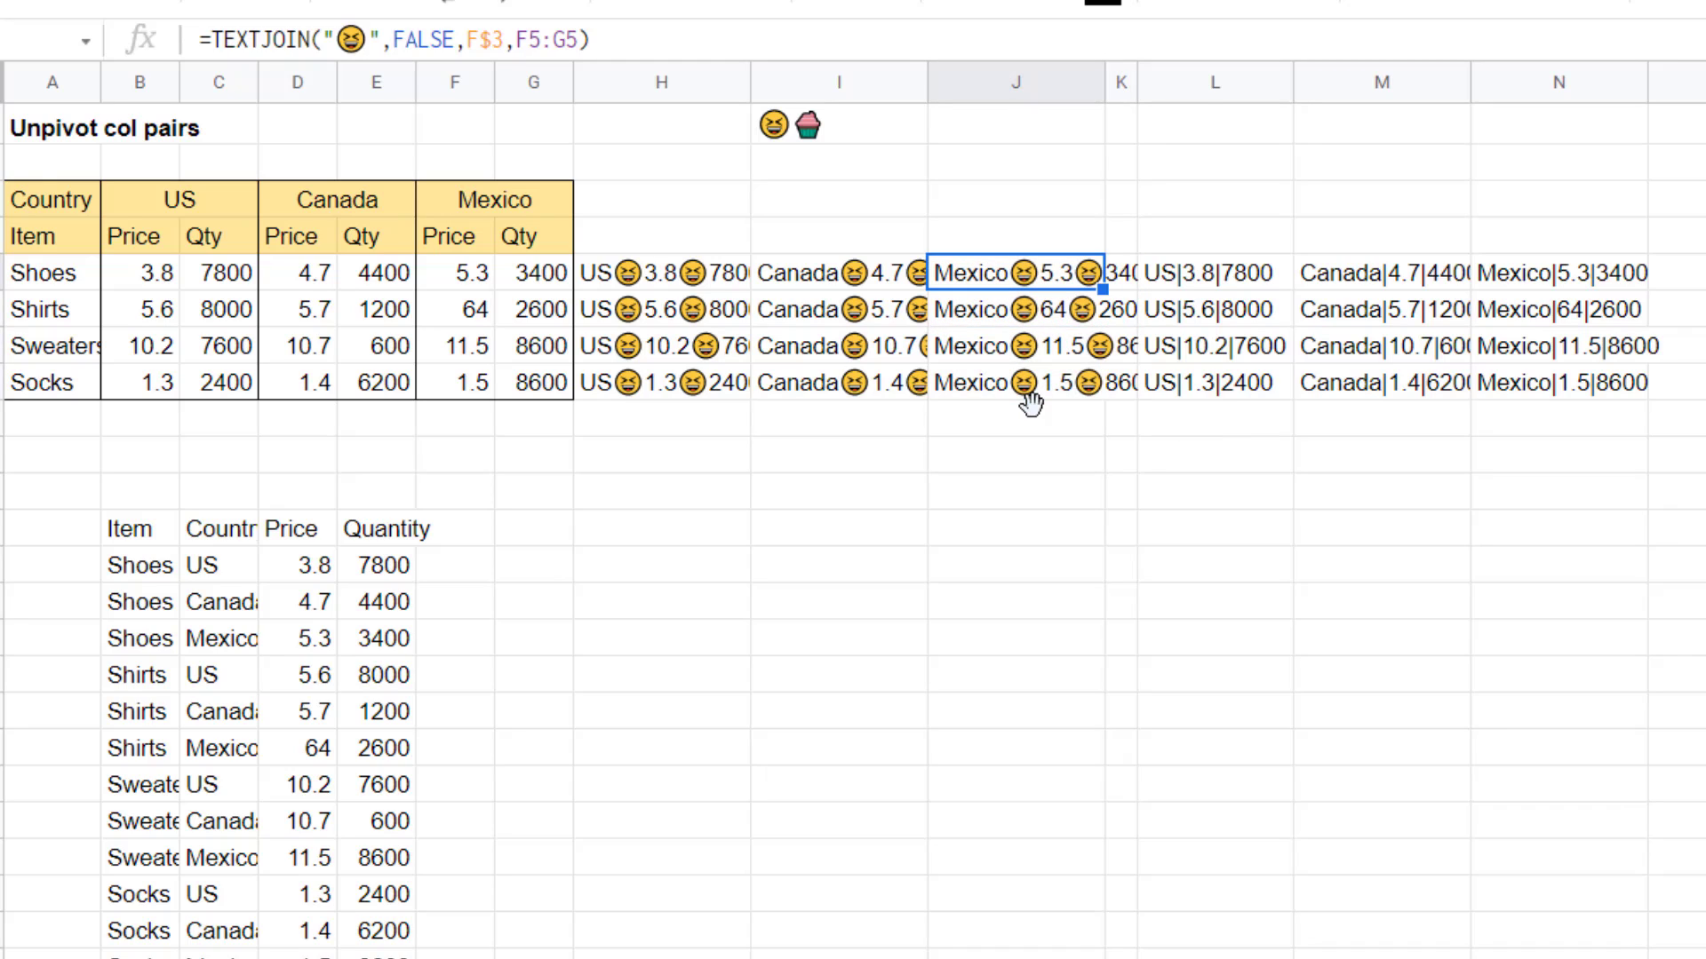
click(1117, 83)
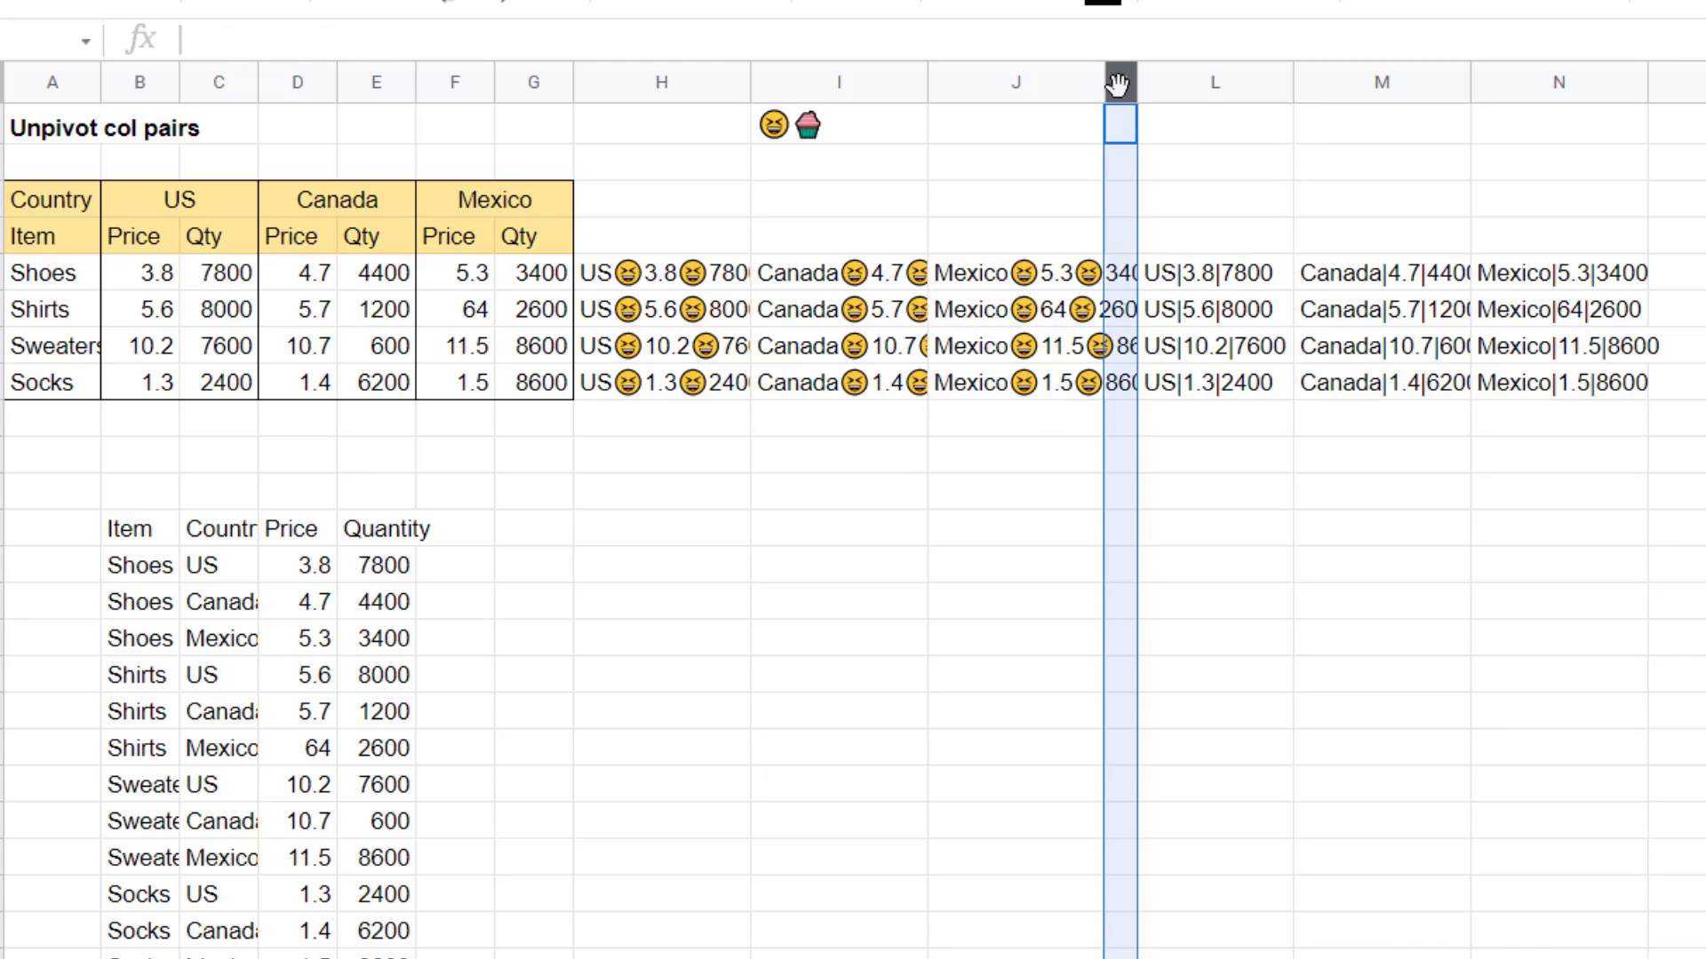
key(ctrl+alt+=)
key(ctrl+alt+=)
key(ctrl+alt+=)
key(ctrl+alt+=)
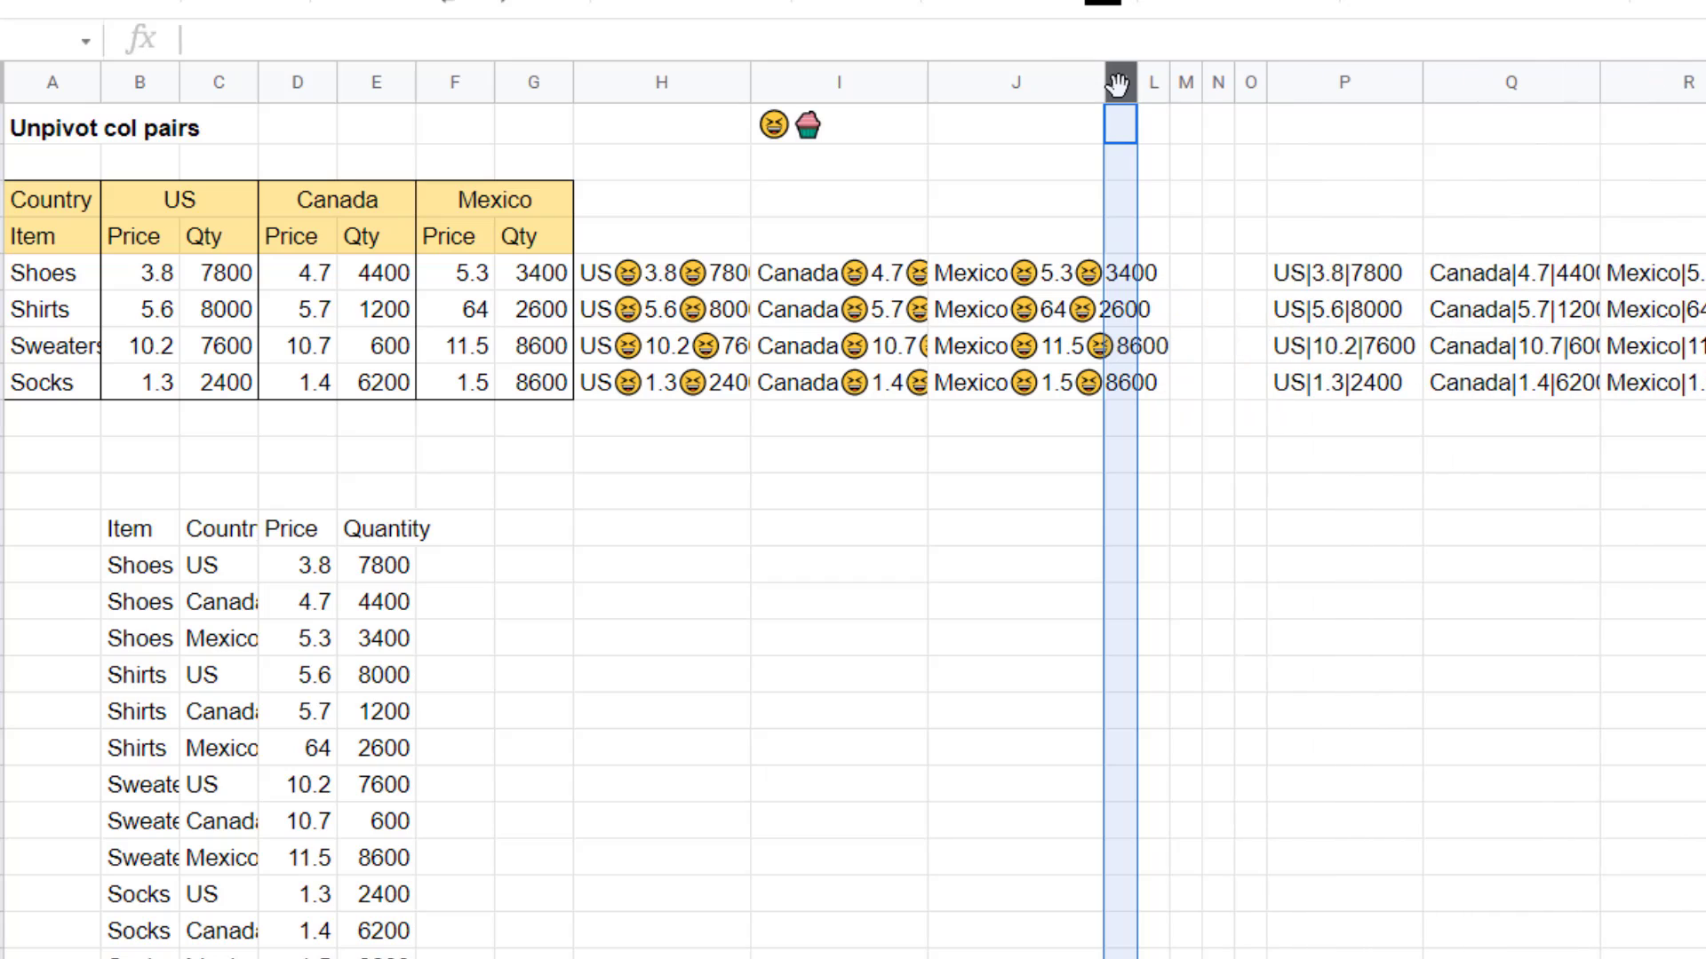
Copy the ARRAYFORMULA(SPLIT(FLATTEN(...))) portion of B14's QUERY formula.
click(639, 282)
click(659, 381)
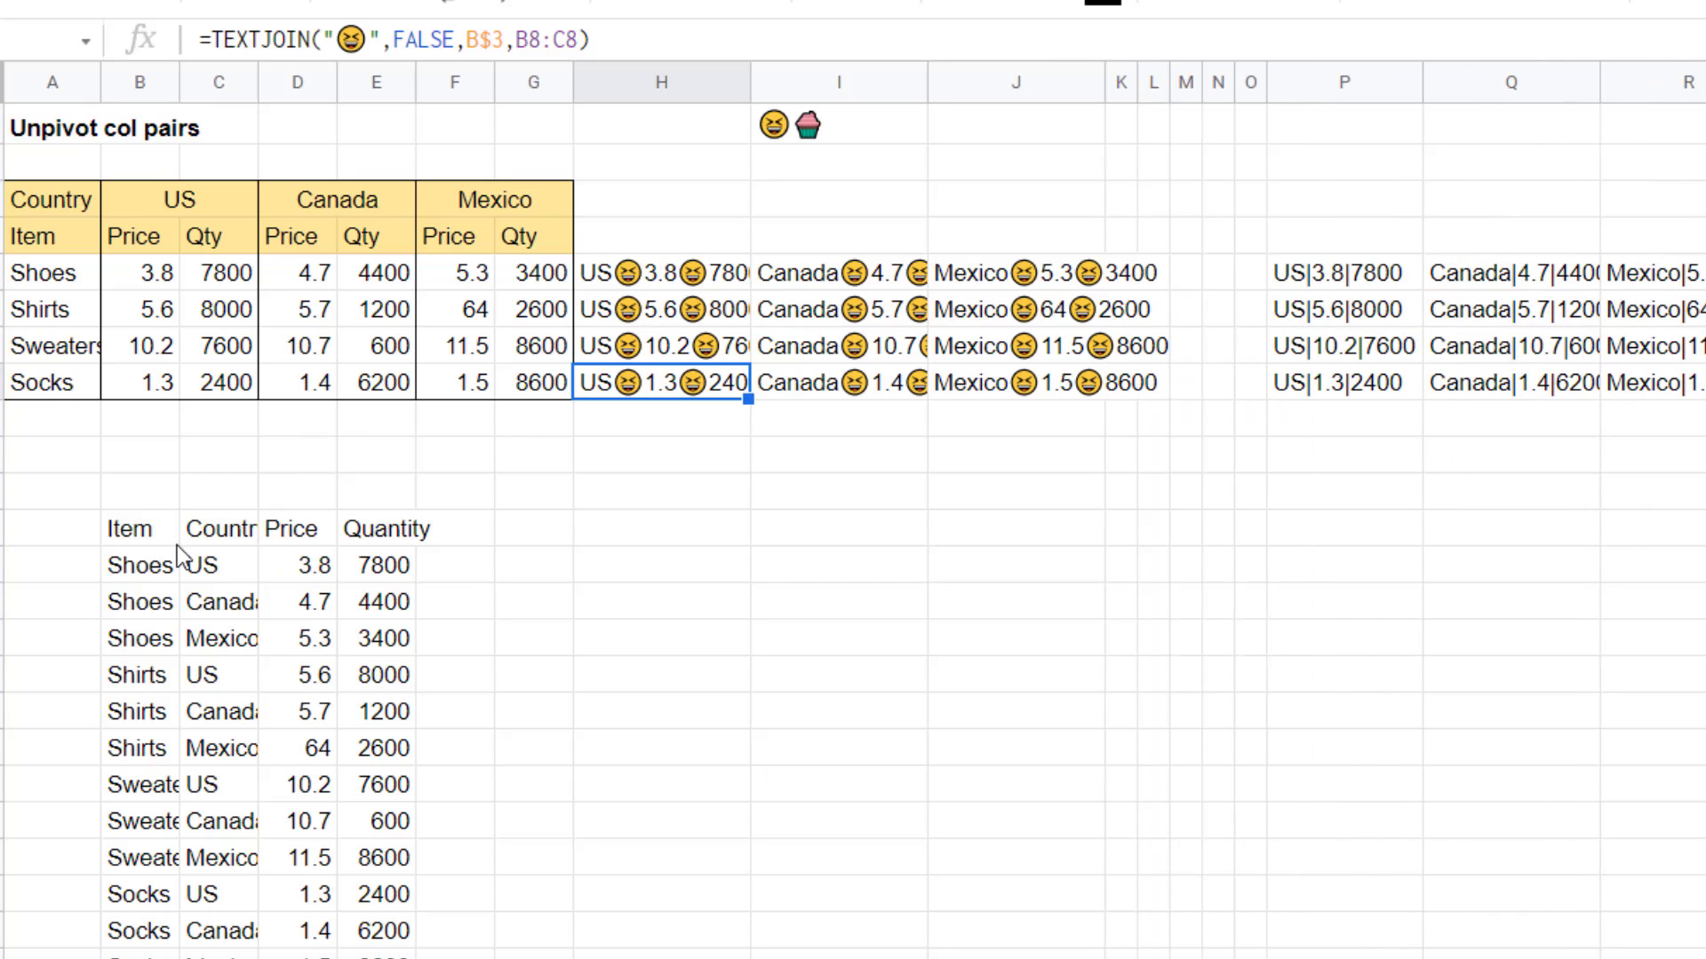
click(129, 531)
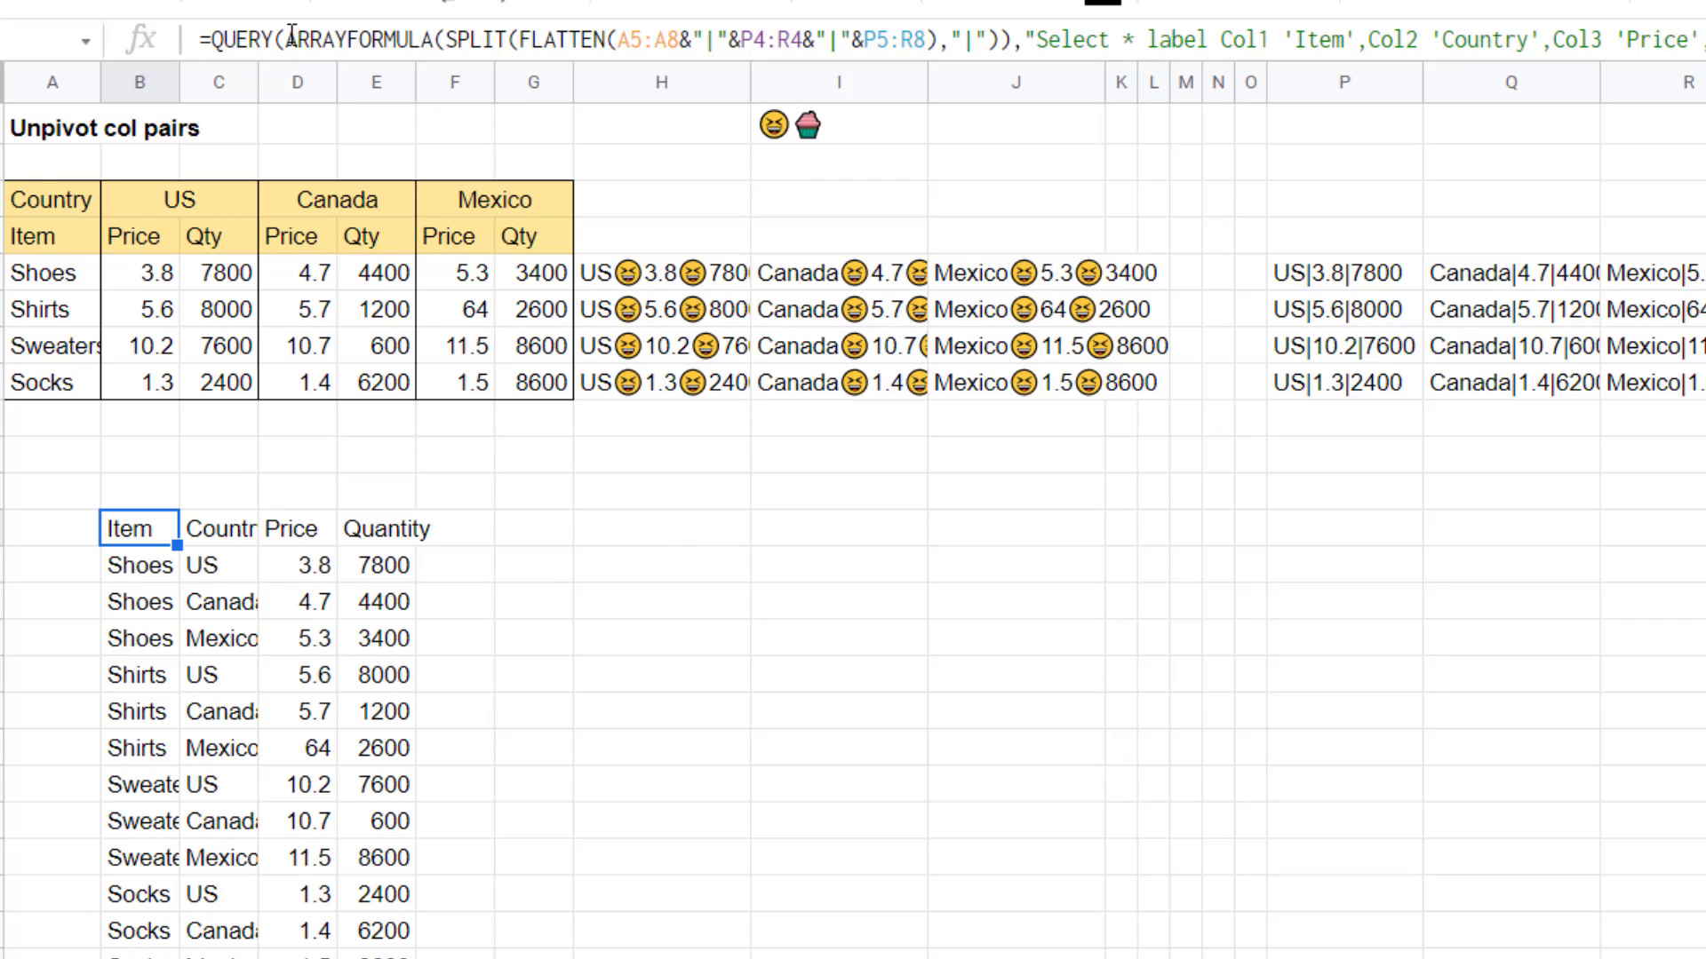
drag(286, 40, 1019, 37)
key(ctrl+c)
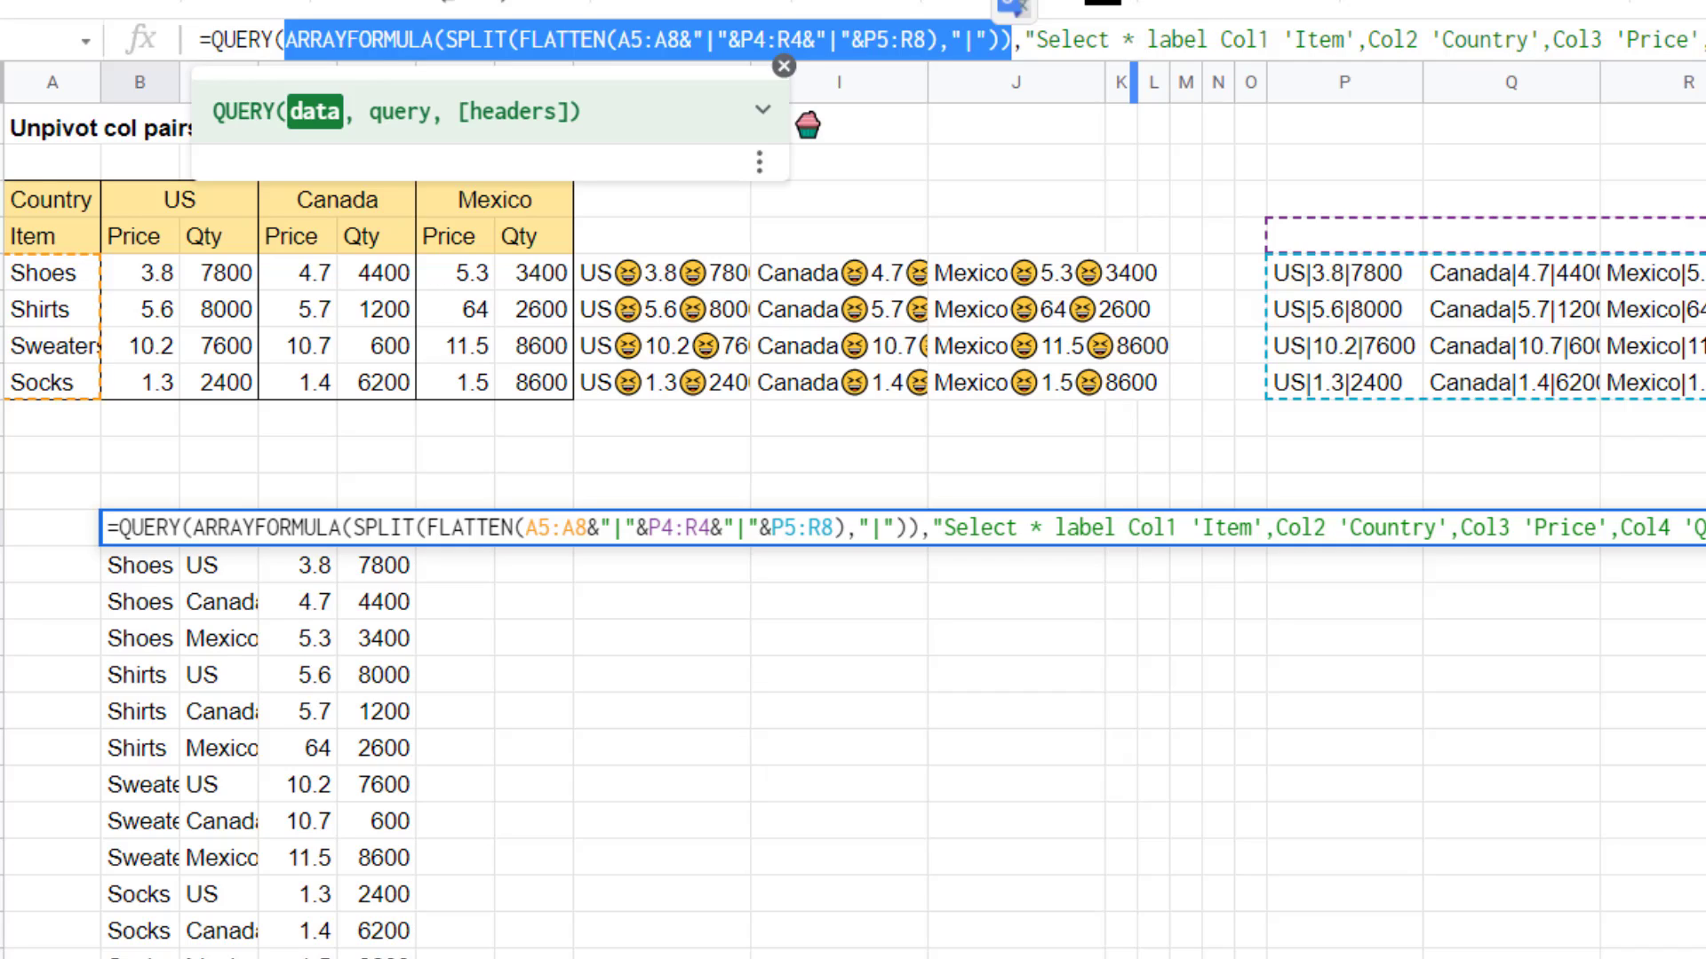
key(Escape)
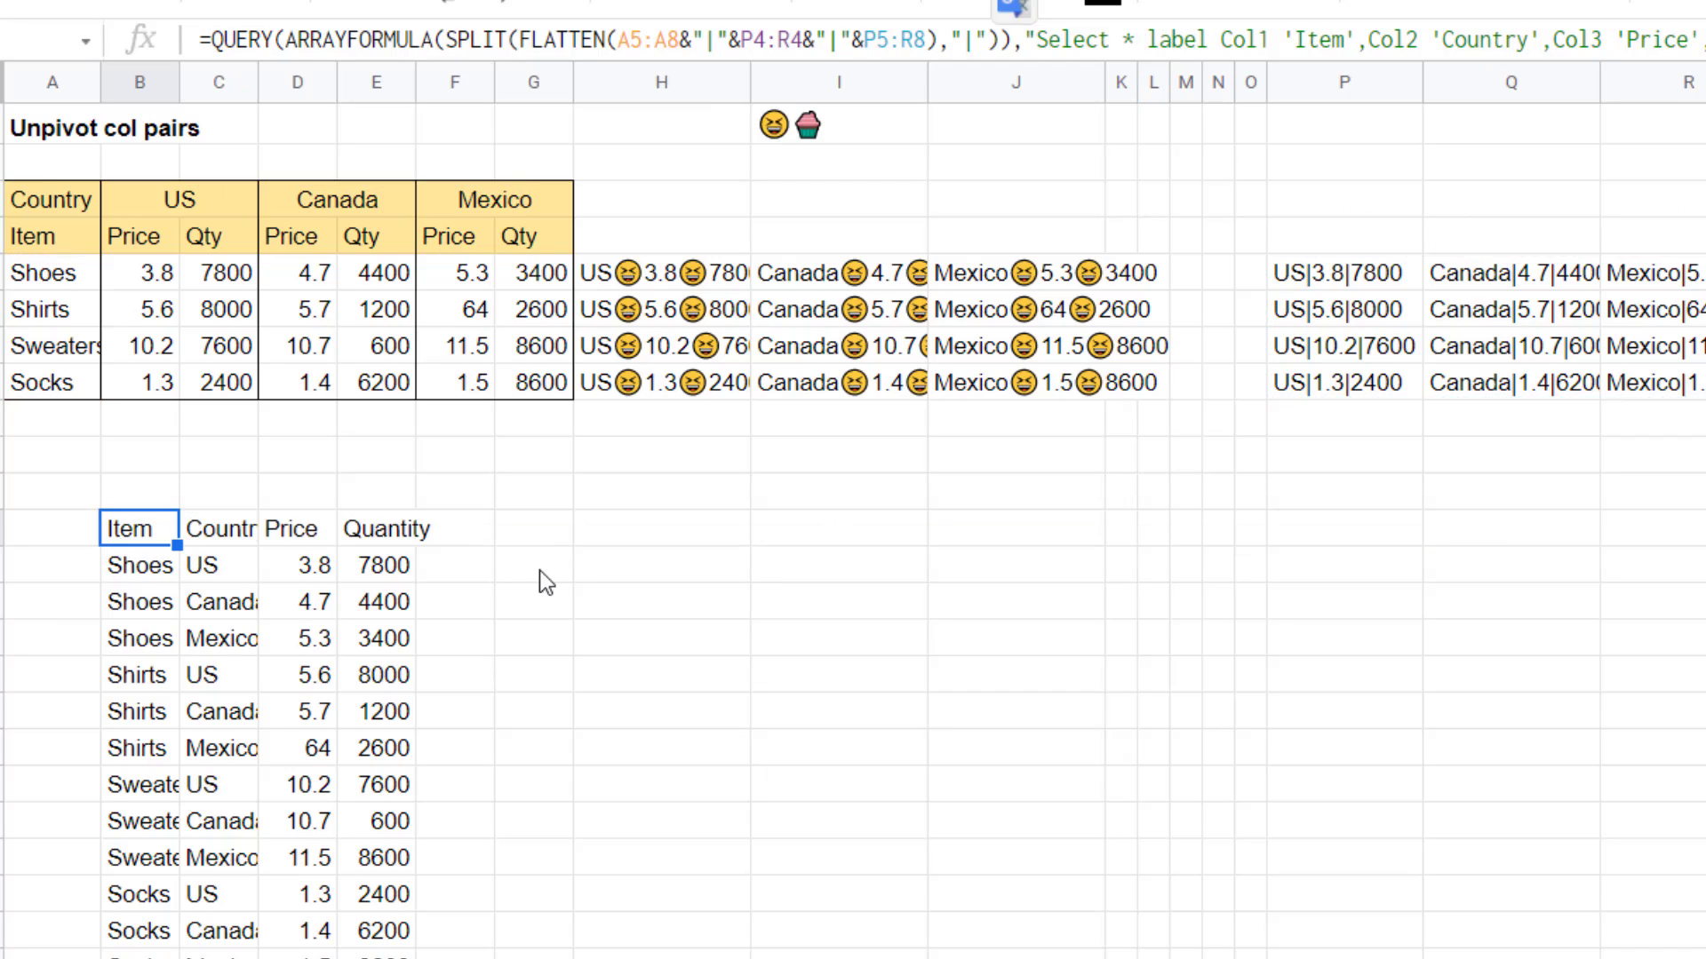
Paste the copied split formula into H14, spilling item, country, price and quantity rows.
click(613, 529)
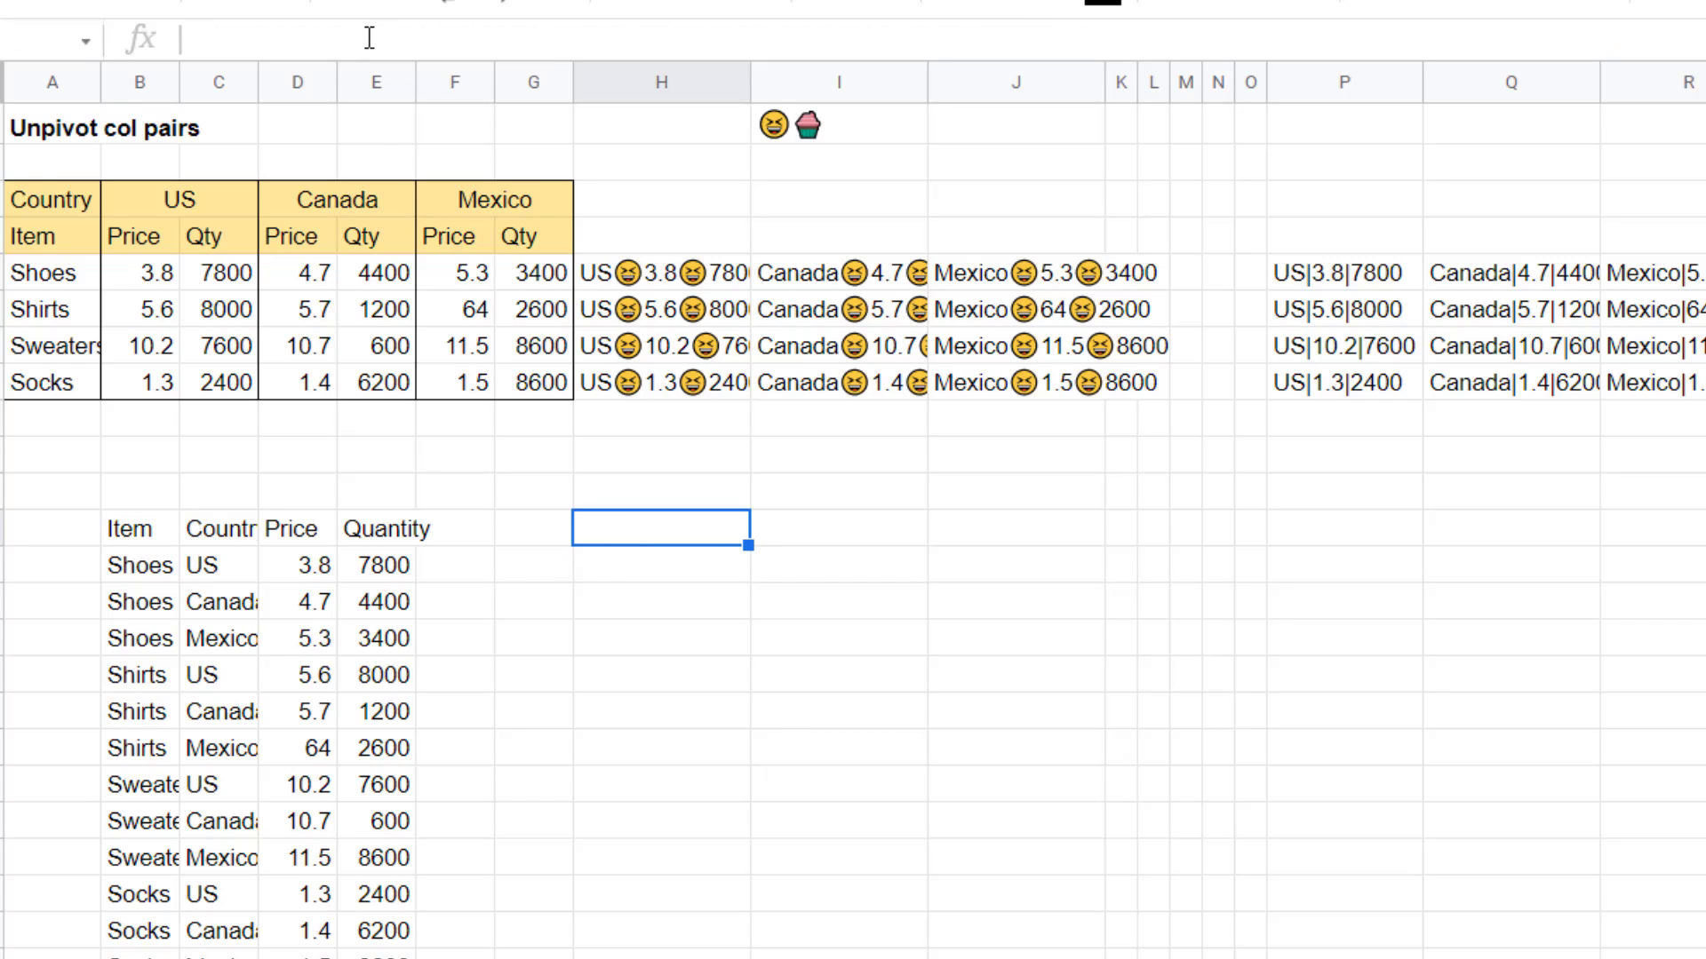
text(=)
key(ctrl+v)
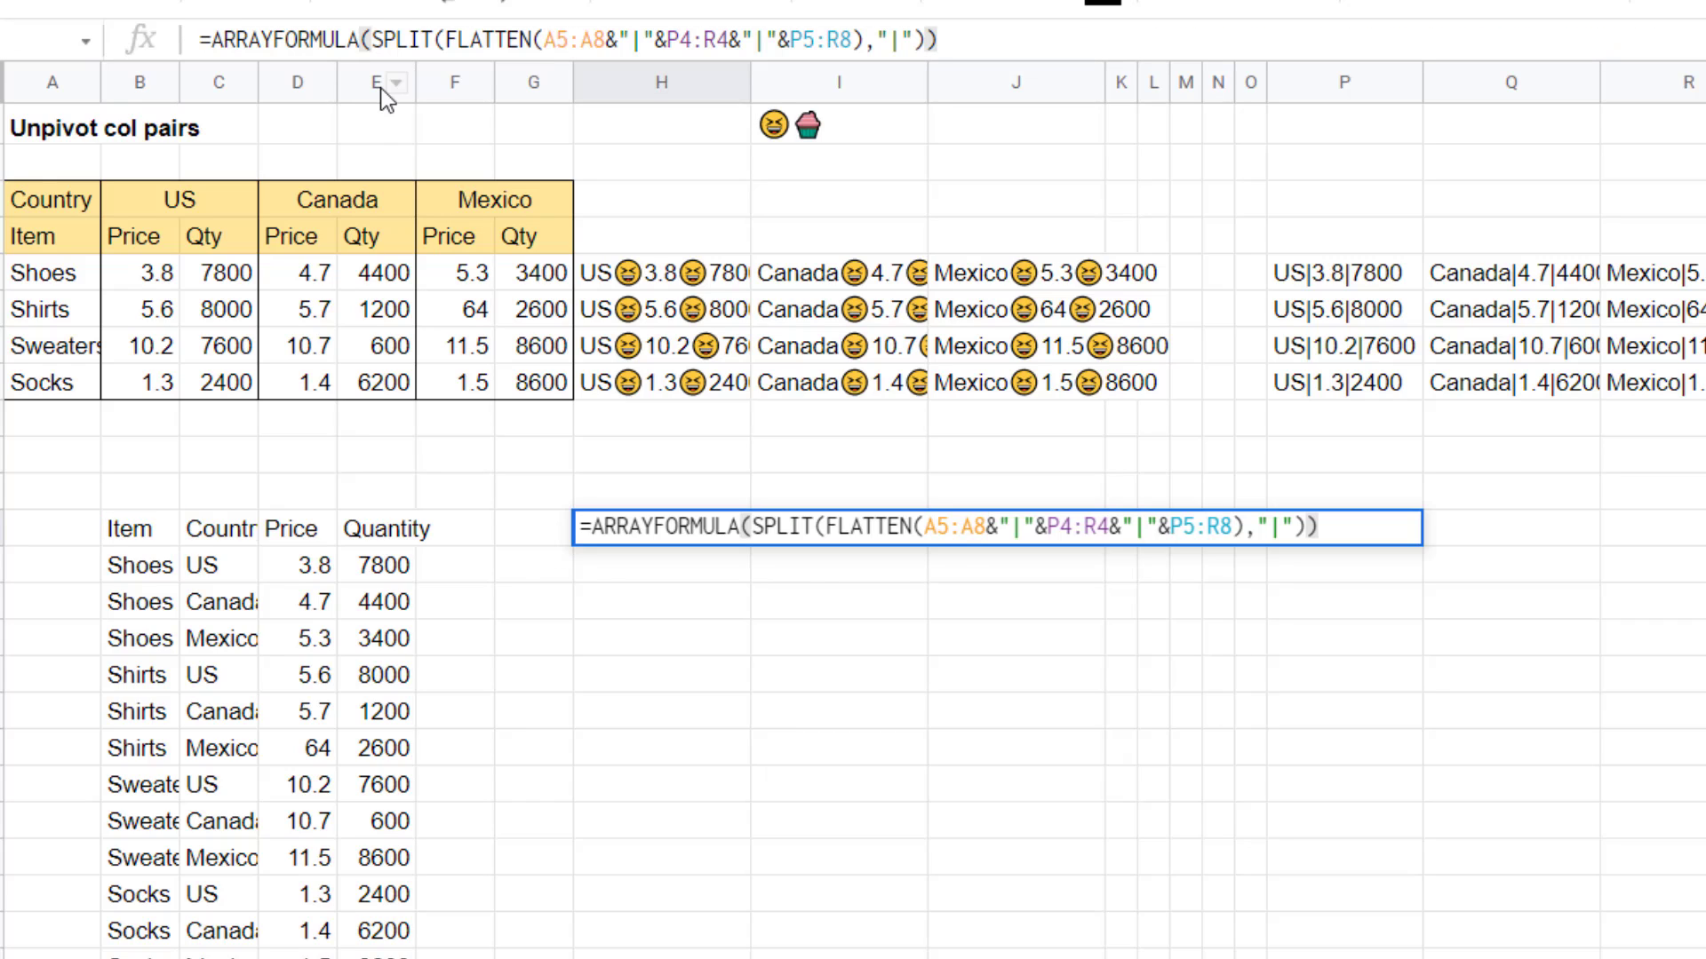
key(Return)
key(Up)
key(Right)
key(Right)
key(Right)
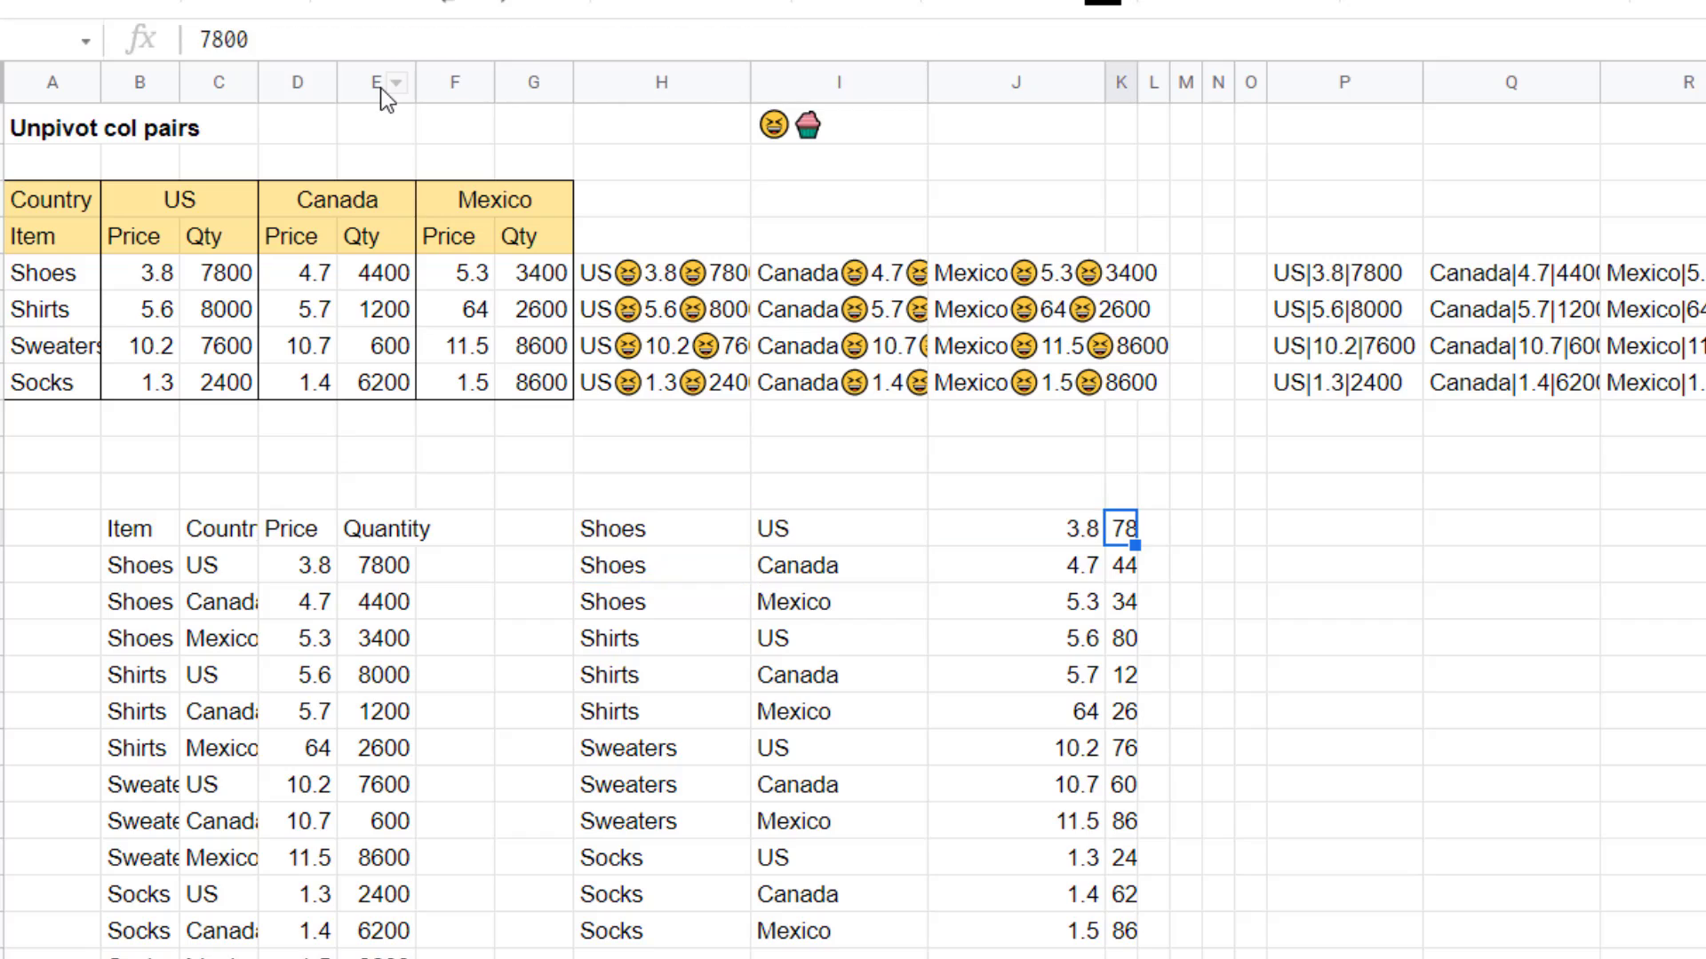
key(Left)
key(Left)
key(Left)
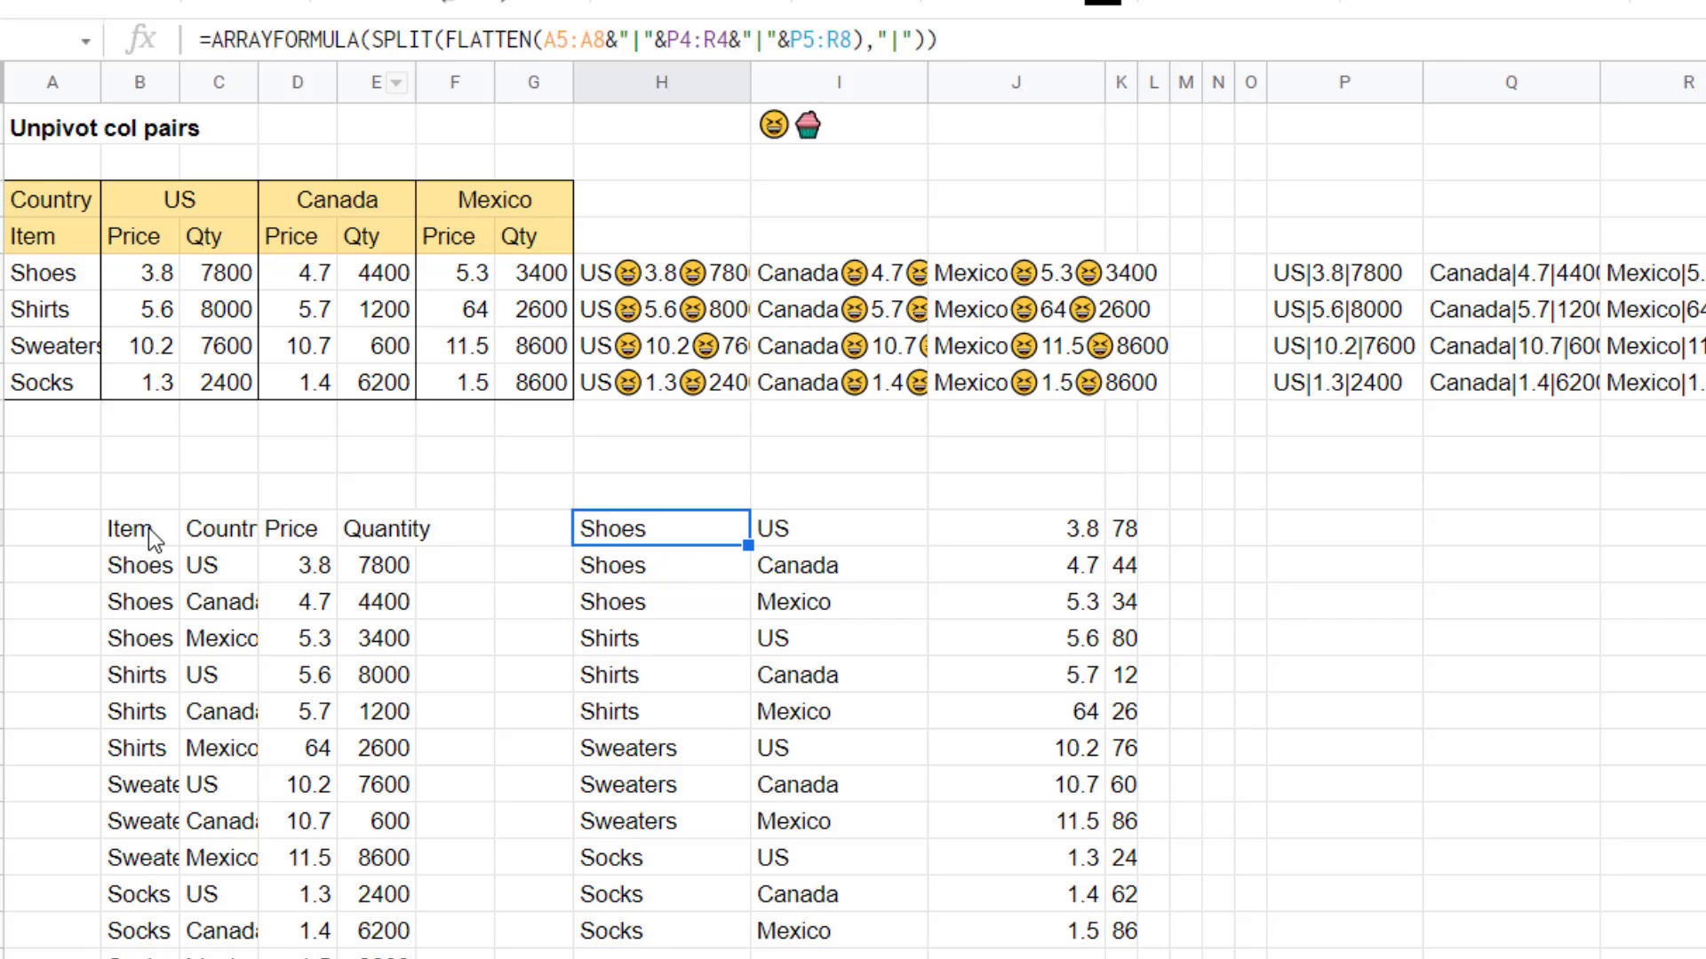